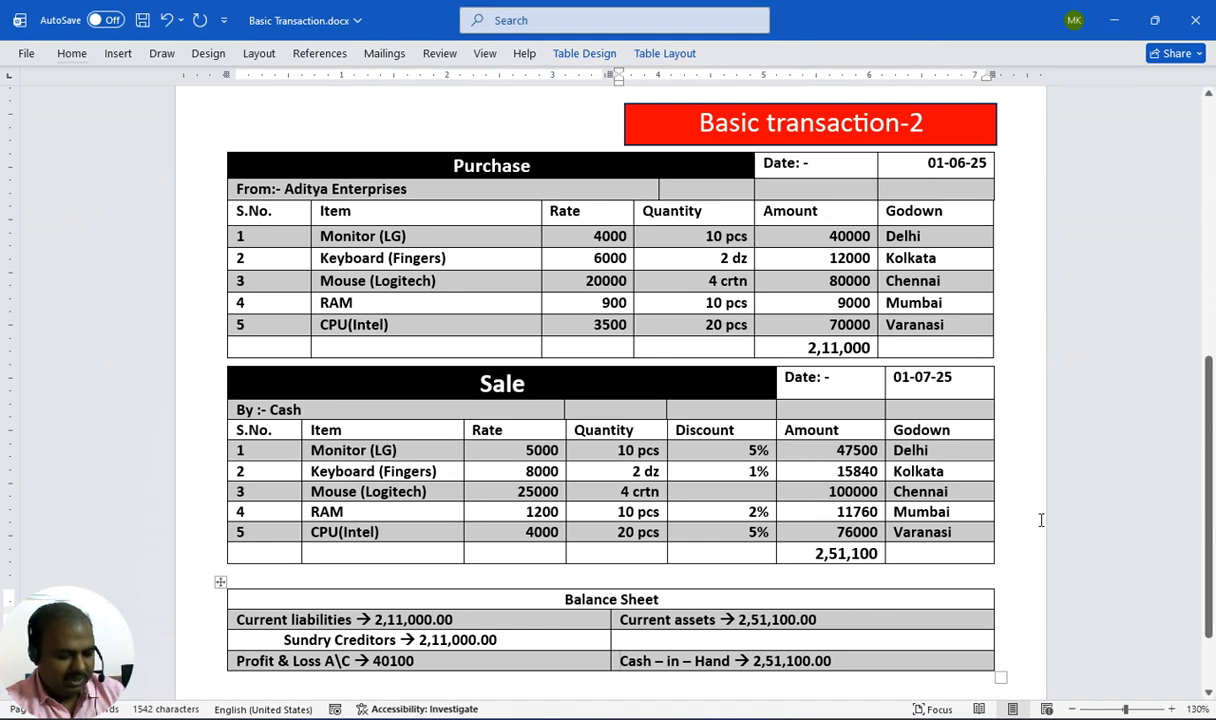
Compare the Basic Transaction document's purchase and sale tables with the company's Gateway screen
key("alt+Tab")
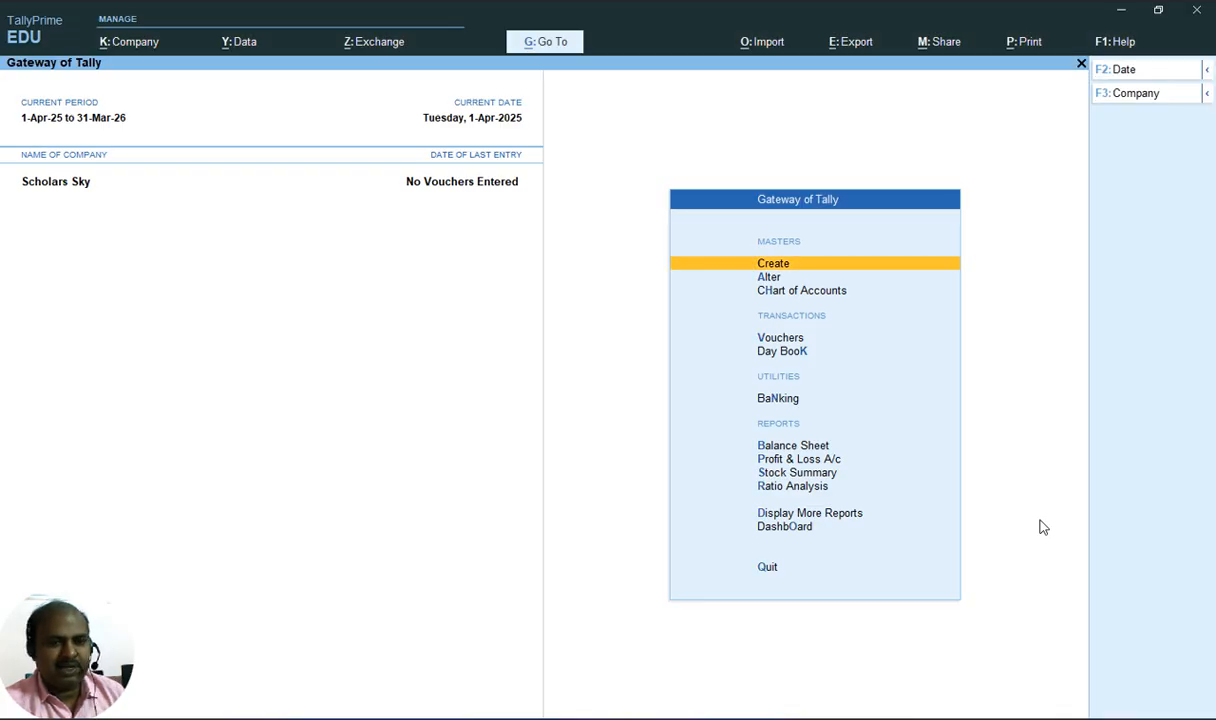
key("alt+Tab")
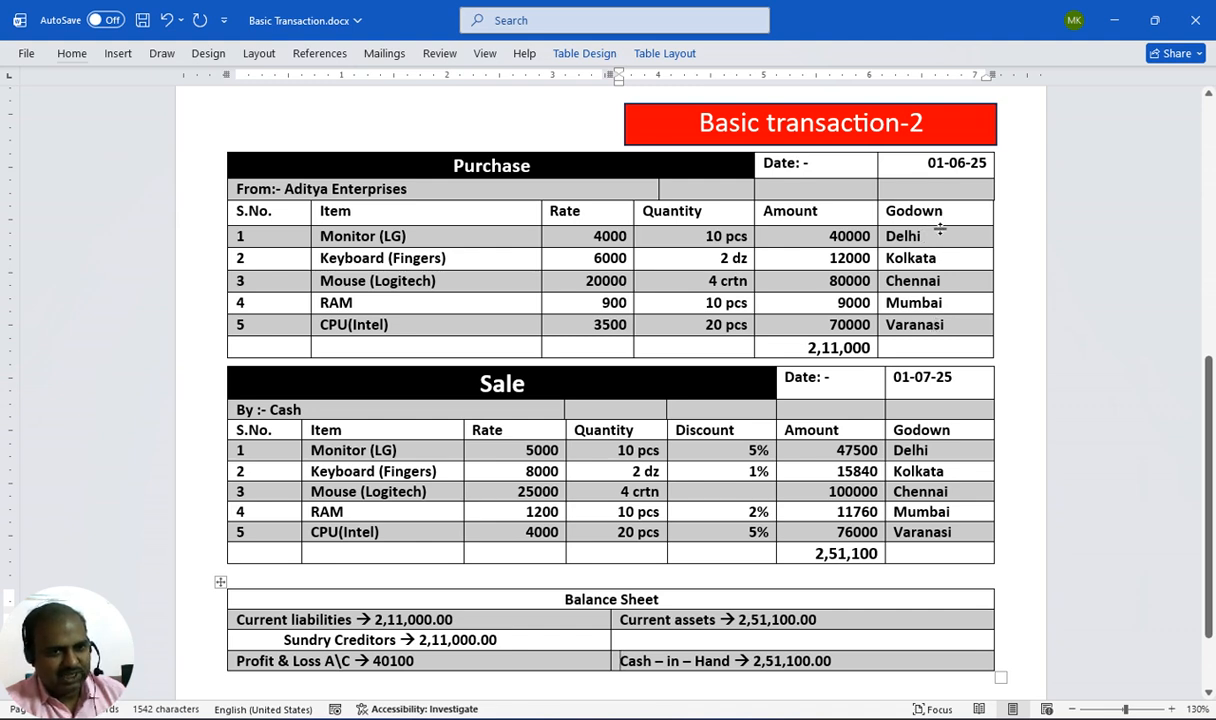
key("alt+Tab")
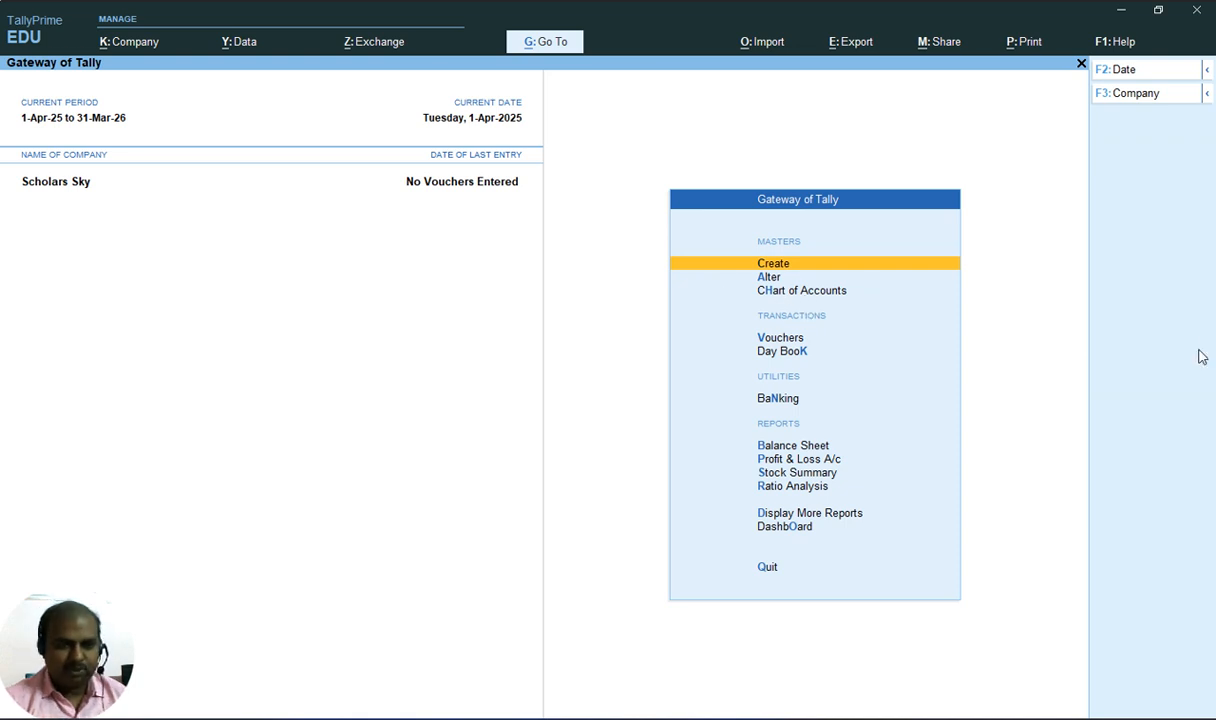
Create a simple unit of measure with symbol pcs
key("Return")
key("Down")
key("Down")
key("Down")
key("Down")
key("Down")
key("Down")
key("Down")
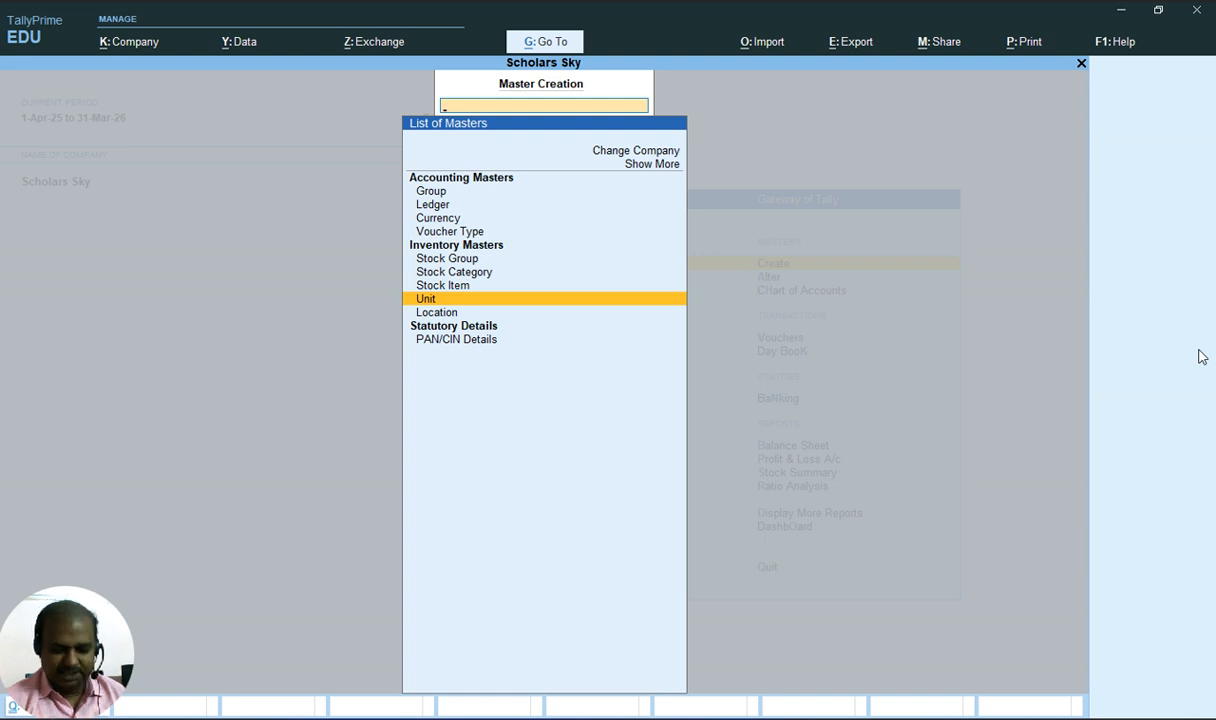
key("Return")
type("pcs")
key("Return")
key("Return")
key("Return")
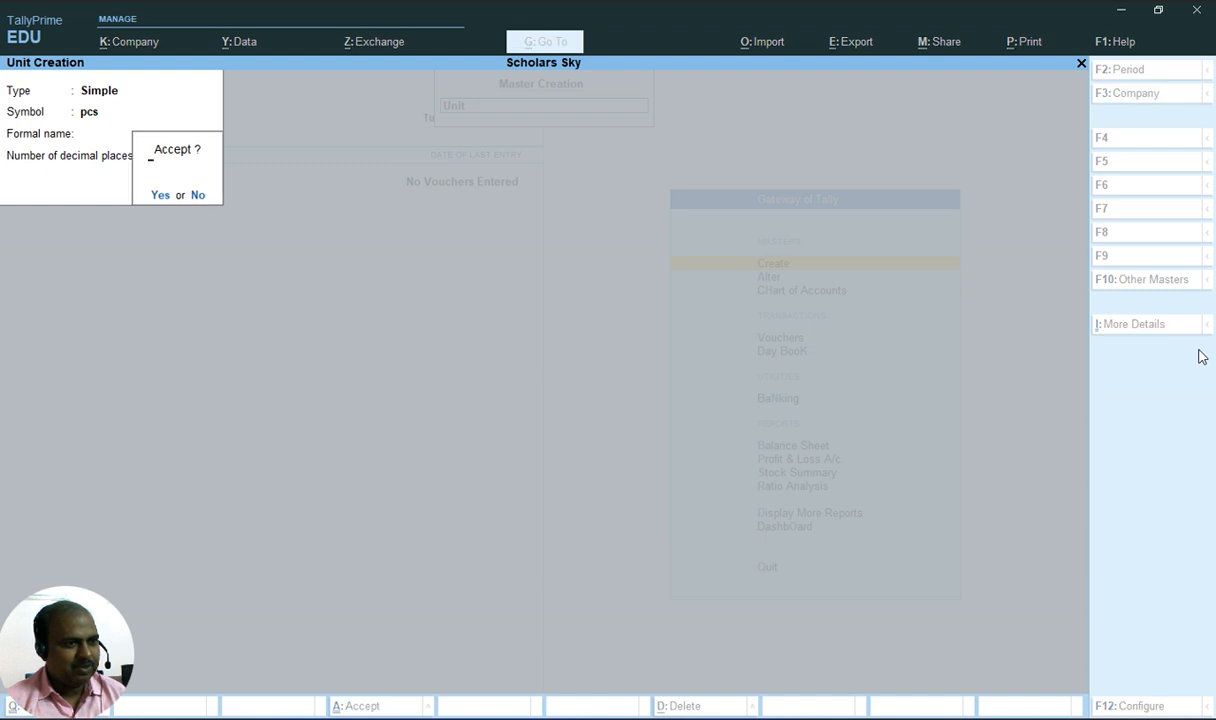
key("Return")
Create a simple unit of measure with symbol dz
type("d")
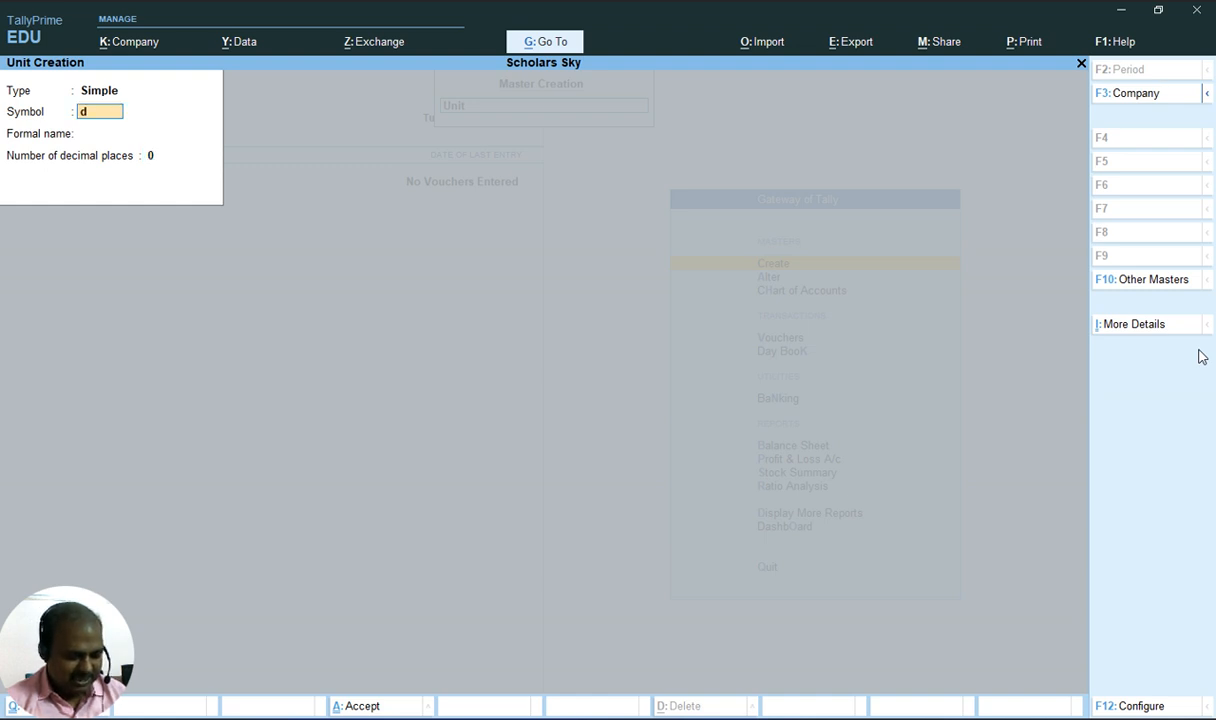
type("z")
key("Return")
Create a simple unit of measure with symbol crtn and leave unit creation
key("Return")
key("Return")
key("Return")
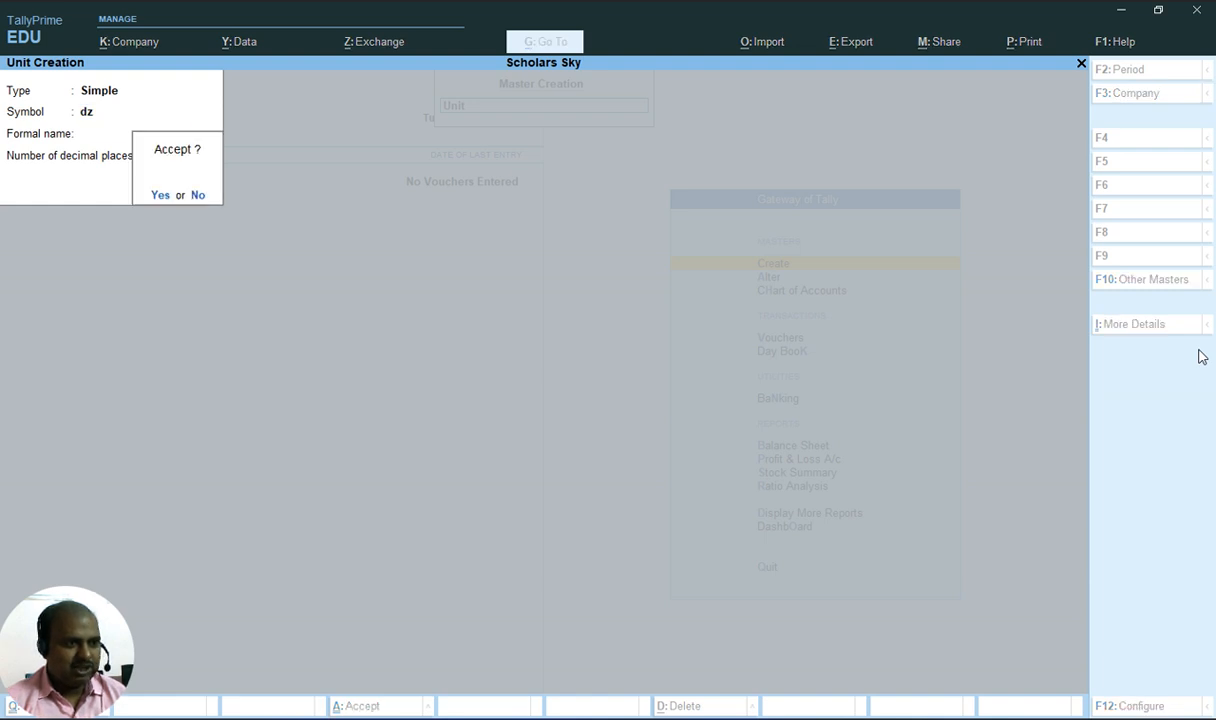
type("crtn")
key("Return")
key("Return")
key("Return")
key("Return")
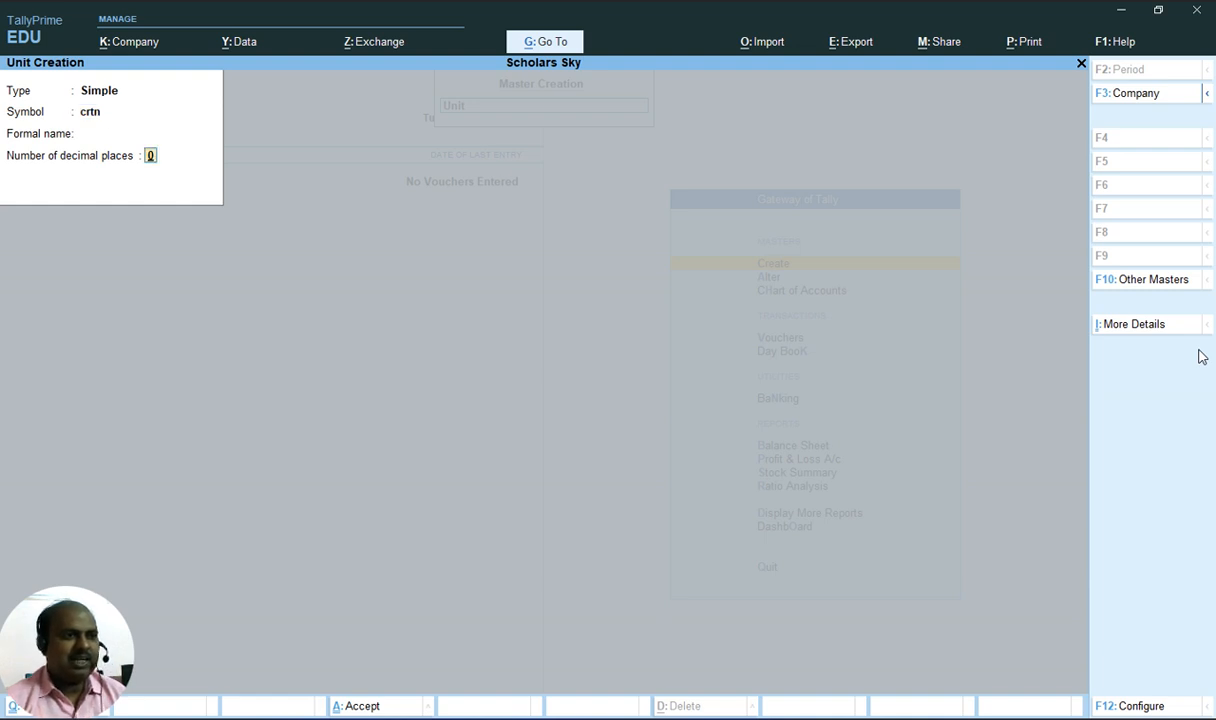
key("Escape")
key("y")
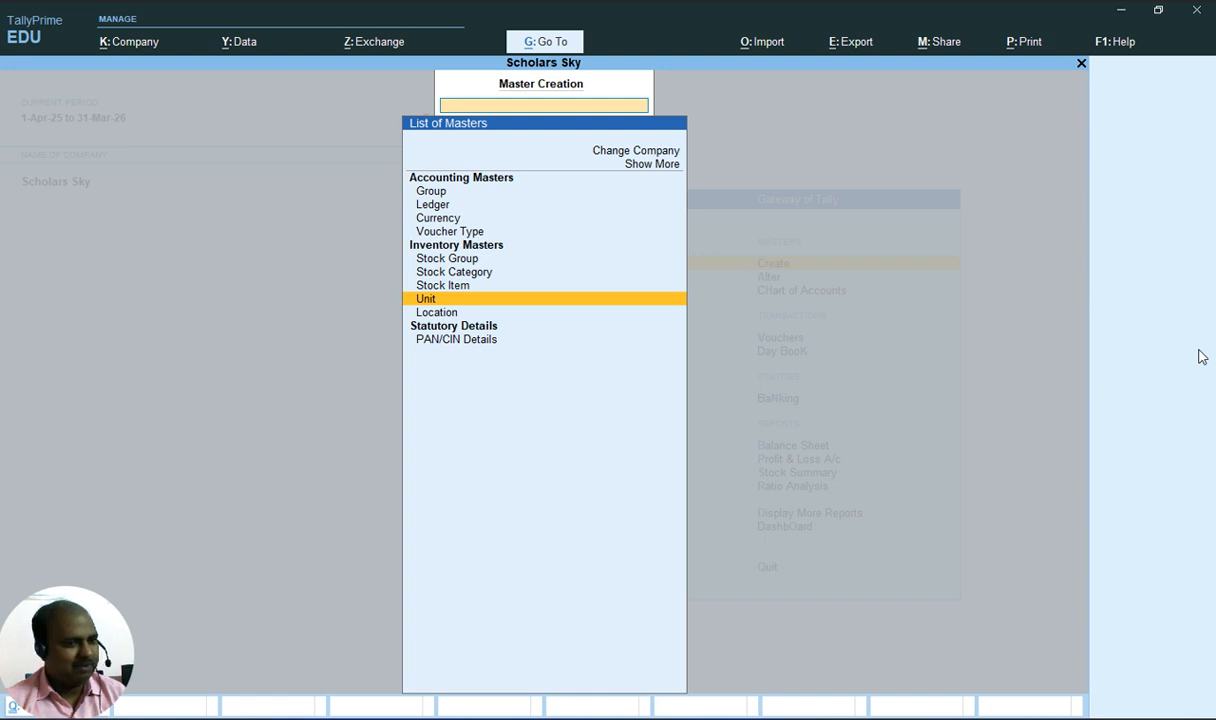
Create a new location named Delhi under Primary
key("Down")
key("Return")
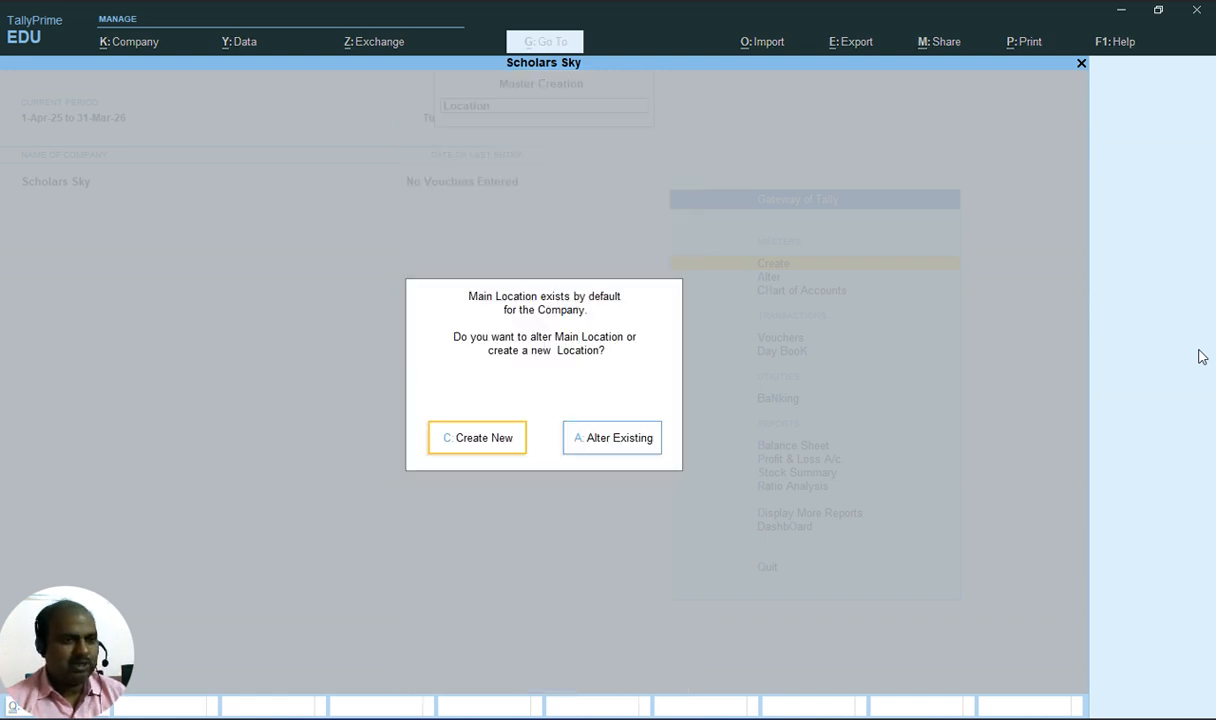
key("Return")
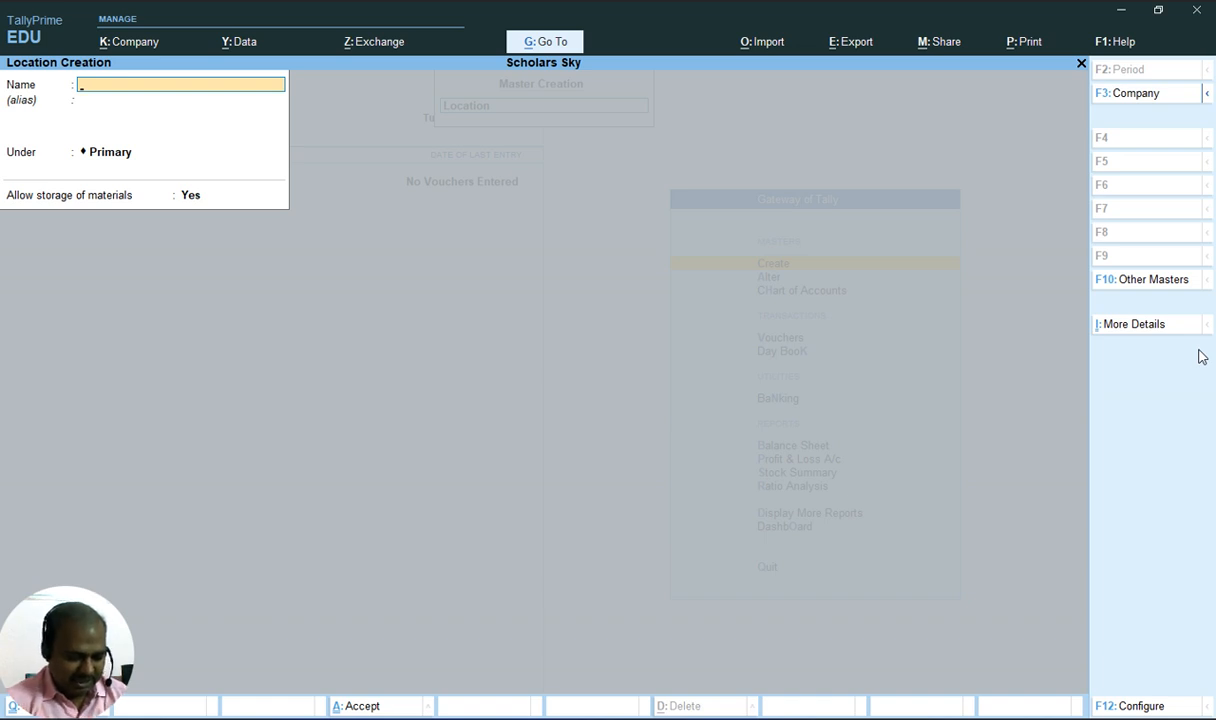
type("Delhi")
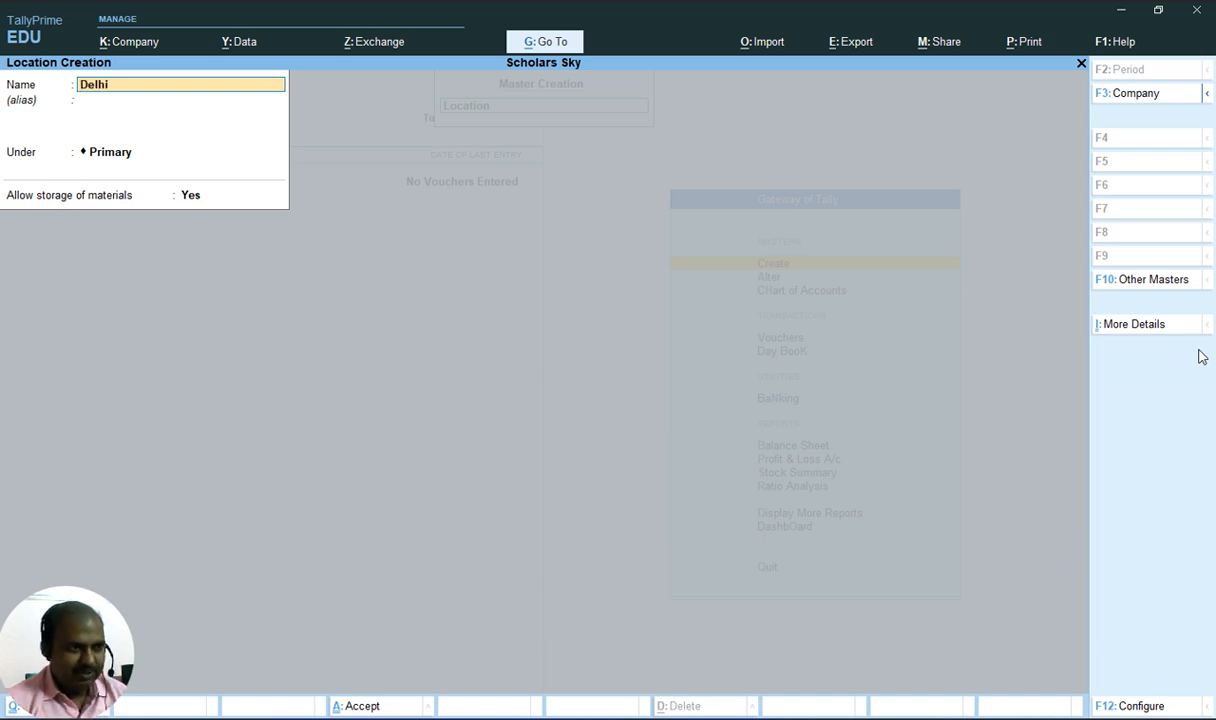
key("Return")
key("Return")
key("Return")
key("Return")
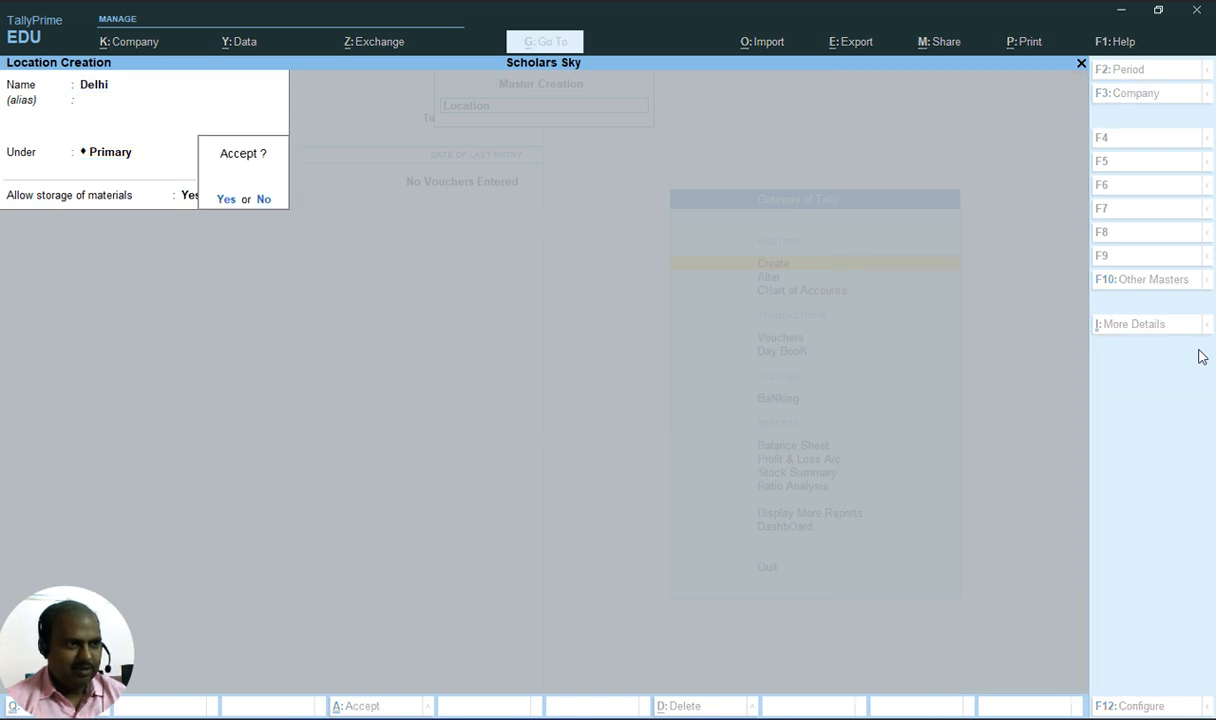
key("Return")
Create a location named Kolkata
type("Kolkata")
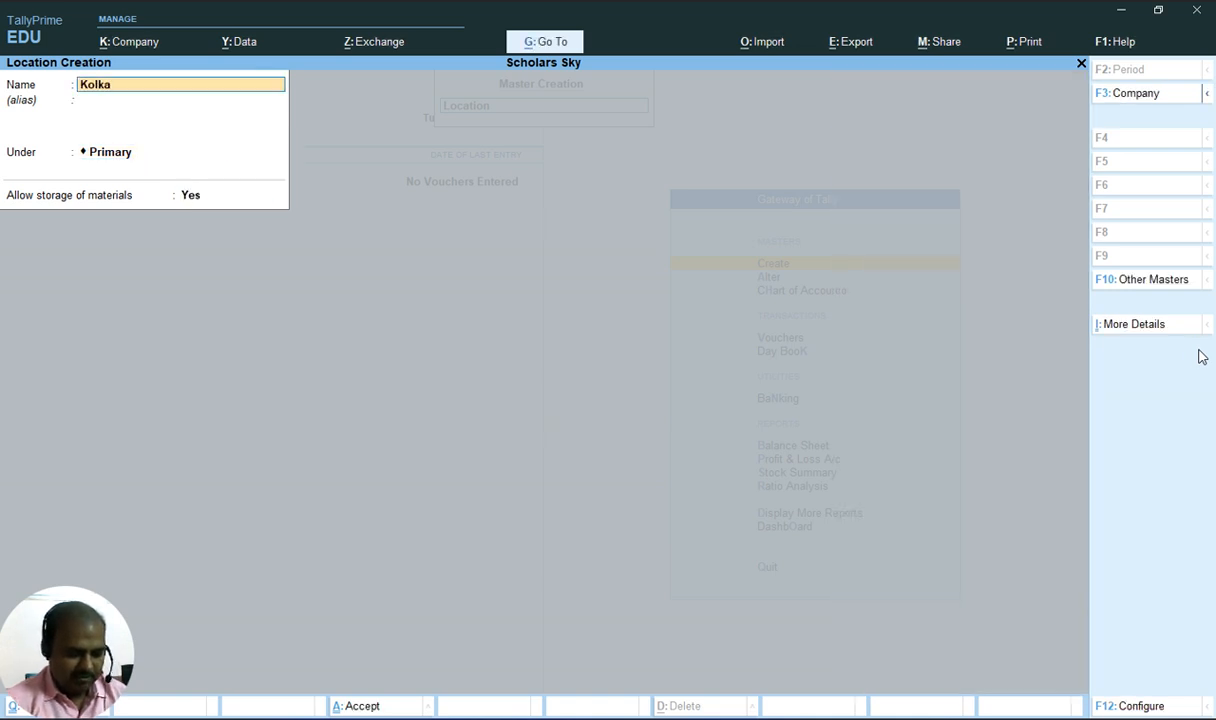
key("Return")
key("Return")
key("Return")
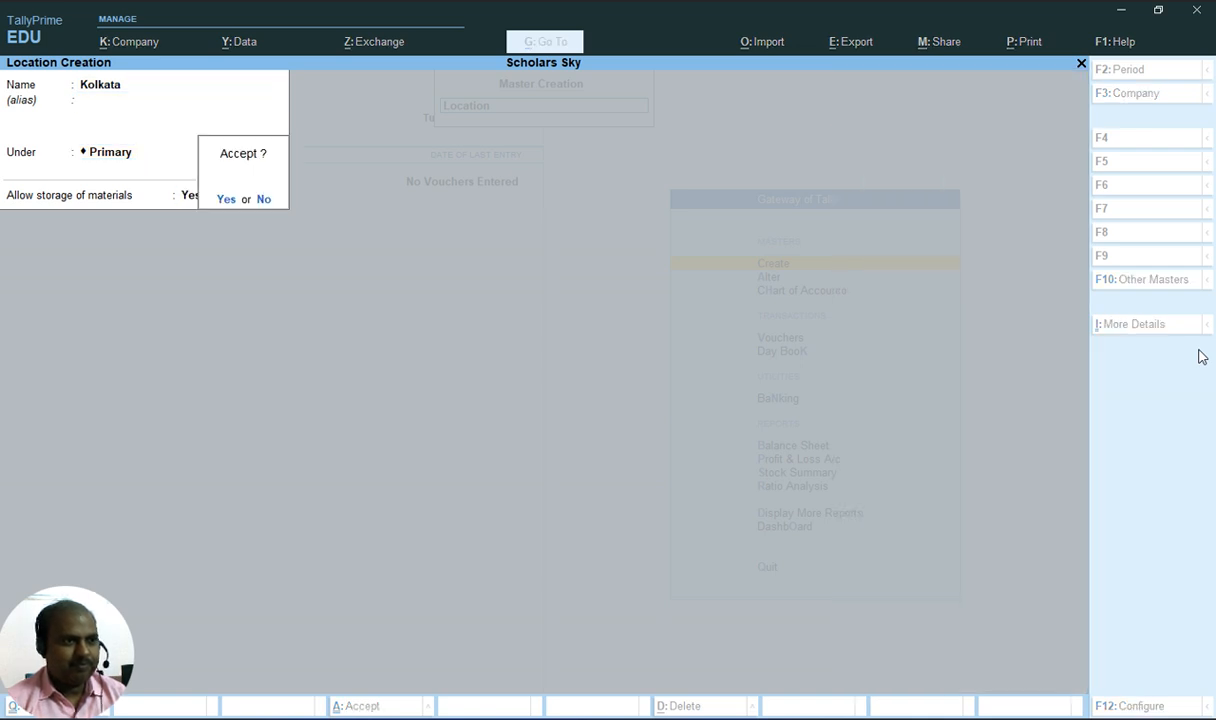
key("Return")
Create a location named Mumbai
type("Mumba")
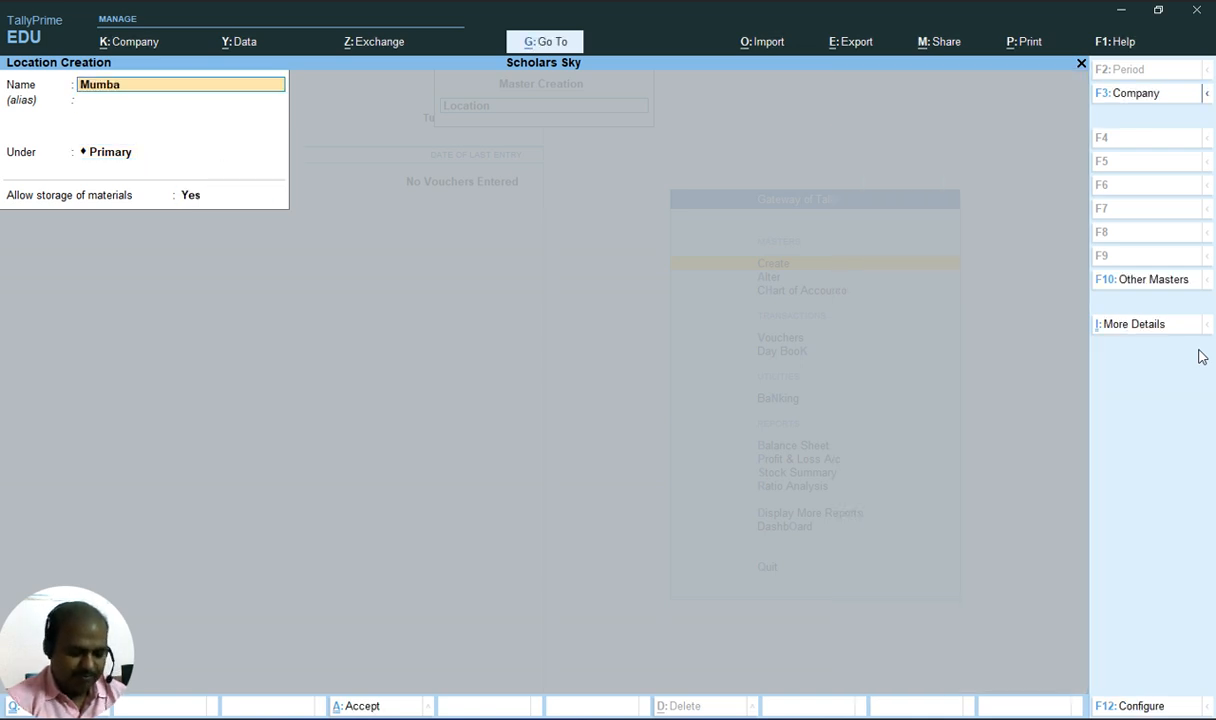
key("Return")
key("Return")
key("Return")
key("Return")
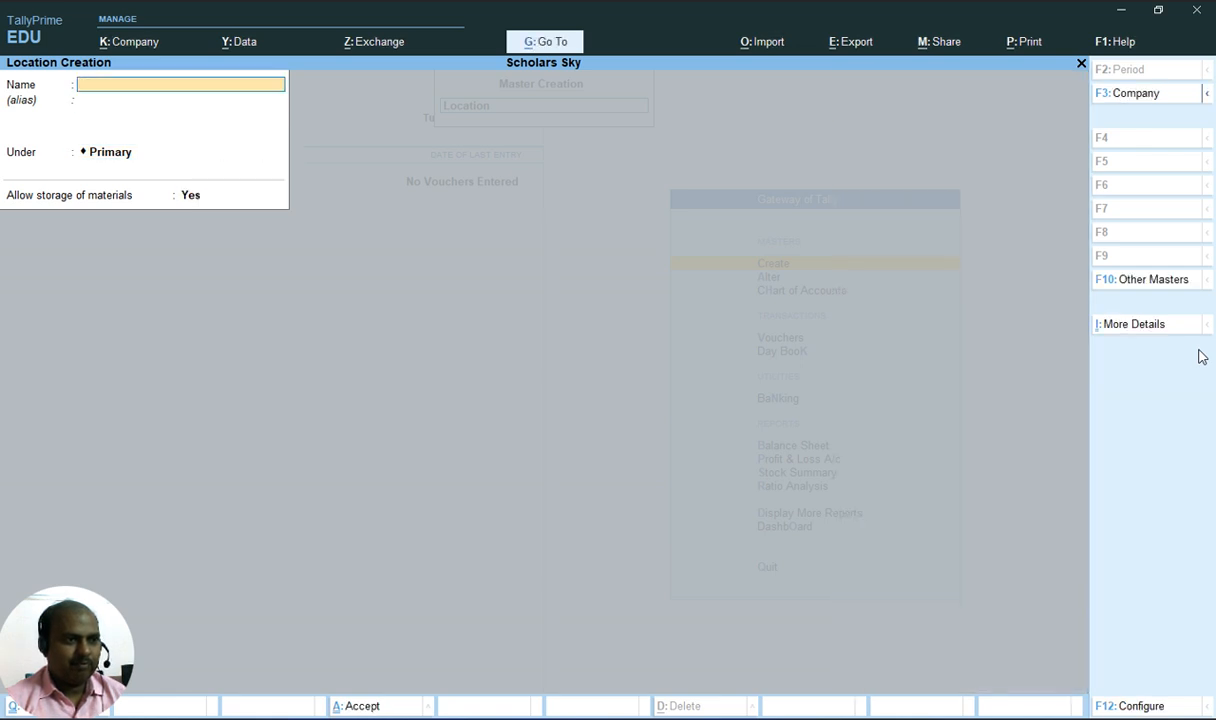
Create a location named Chennai
type("Chenn")
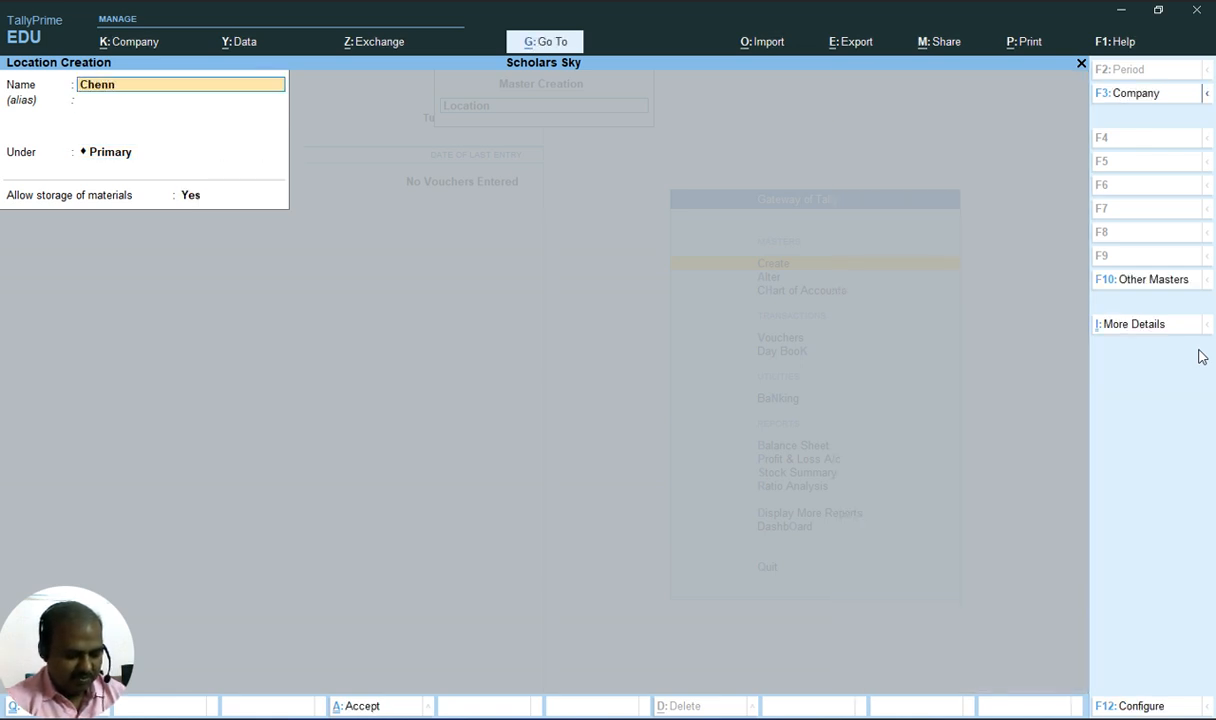
type("ai")
key("Return")
key("Return")
key("Return")
key("Return")
Create a location named Varanasi and leave location creation
type("V")
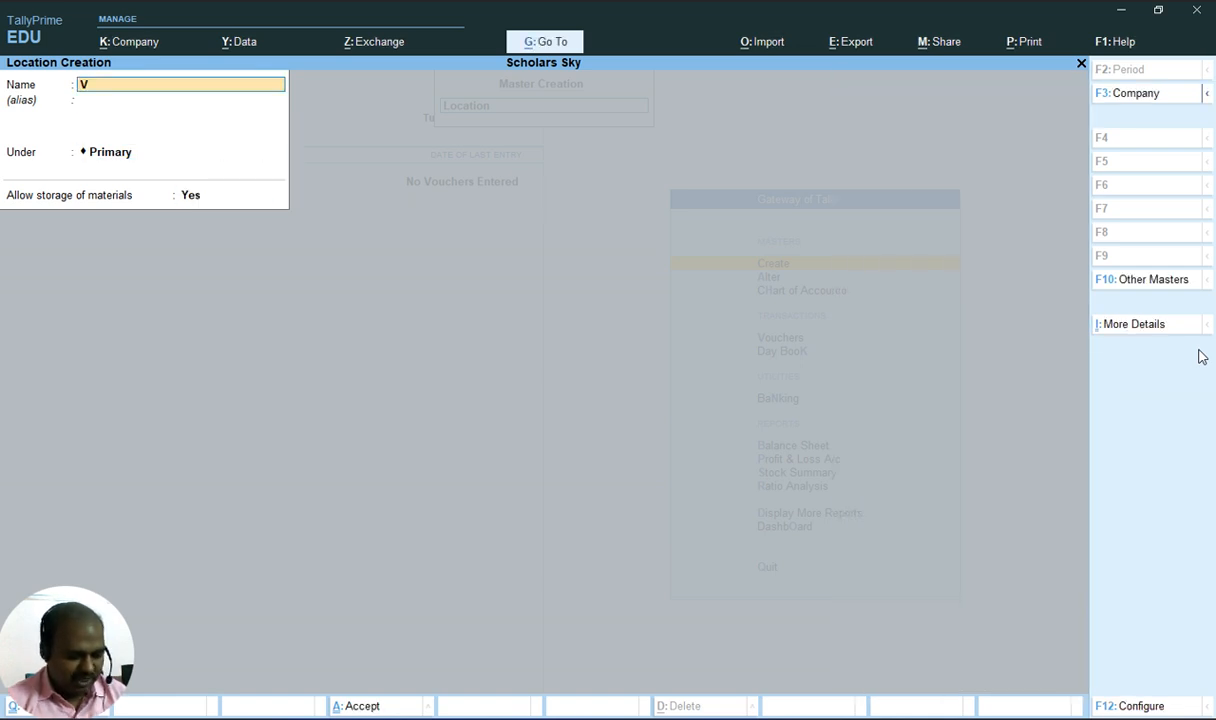
type("aranasi")
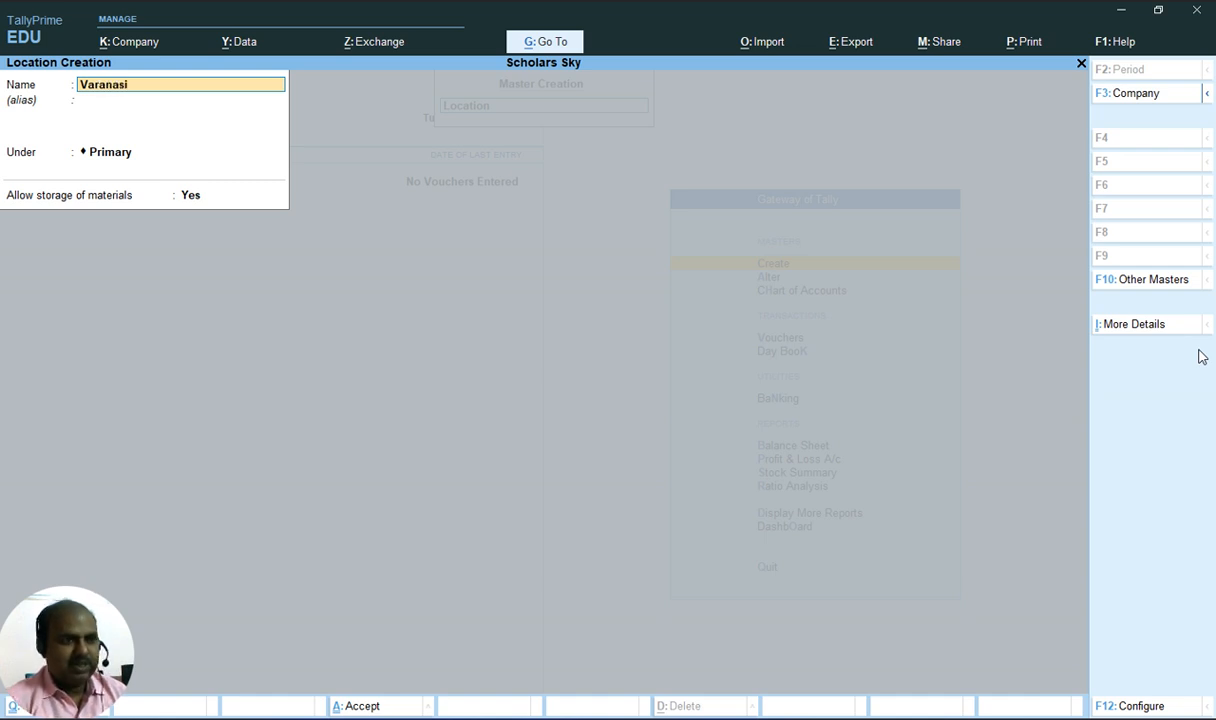
key("Return")
key("Return")
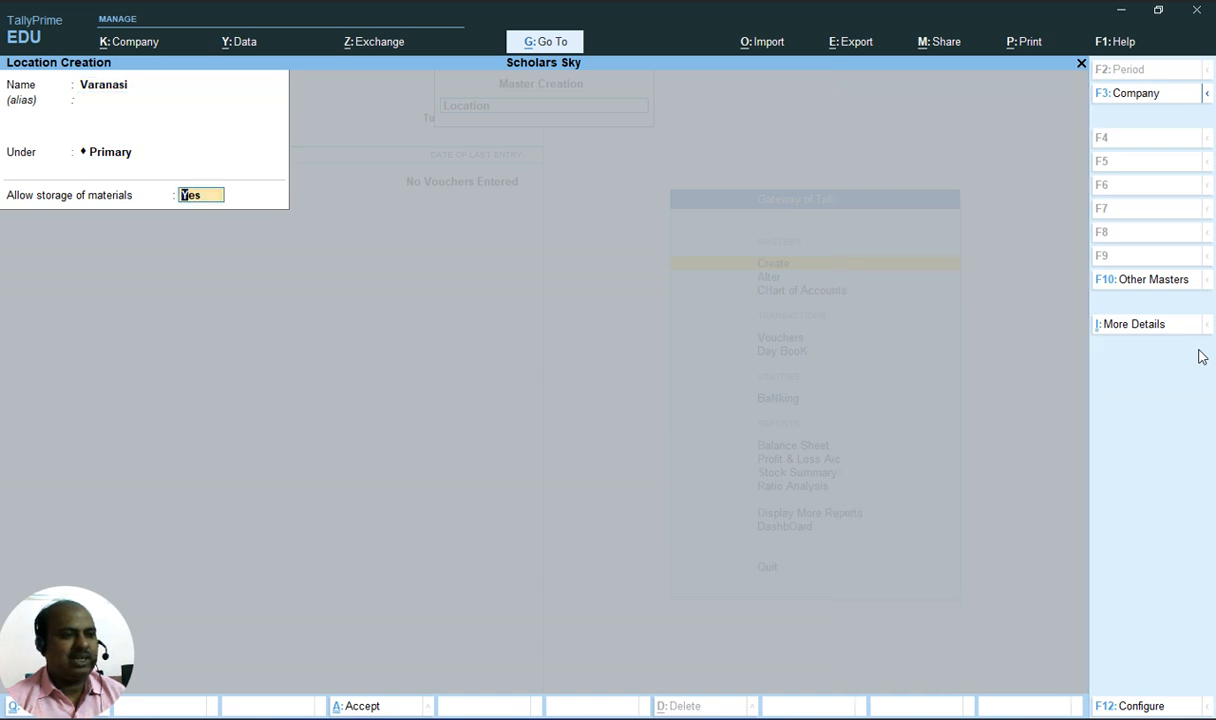
key("Return")
Start a new stock item and name it Monitor(LG), checking the item list in the document
key("Return")
key("Escape")
key("Return")
key("Up")
key("Up")
key("Return")
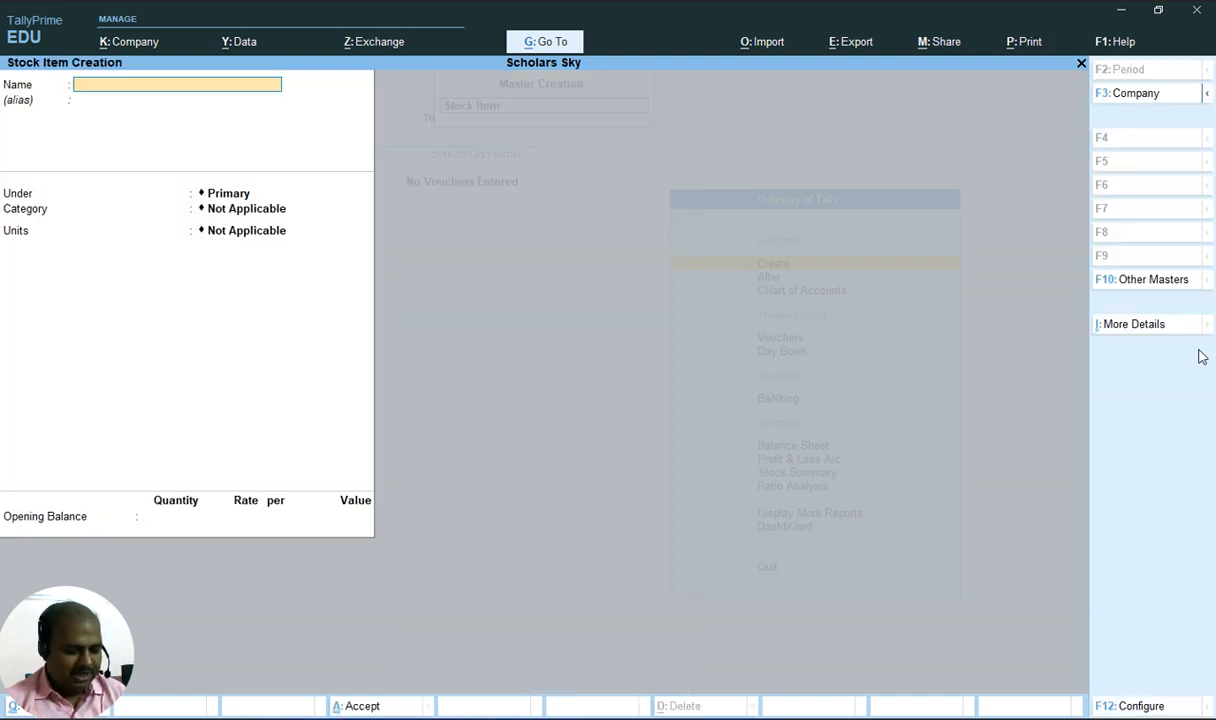
key("alt+Tab")
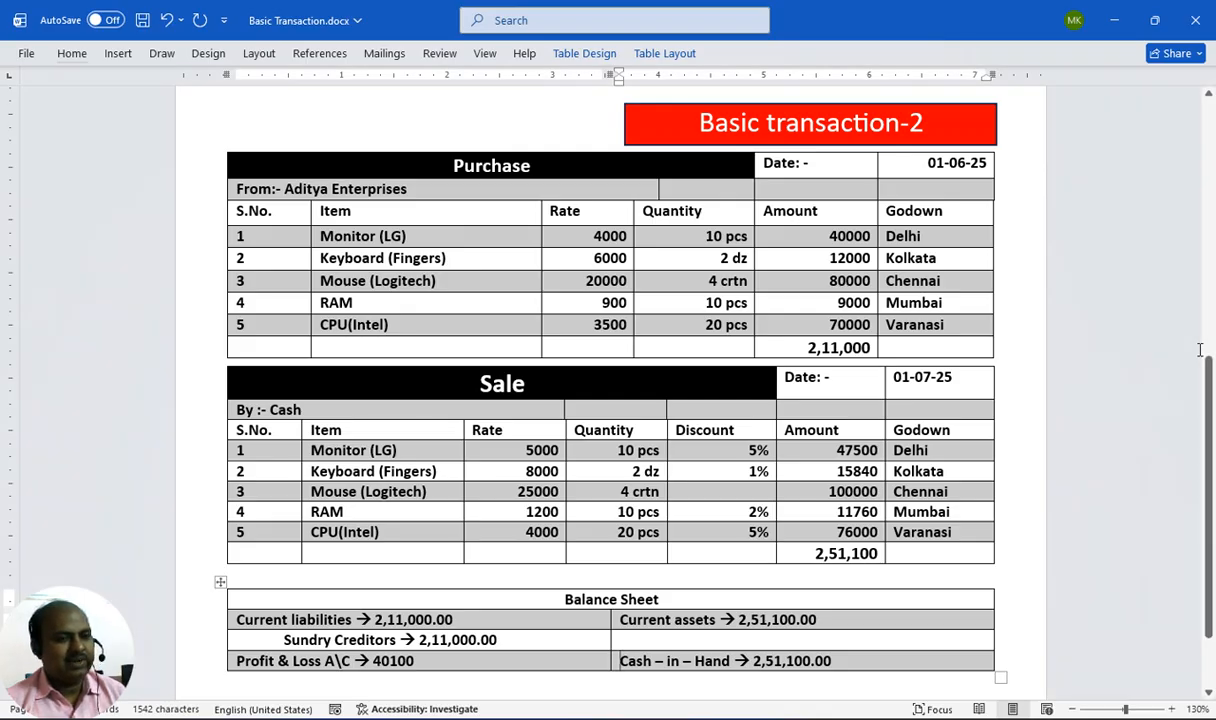
key("alt+Tab")
type("Mo")
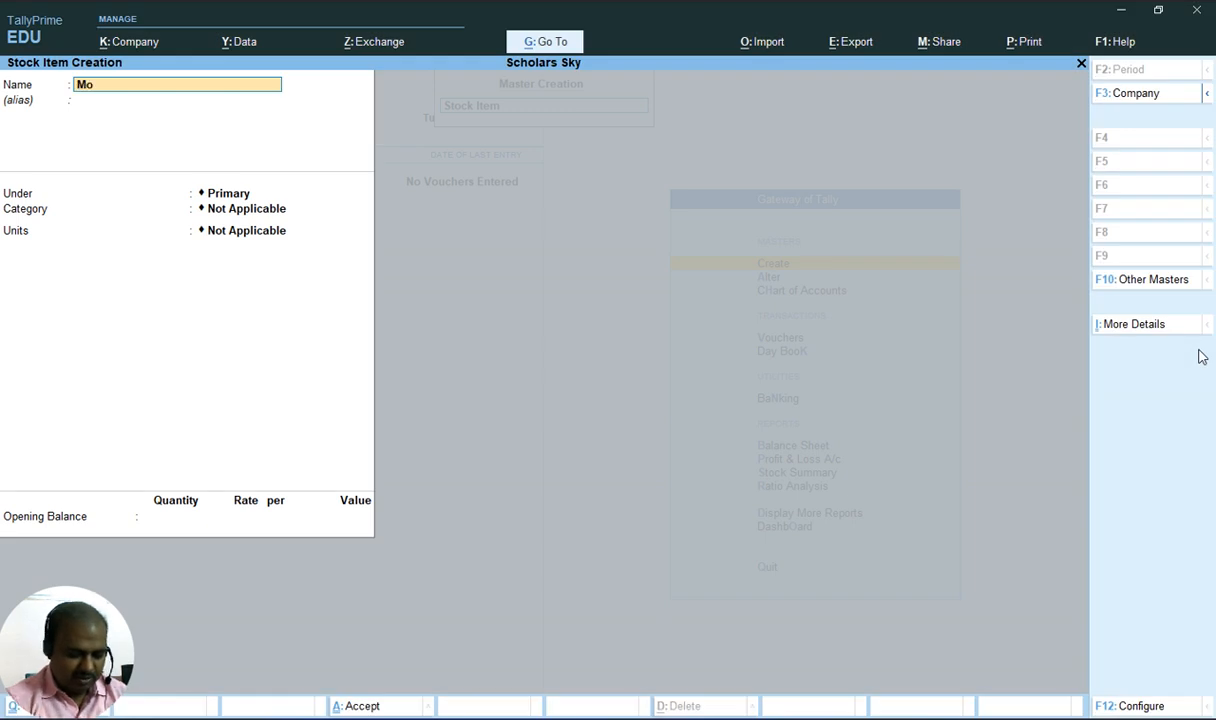
type("nitor")
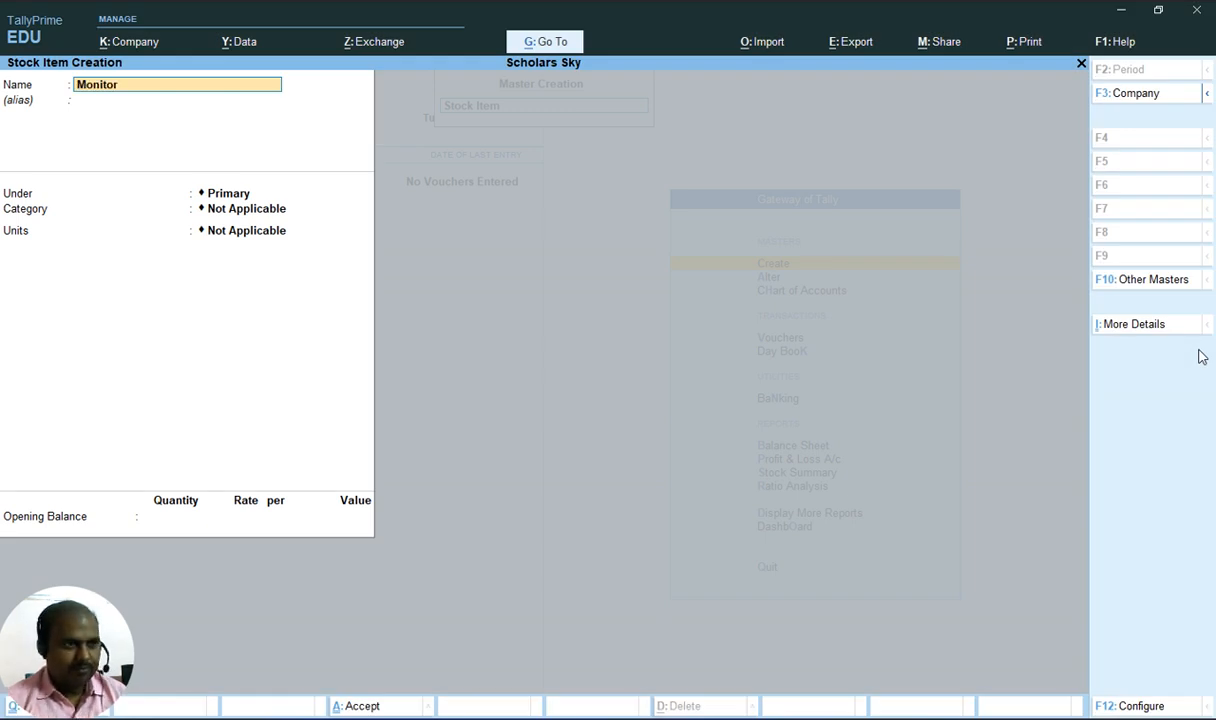
type("(LG")
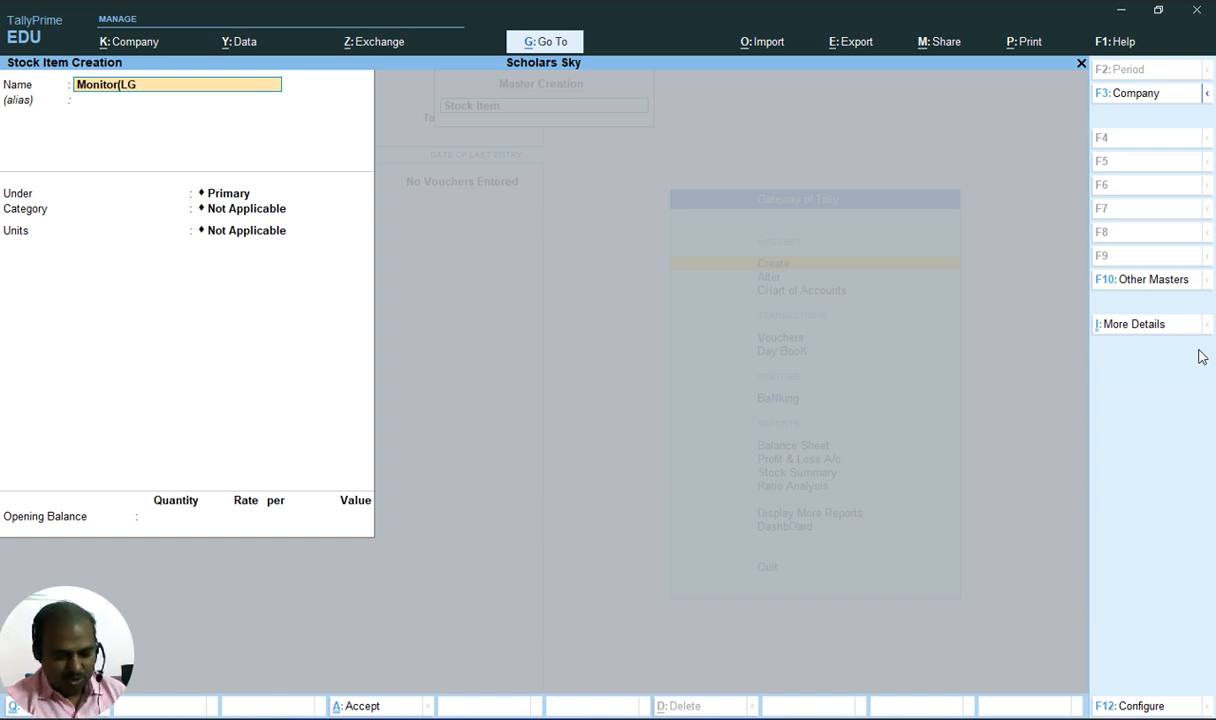
type(")")
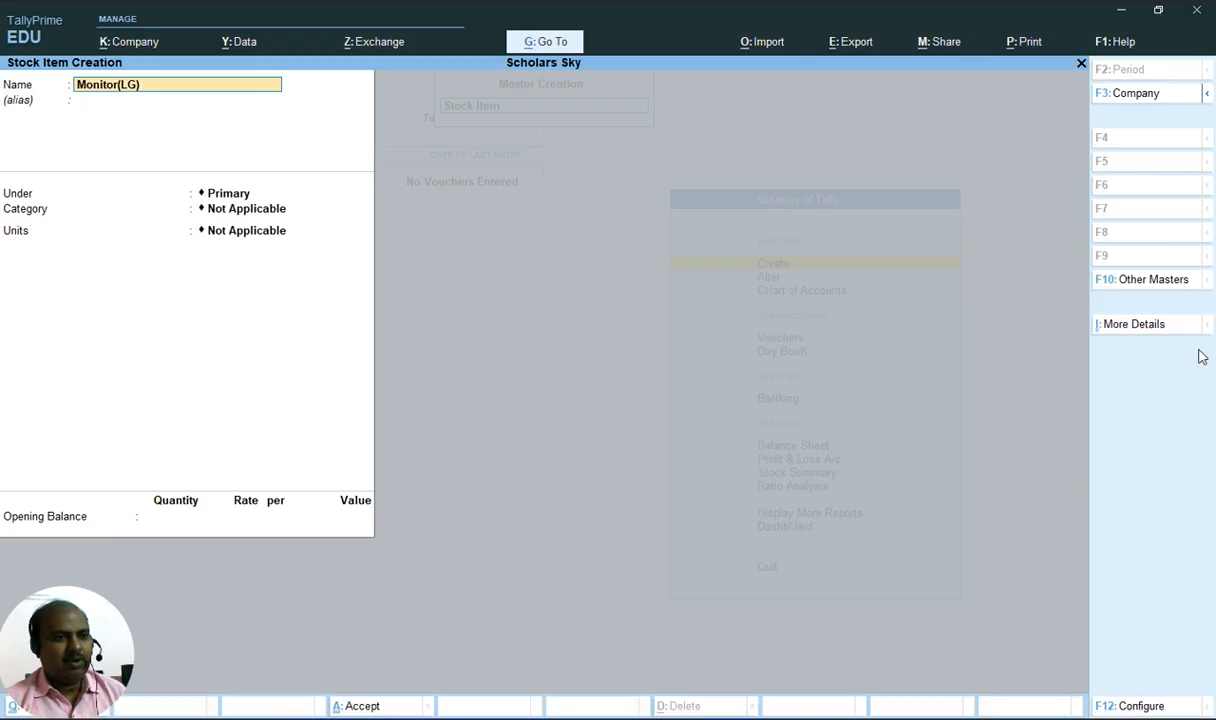
Set the Monitor(LG) stock item's units to pcs and save it
key("Return")
key("Return")
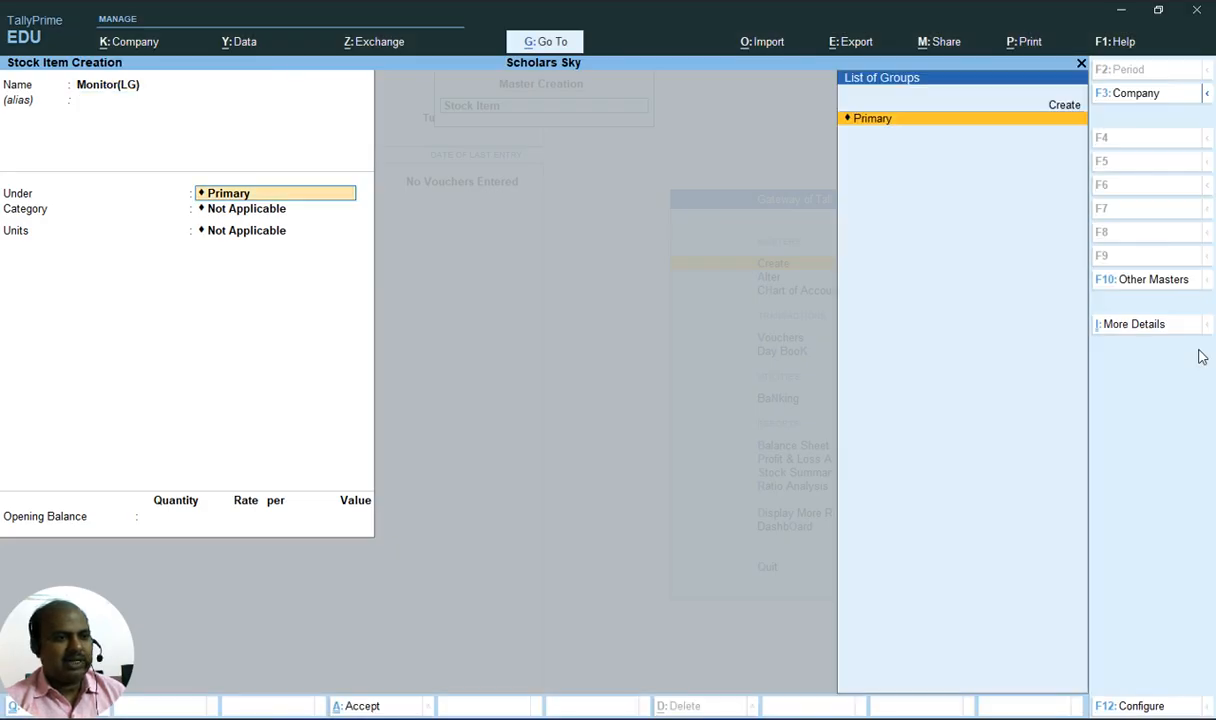
key("Return")
key("Return")
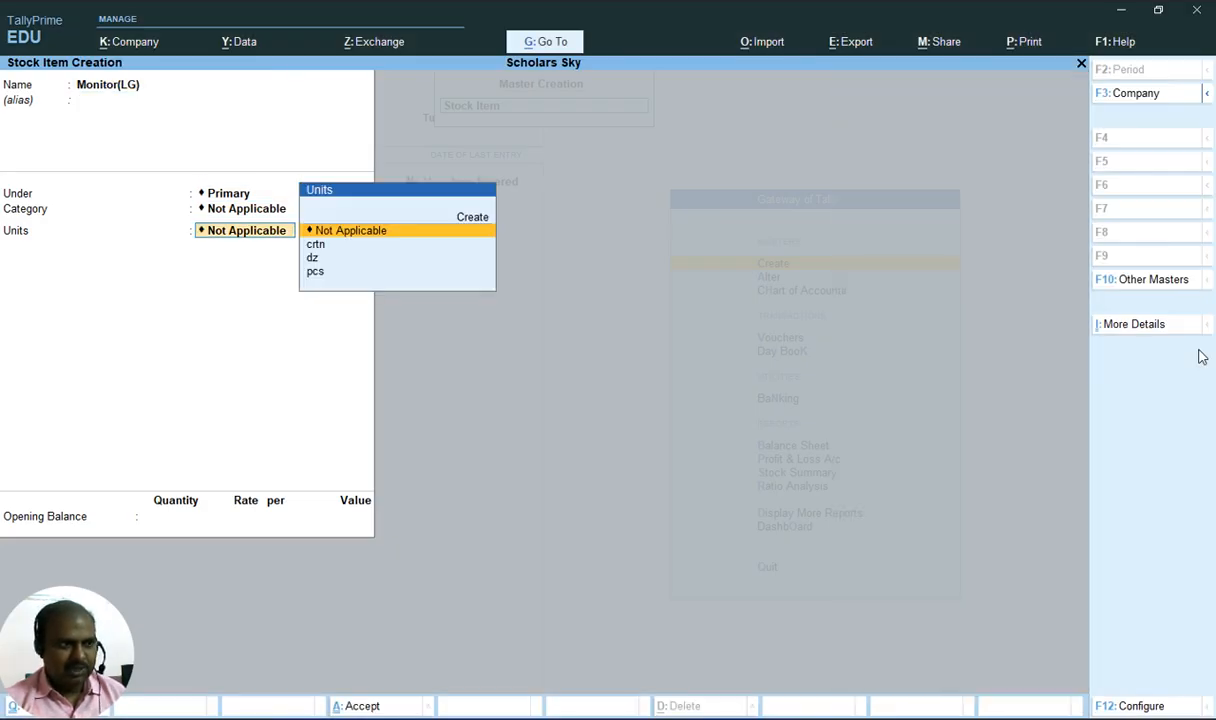
key("Down")
key("Down")
key("Down")
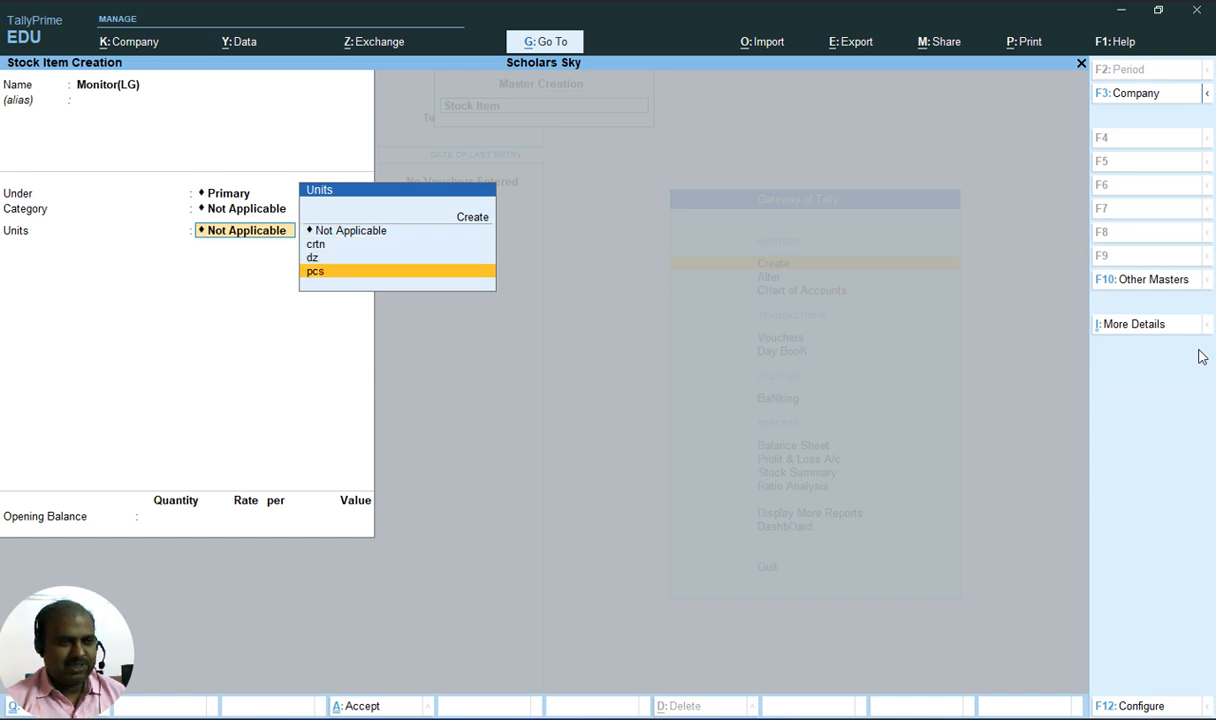
key("Return")
key("Return")
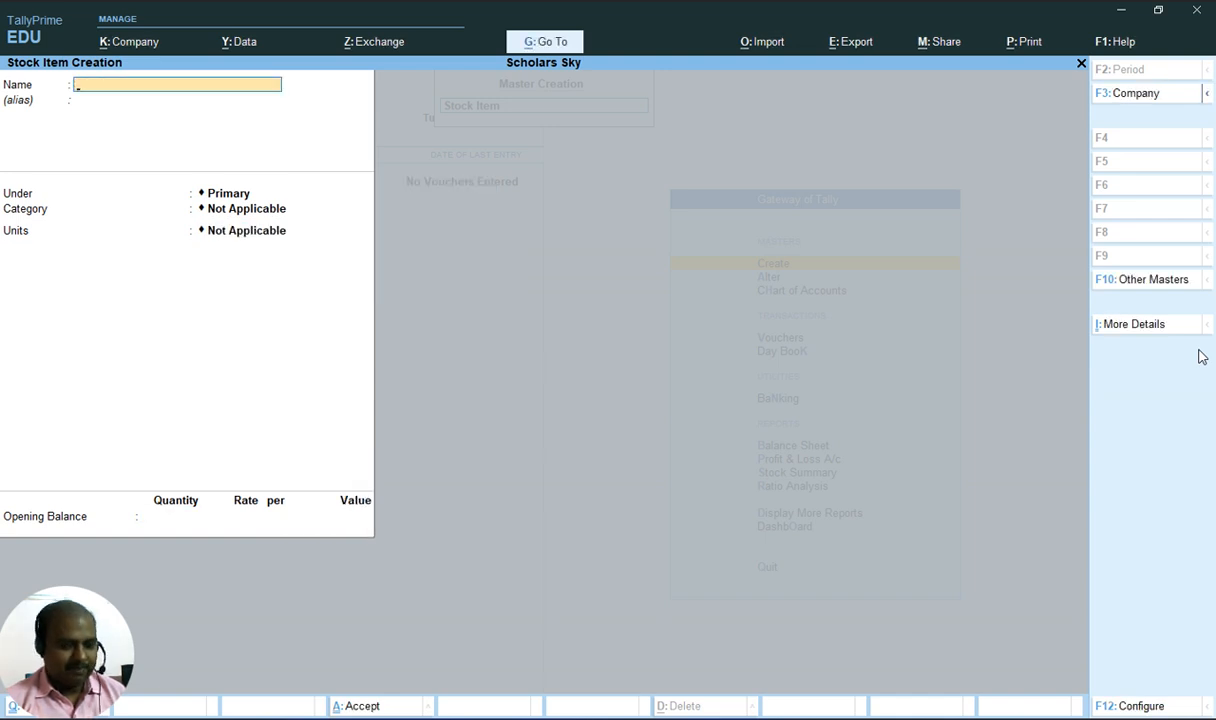
Start a new stock item named Keybaord(Fingers), checking the item list in the document
key("alt+Tab")
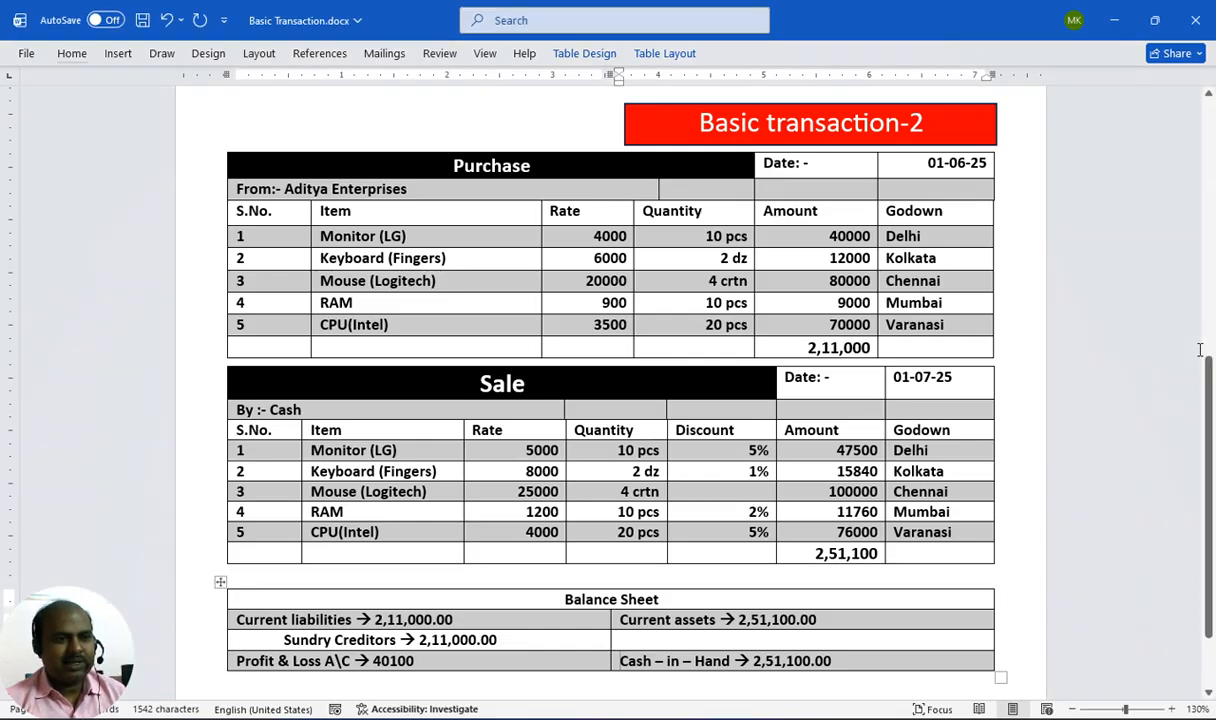
key("alt+Tab")
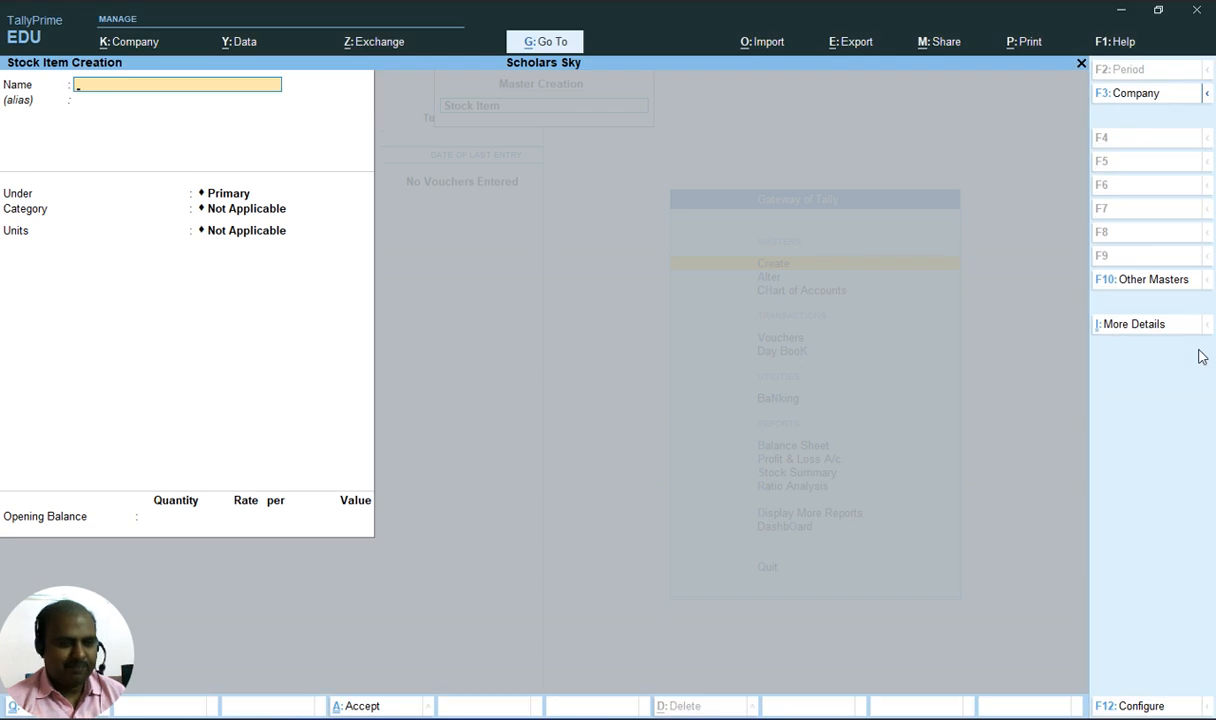
type("Fing")
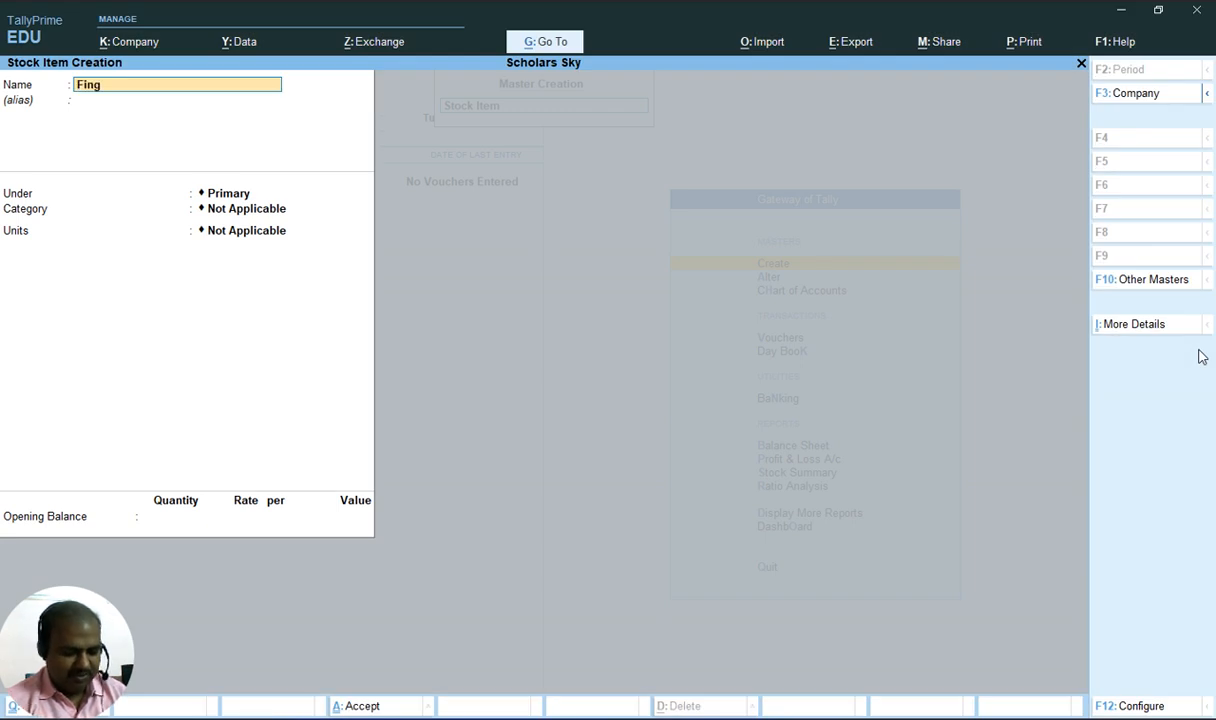
type("er")
key("BackSpace")
key("BackSpace")
key("BackSpace")
key("BackSpace")
key("BackSpace")
key("BackSpace")
type("K")
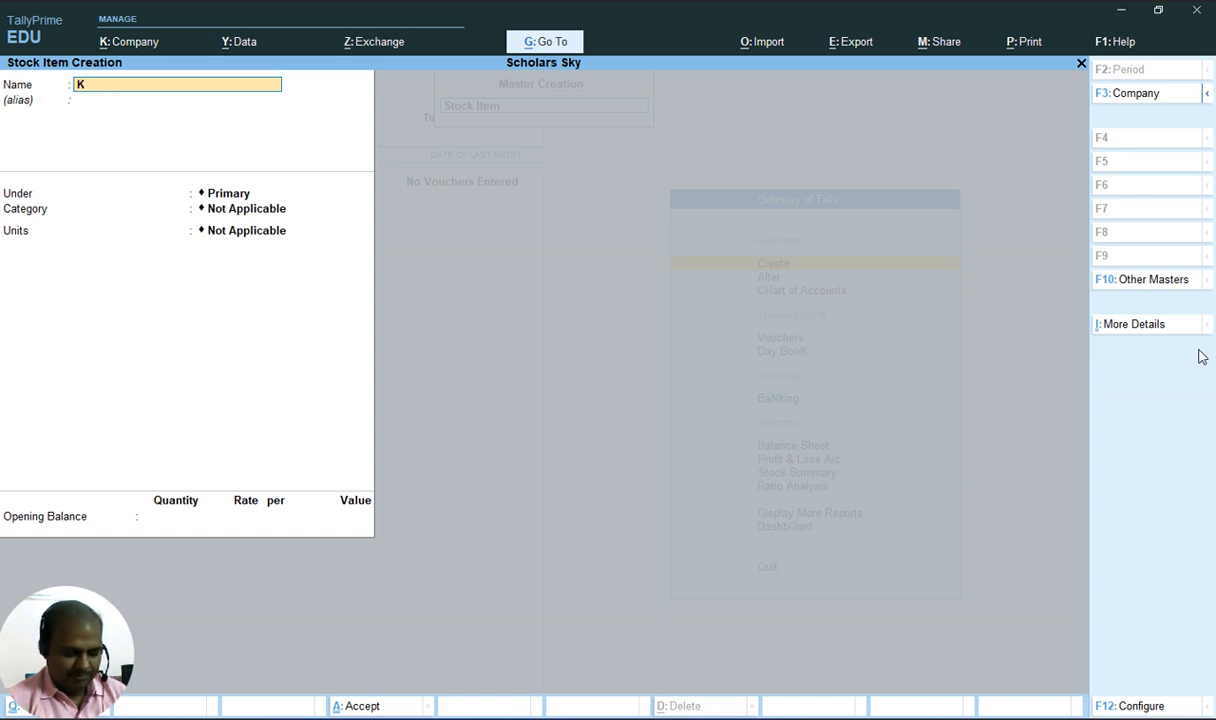
type("eybaor")
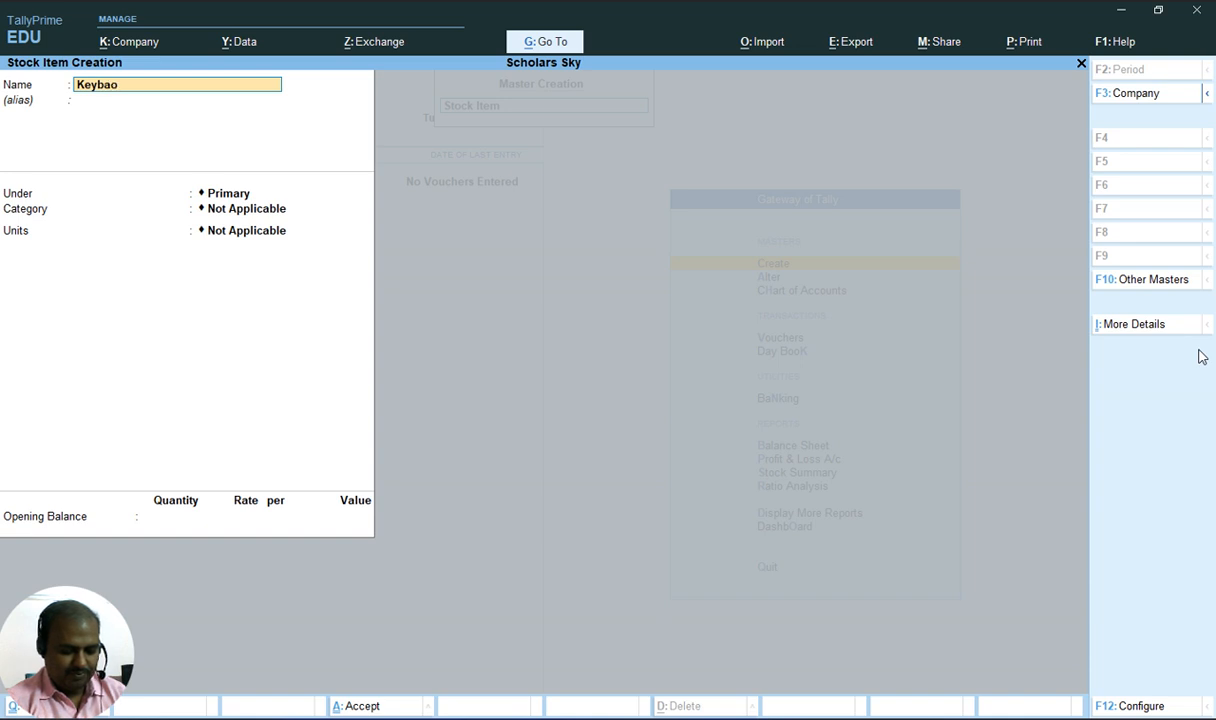
key("BackSpace")
key("BackSpace")
key("BackSpace")
type("oard (")
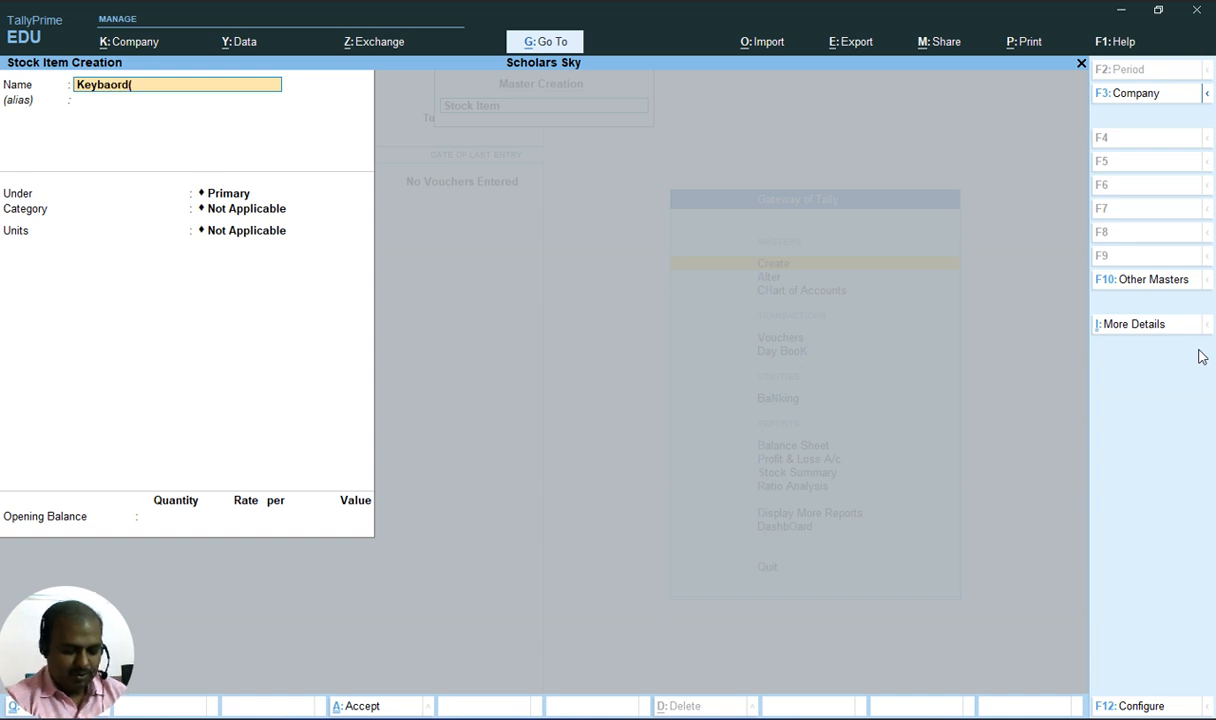
type("Fingers")
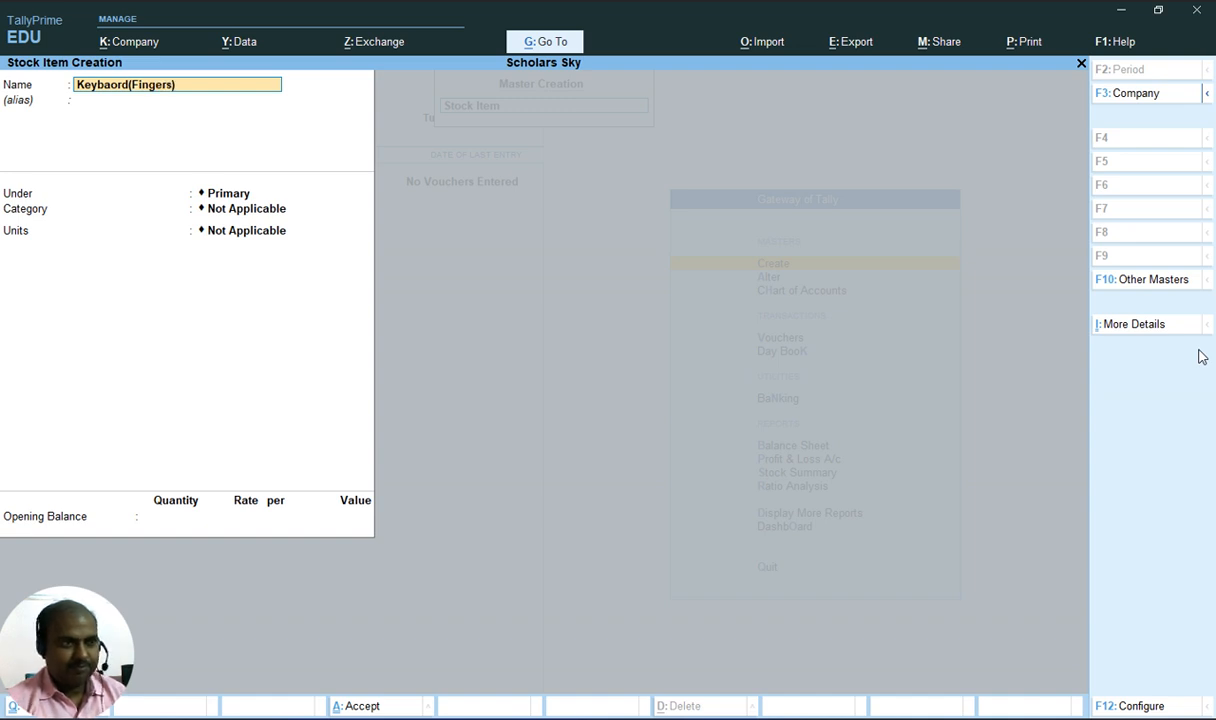
type(")")
Set the Keybaord(Fingers) stock item's units to dz and save it
key("alt+Tab")
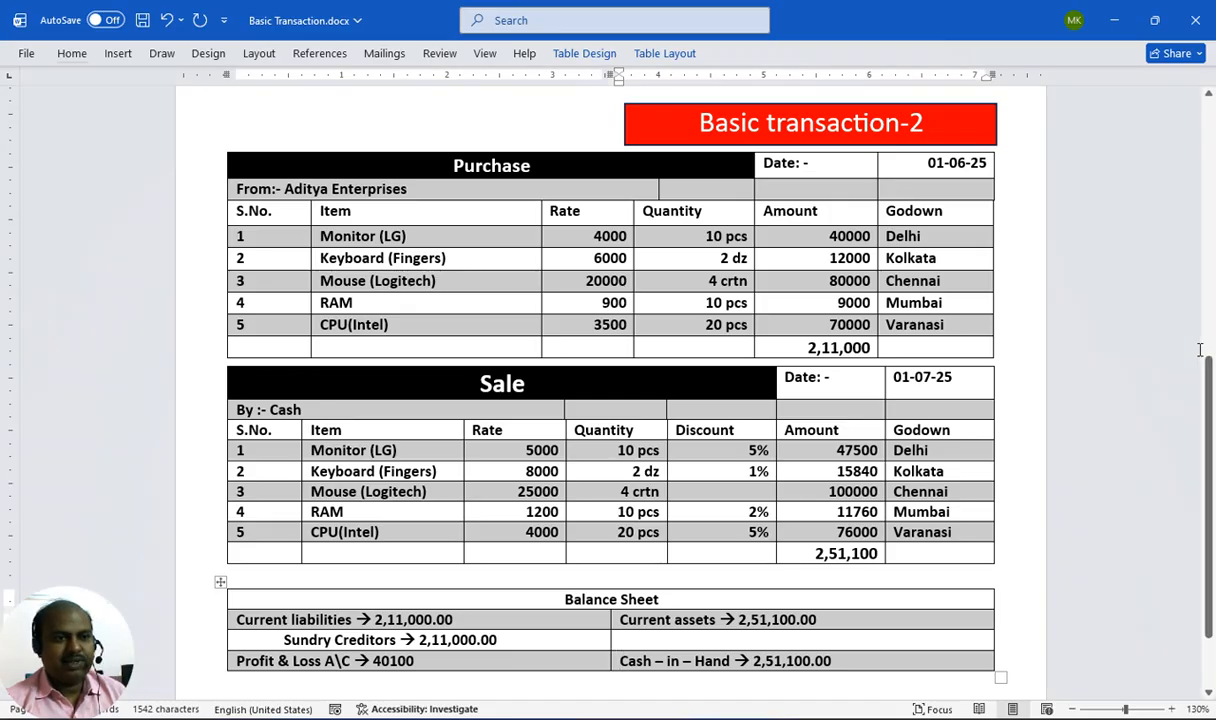
key("alt+Tab")
key("Return")
key("Return")
key("Return")
key("Down")
key("Down")
key("Down")
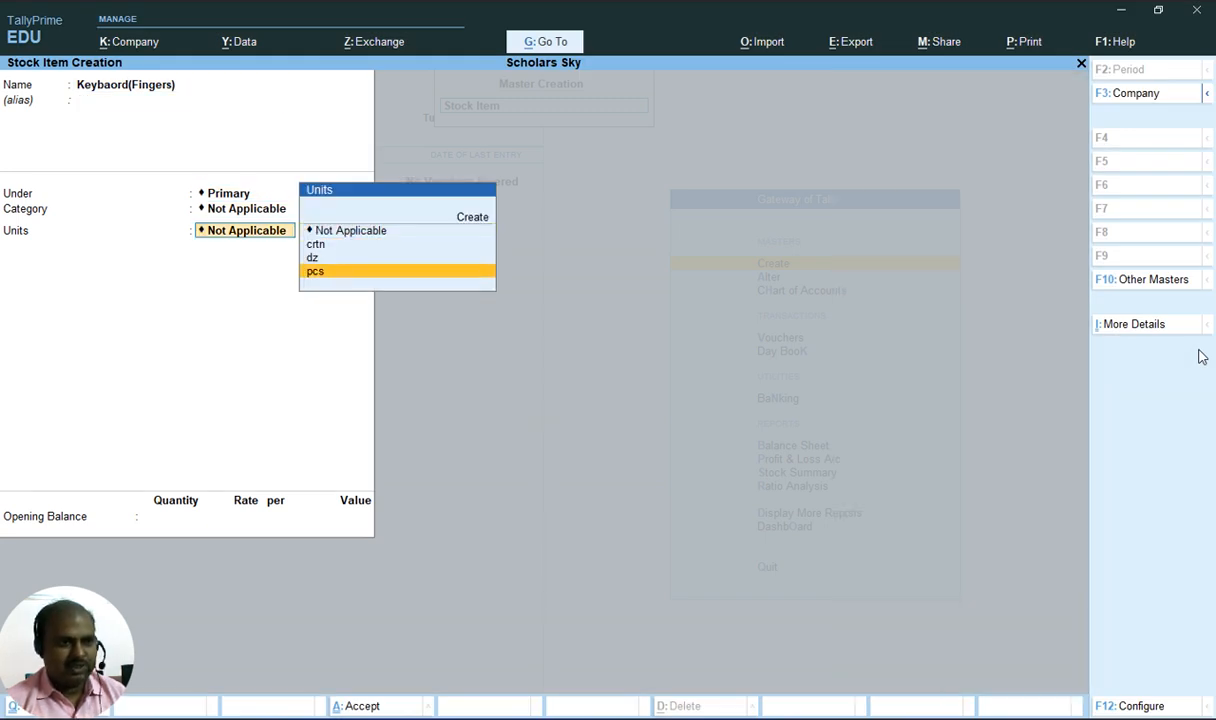
key("Up")
key("Return")
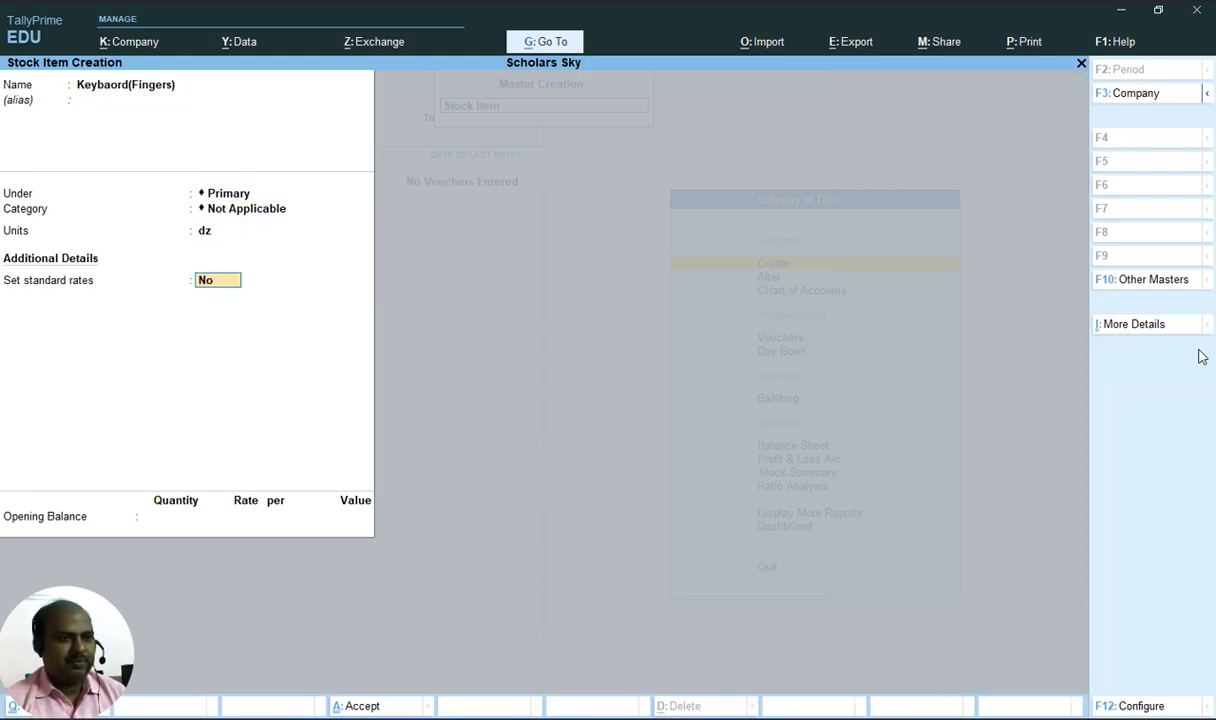
key("Return")
key("Return")
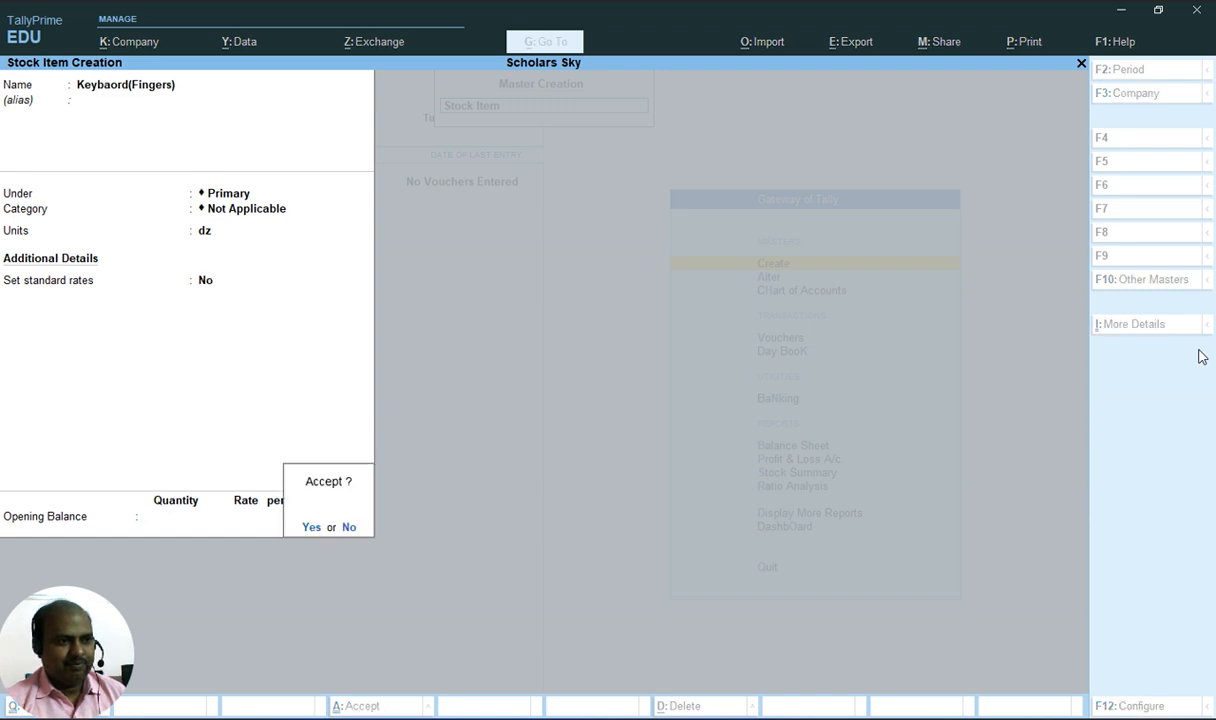
key("Return")
Start the next stock item named Mouse(Logitech), checking the item list in the document
key("alt+Tab")
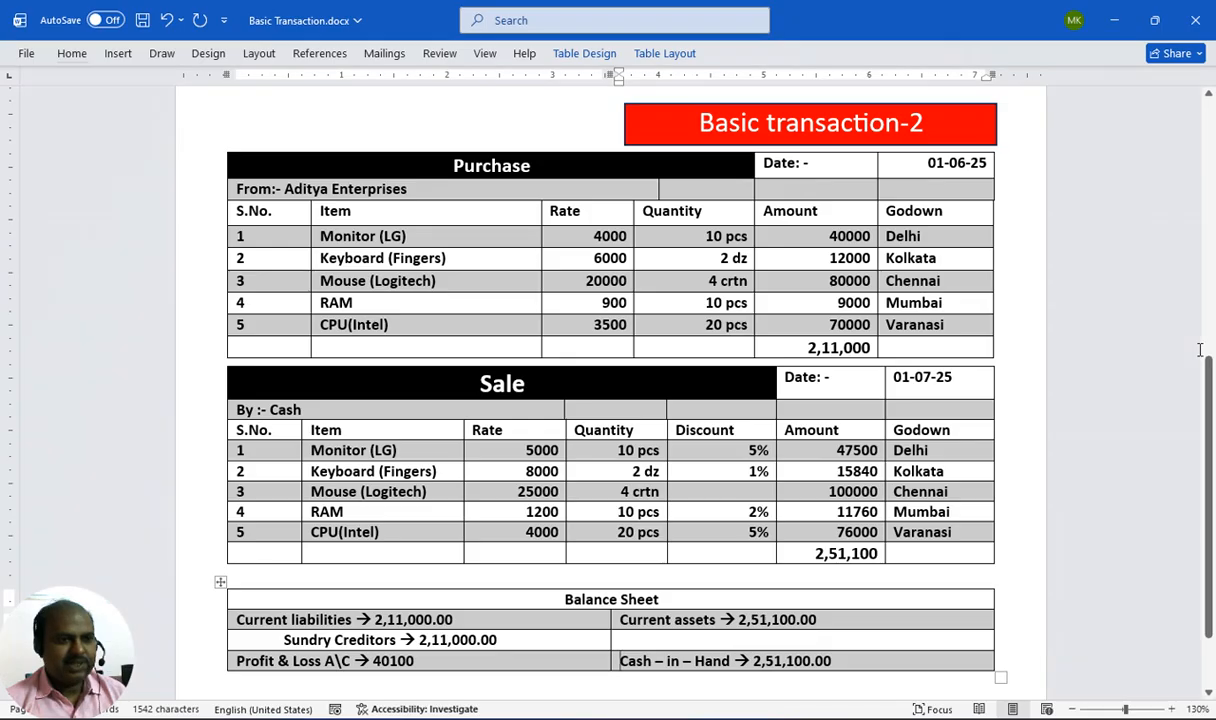
key("alt+Tab")
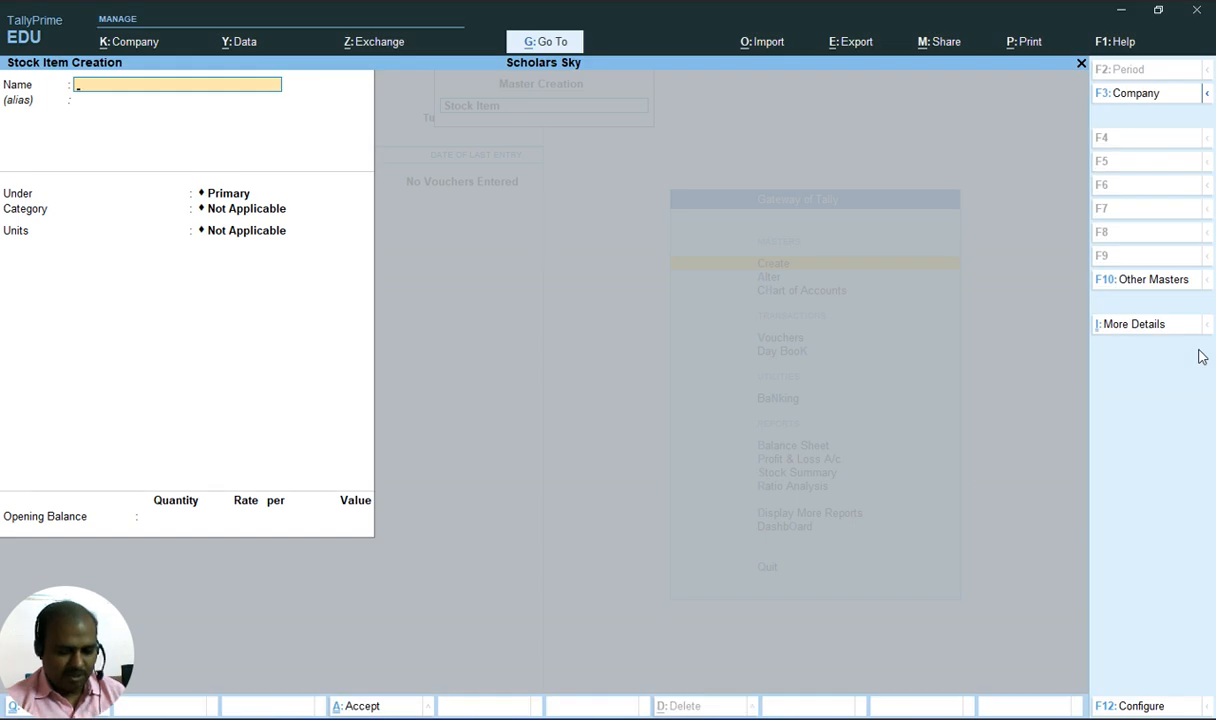
type("Mouse")
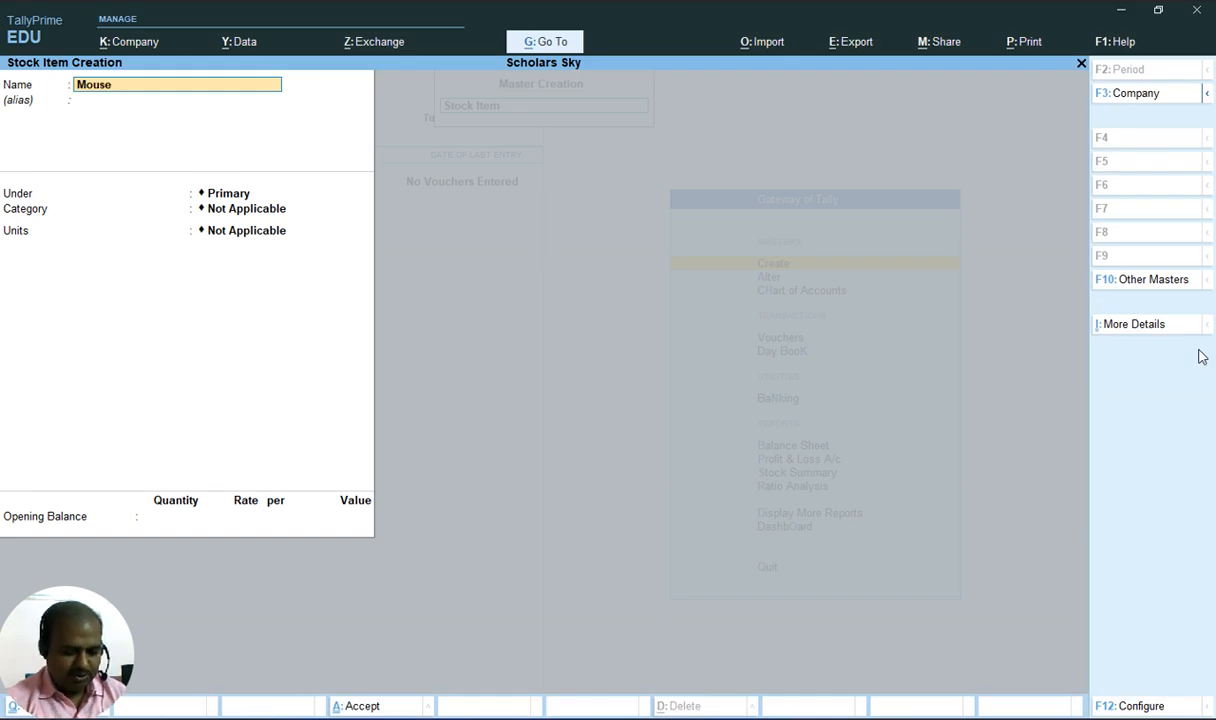
type("(Logite")
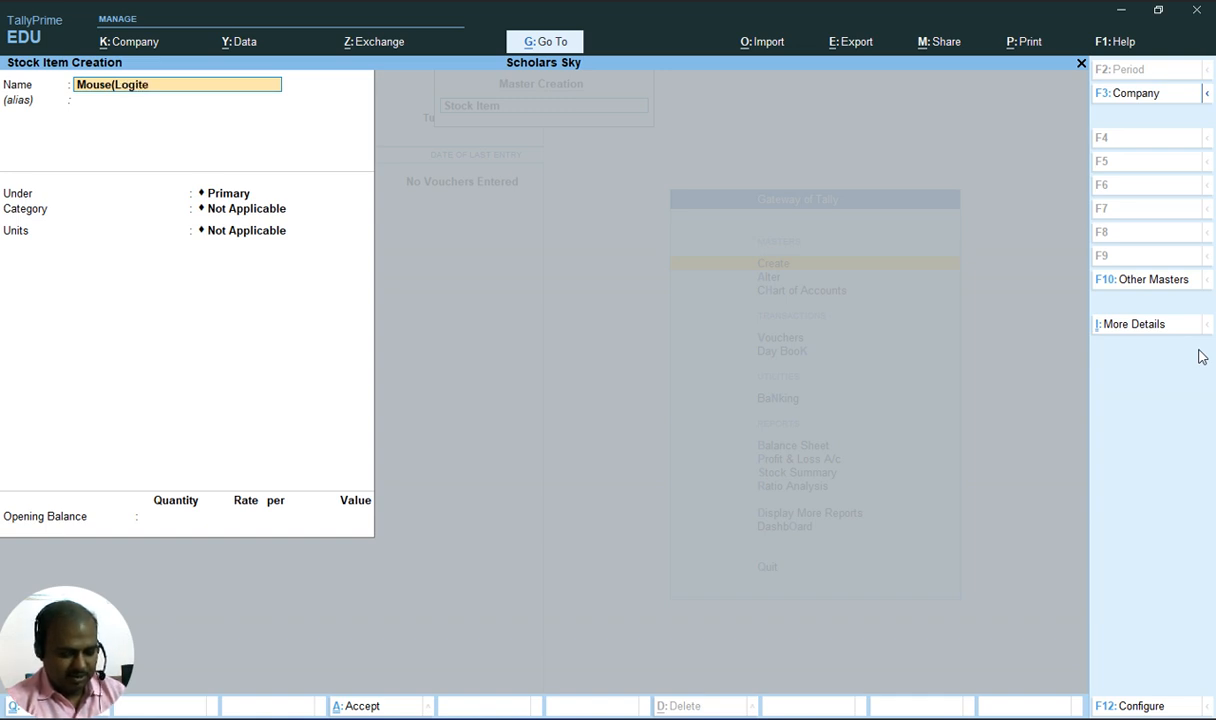
type("ch)")
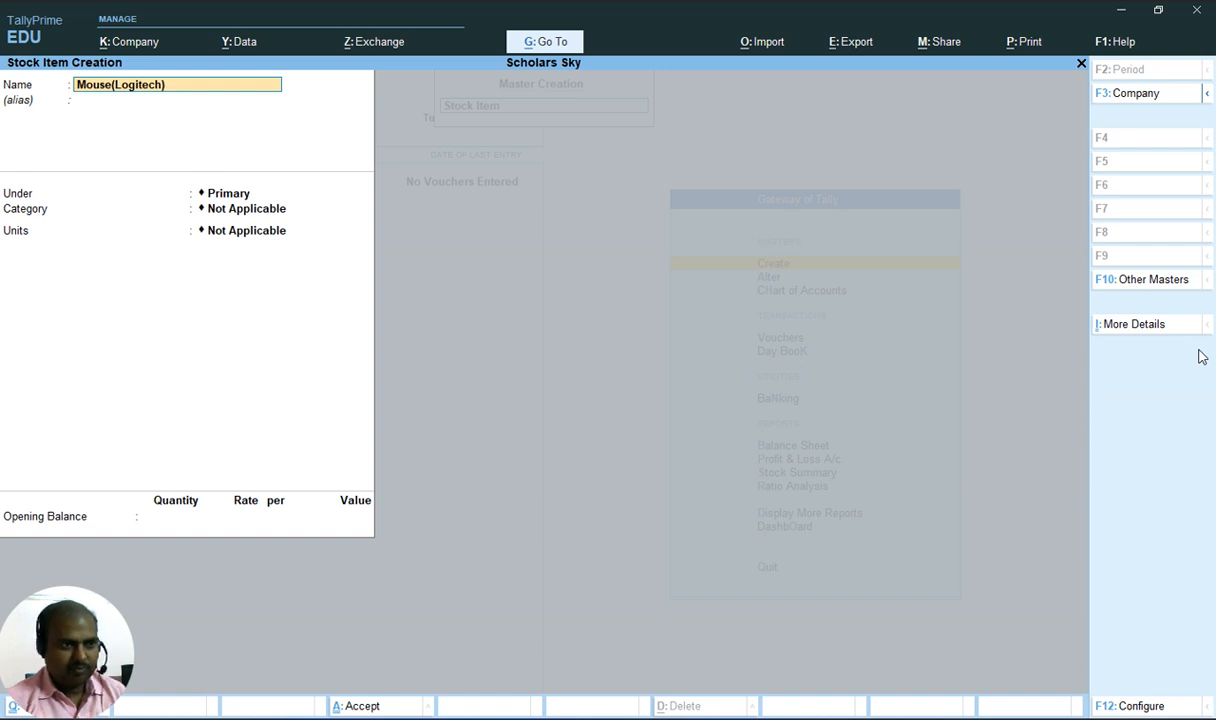
Set the Mouse(Logitech) stock item's units to crtn and save it
key("Return")
key("Return")
key("Return")
key("Return")
key("alt+Tab")
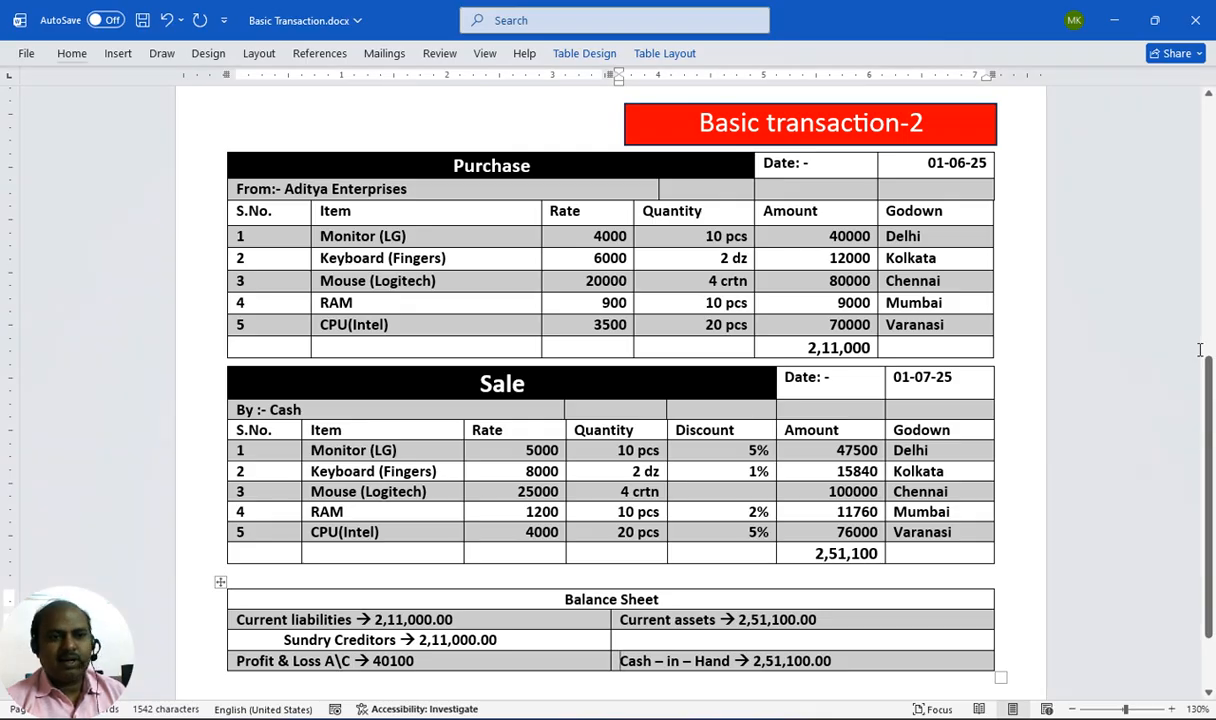
key("alt+Tab")
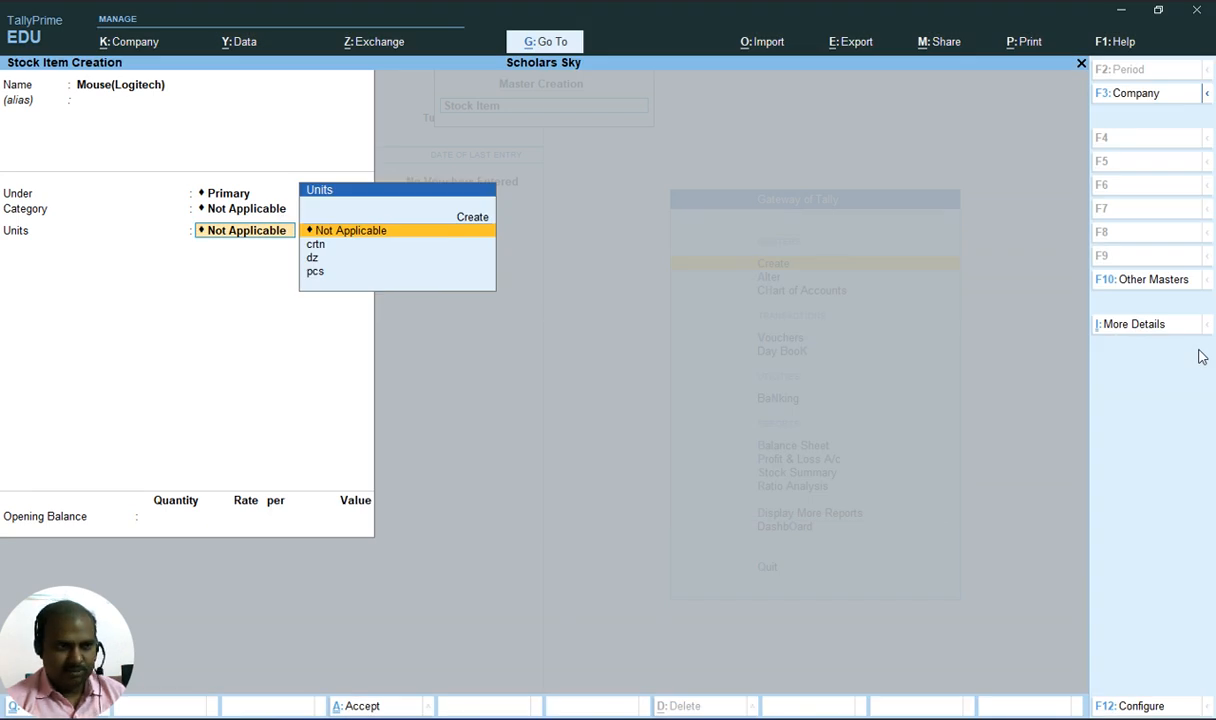
key("Down")
key("Return")
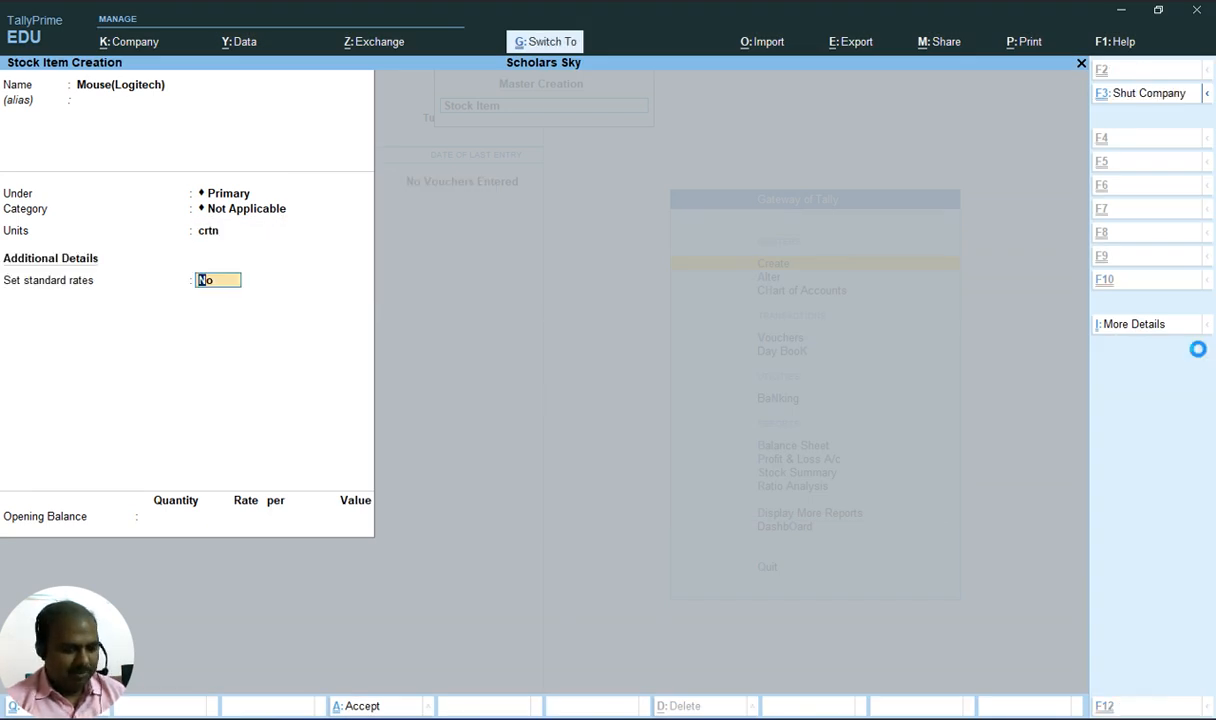
key("ctrl+a")
Create a stock item named Ram with pcs as its units and save it
key("alt+Tab")
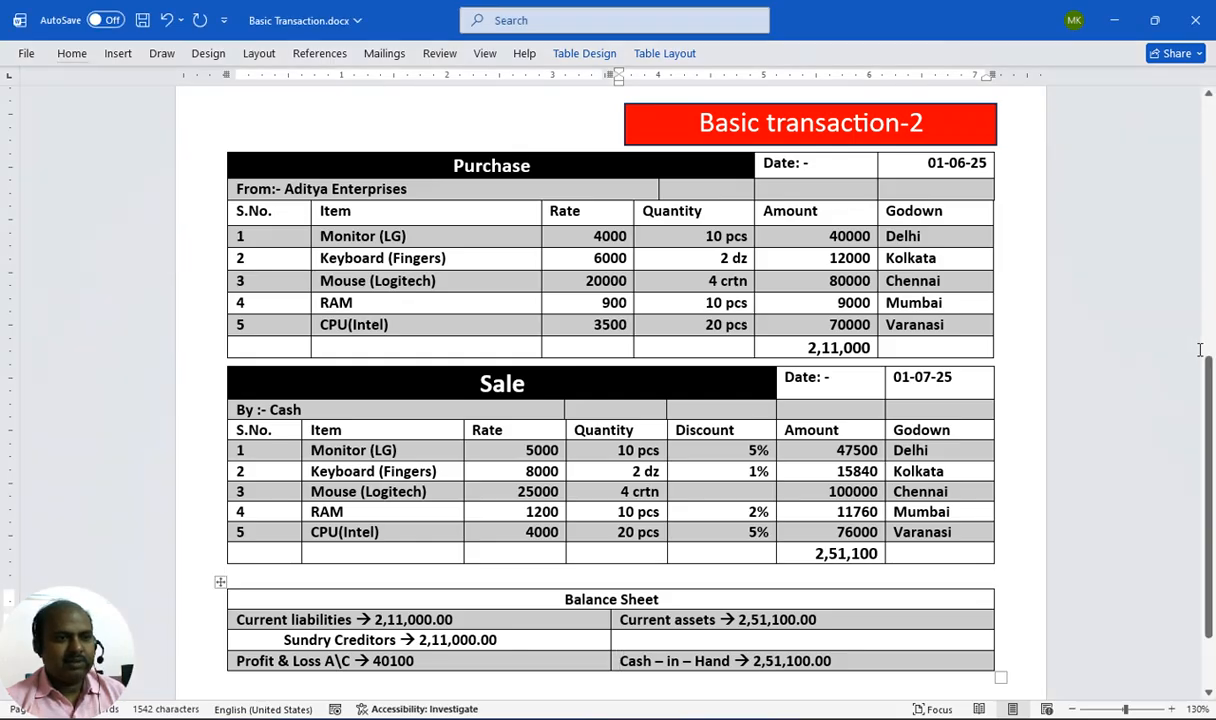
key("alt+Tab")
type("Ram")
key("Return")
key("Return")
key("Return")
key("Return")
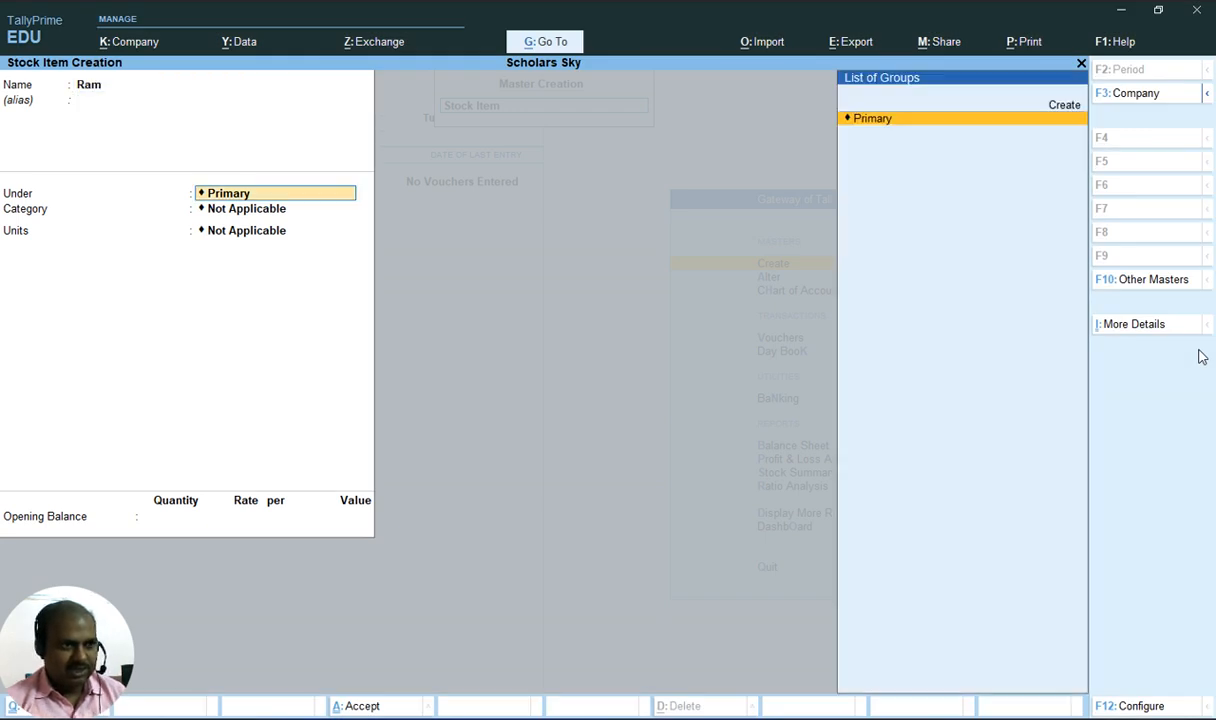
key("Down")
key("Down")
key("Down")
key("Return")
key("ctrl+a")
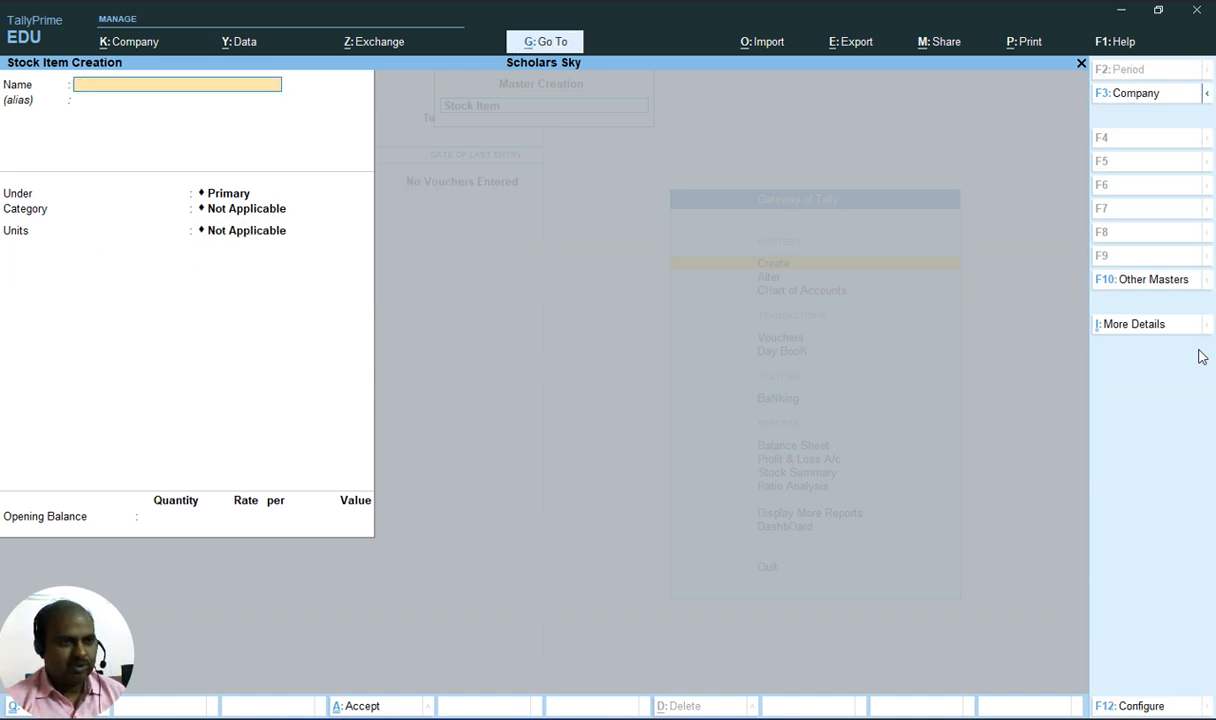
Start the next stock item named CPU(Intel), checking the item list in the document
key("alt+Tab")
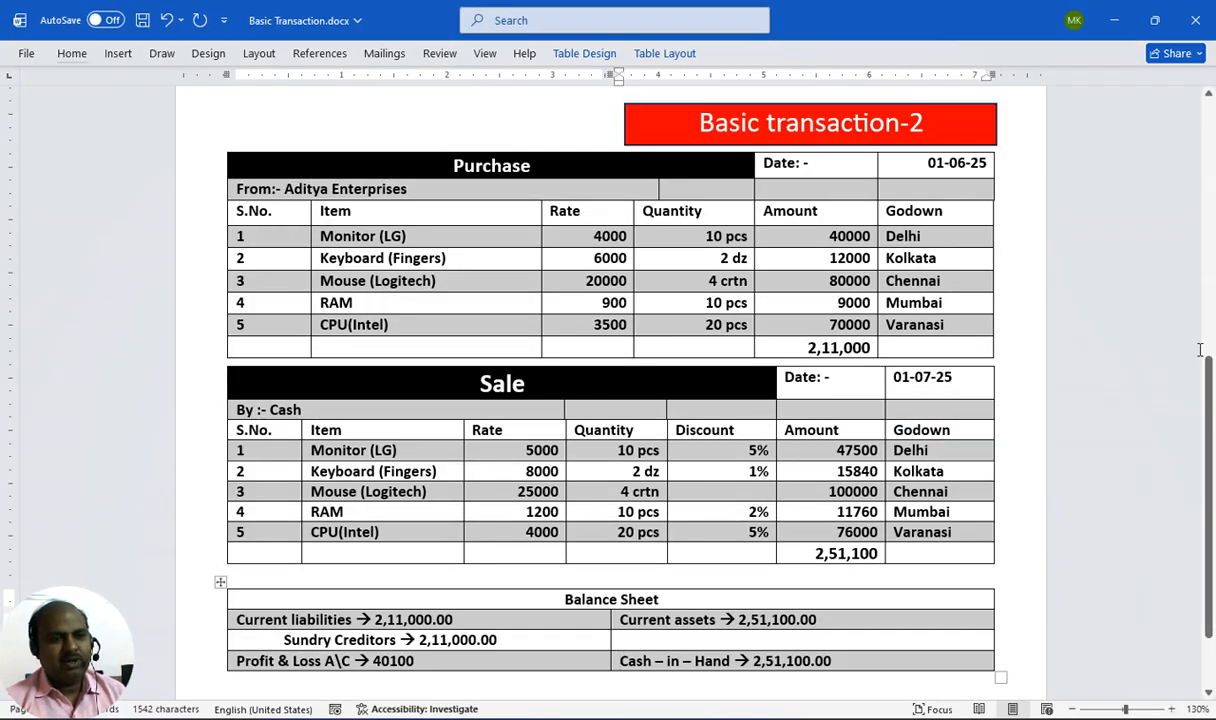
key("alt+Tab")
type("Cpu")
key("BackSpace")
key("BackSpace")
type("pu")
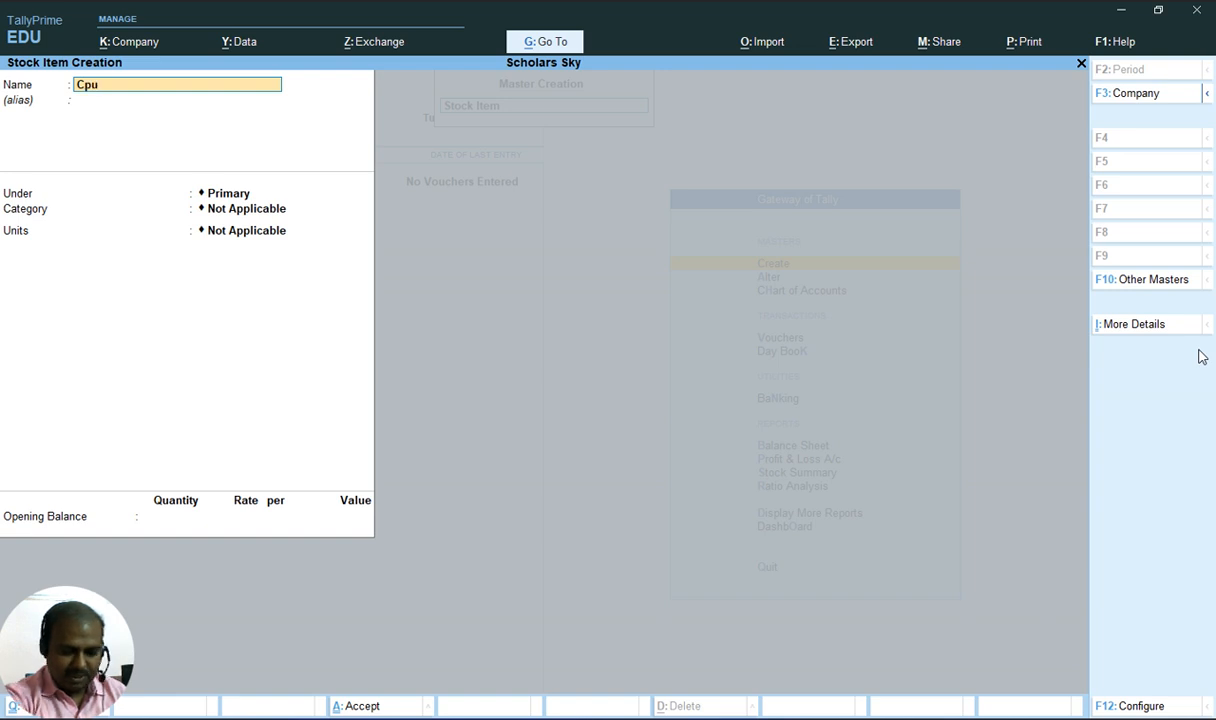
key("BackSpace")
key("BackSpace")
type("PU")
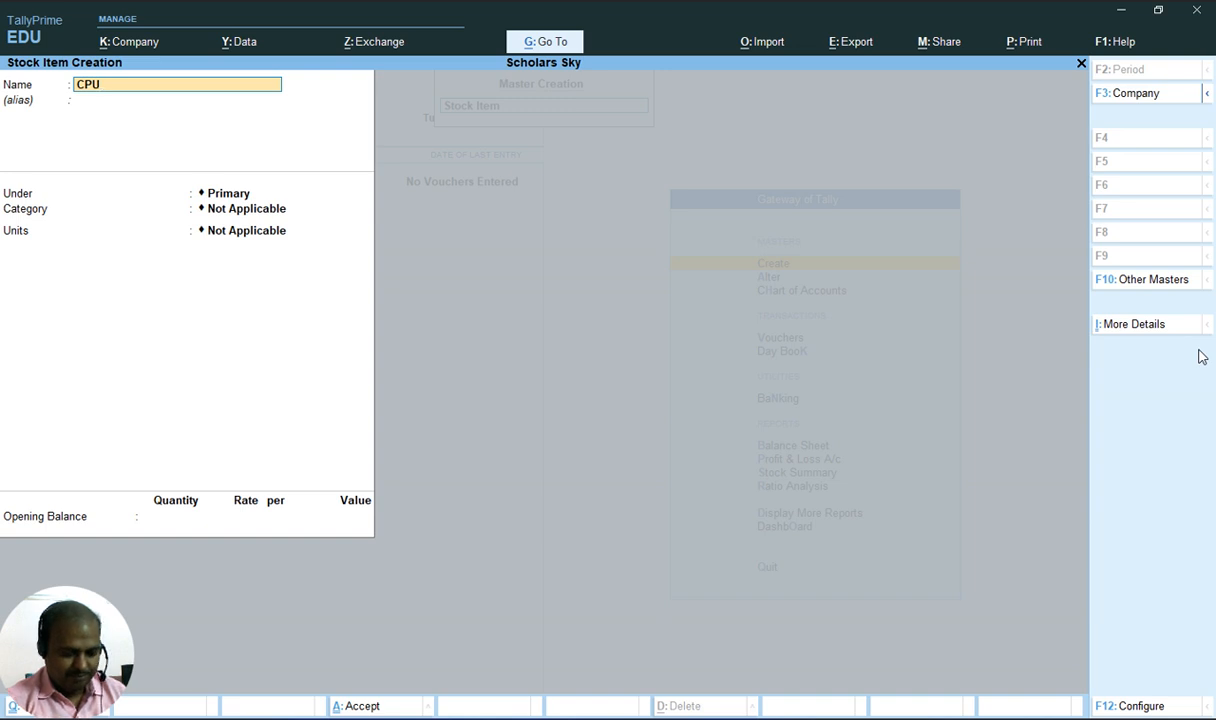
type("(Intel)")
Set the CPU(Intel) stock item's units to pcs and save it
key("Return")
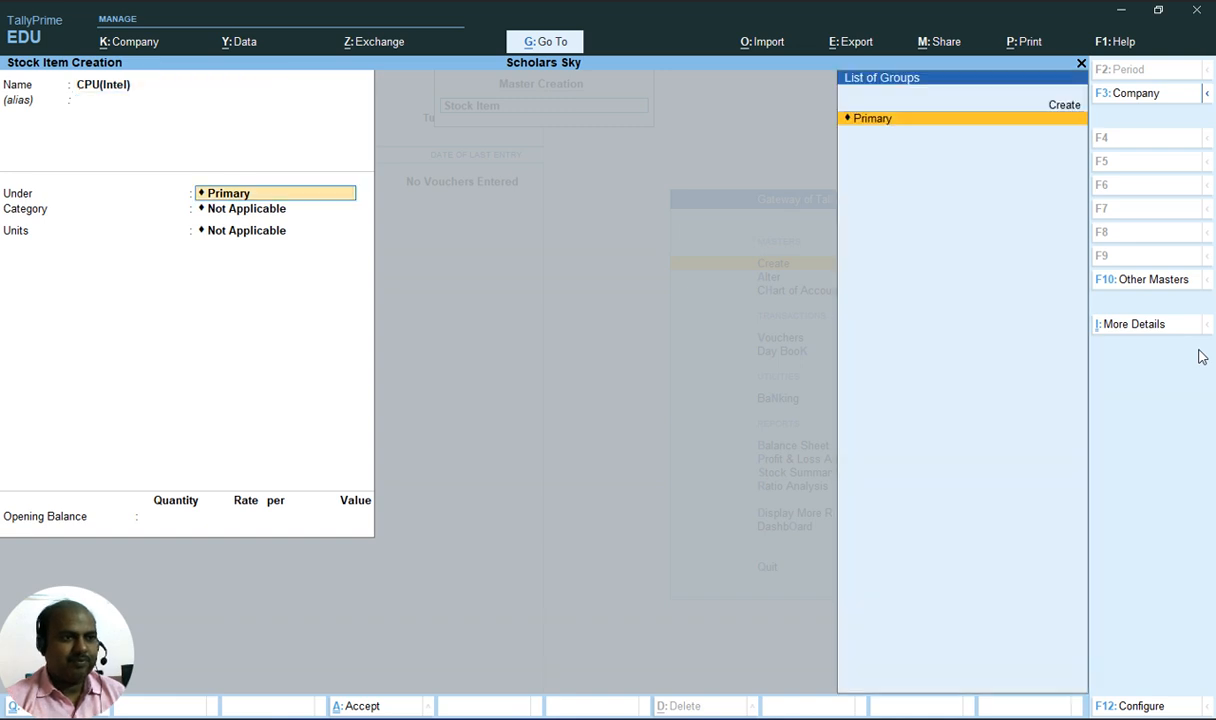
key("Return")
key("Return")
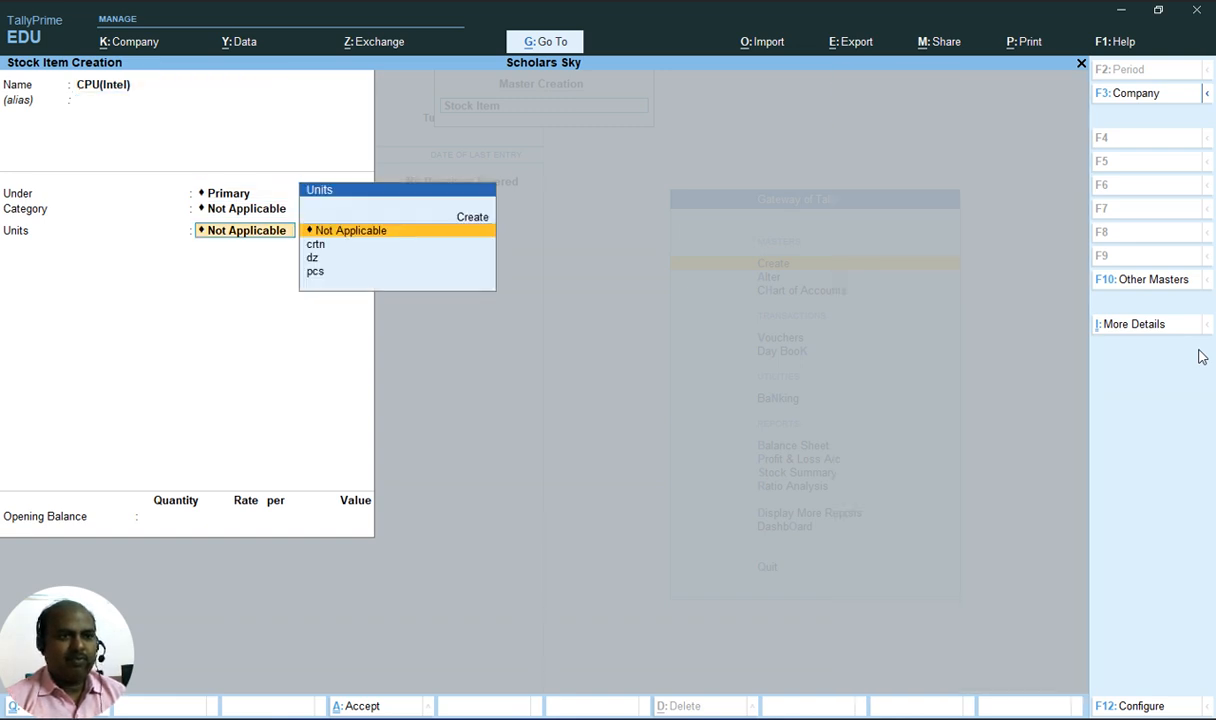
key("alt+Tab")
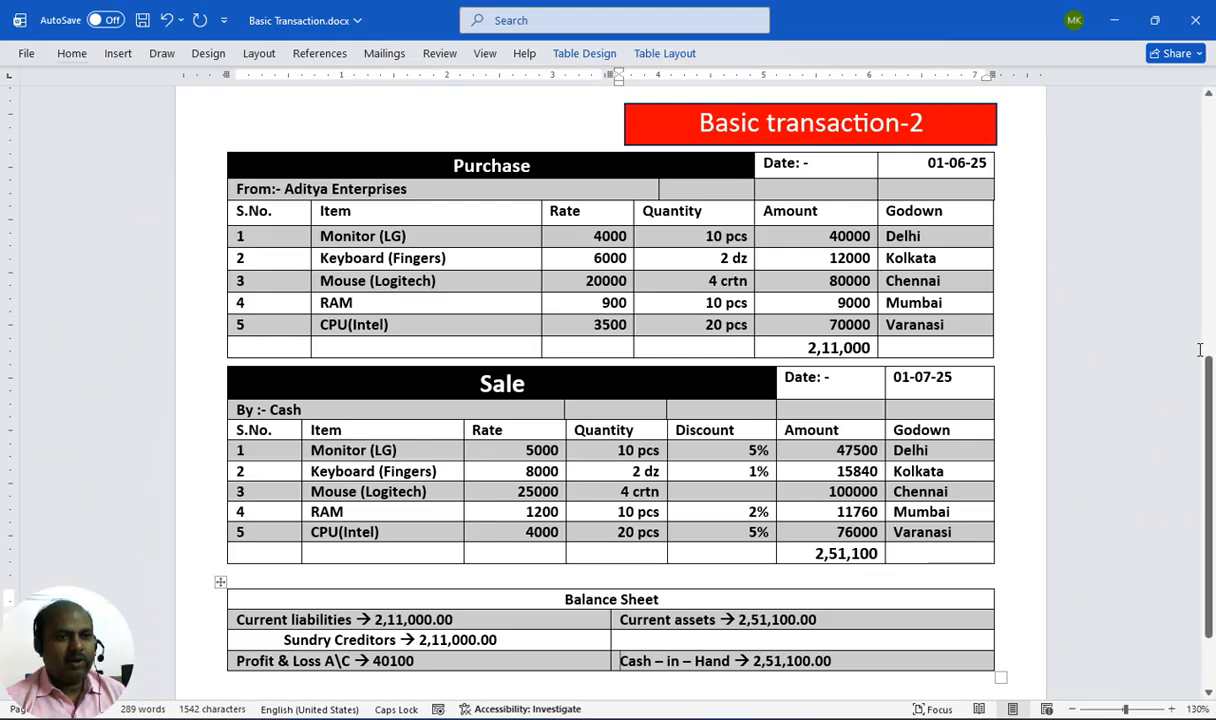
key("alt+Tab")
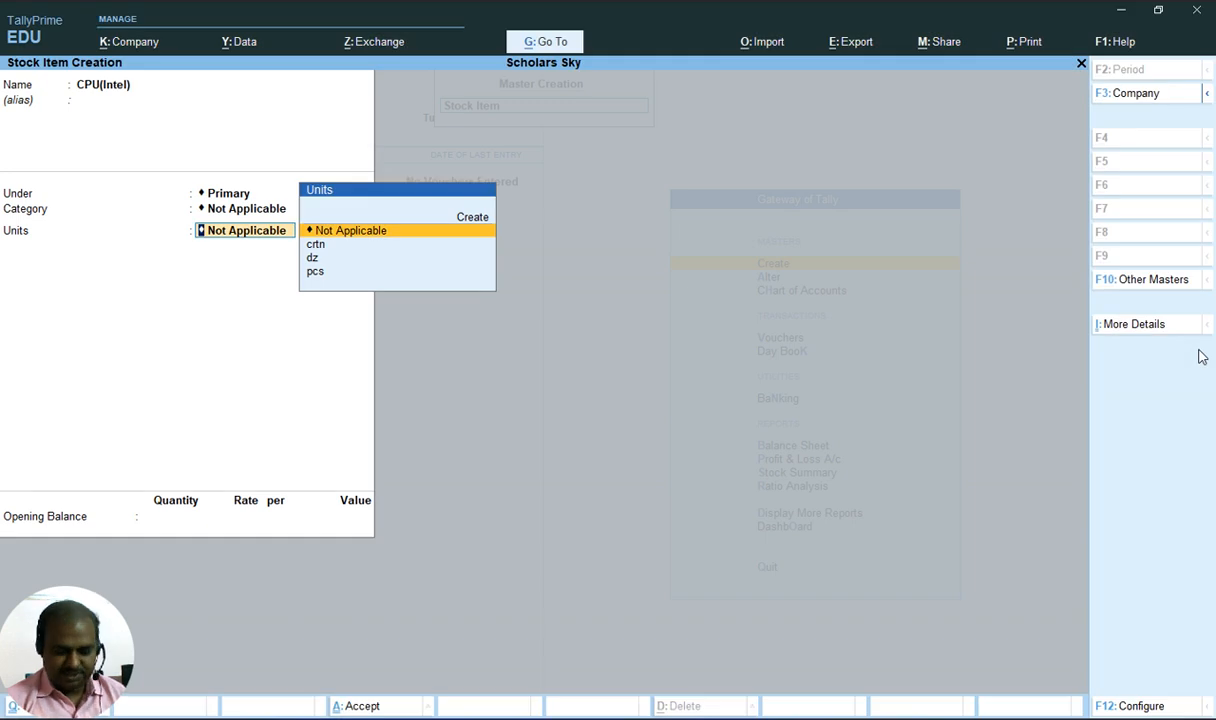
key("Down")
key("Down")
key("Down")
key("Return")
key("Return")
key("Return")
key("Return")
Check the document and leave stock item and master creation
key("alt+Tab")
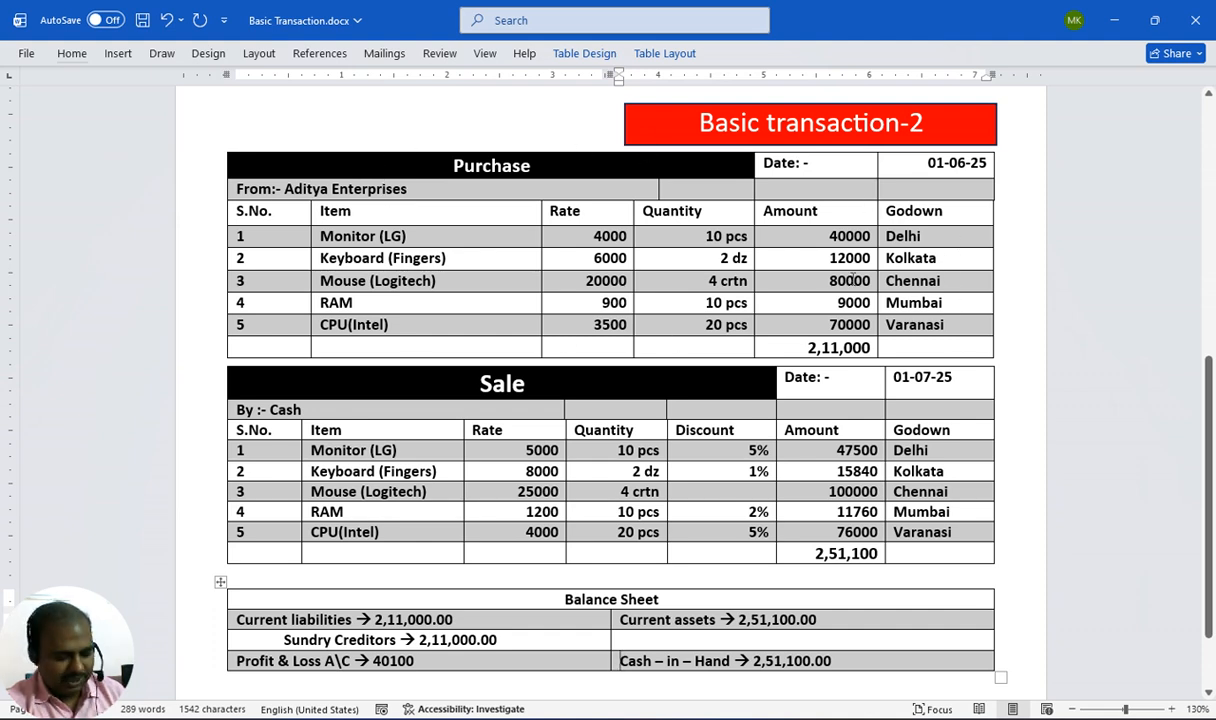
key("alt+Tab")
key("Escape")
key("Escape")
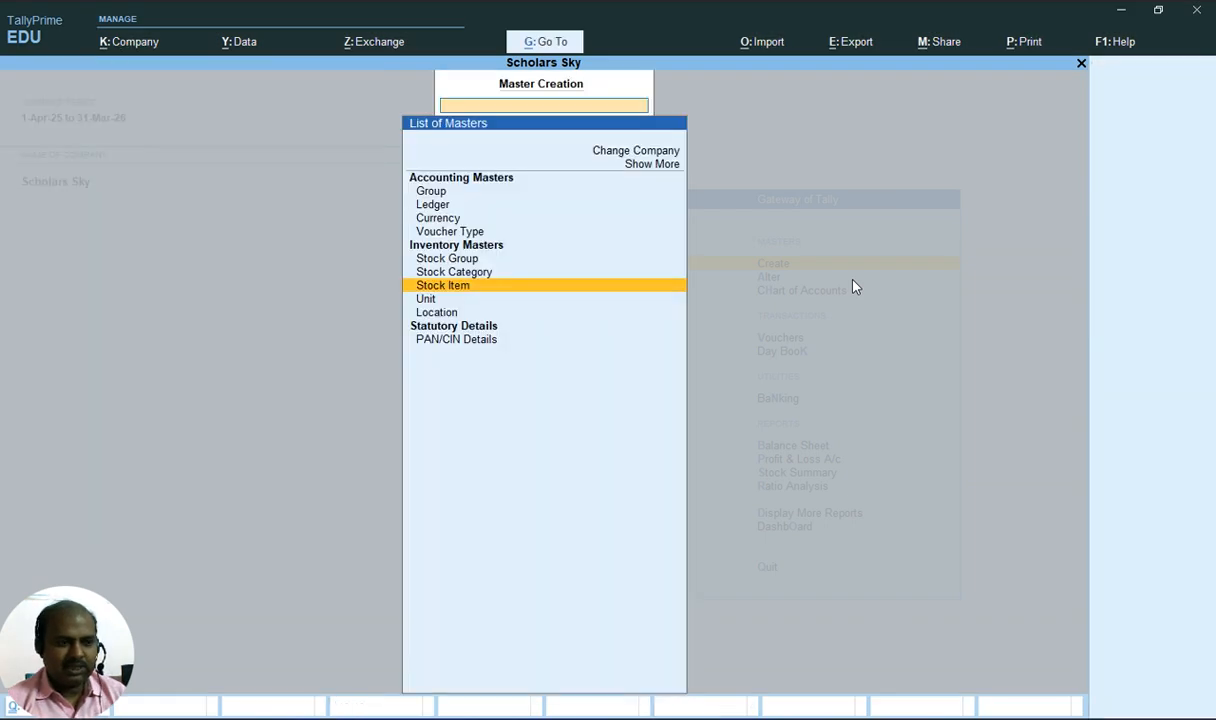
Open voucher entry from the Gateway of Tally
key("Down")
key("Down")
key("Down")
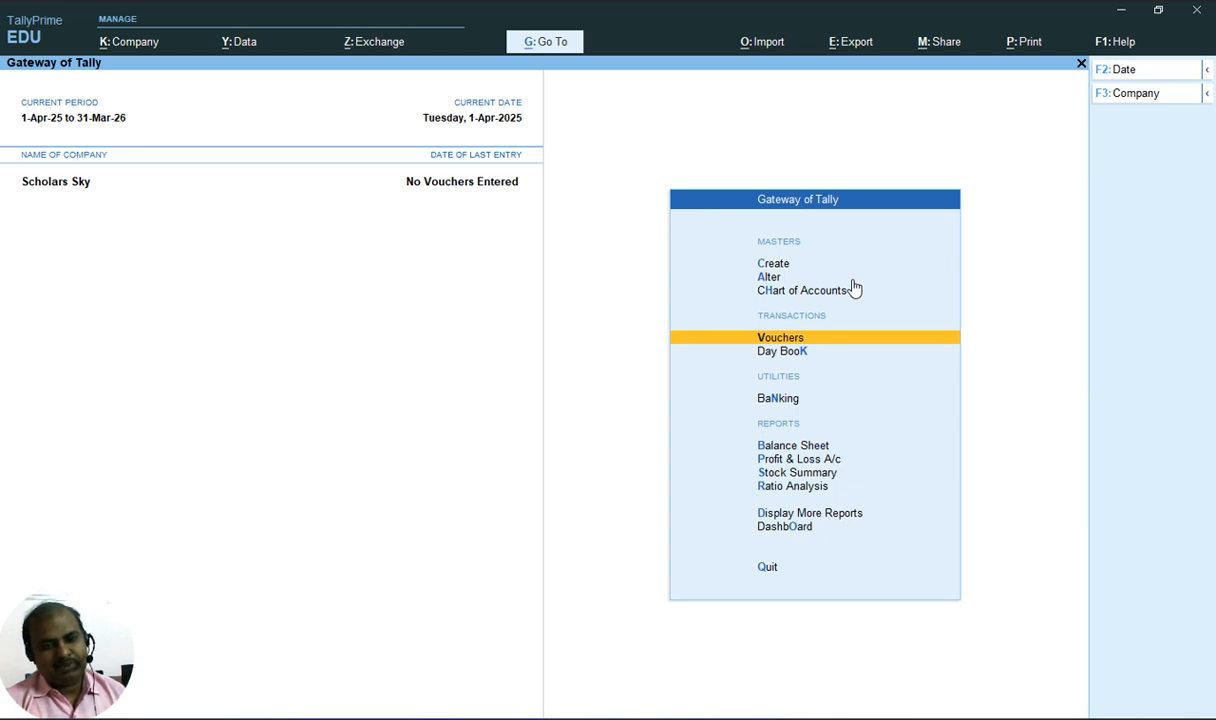
key("Down")
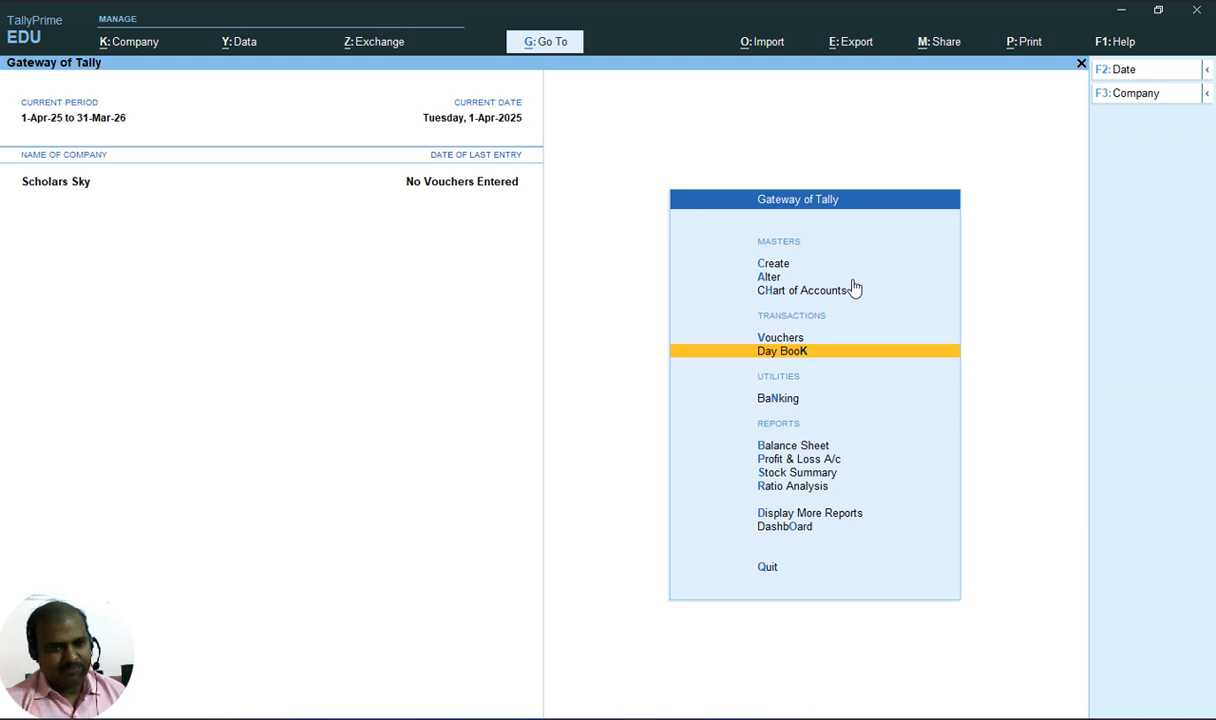
key("Up")
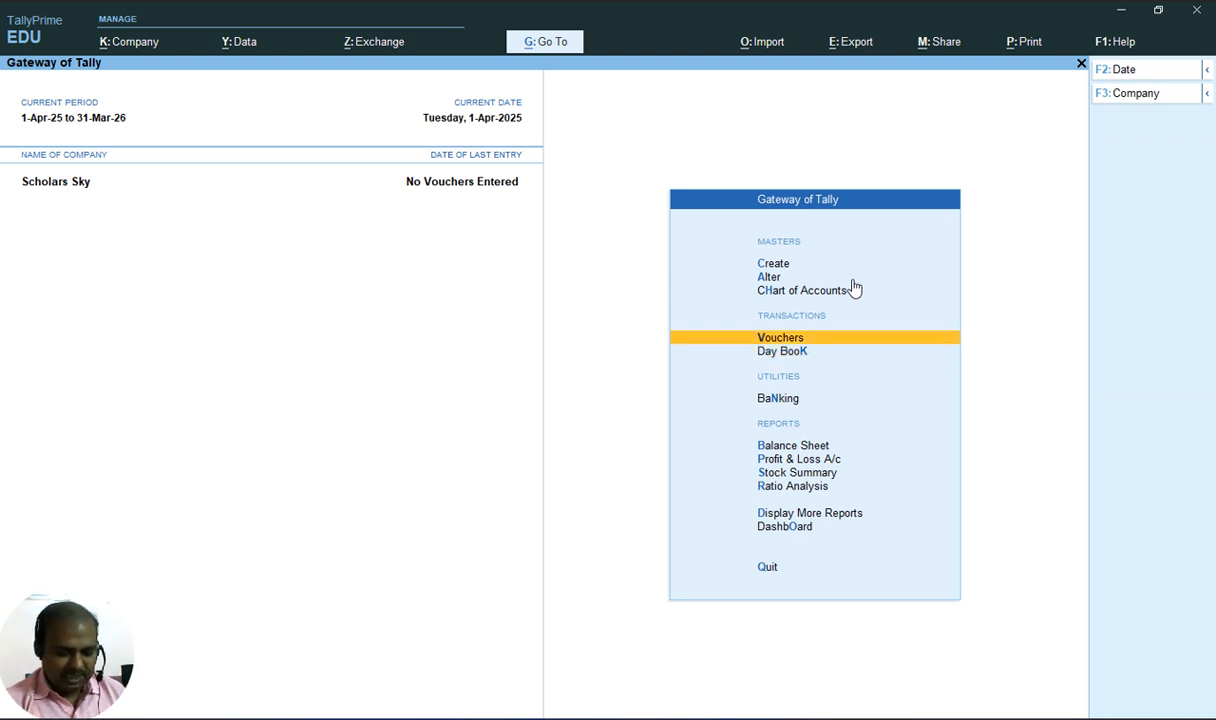
key("Return")
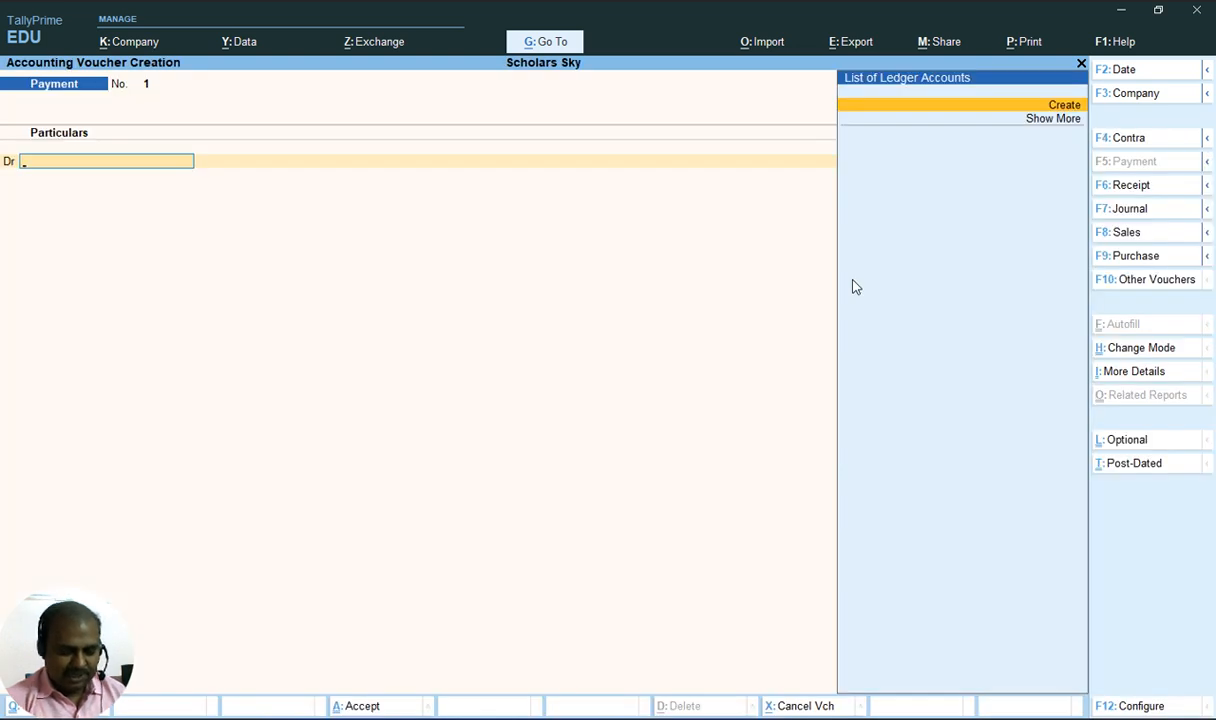
Switch to a Purchase voucher and compare it with the purchase details in the document
key("F9")
key("Return")
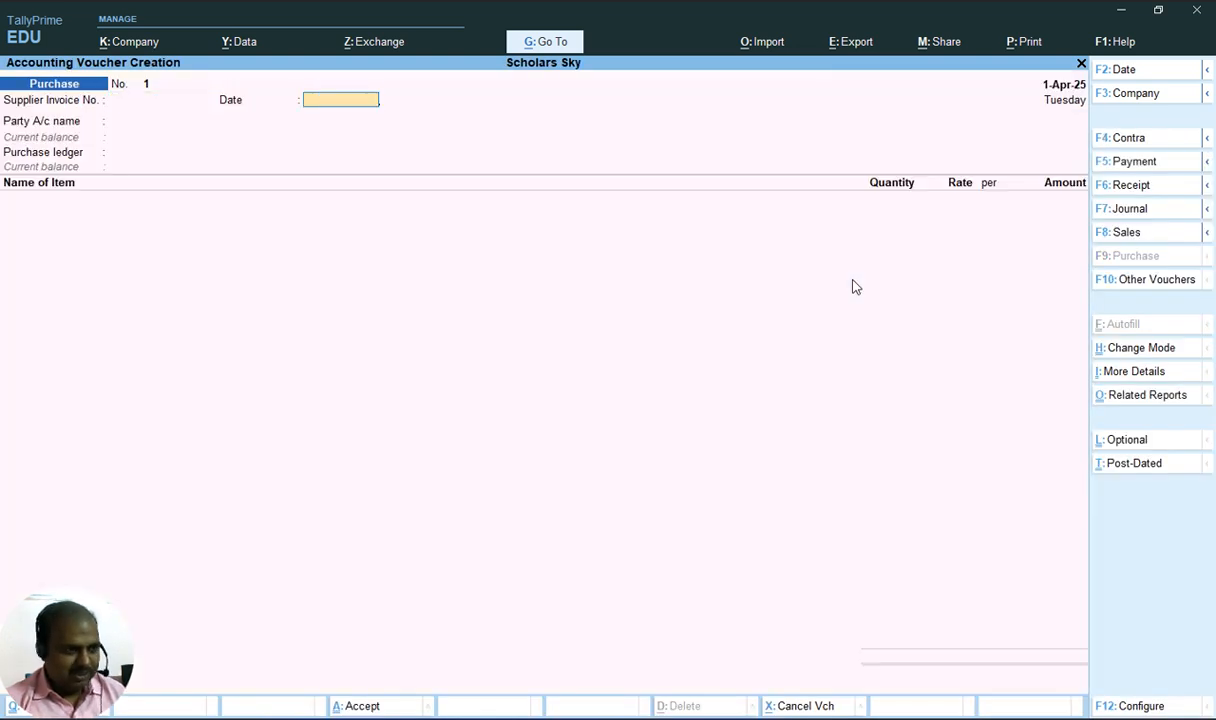
key("Return")
key("alt+Tab")
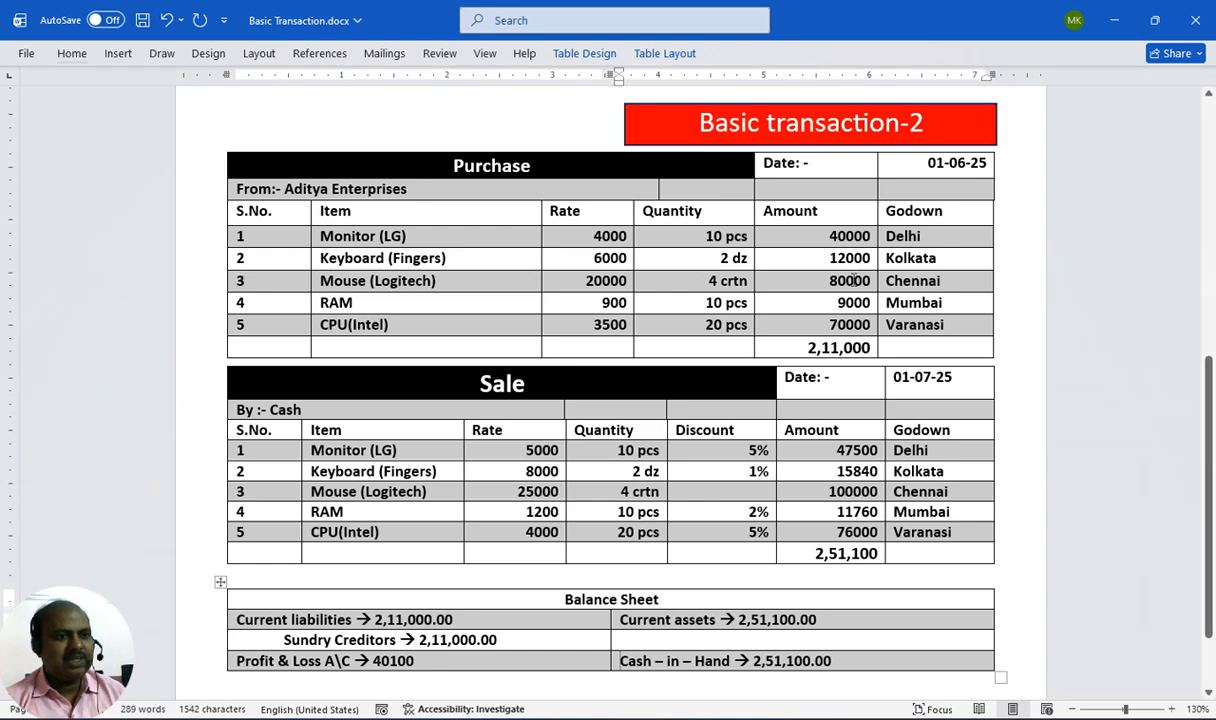
key("alt+Tab")
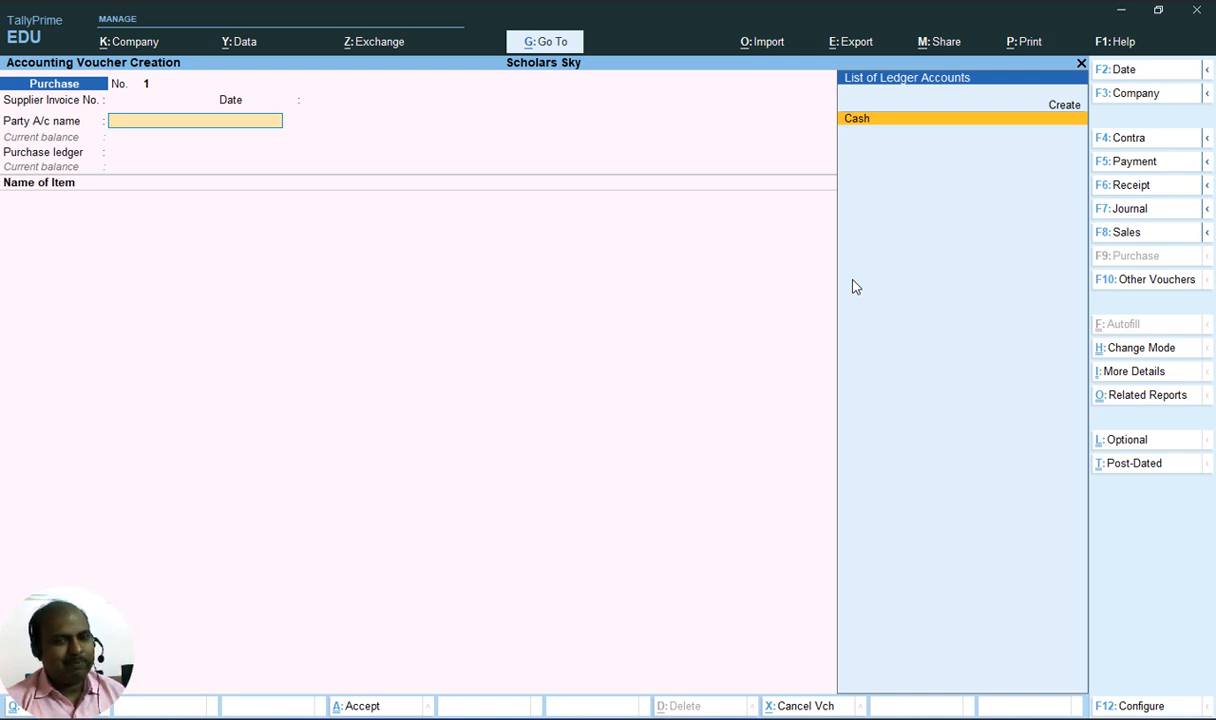
Start creating a new party ledger named Aditya Enterprises from the party account list
key("Up")
key("Return")
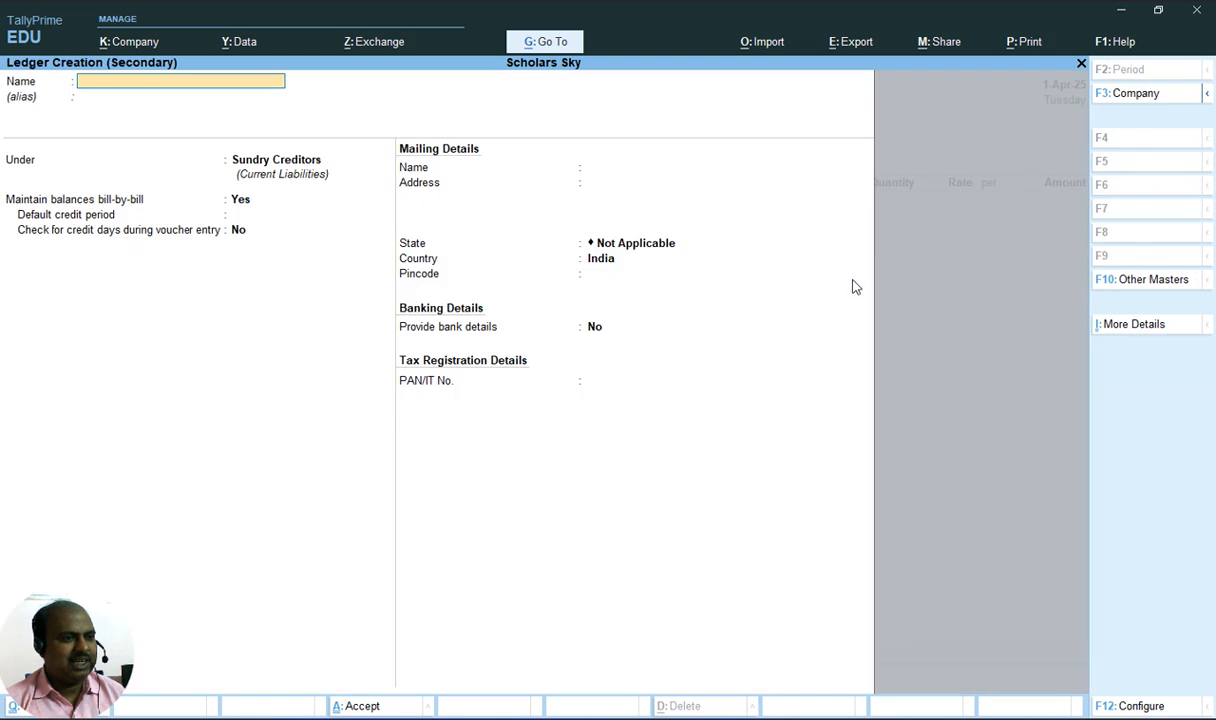
type("Ad")
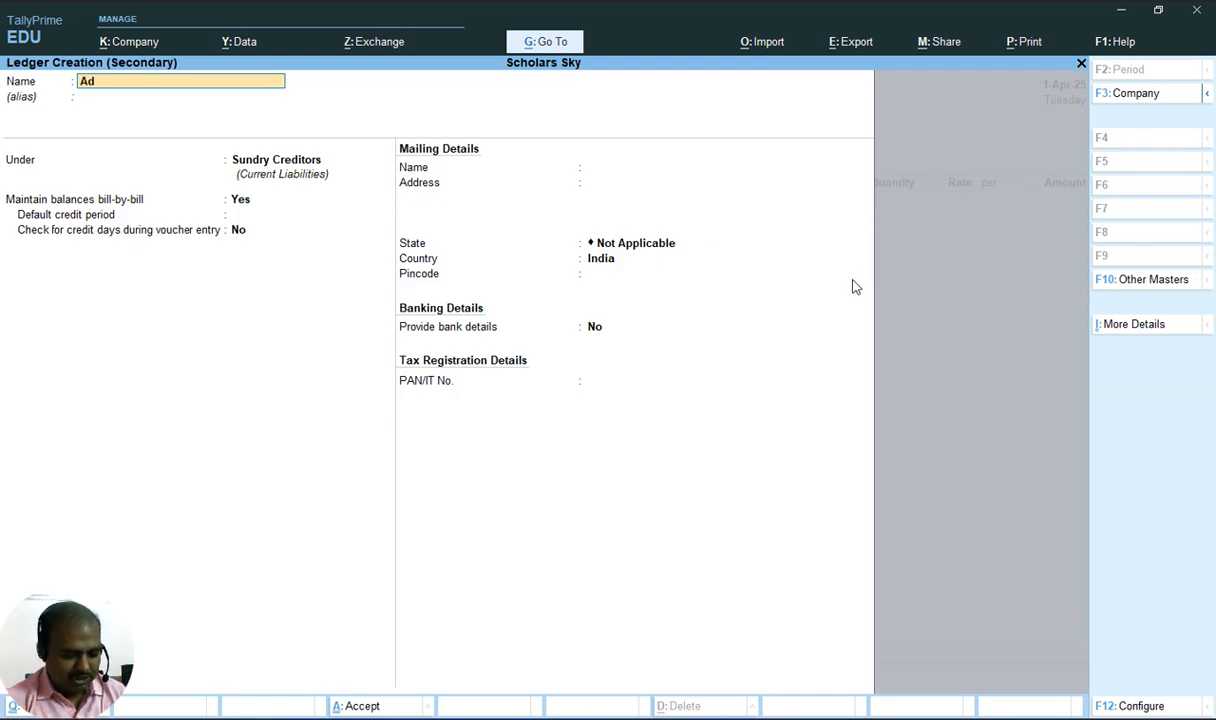
type("itya")
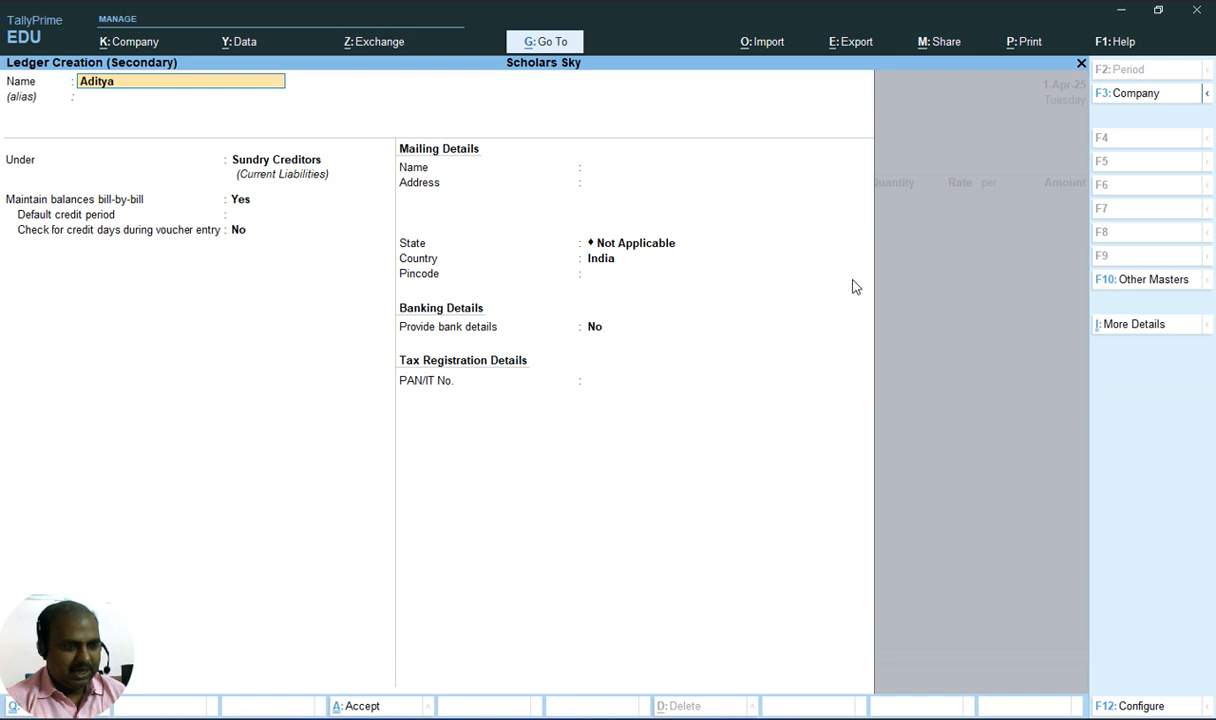
type(" Enter")
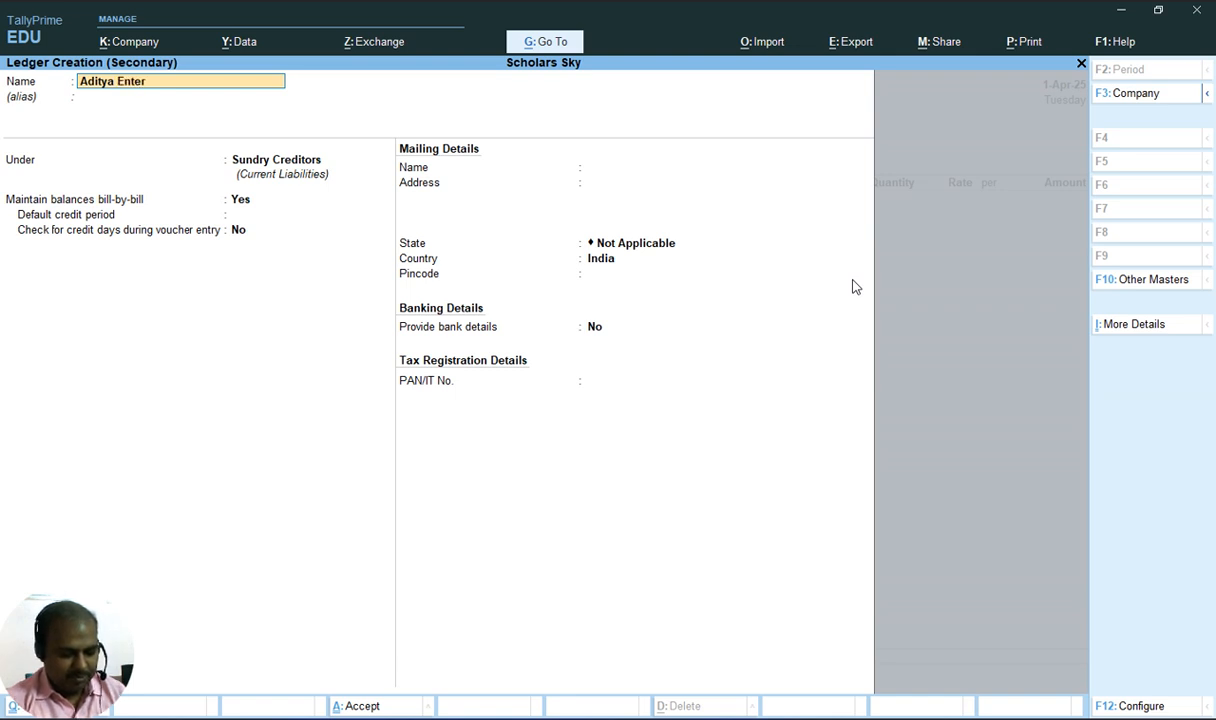
type("prises")
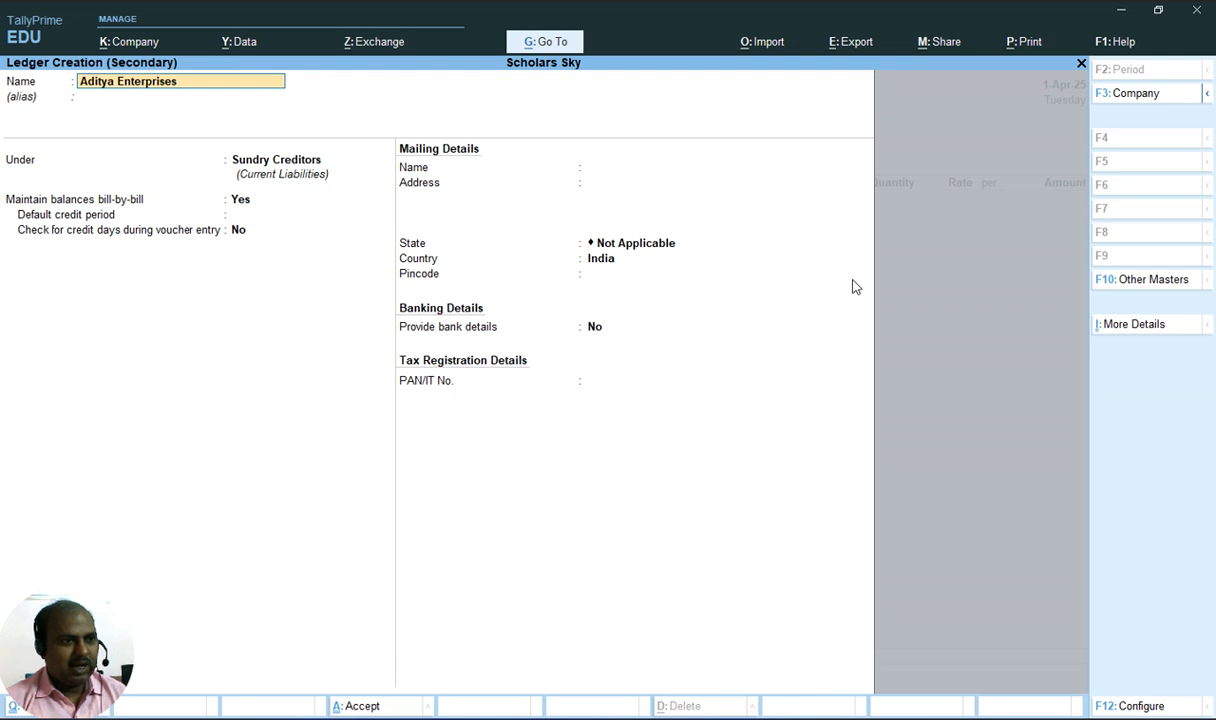
key("Return")
key("Return")
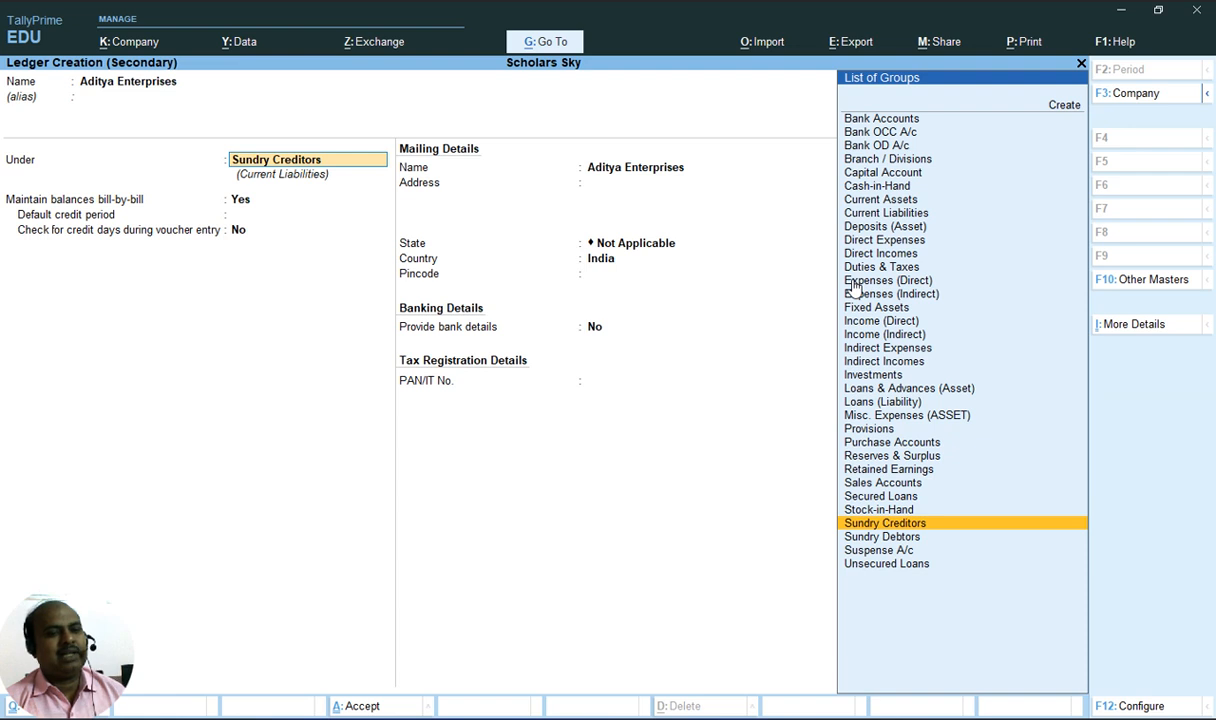
Keep the Aditya Enterprises ledger under Sundry Creditors, accept the remaining defaults and save it
key("Return")
key("Return")
key("Return")
key("Return")
key("Return")
key("Return")
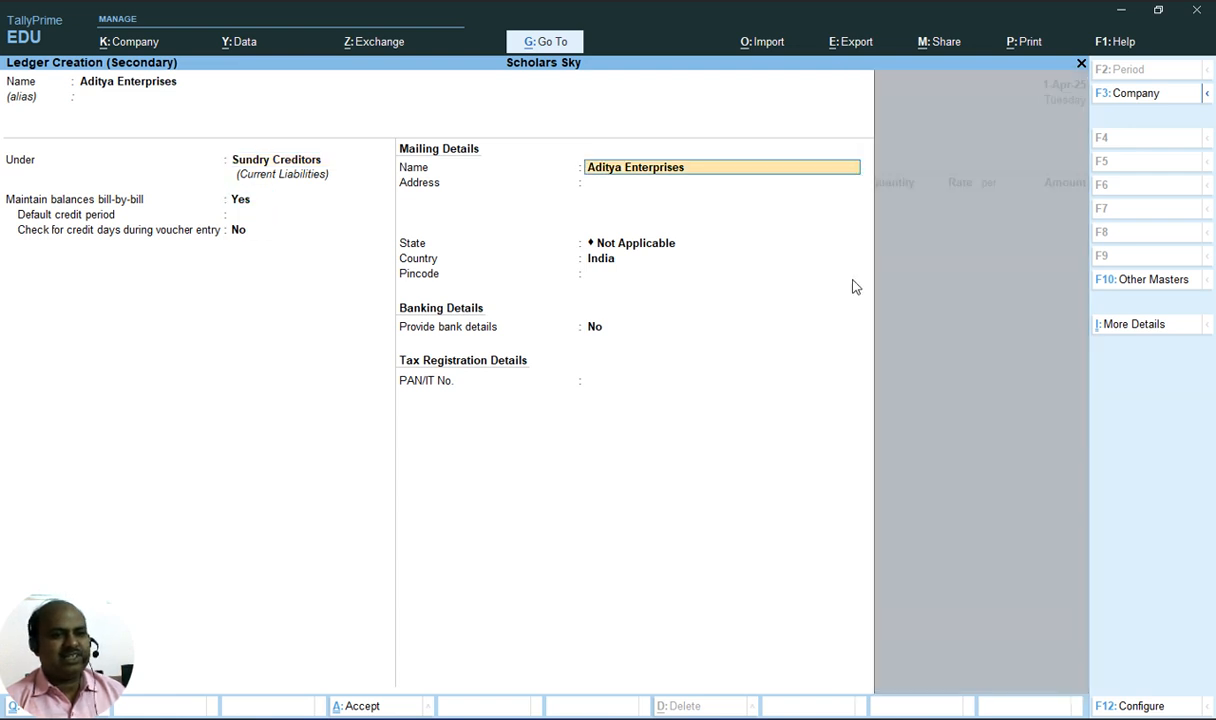
key("Return")
key("Return")
key("Return")
key("Return")
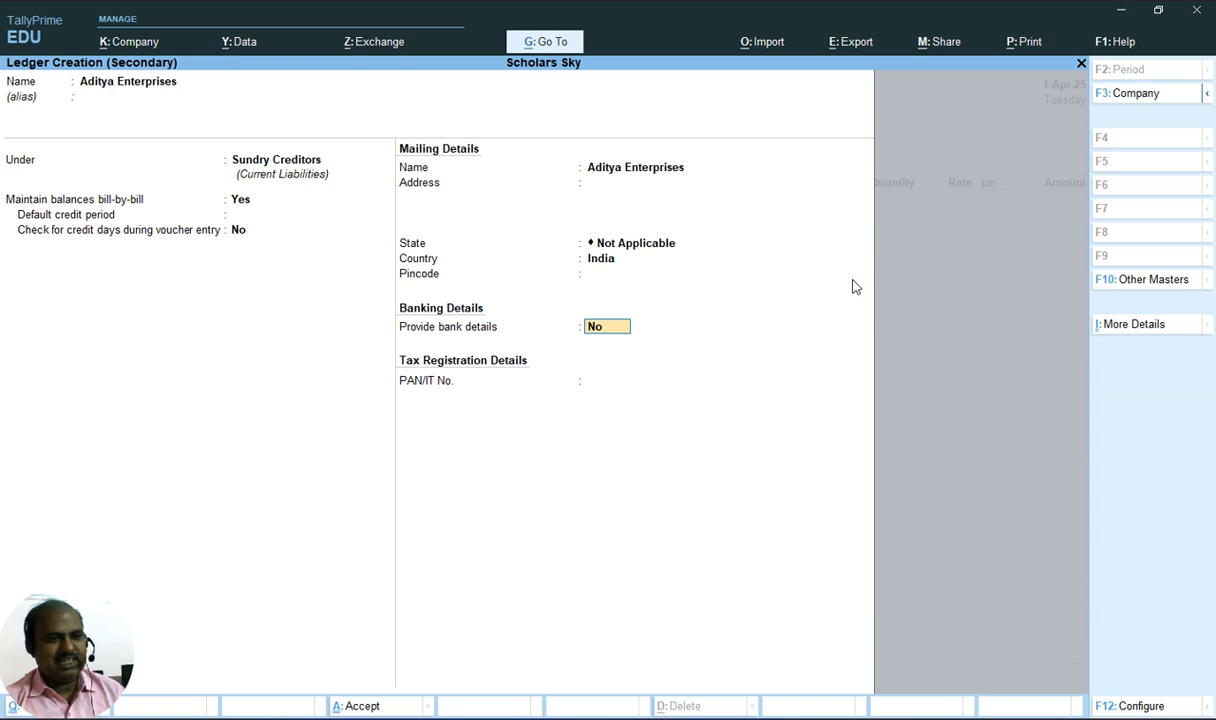
key("Return")
key("Return")
key("Return")
key("Return")
key("Return")
key("Return")
key("Return")
key("Return")
key("Return")
key("Return")
key("Return")
key("Return")
key("Return")
key("Return")
key("Return")
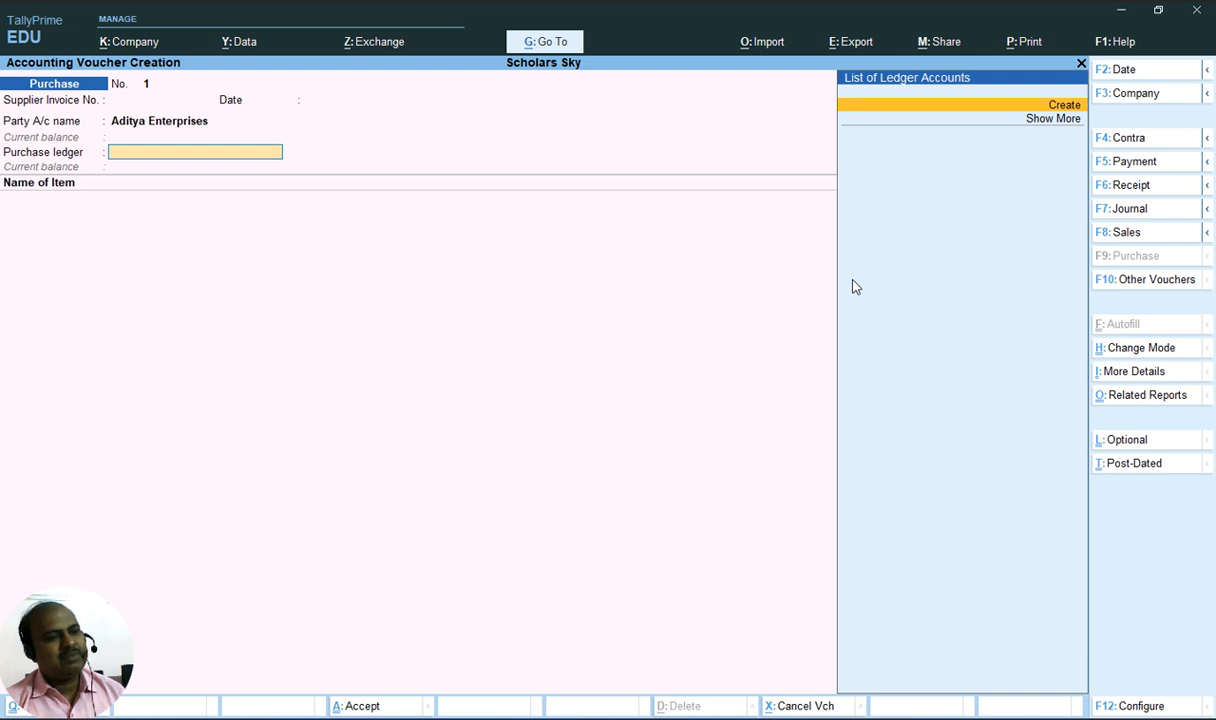
Create a purchase ledger named Purchase under Purchase Accounts and save it
key("Return")
type("Purchase")
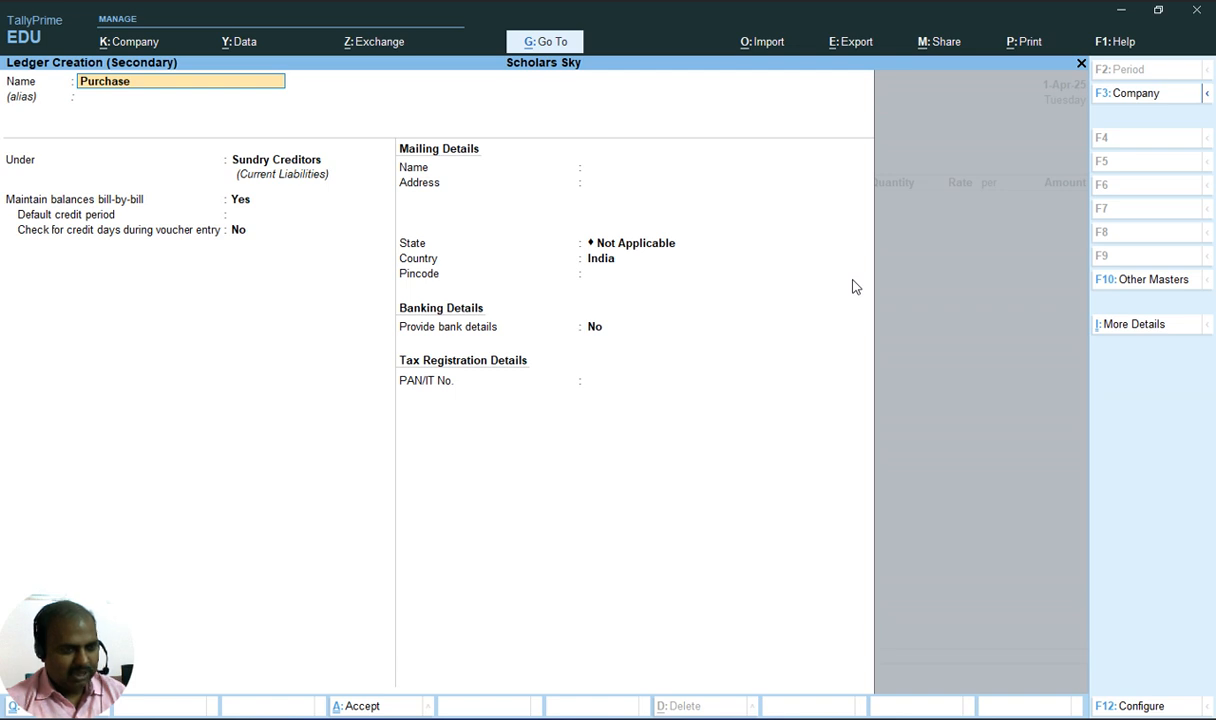
key("Return")
key("Return")
type("Pu")
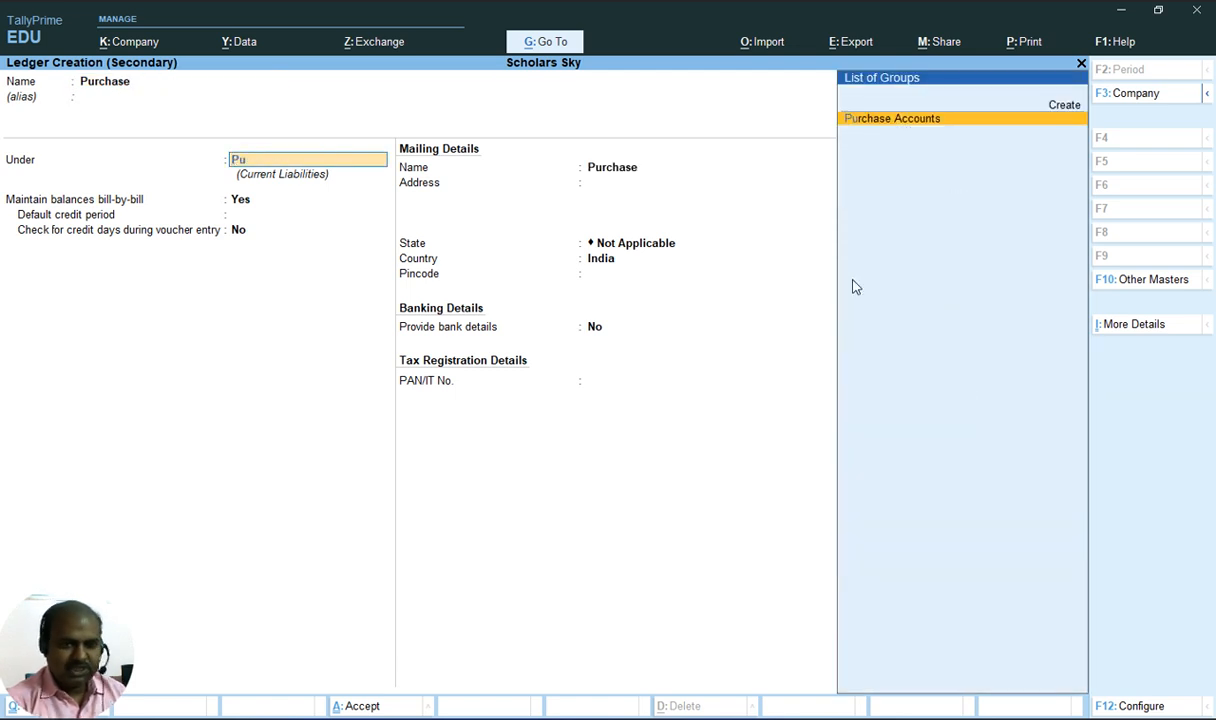
key("Return")
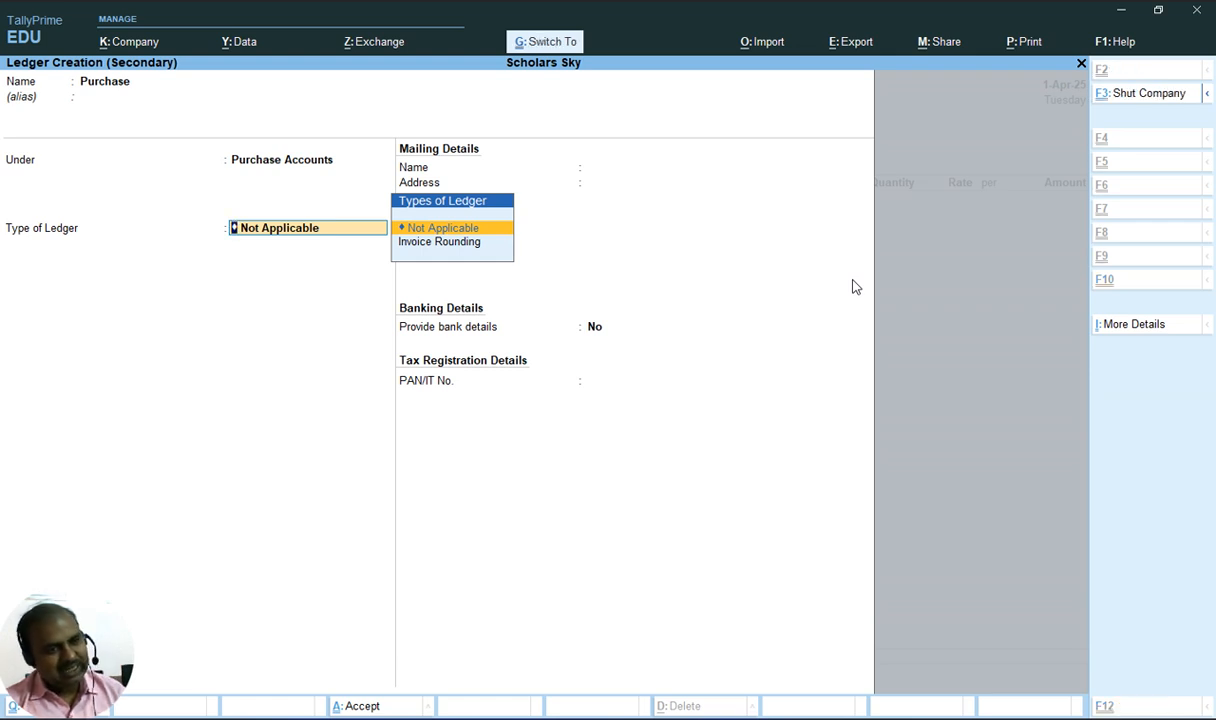
key("ctrl+a")
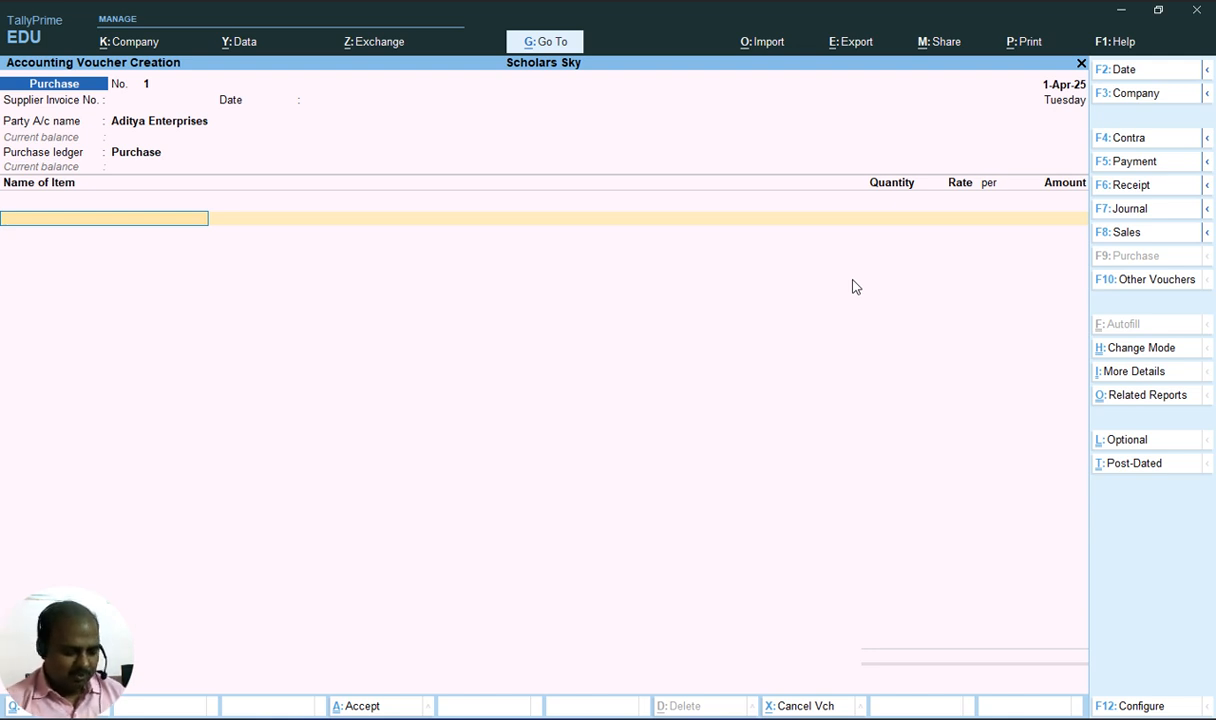
Check the document and pick Monitor(LG) as the first item in the voucher
key("alt+Tab")
key("alt+Tab")
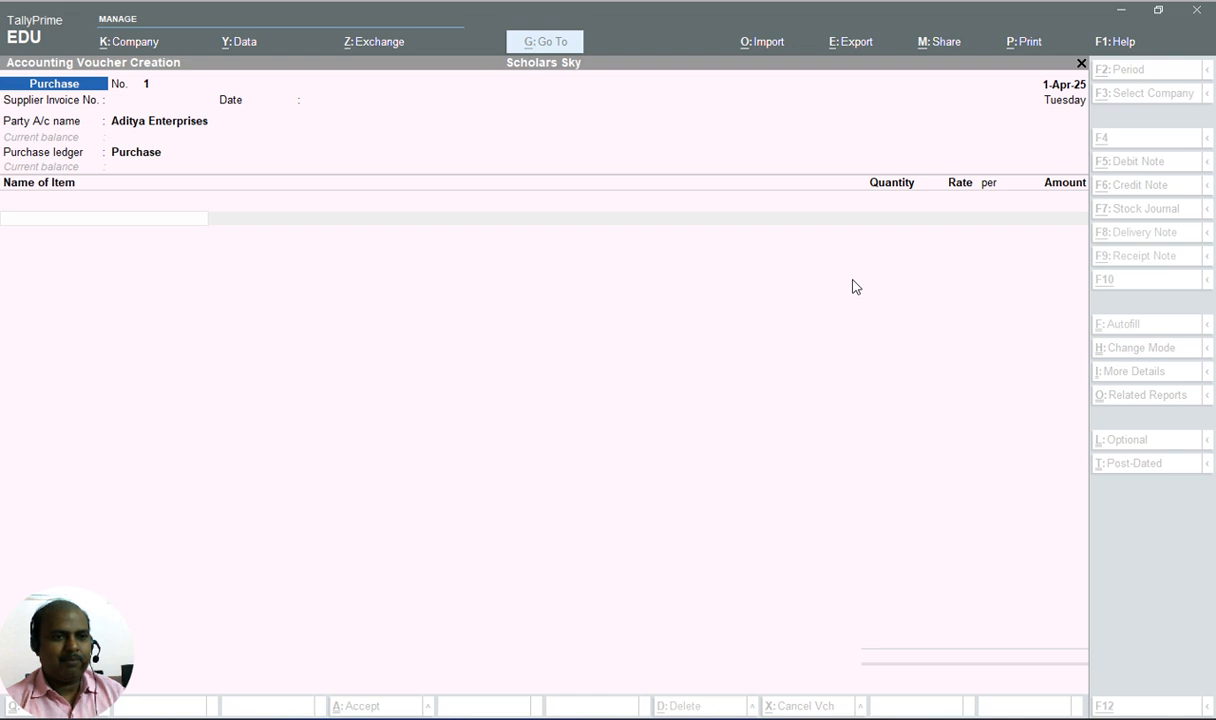
type("M")
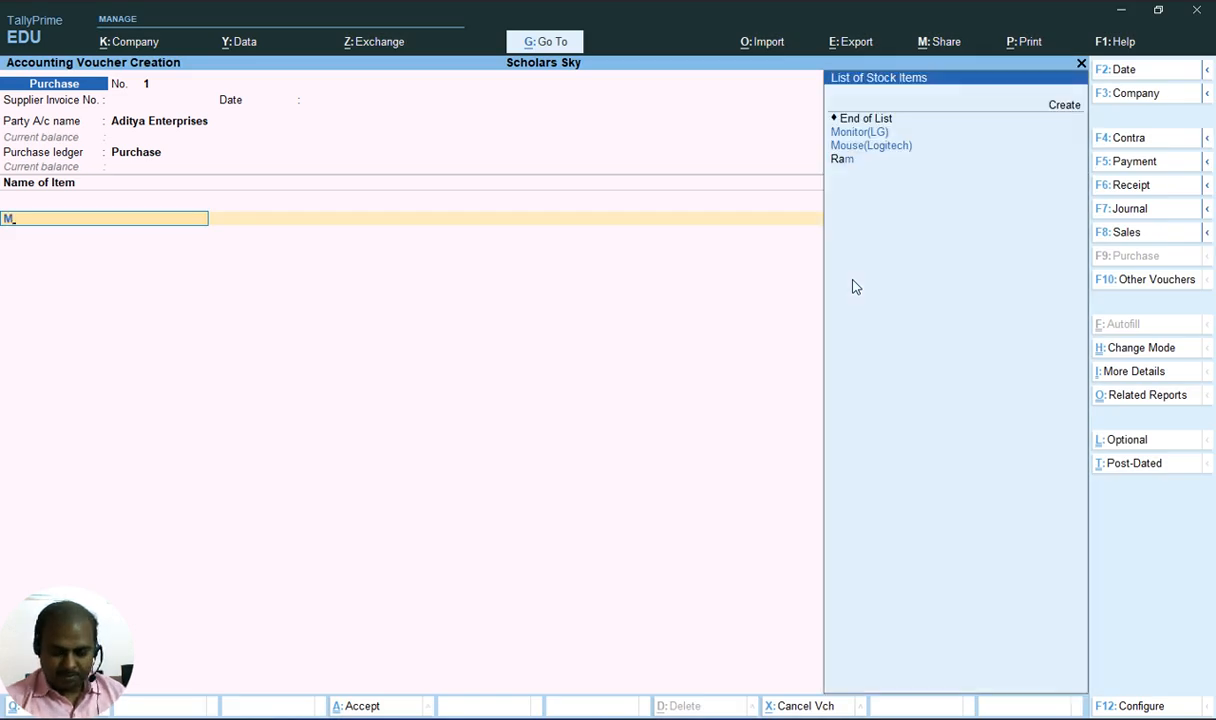
key("Return")
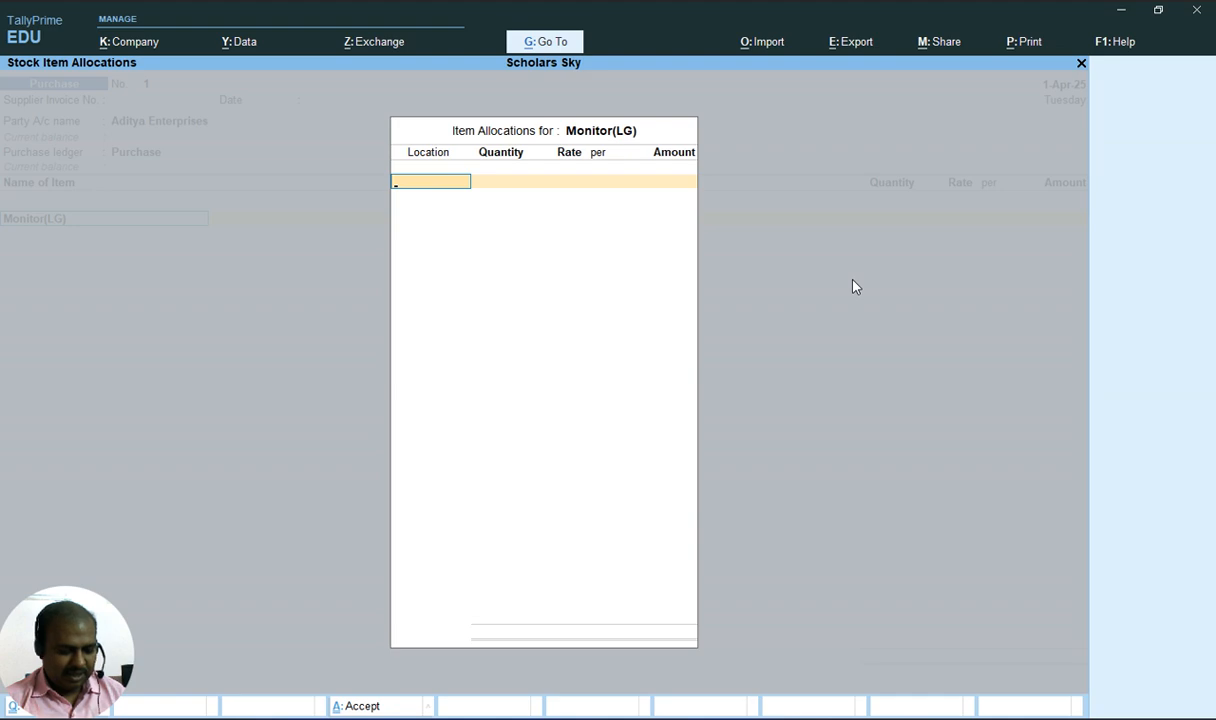
Allocate Monitor(LG) to the Delhi location with 10 pcs at a rate of 4000
key("alt+Tab")
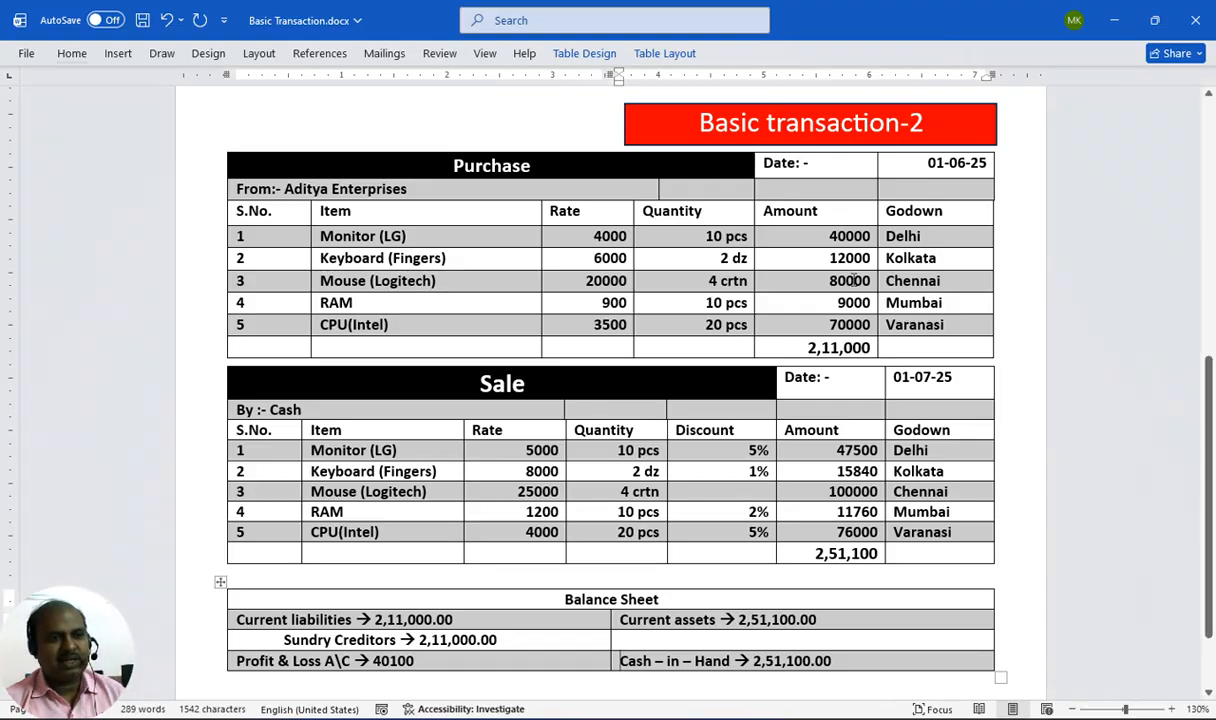
key("alt+Tab")
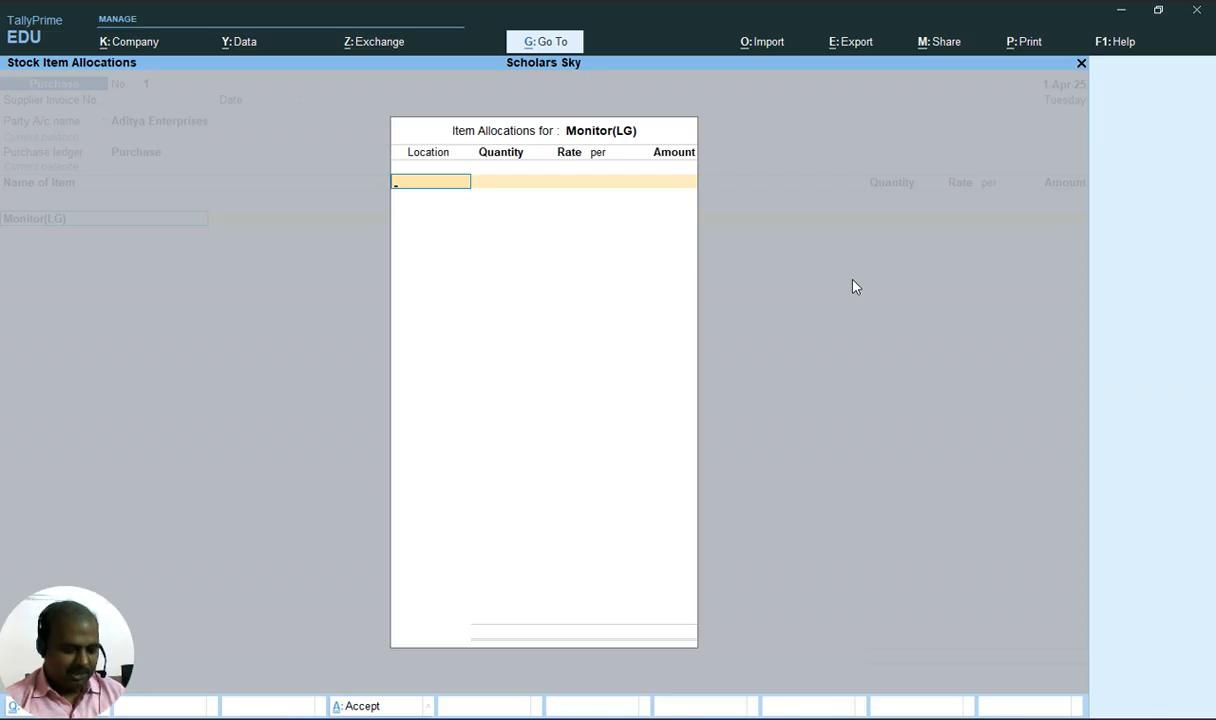
key("Return")
key("alt+Tab")
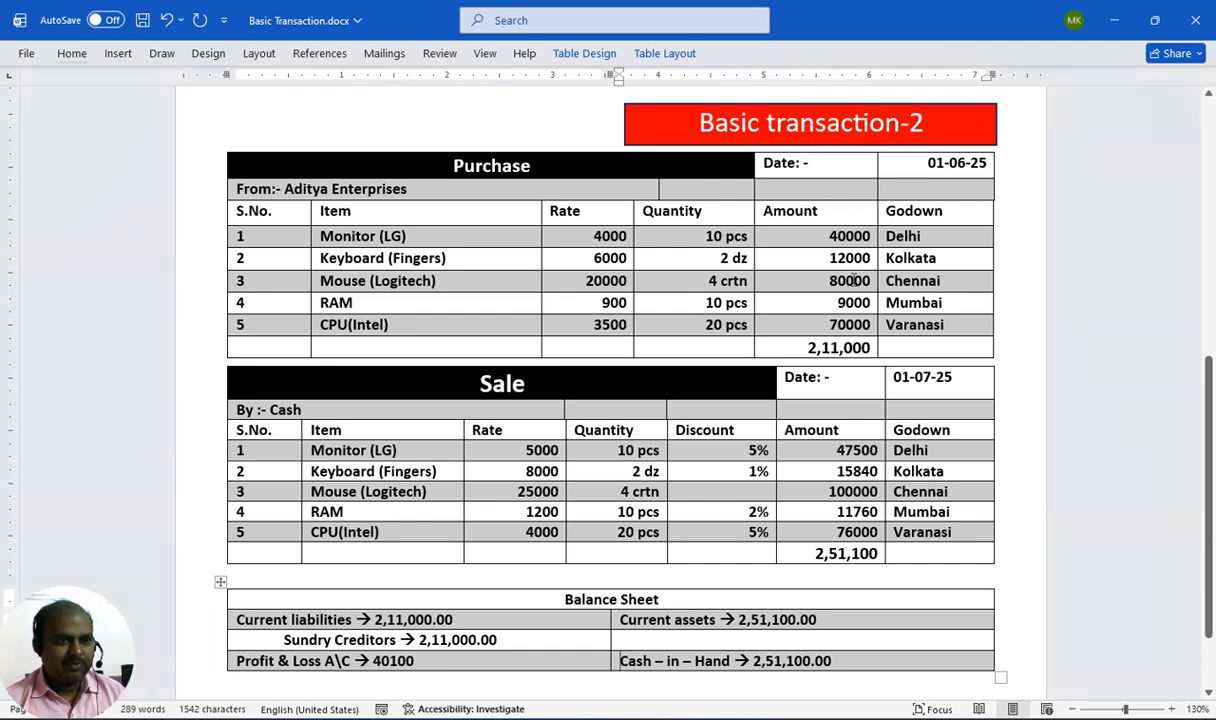
key("alt+Tab")
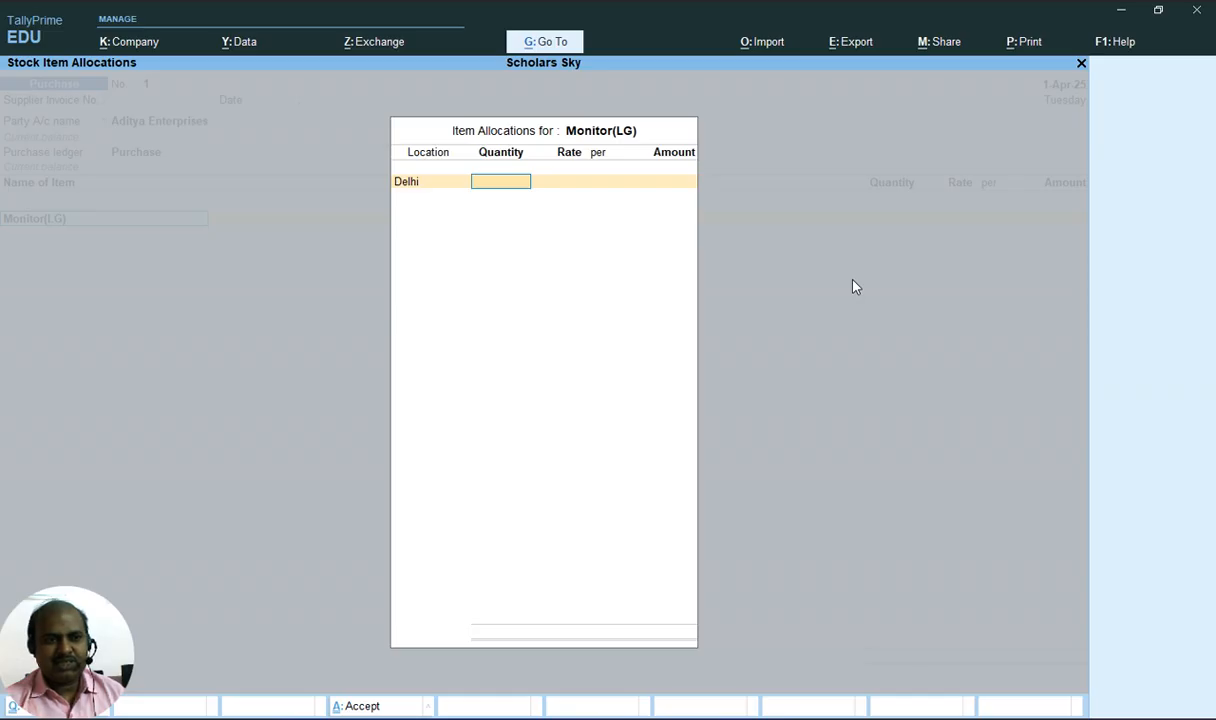
type("10")
key("Return")
type("4000")
key("Return")
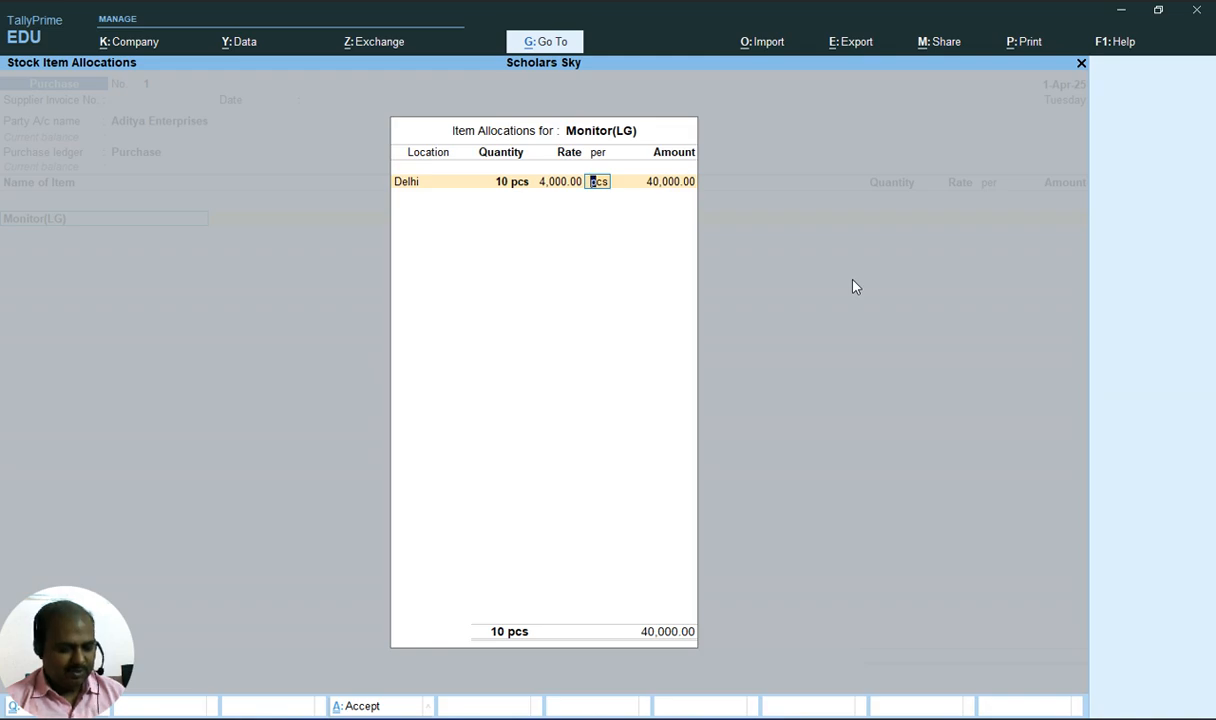
Check the document, then finish the Monitor(LG) allocation and accept the item line
key("alt+Tab")
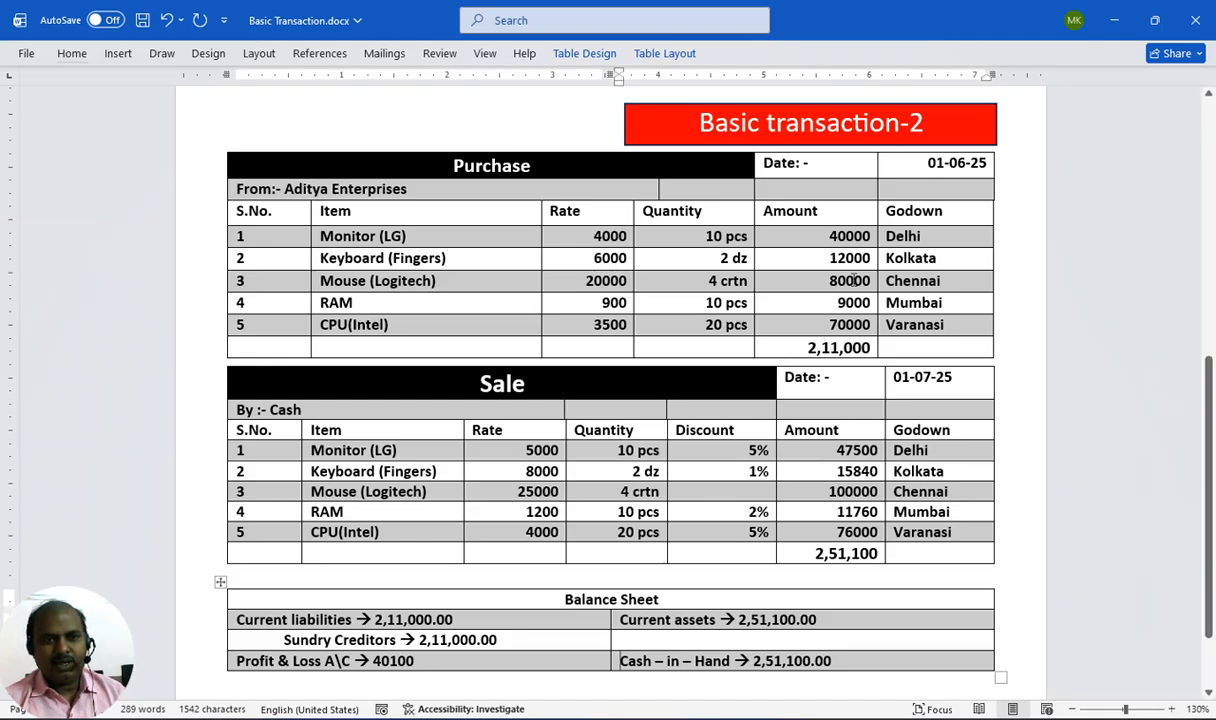
key("alt")
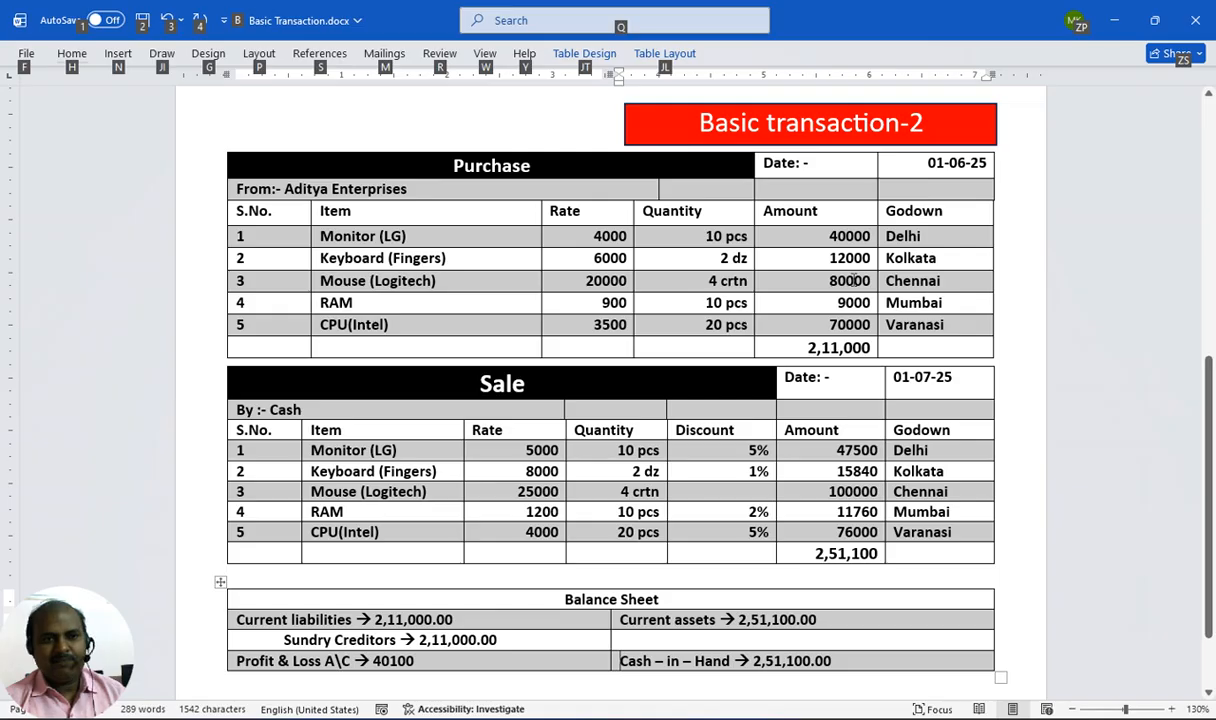
key("alt+Tab")
key("Return")
key("Return")
key("Return")
Add Keyboard(Fingers) as the second item in the purchase voucher
key("alt+Tab")
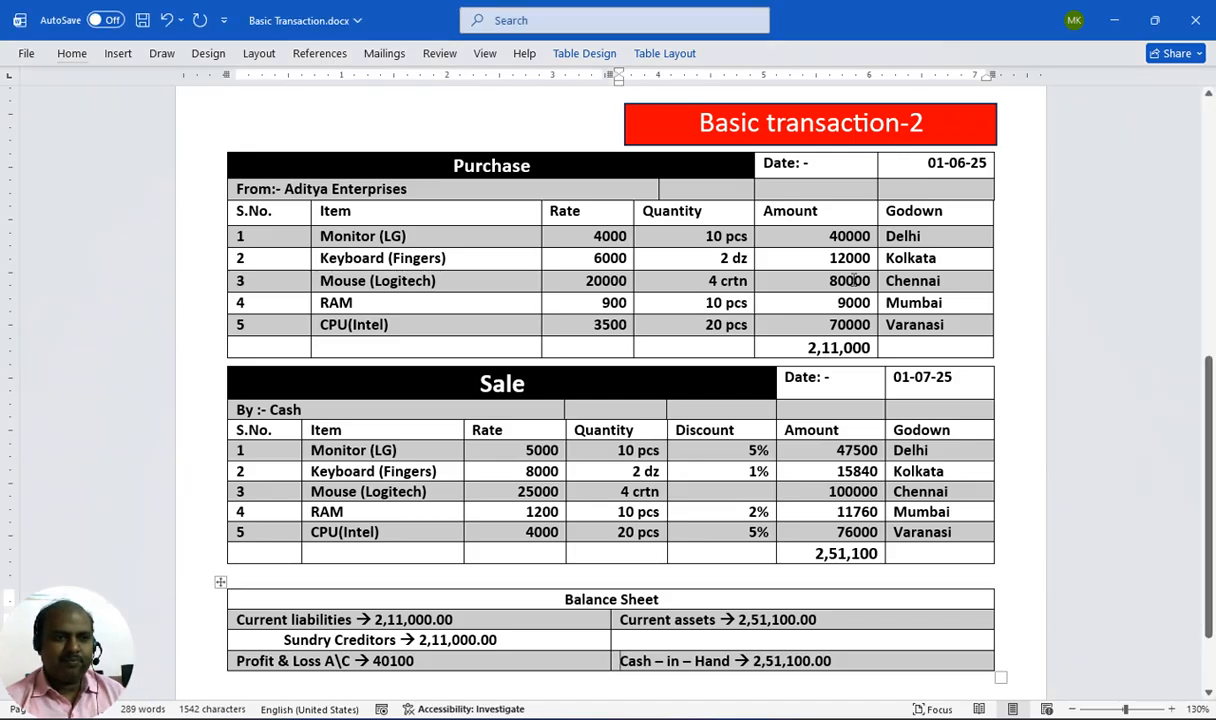
key("alt+Tab")
type("k")
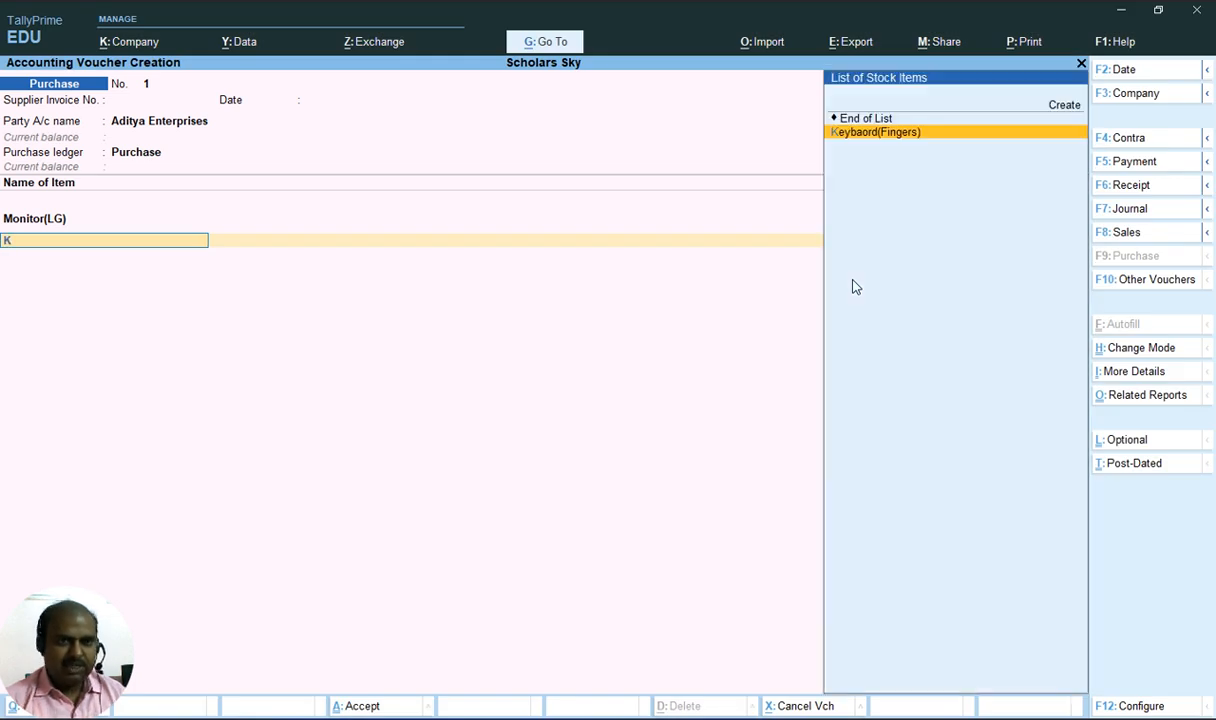
key("Return")
Set the Keyboard(Fingers) allocation location to Kolkata after checking the document
key("alt+Tab")
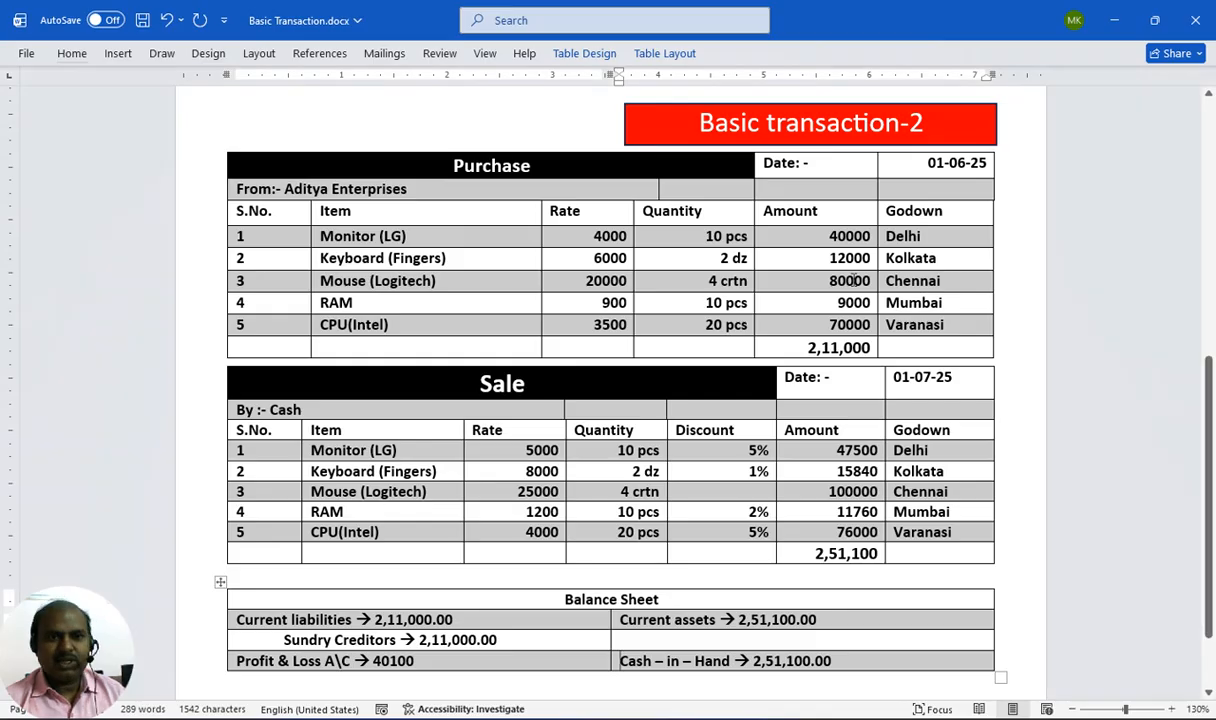
key("alt+Tab")
key("alt+Tab")
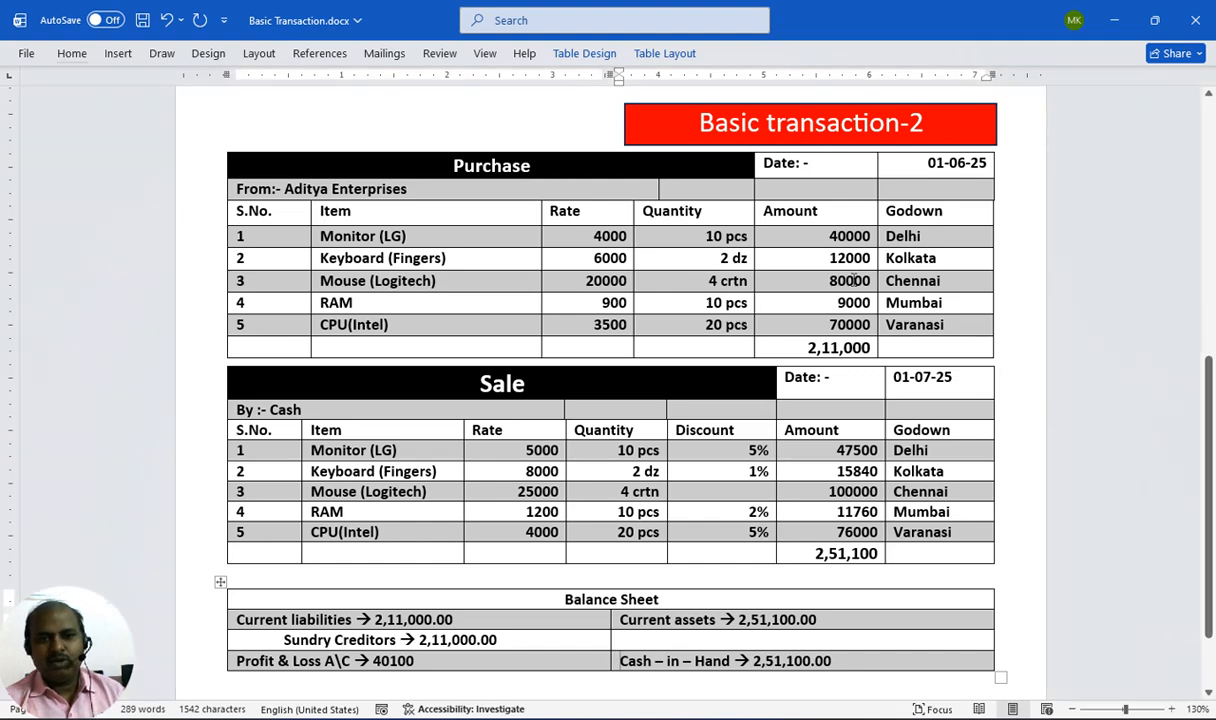
key("alt+Tab")
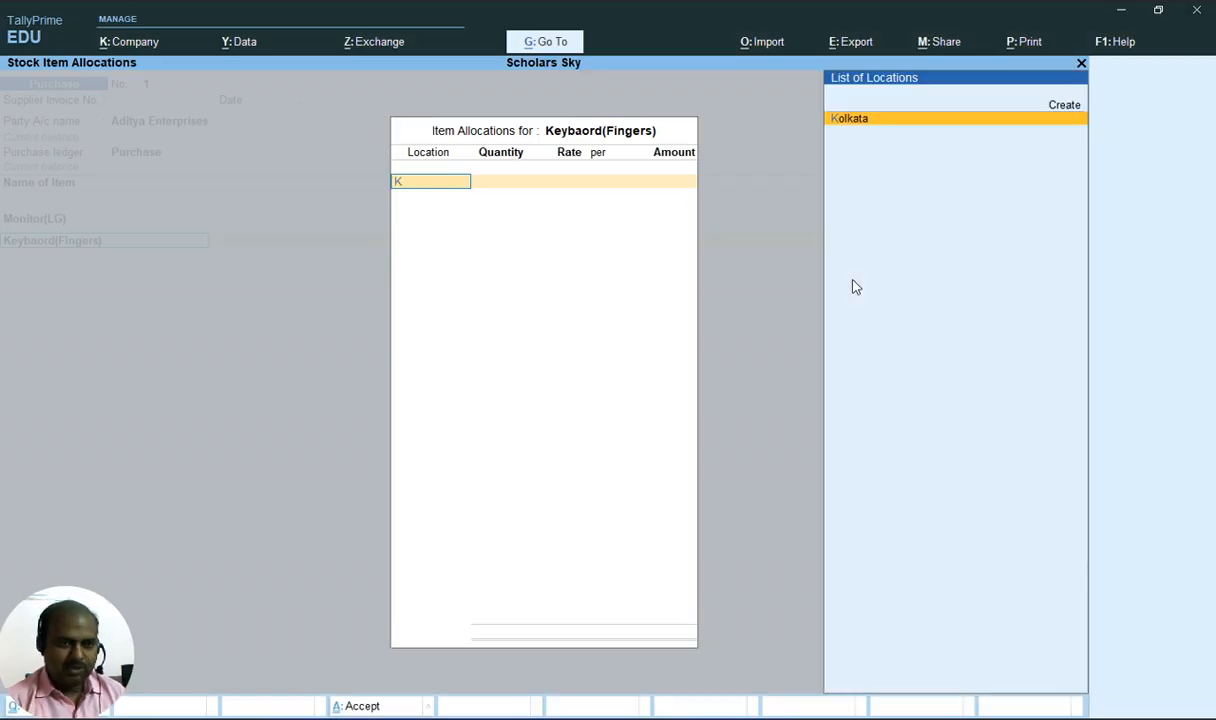
key("Return")
Enter 2 dz at a rate of 6000 for Keyboard(Fingers) and close its allocation
key("alt+Tab")
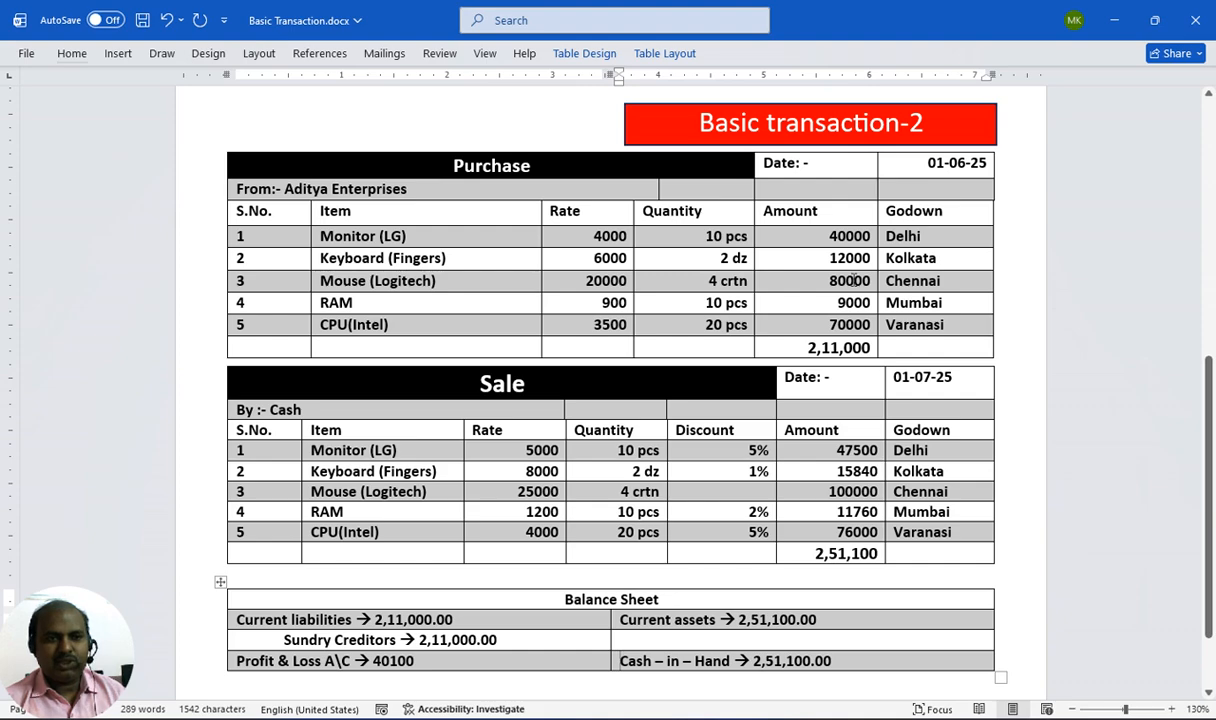
key("alt+Tab")
type("2")
key("Return")
type("6000")
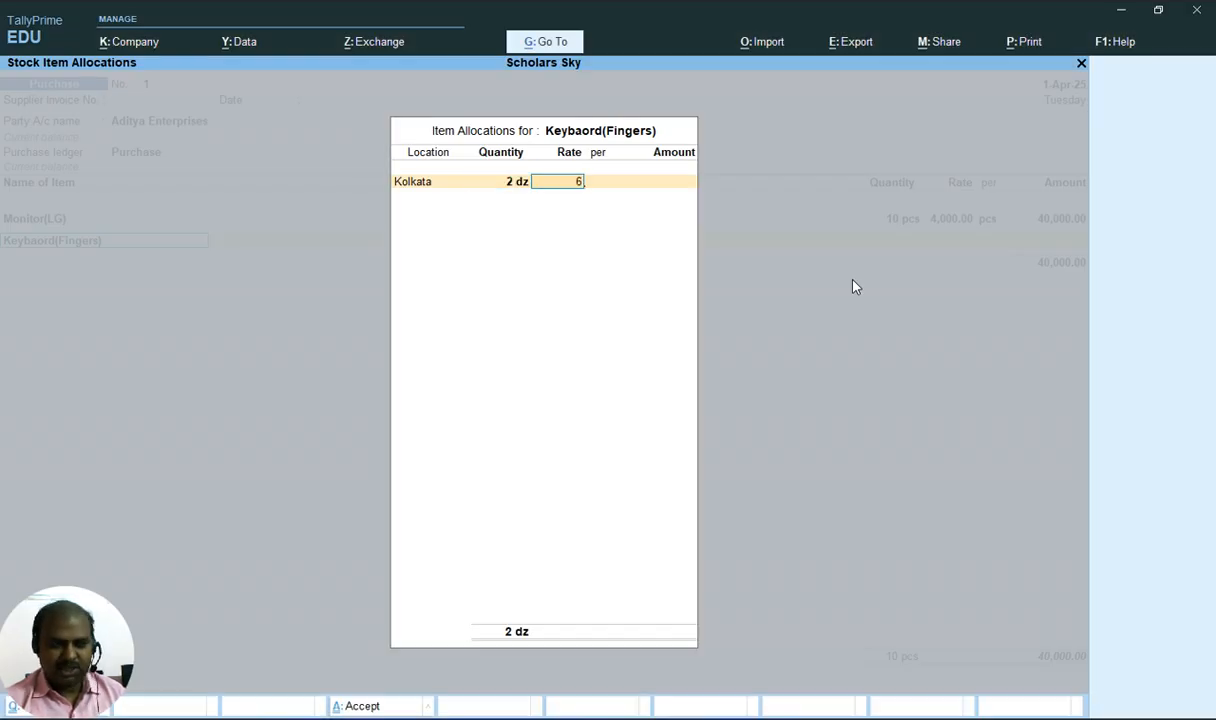
key("Return")
key("Return")
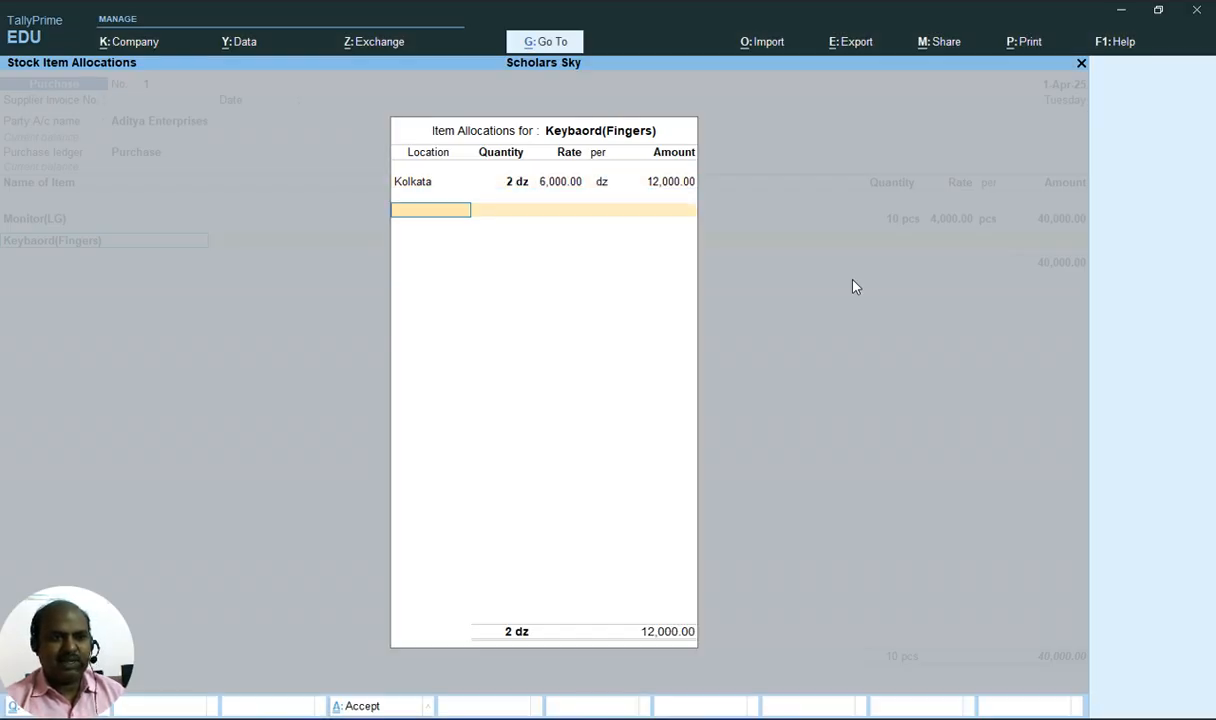
key("Return")
key("Return")
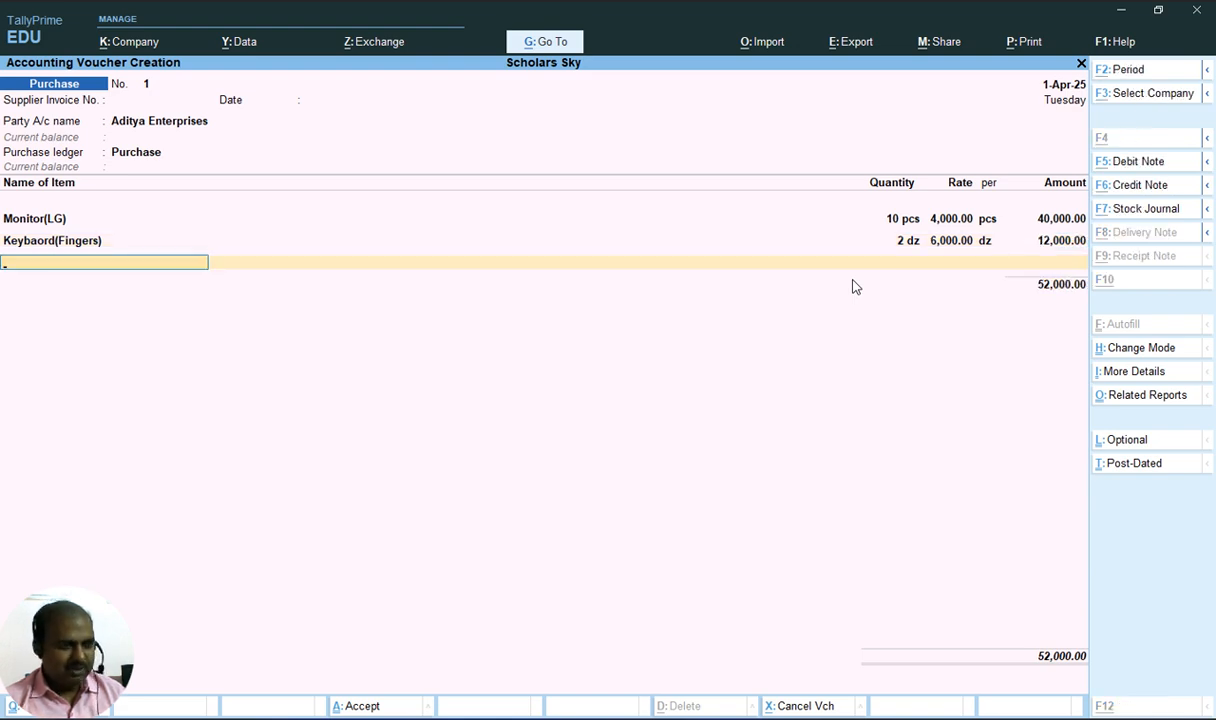
Check the document, then add Mouse(Logitech) as the third item with its allocation location set to Chennai
key("alt+Tab")
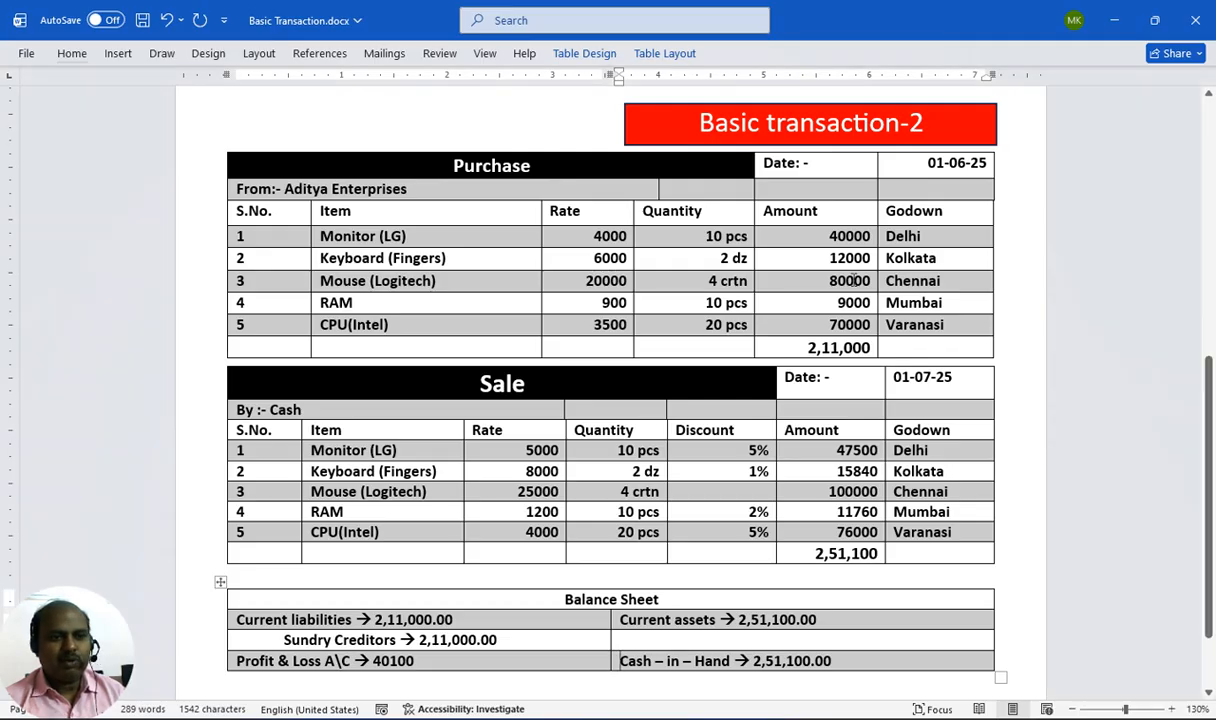
key("alt")
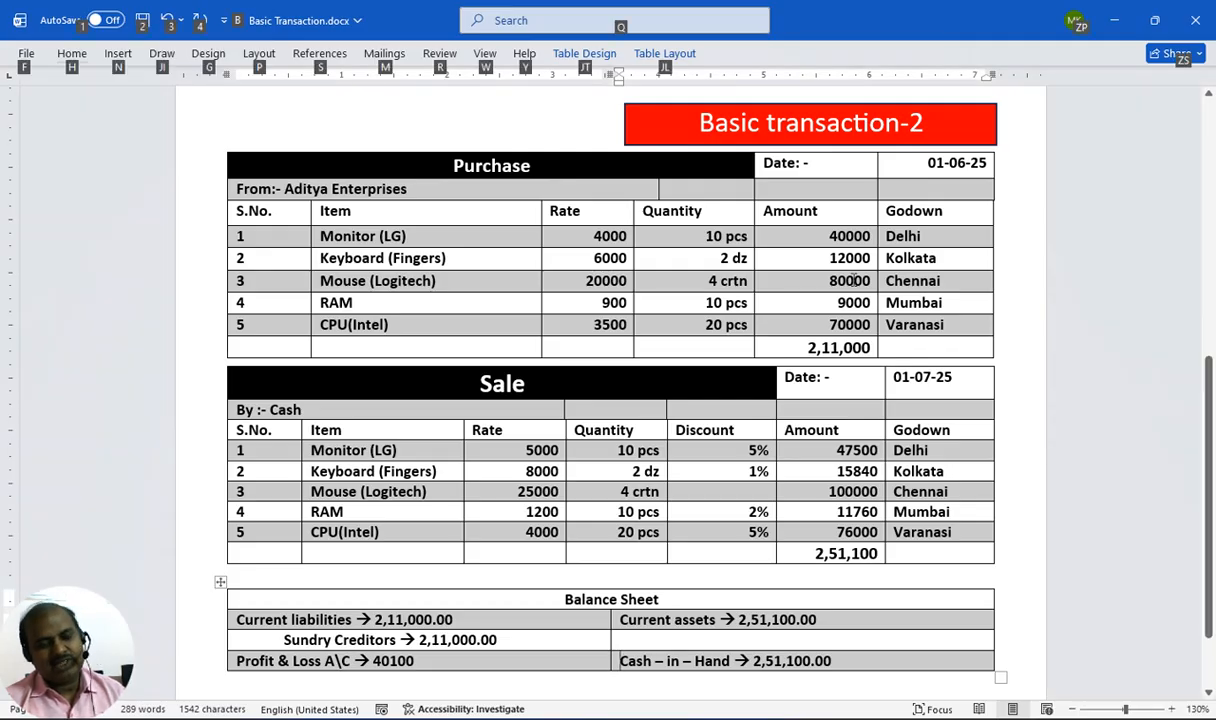
key("alt+Tab")
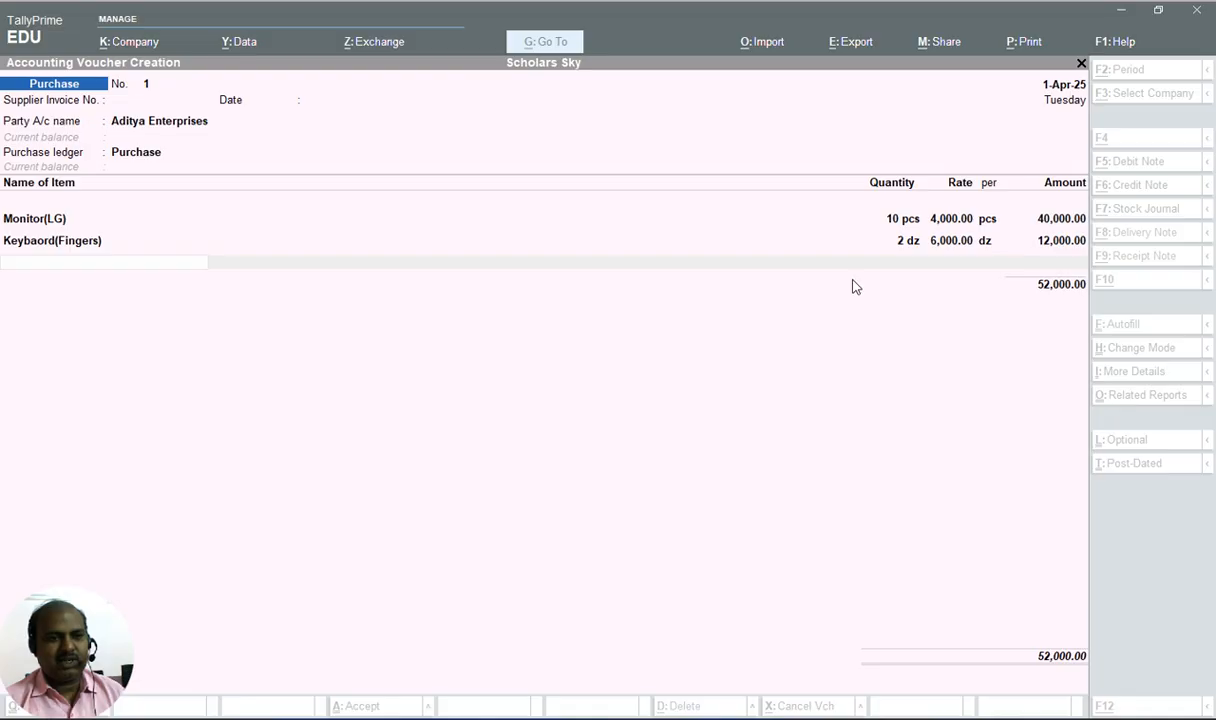
type("M")
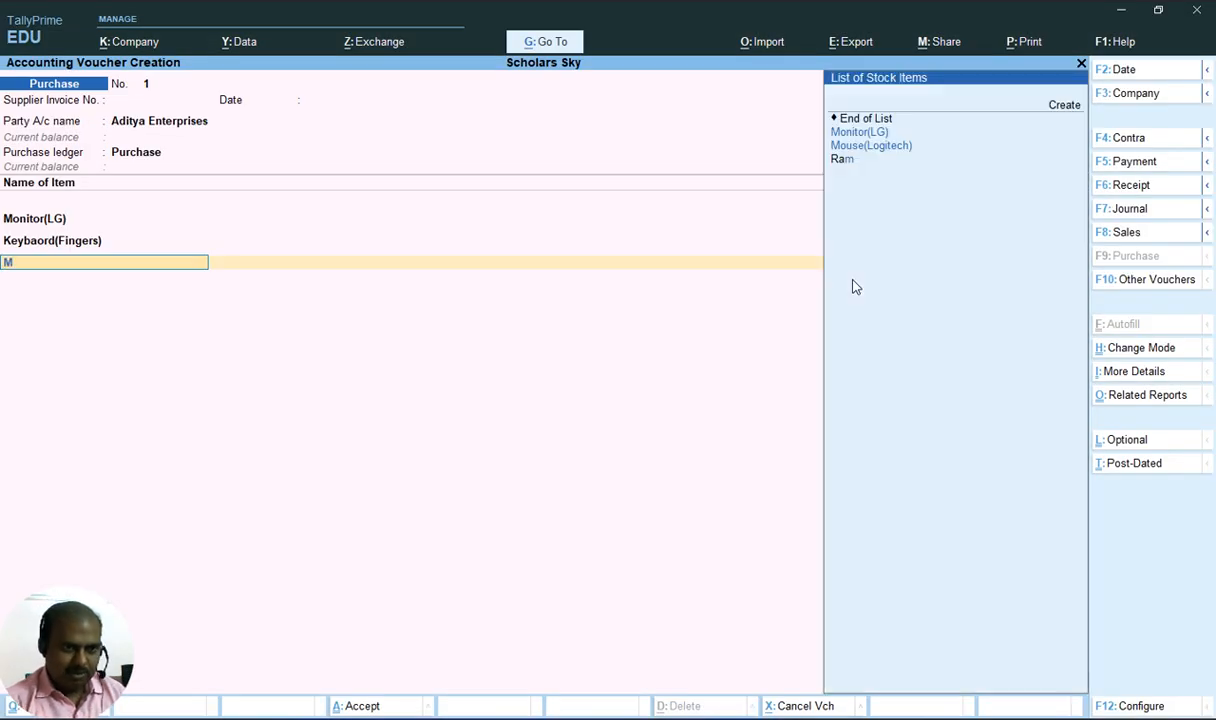
key("Return")
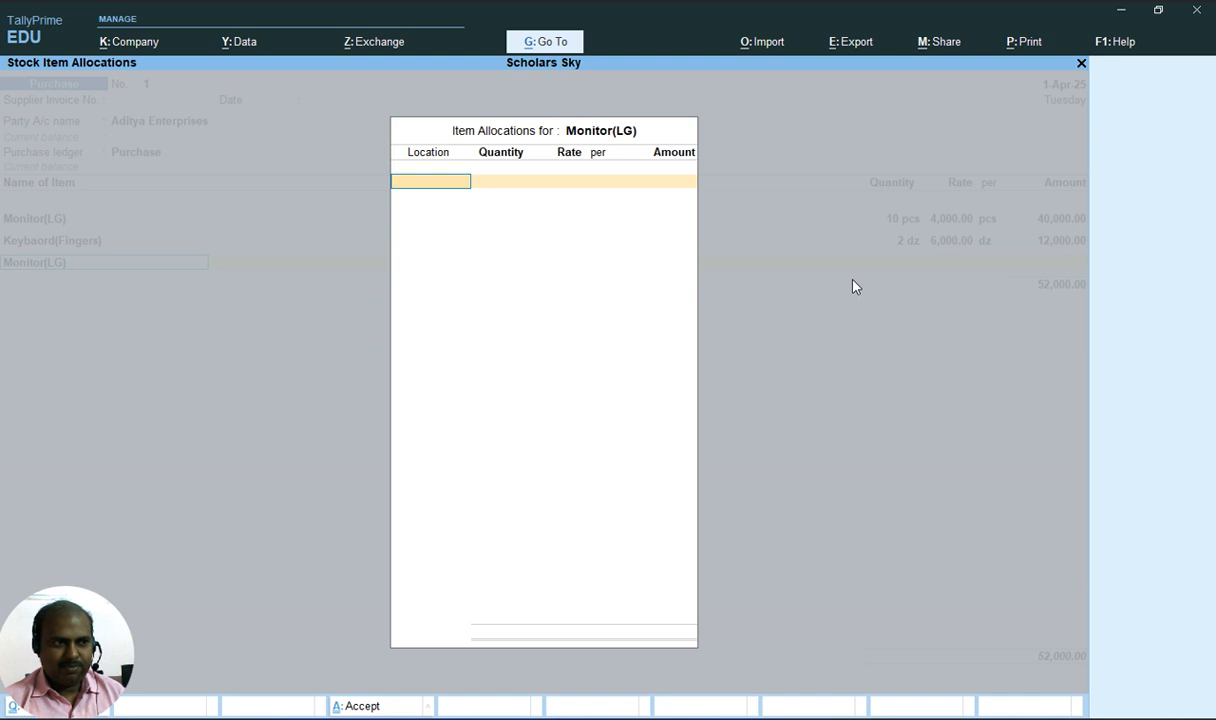
key("Escape")
key("Down")
key("Down")
key("Return")
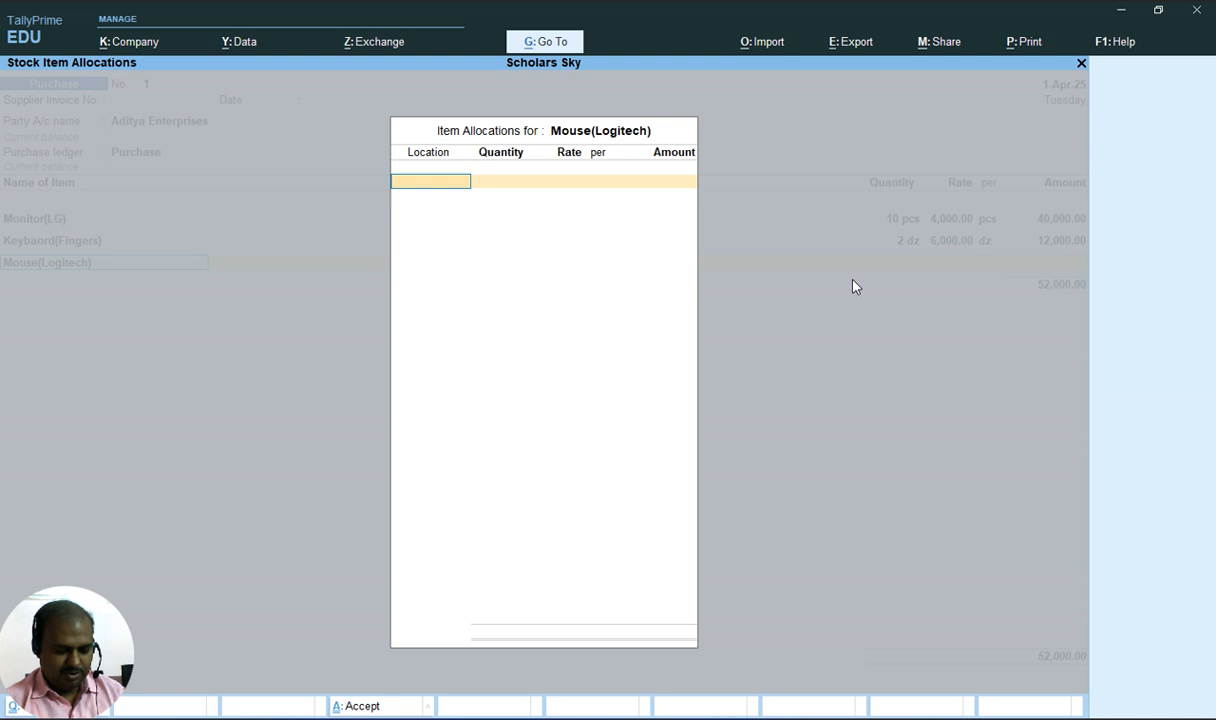
key("Return")
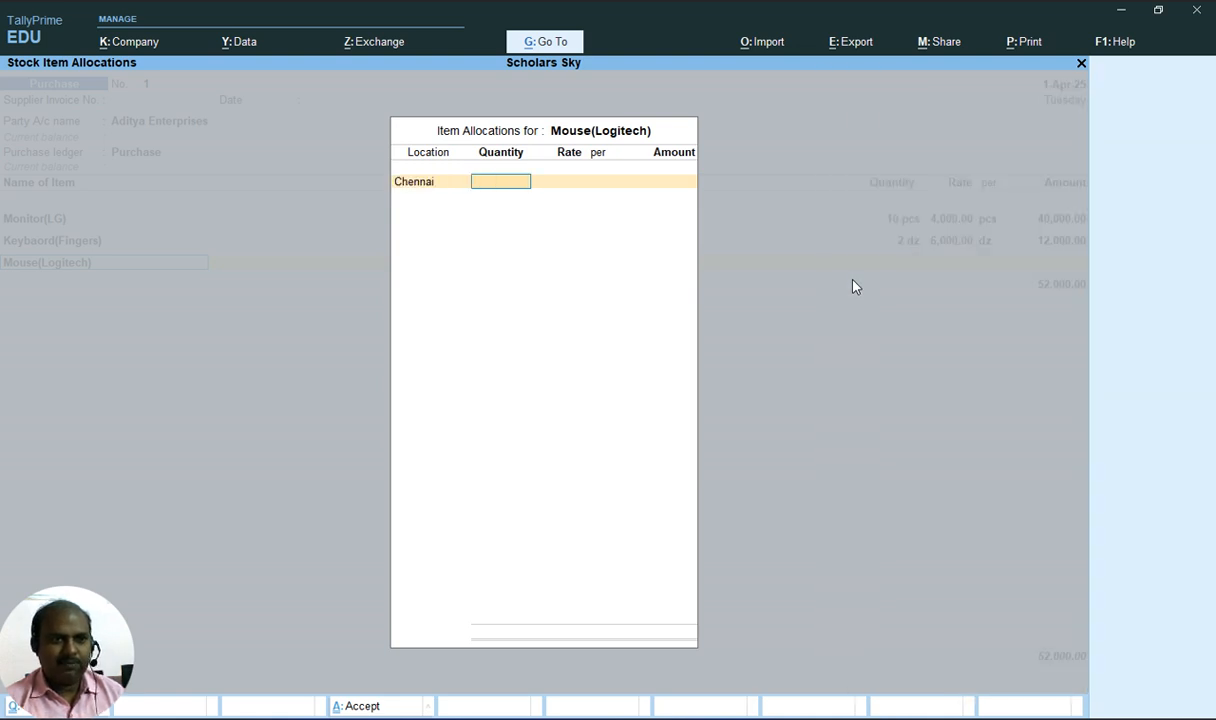
Enter 4 crtn at a rate of 20000 for Mouse(Logitech) and close its allocation
key("alt+Tab")
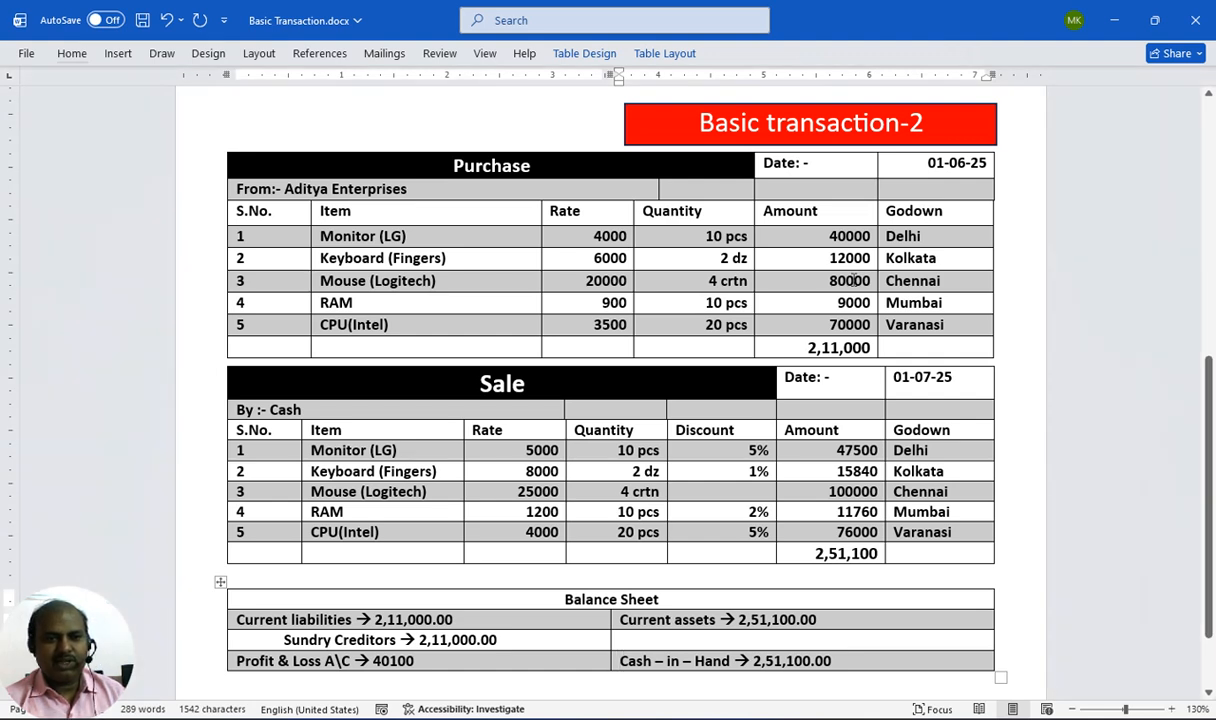
key("alt")
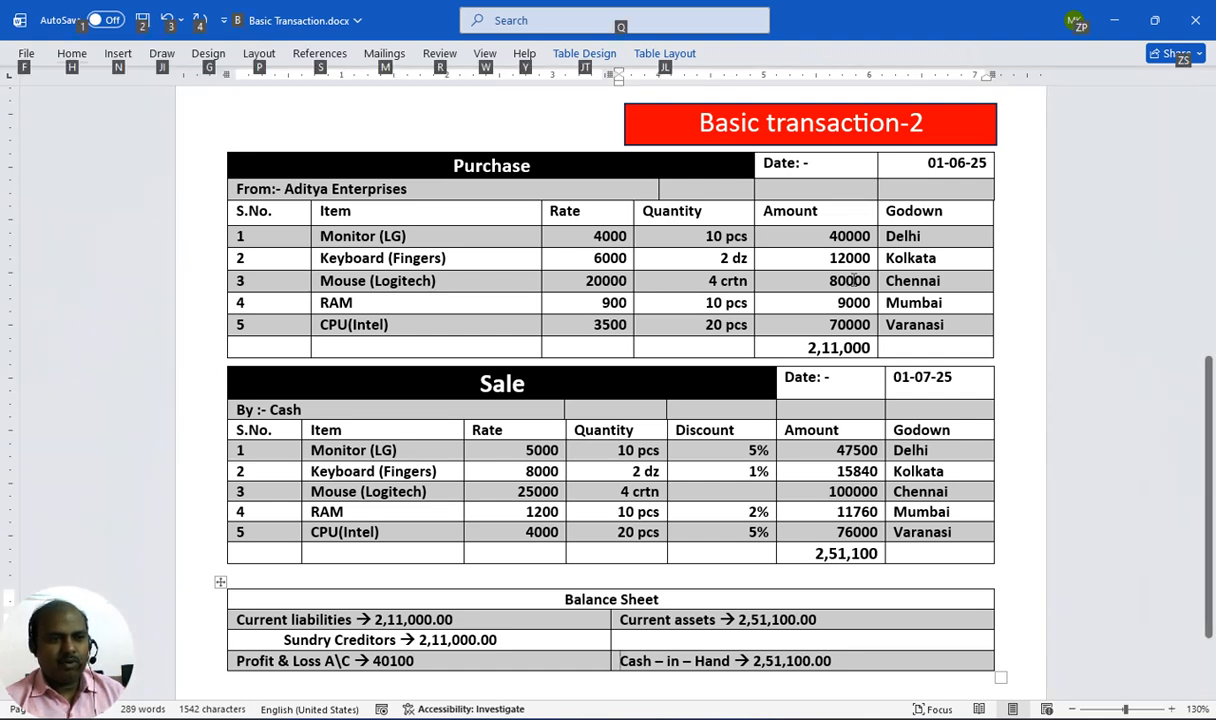
key("alt+Tab")
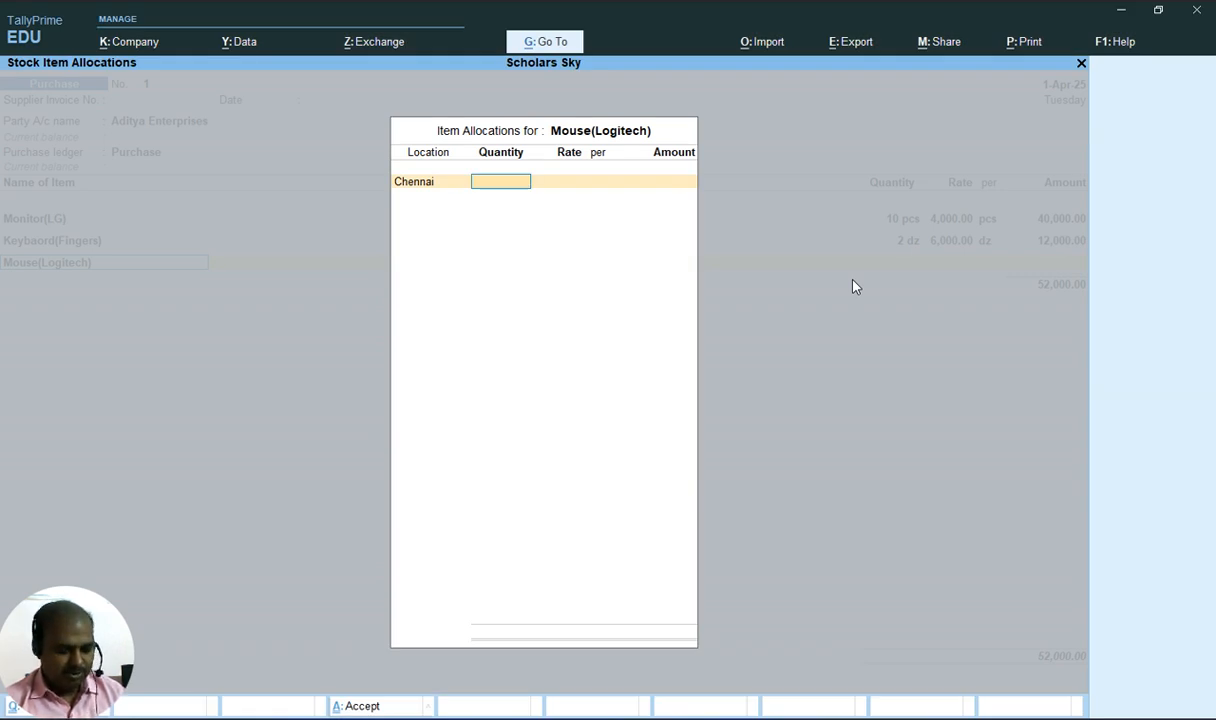
key("alt+Tab")
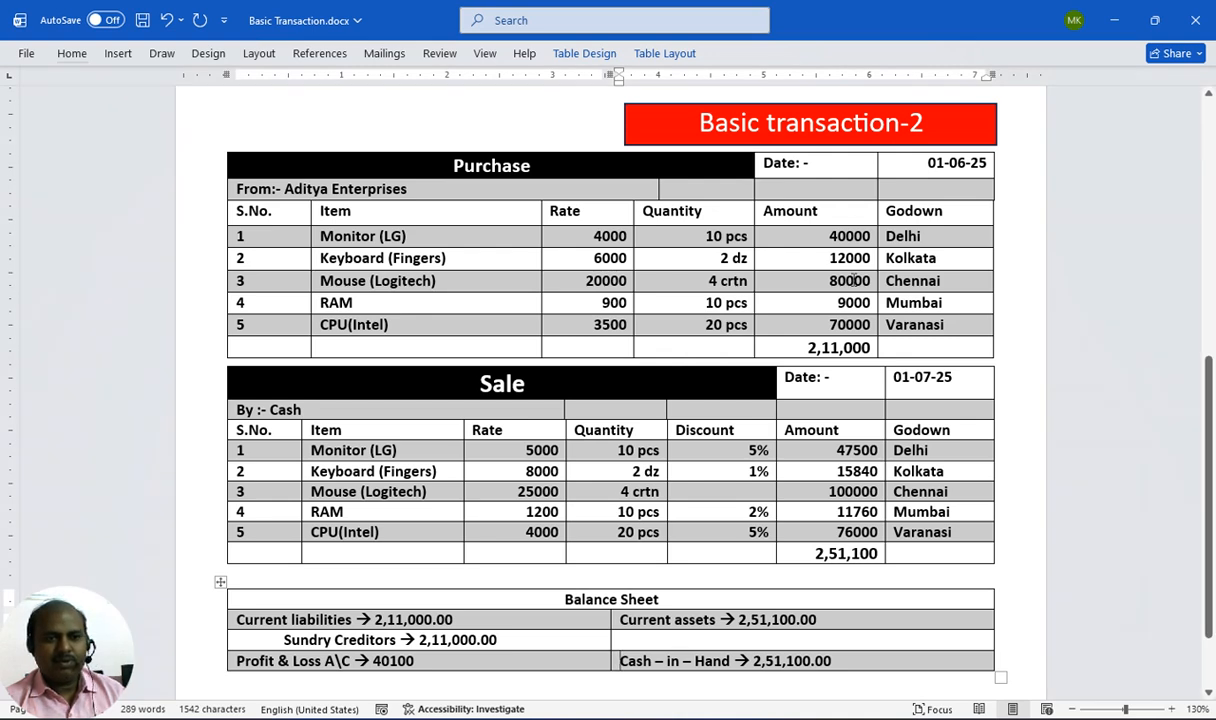
key("alt")
key("alt+Tab")
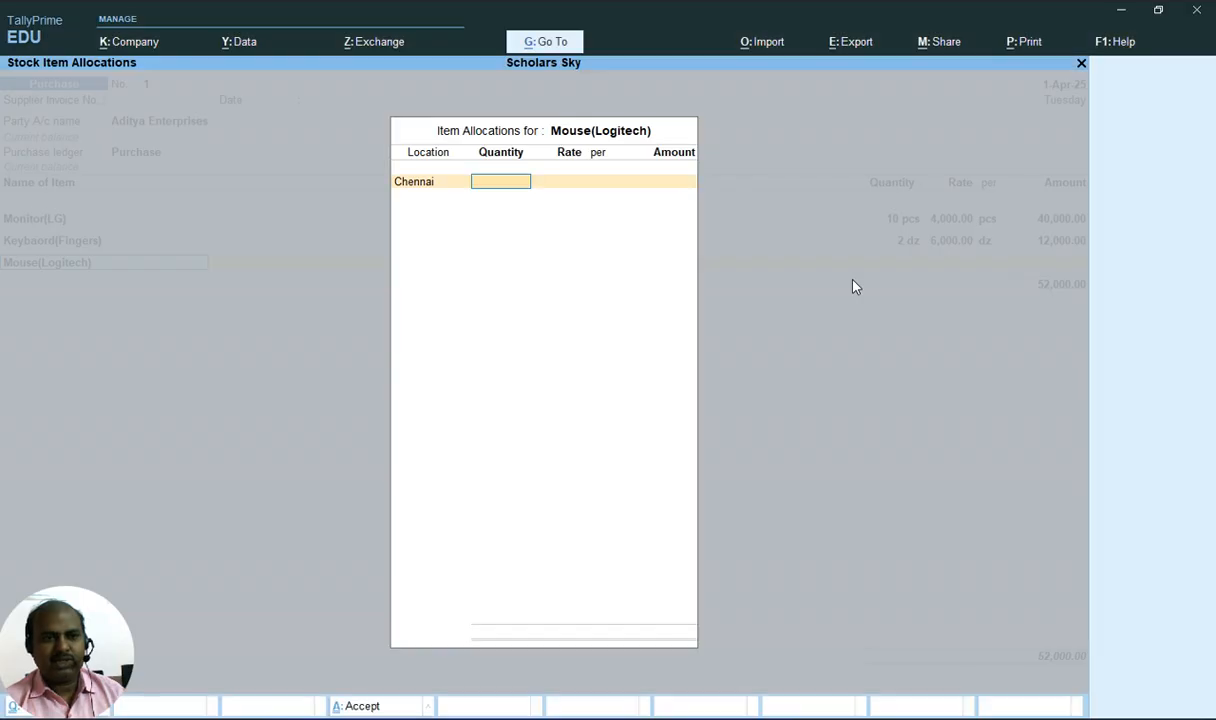
type("4")
key("Return")
key("alt+Tab")
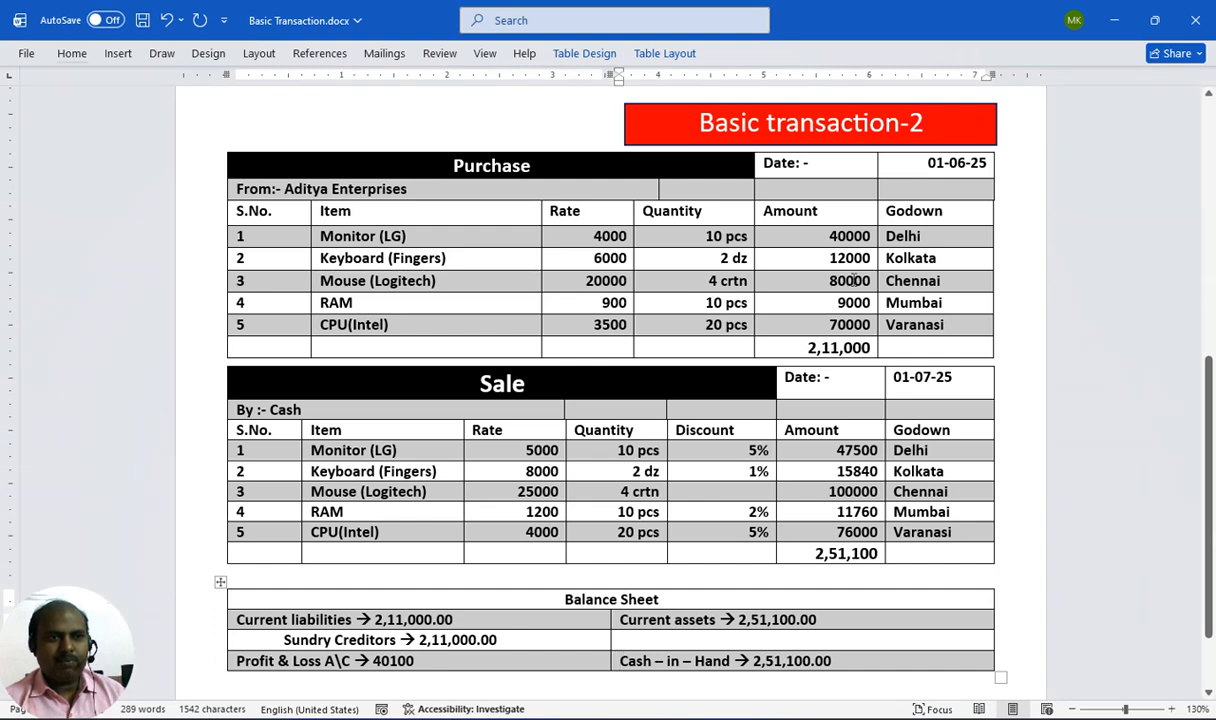
key("alt+Tab")
type("20000")
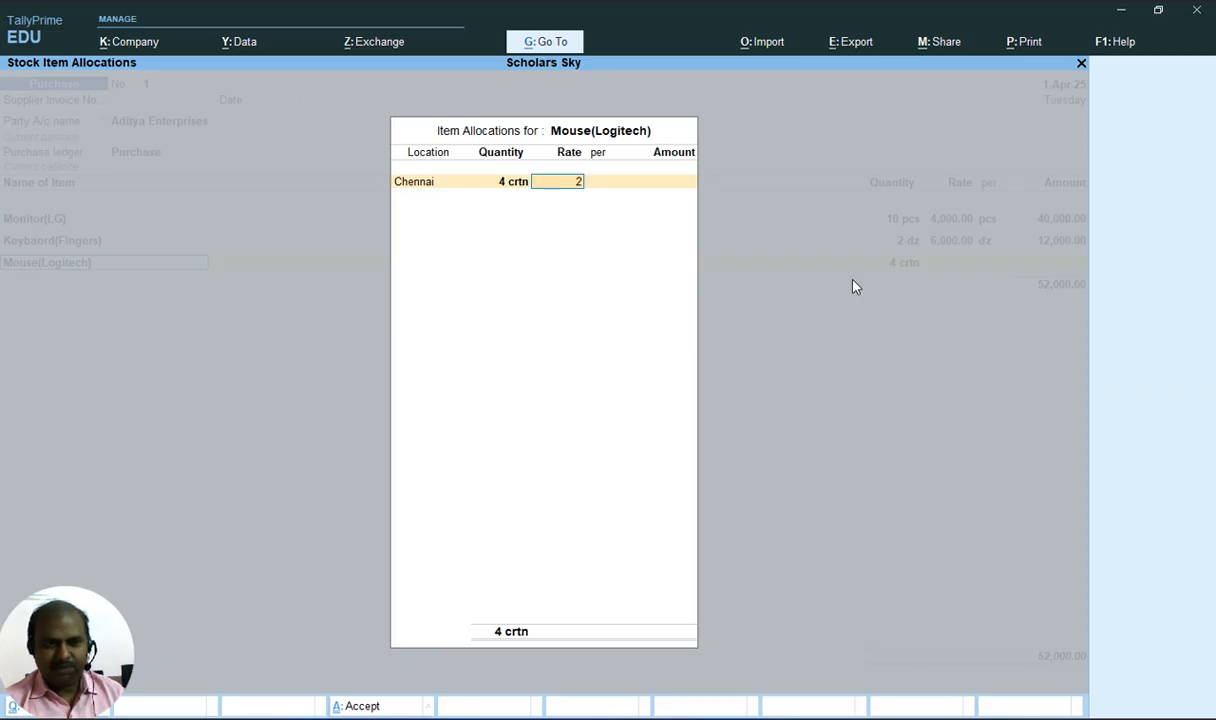
key("Return")
key("Return")
key("Return")
key("Return")
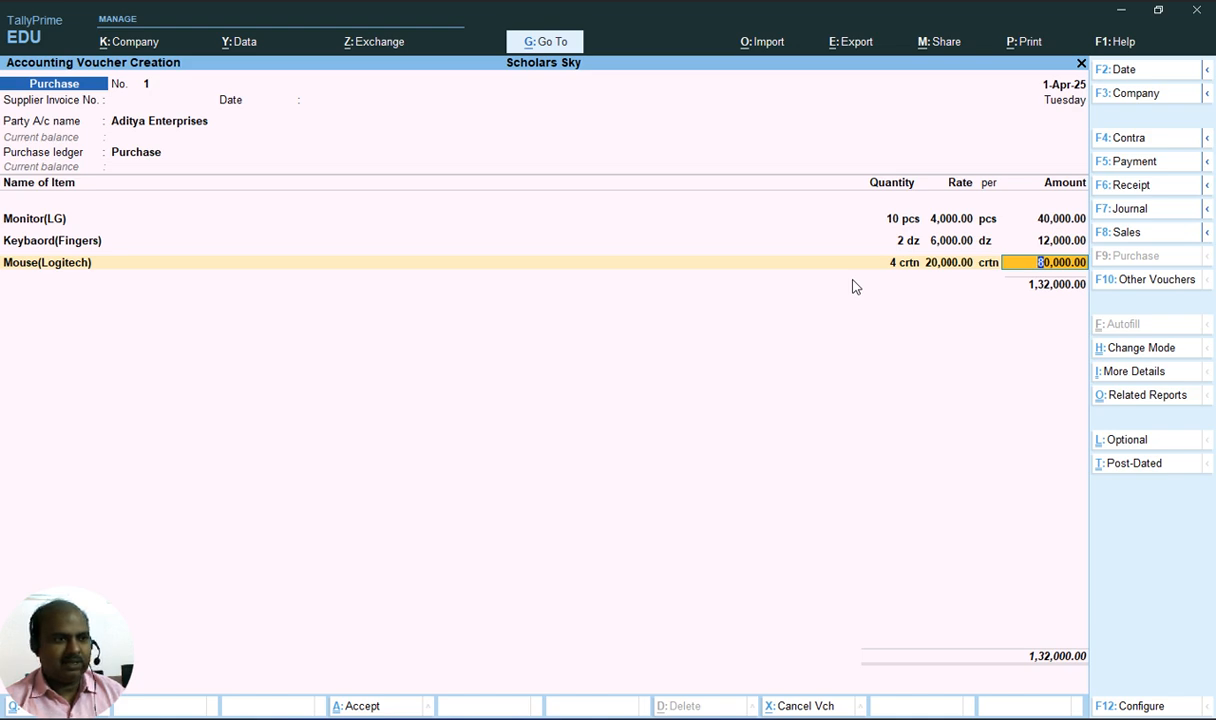
Add Ram as the fourth item and set its allocation location to Mumbai
key("alt+Tab")
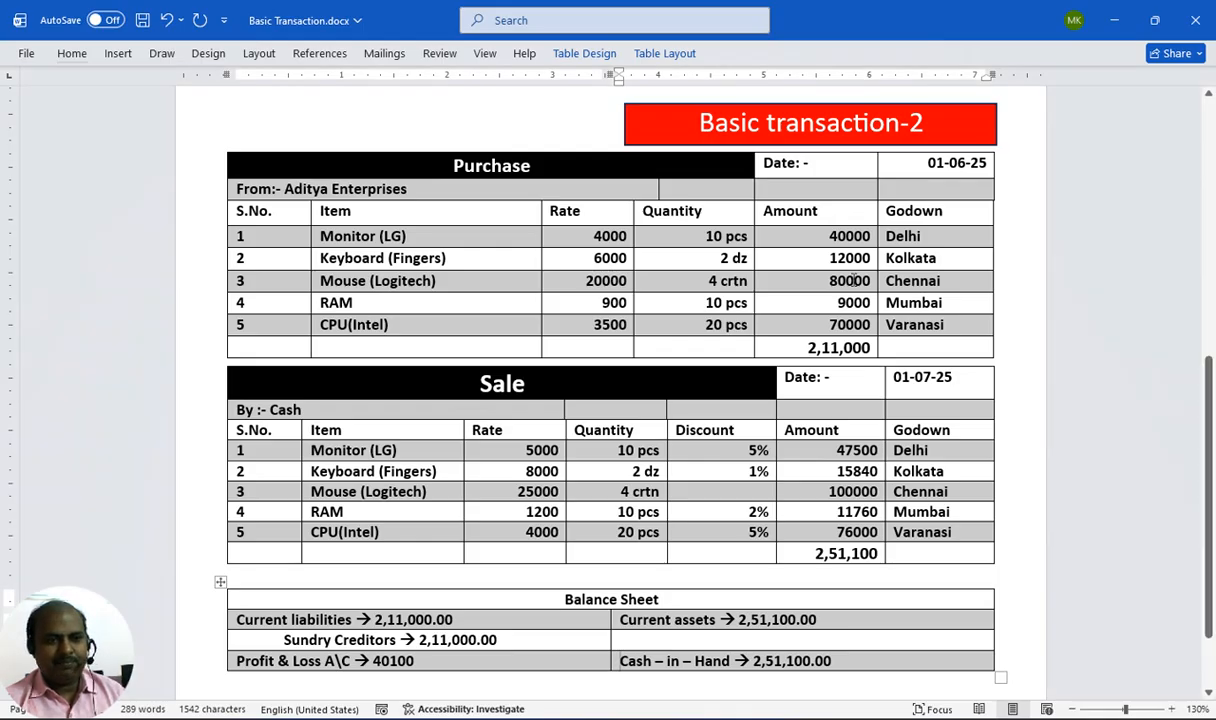
key("alt+Tab")
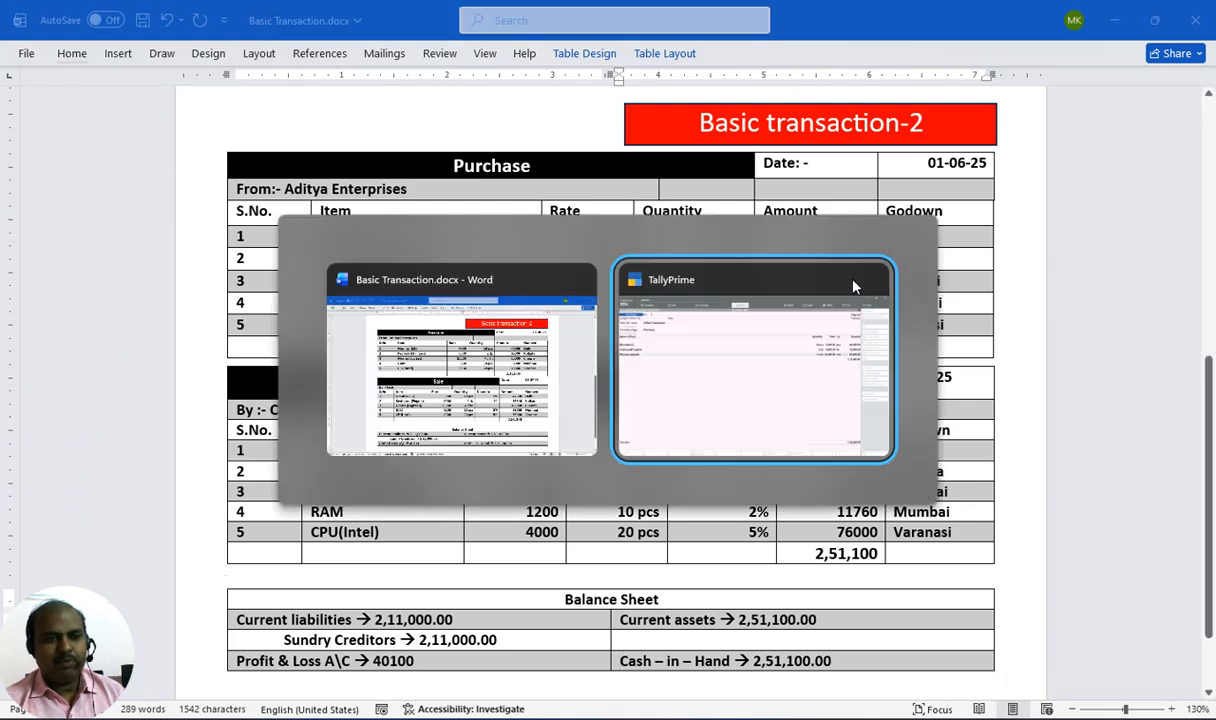
key("Return")
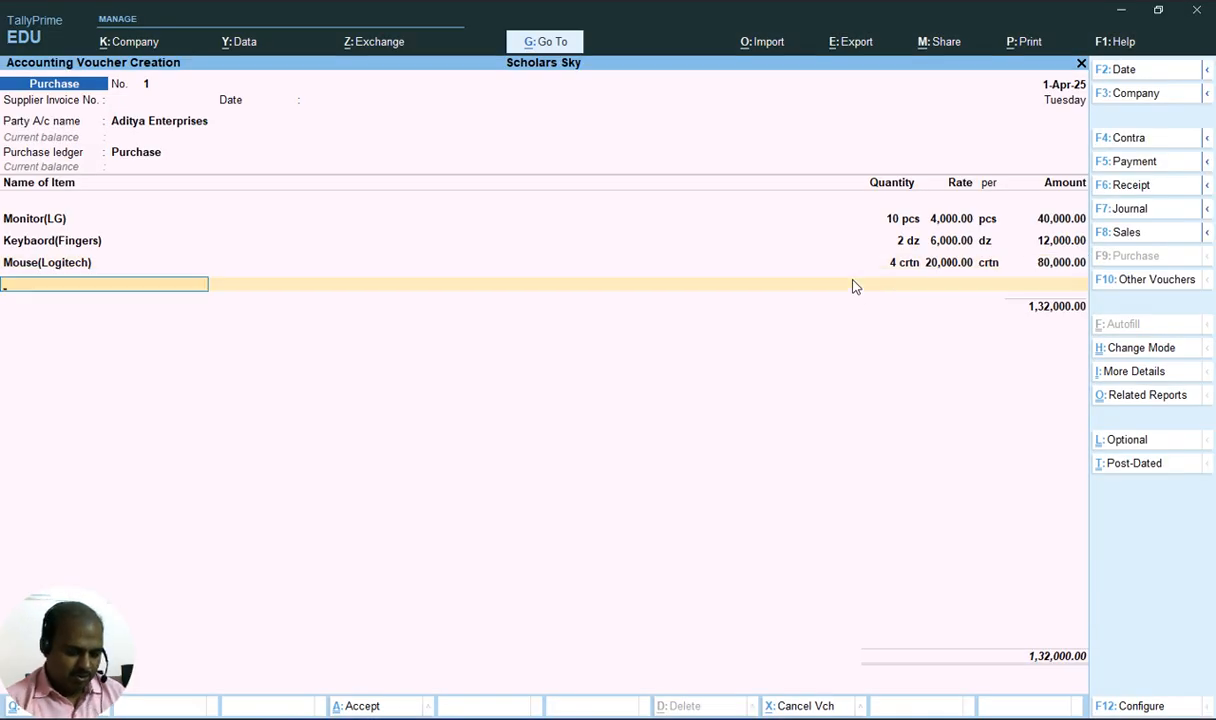
type("R")
key("Return")
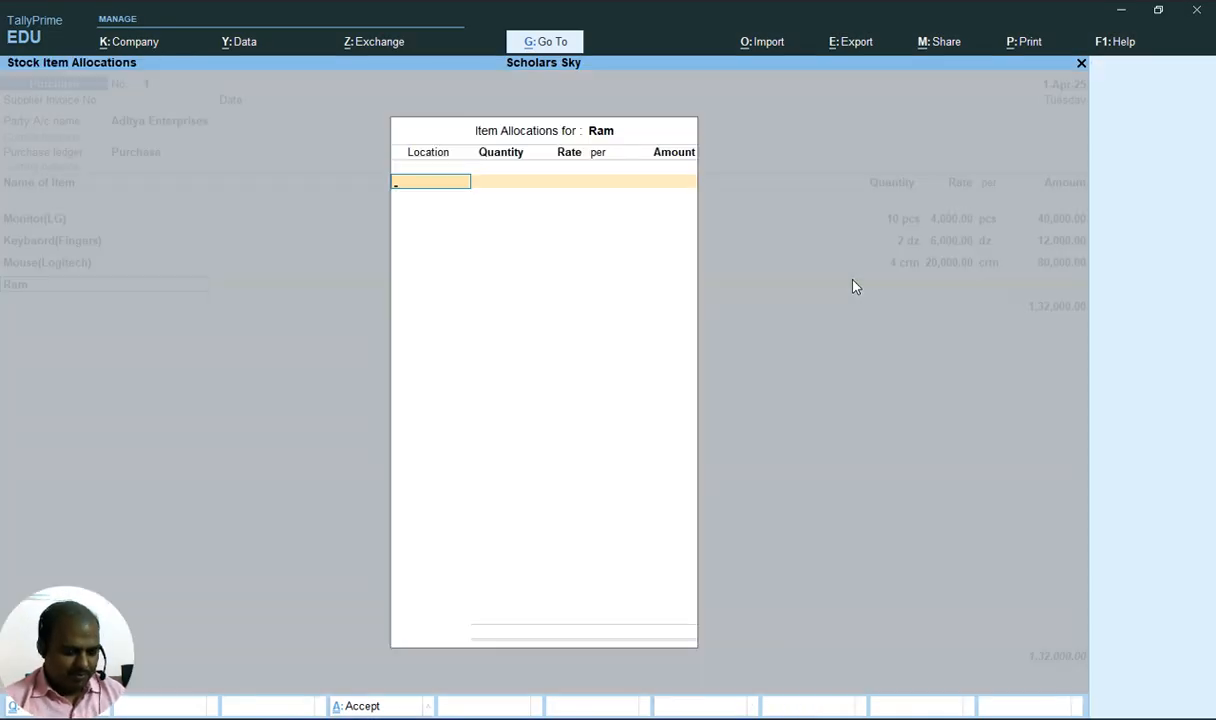
type("M")
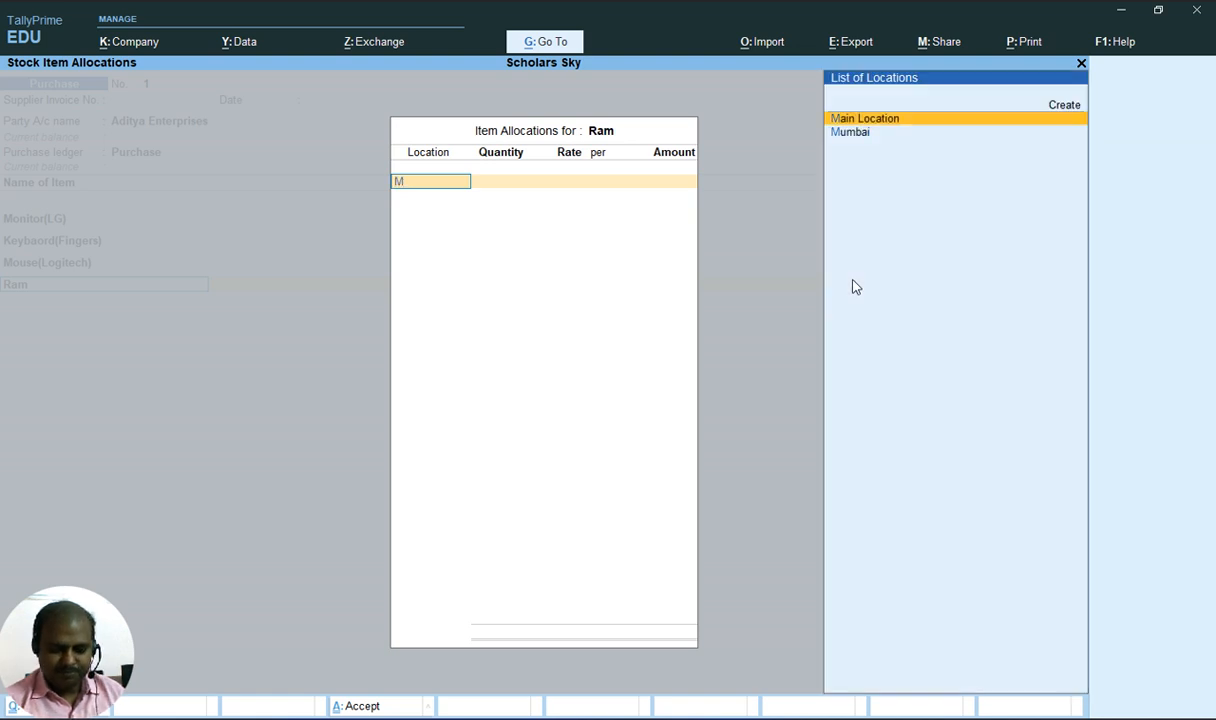
key("Down")
key("Return")
key("alt+Tab")
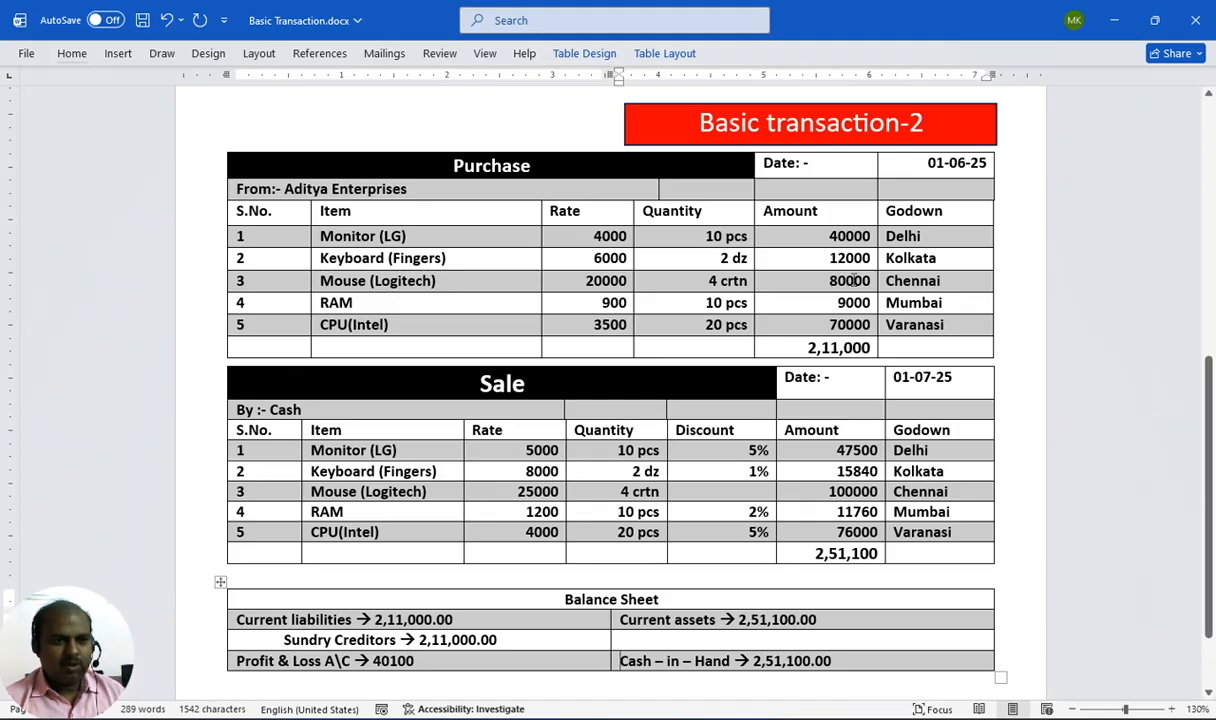
key("alt+Tab")
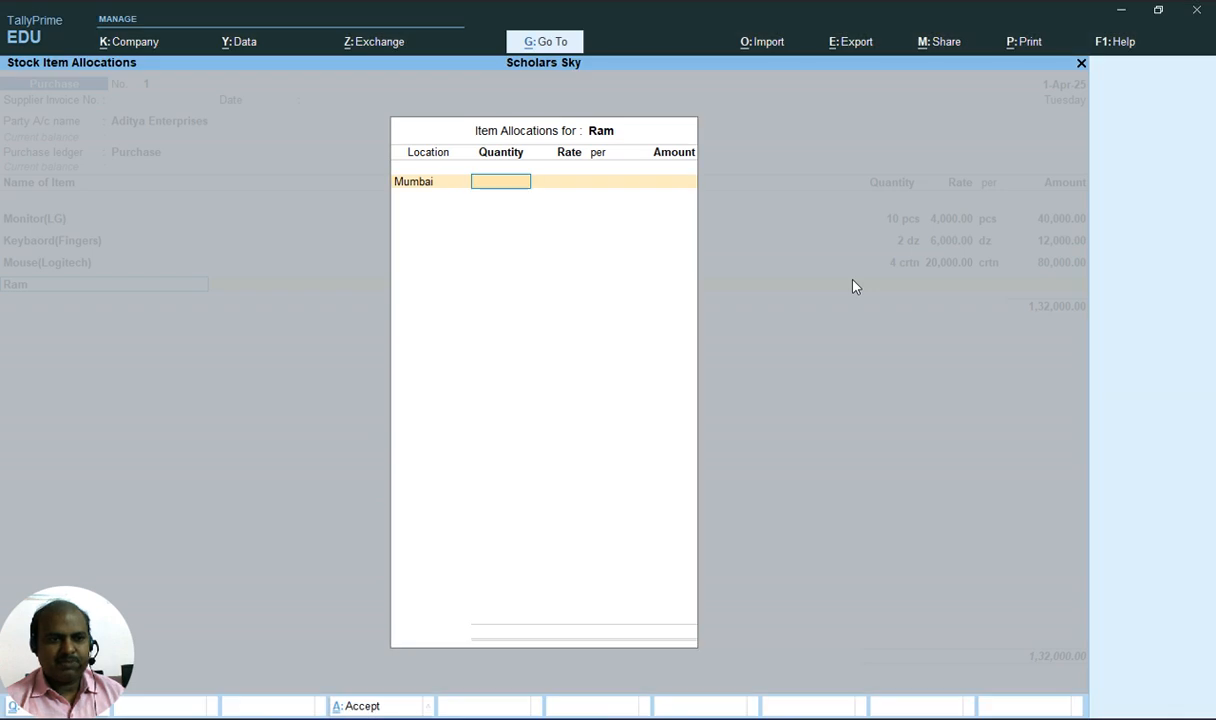
Enter 10 pcs at a rate of 900 for Ram and close its allocation
type("10")
key("Return")
key("alt+Tab")
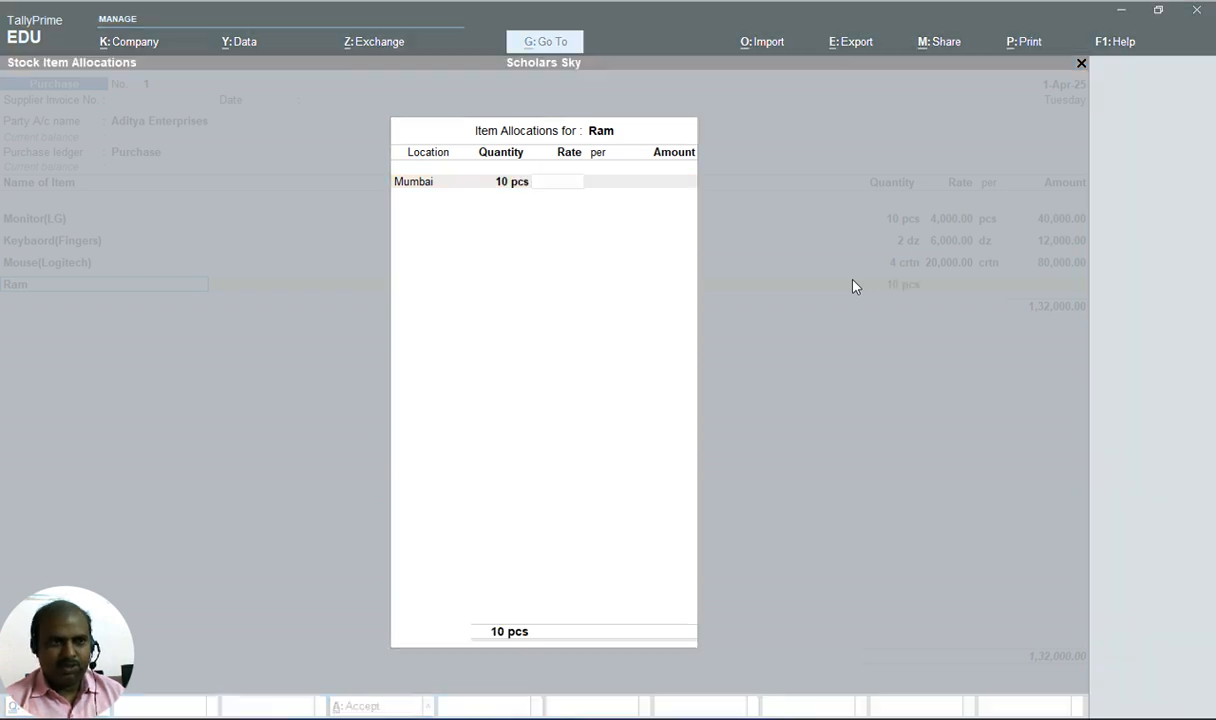
key("alt+Tab")
type("6")
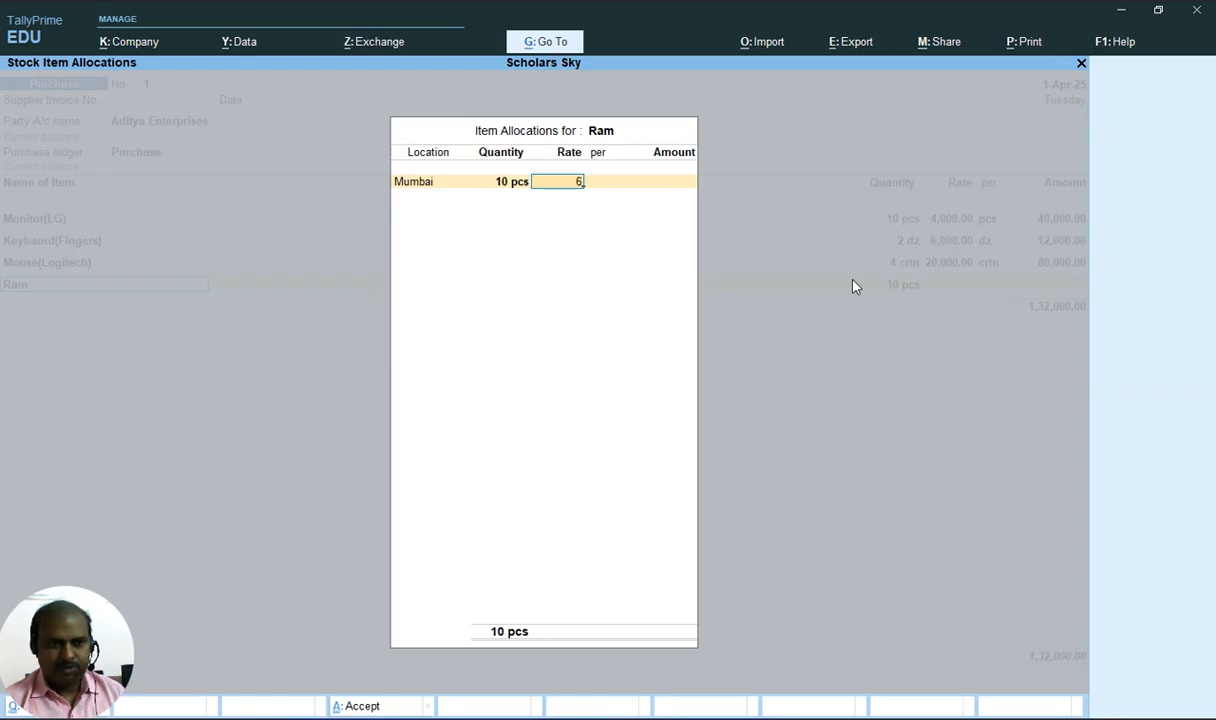
key("BackSpace")
type("900")
key("Return")
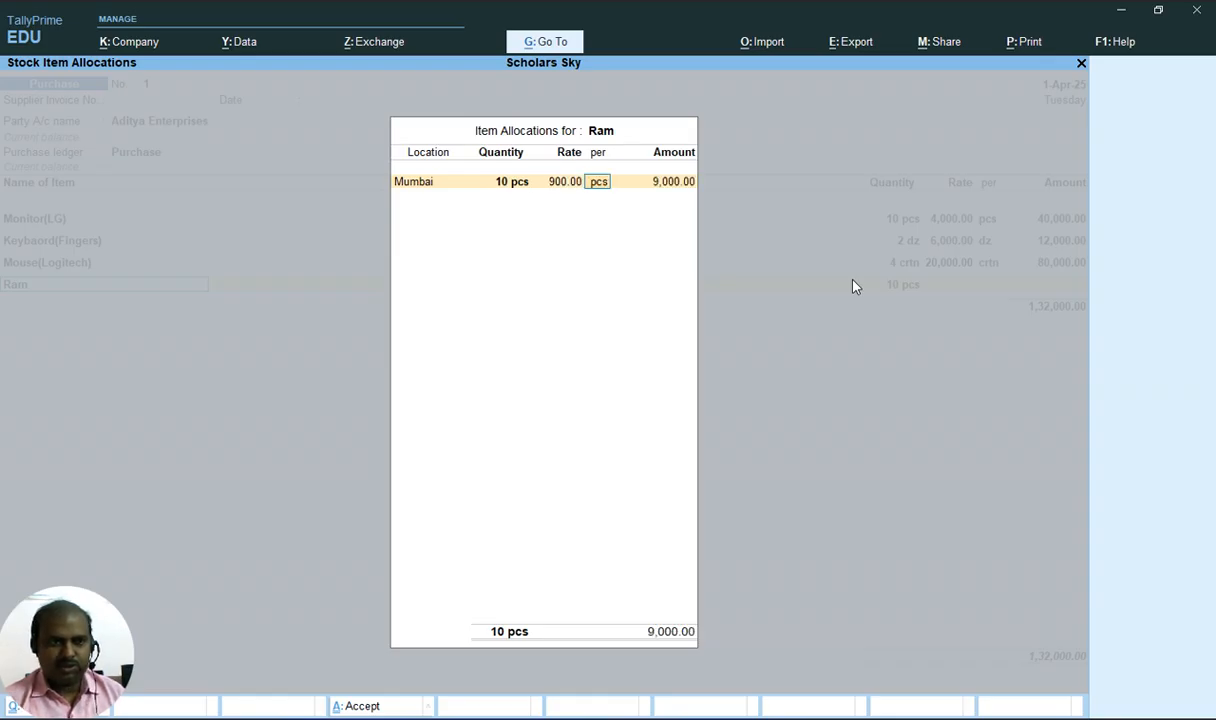
key("Return")
key("Return")
key("Return")
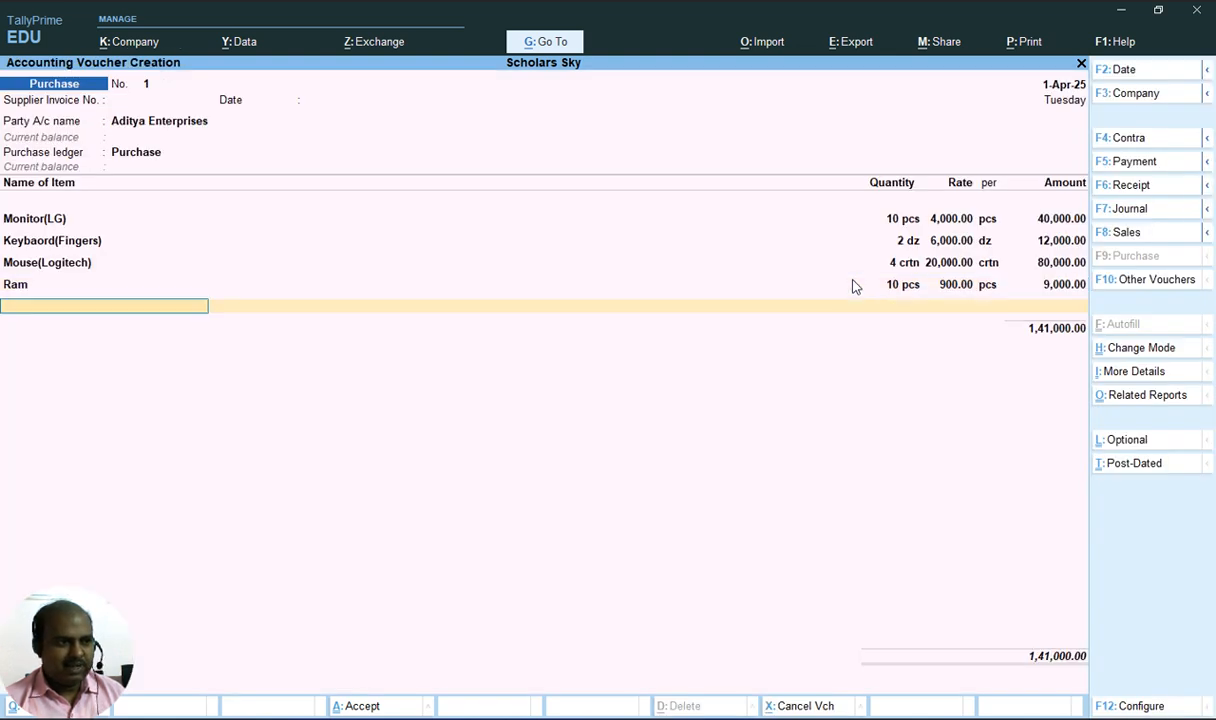
Add CPU(Intel) as the fifth item and set its allocation location to Varanasi
key("alt+Tab")
key("alt+Tab")
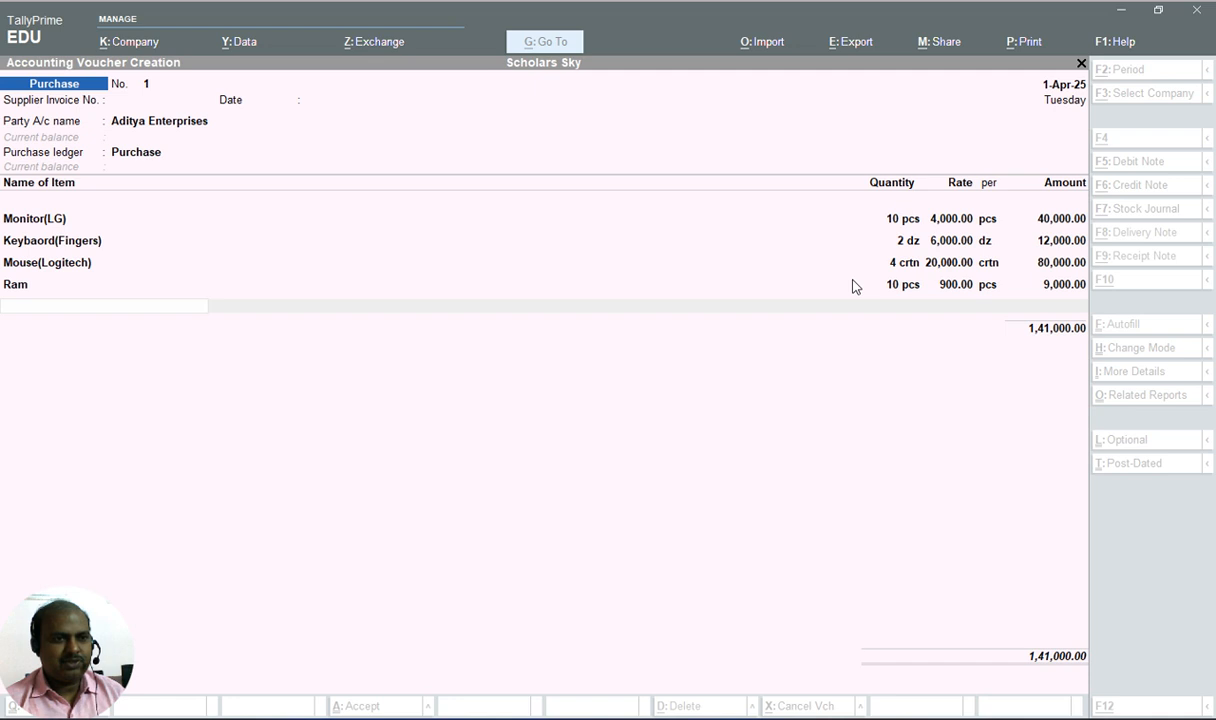
type("C")
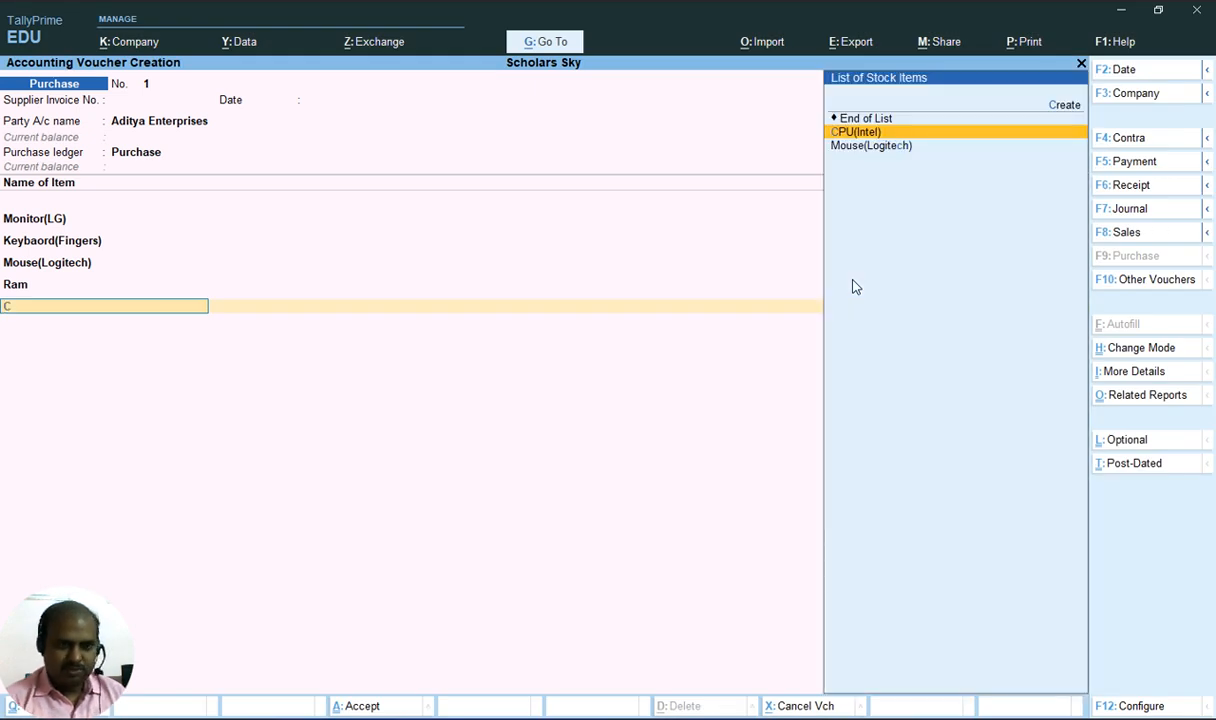
key("Return")
key("alt+Tab")
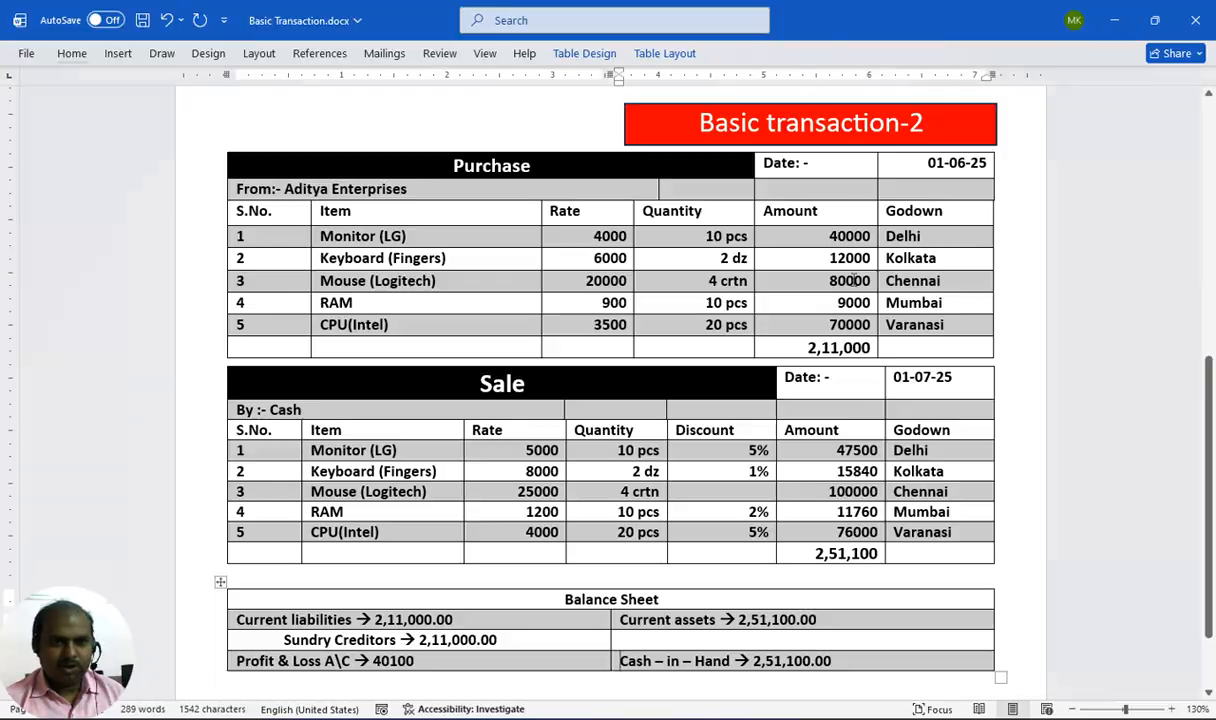
key("alt+Tab")
type("V")
key("Return")
key("alt+Tab")
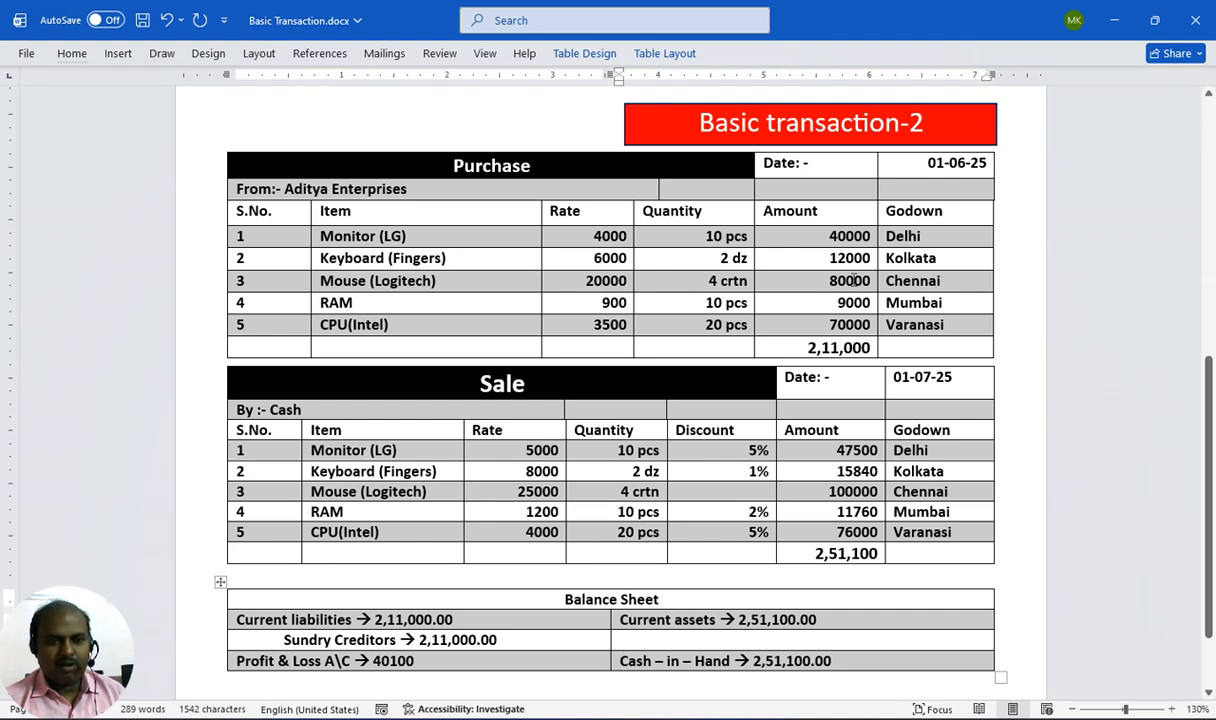
key("alt+Tab")
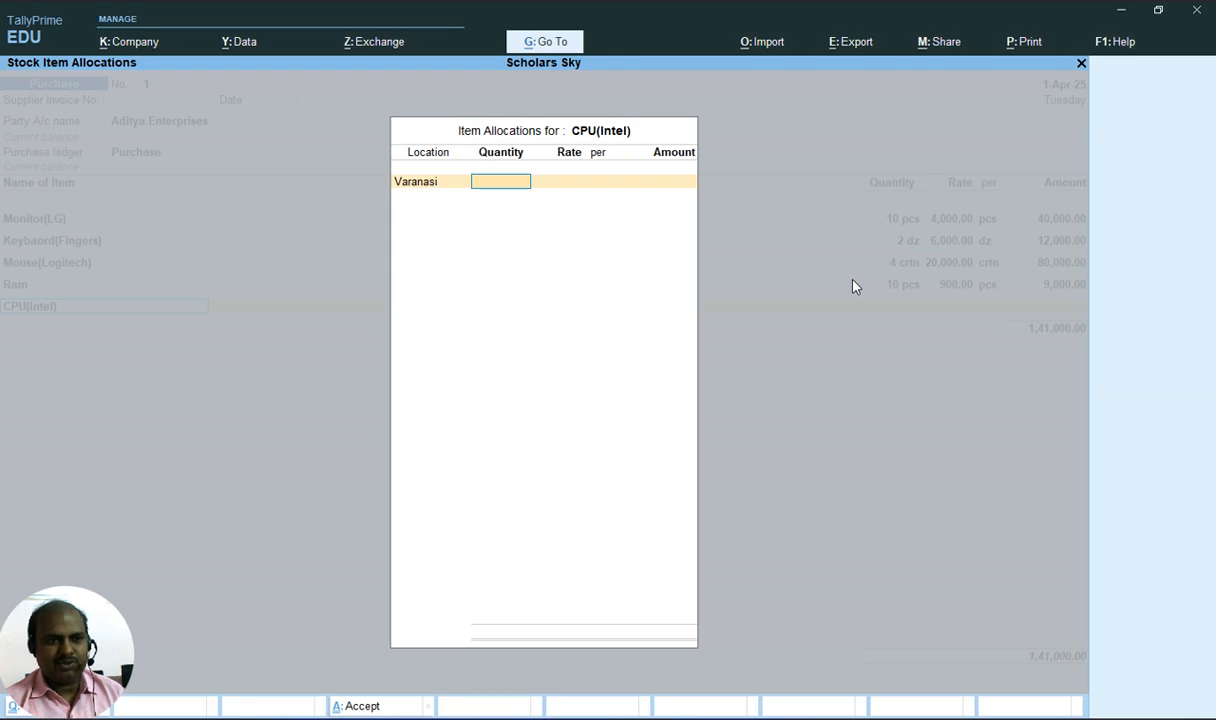
Enter 20 pcs at a rate of 3500 for CPU(Intel) and close its allocation
type("20")
key("Return")
type("3500")
key("Return")
key("Return")
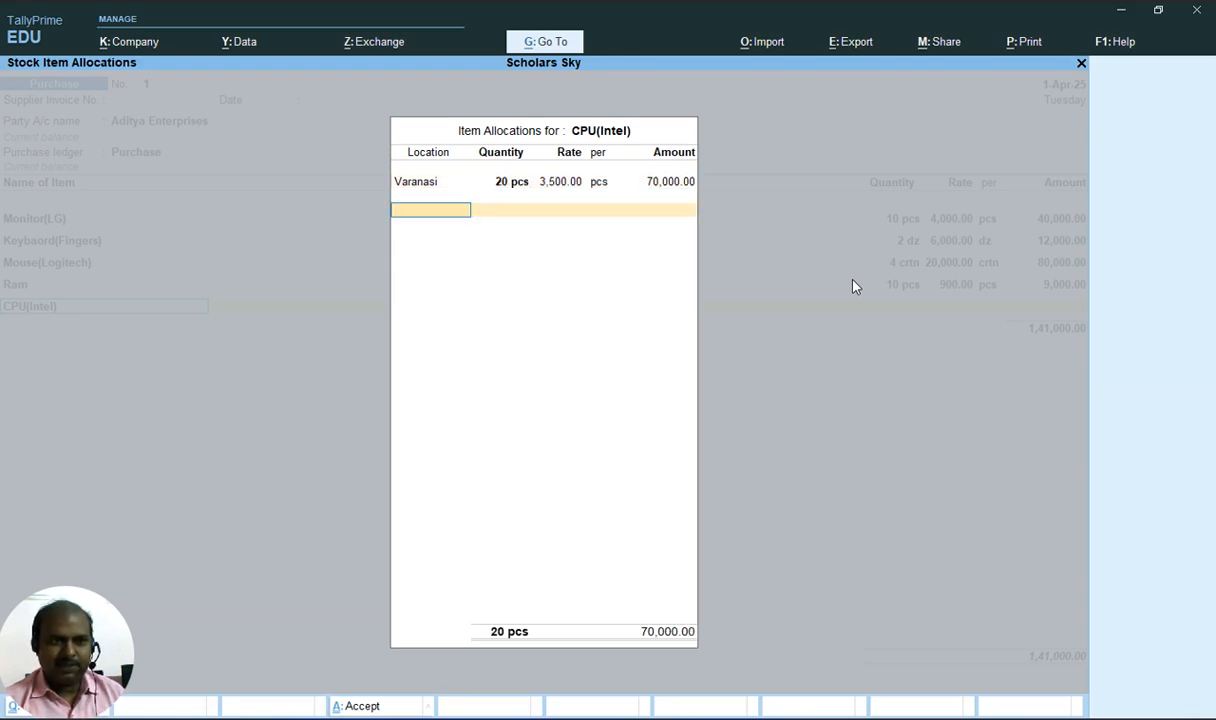
key("Return")
key("alt+Tab")
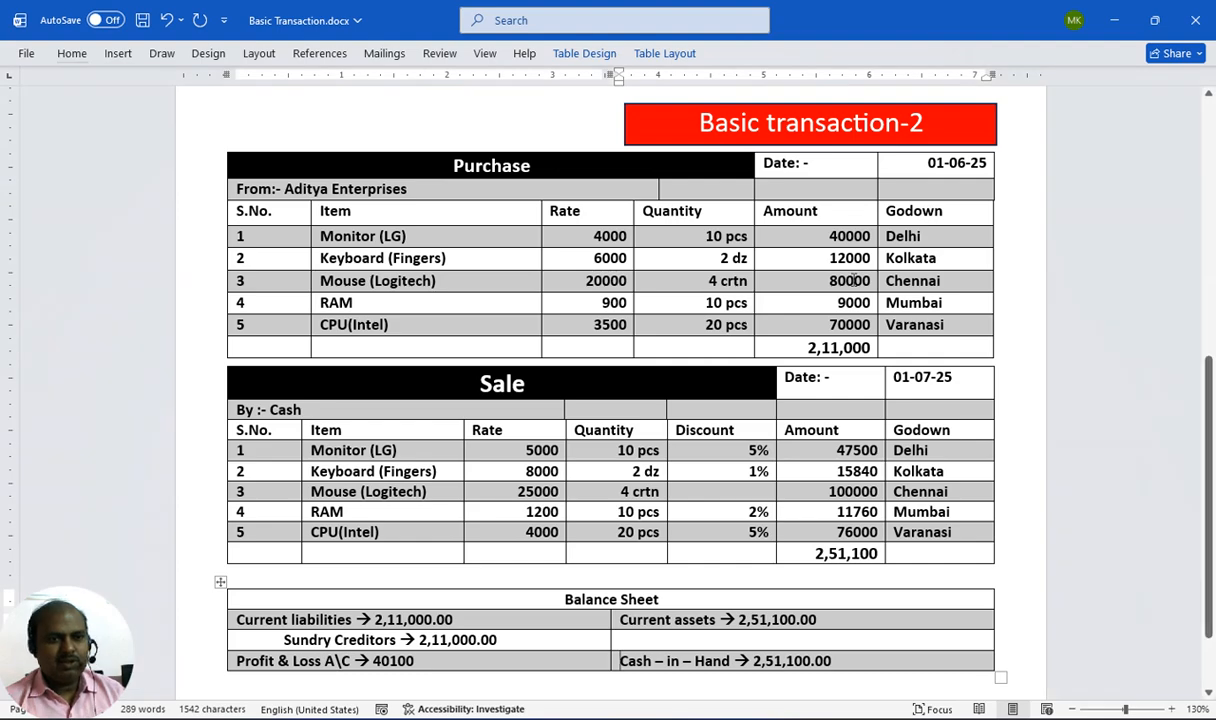
key("alt+Tab")
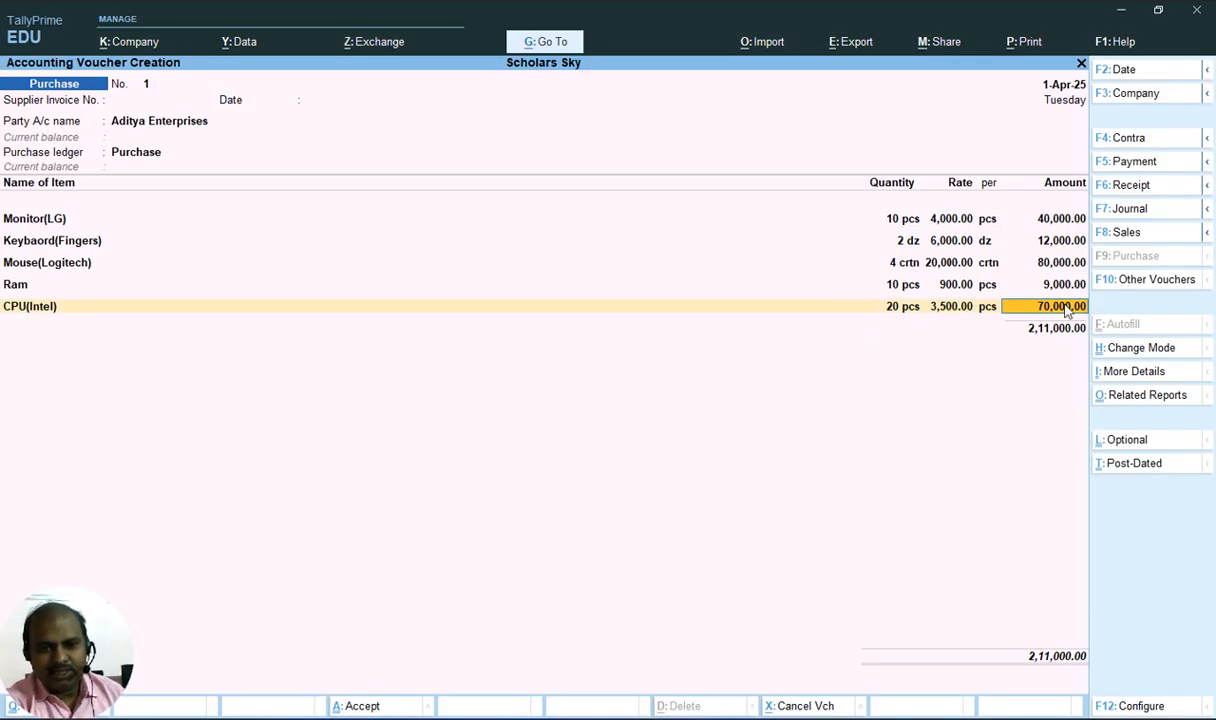
key("alt+Tab")
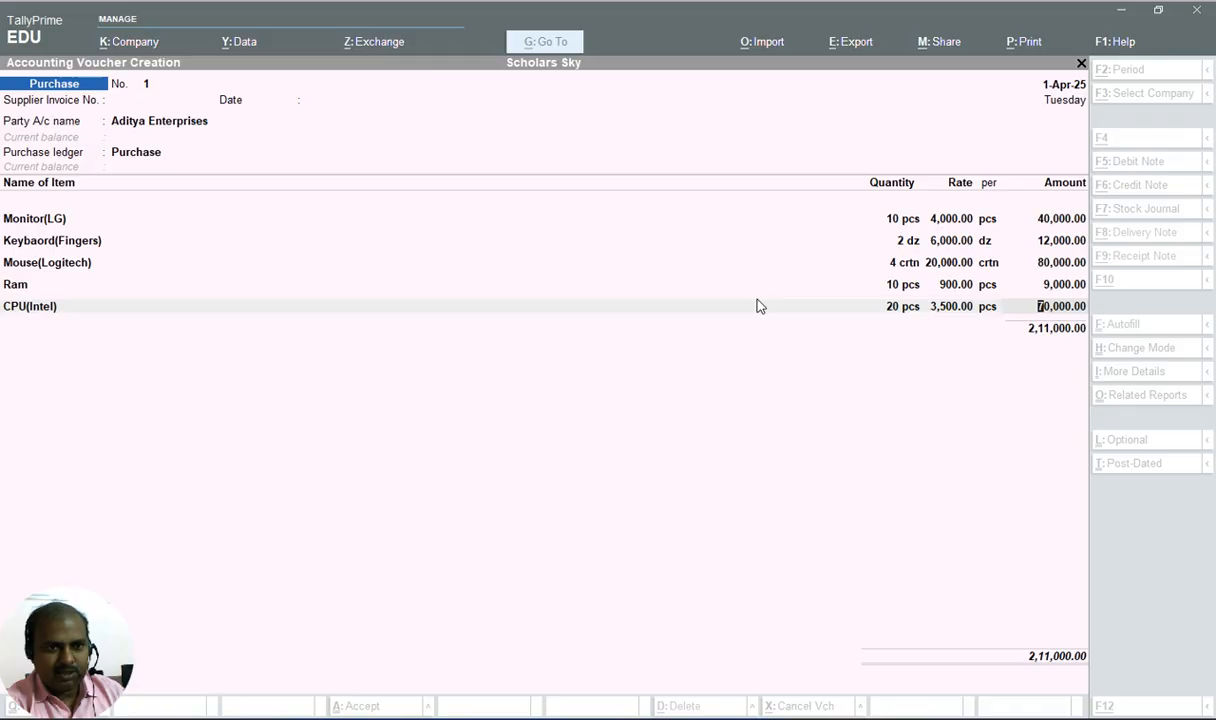
End the purchase item list and accept a new bill-wise reference named 1 for Aditya Enterprises
key("alt+Tab")
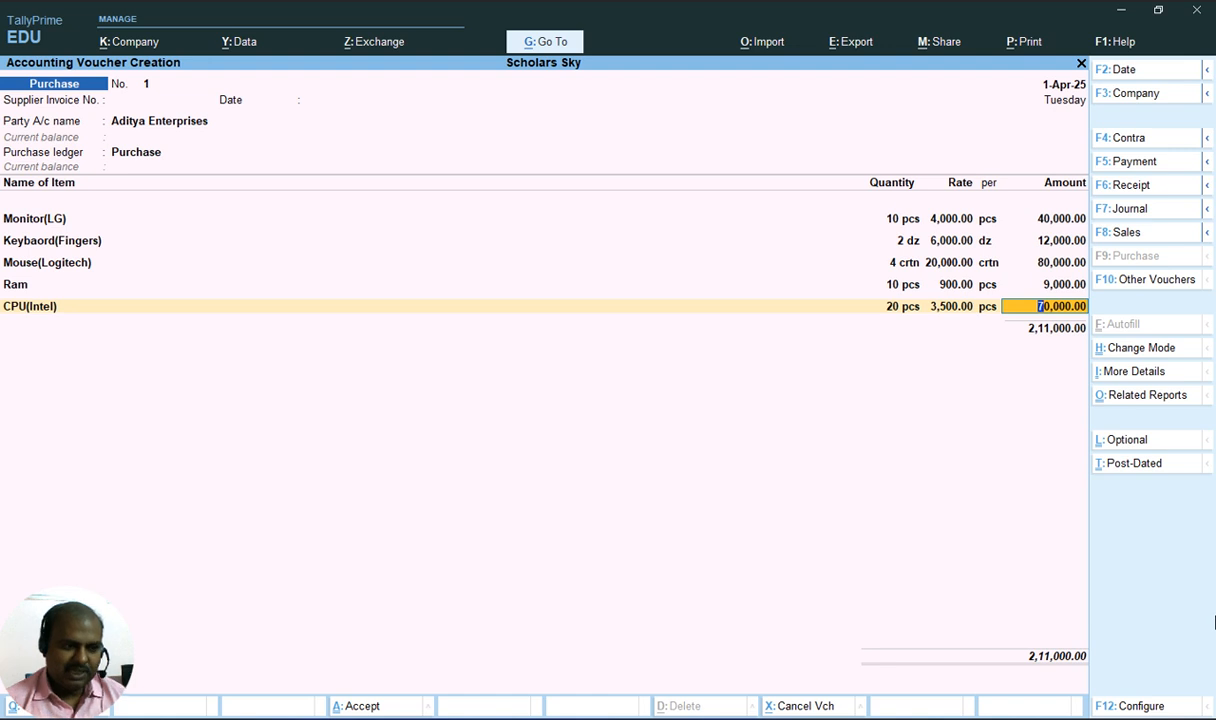
key("Return")
key("Return")
key("Return")
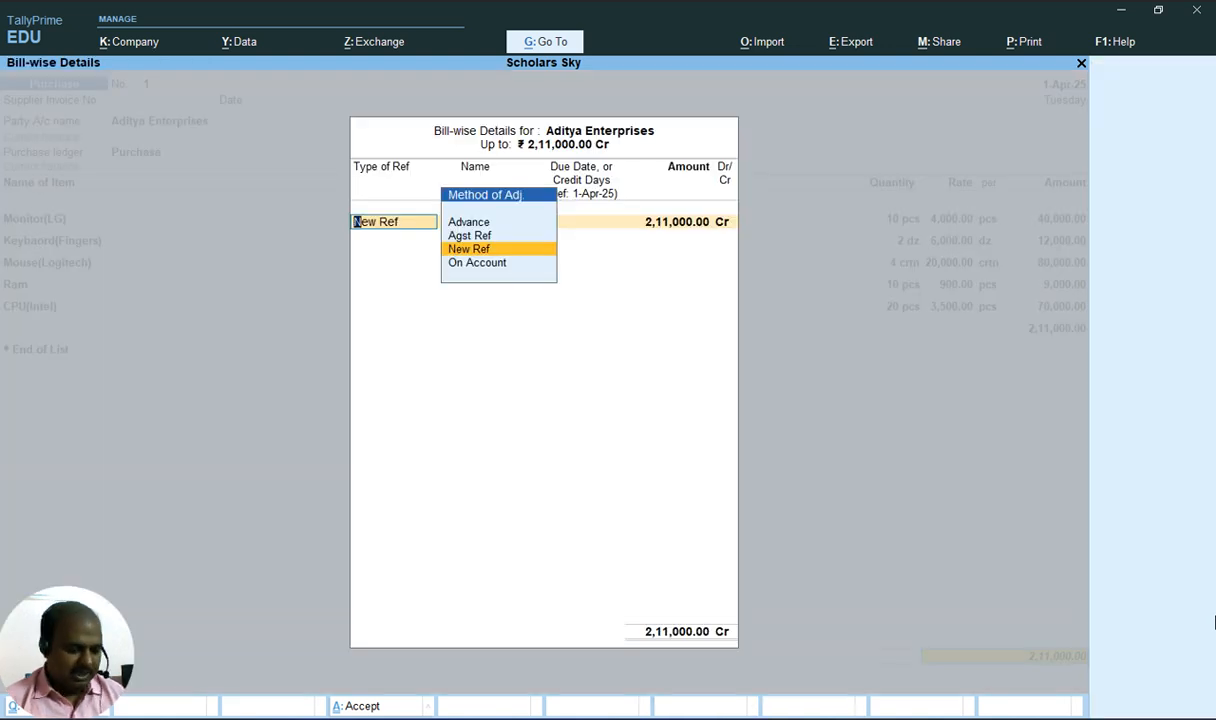
key("alt+Tab")
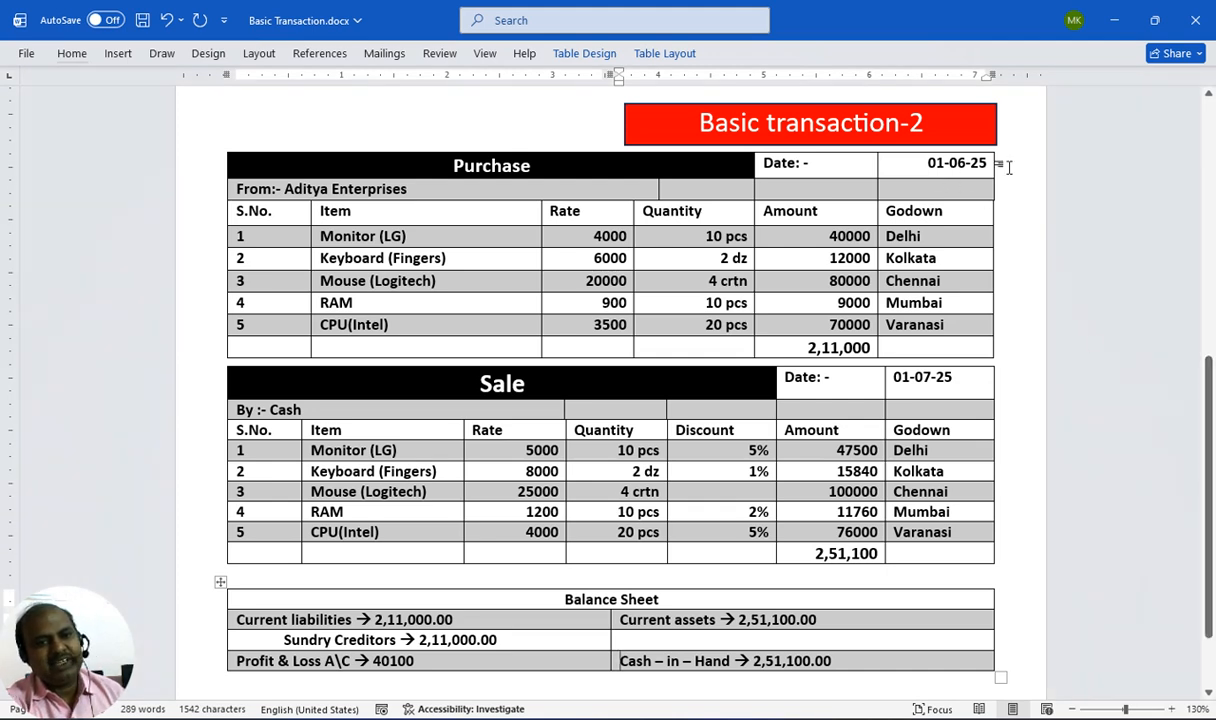
key("alt+Tab")
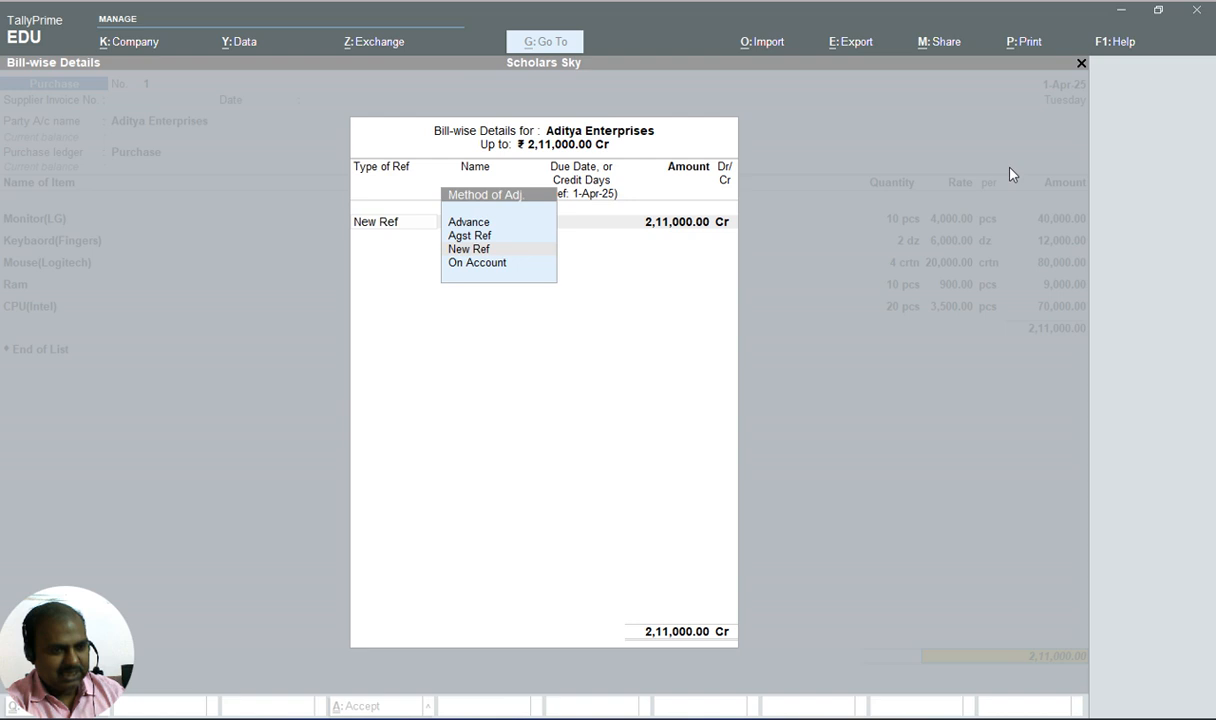
key("Return")
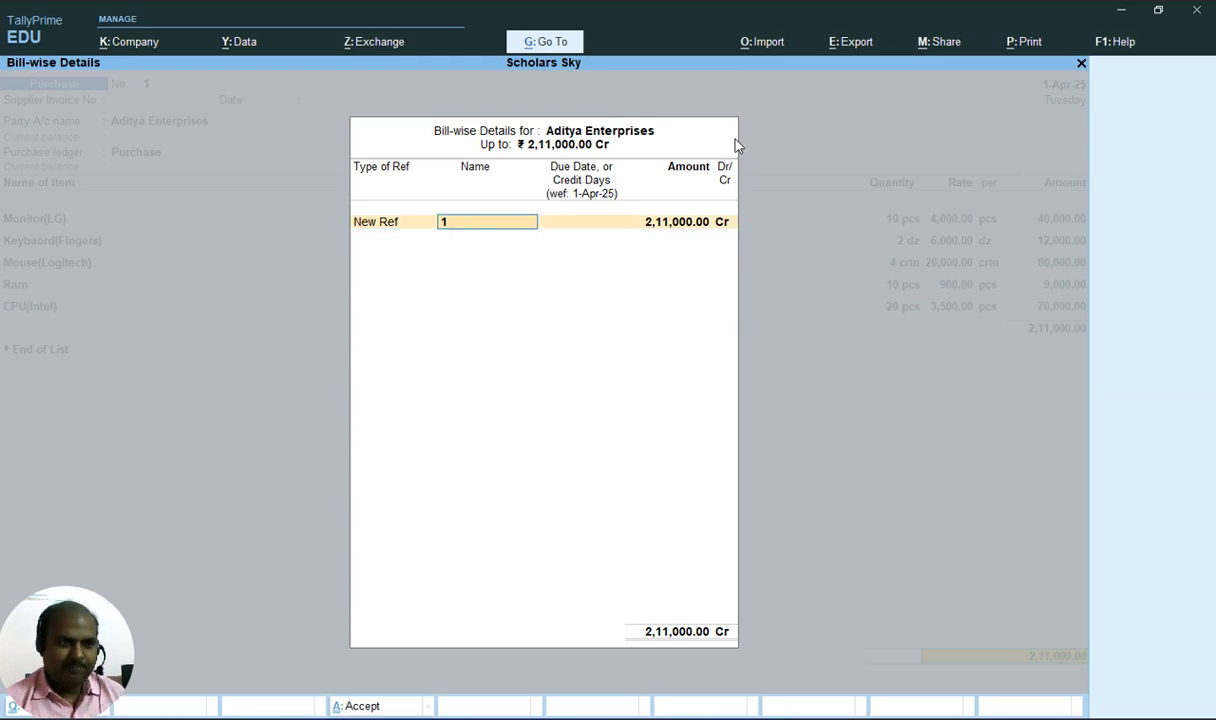
key("Return")
key("Return")
key("Return")
key("Return")
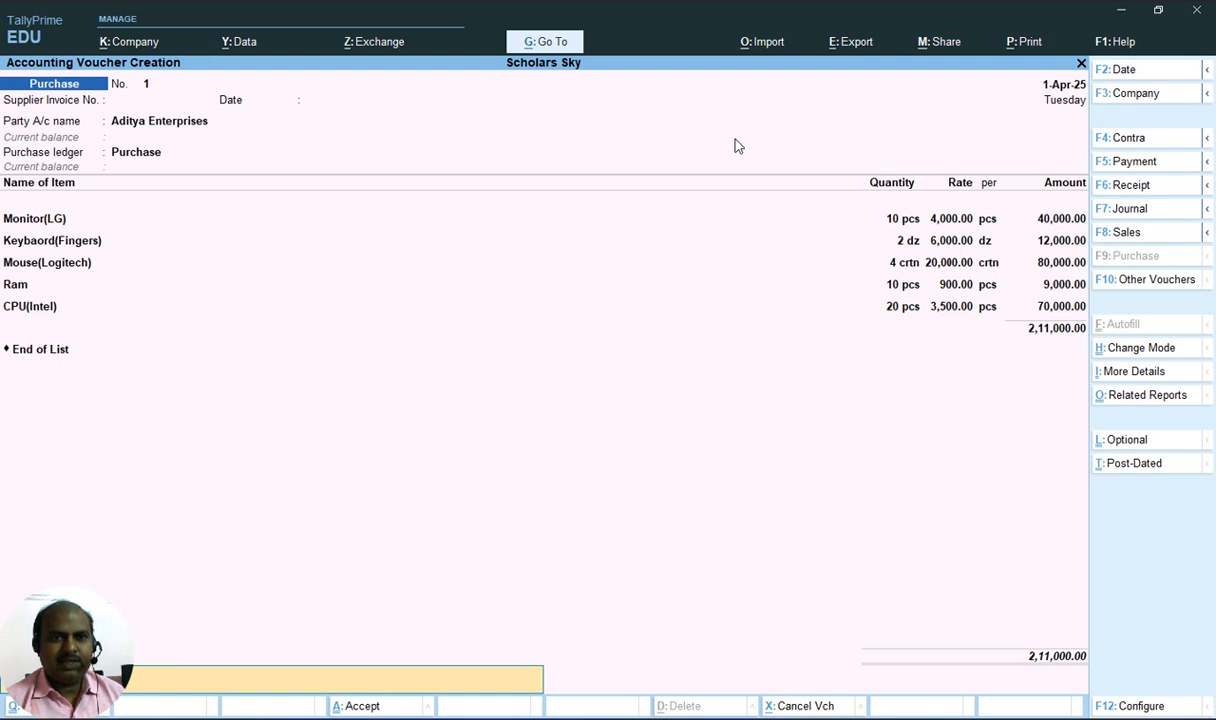
Set the purchase voucher date to 1-6 and save the purchase voucher
key("F2")
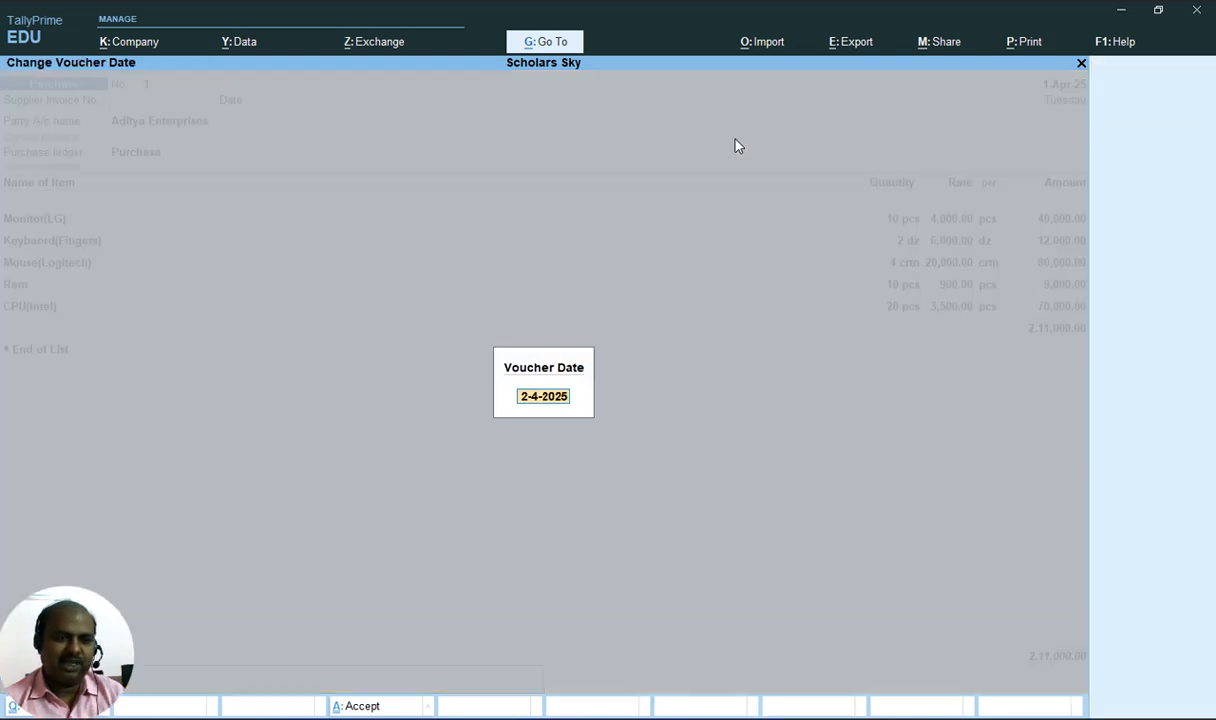
type("1-6")
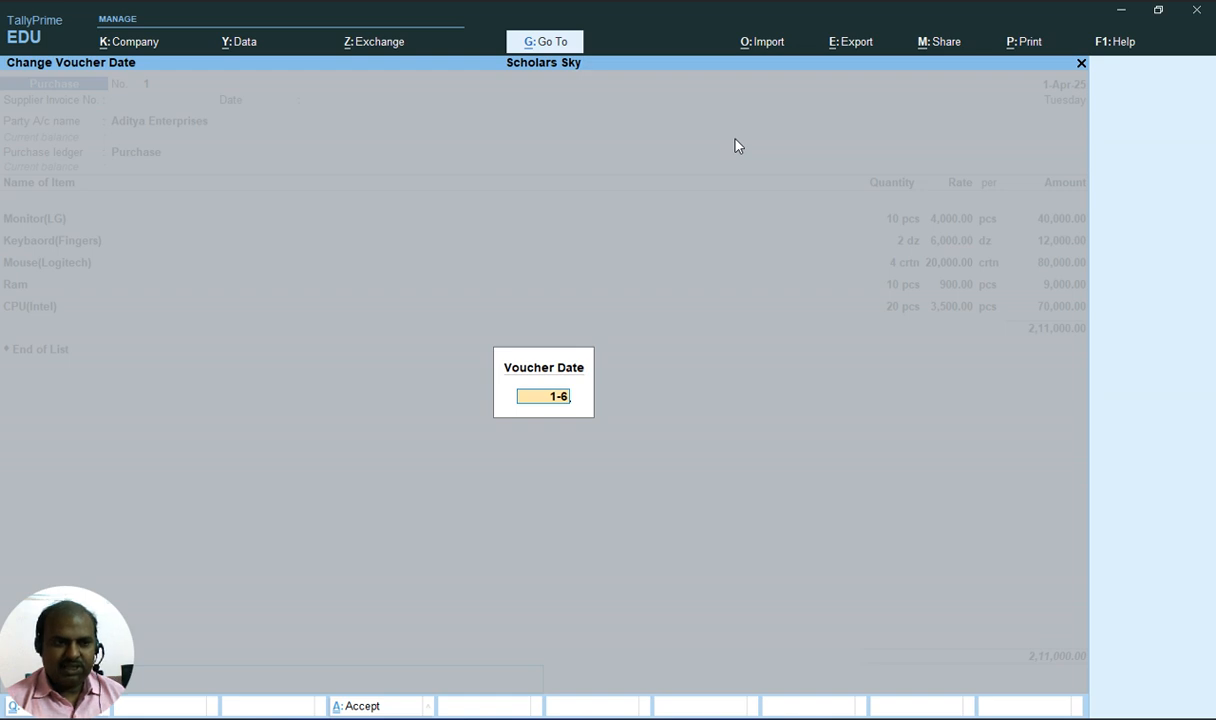
key("Return")
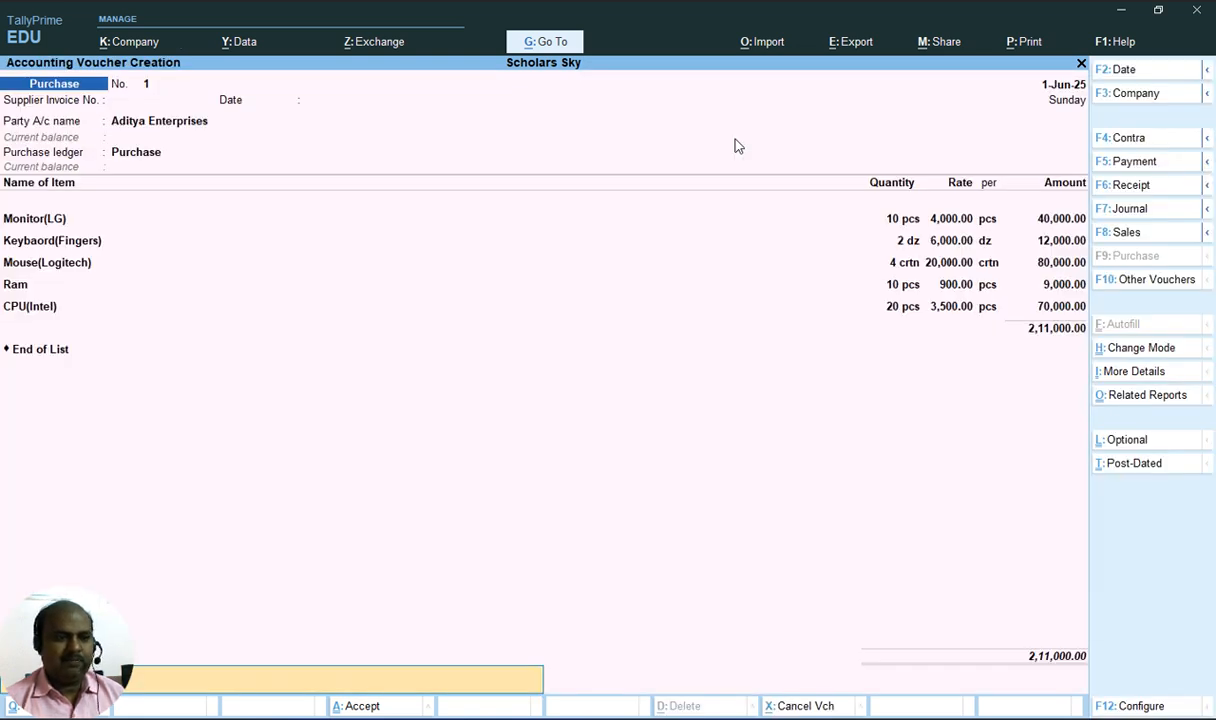
key("Return")
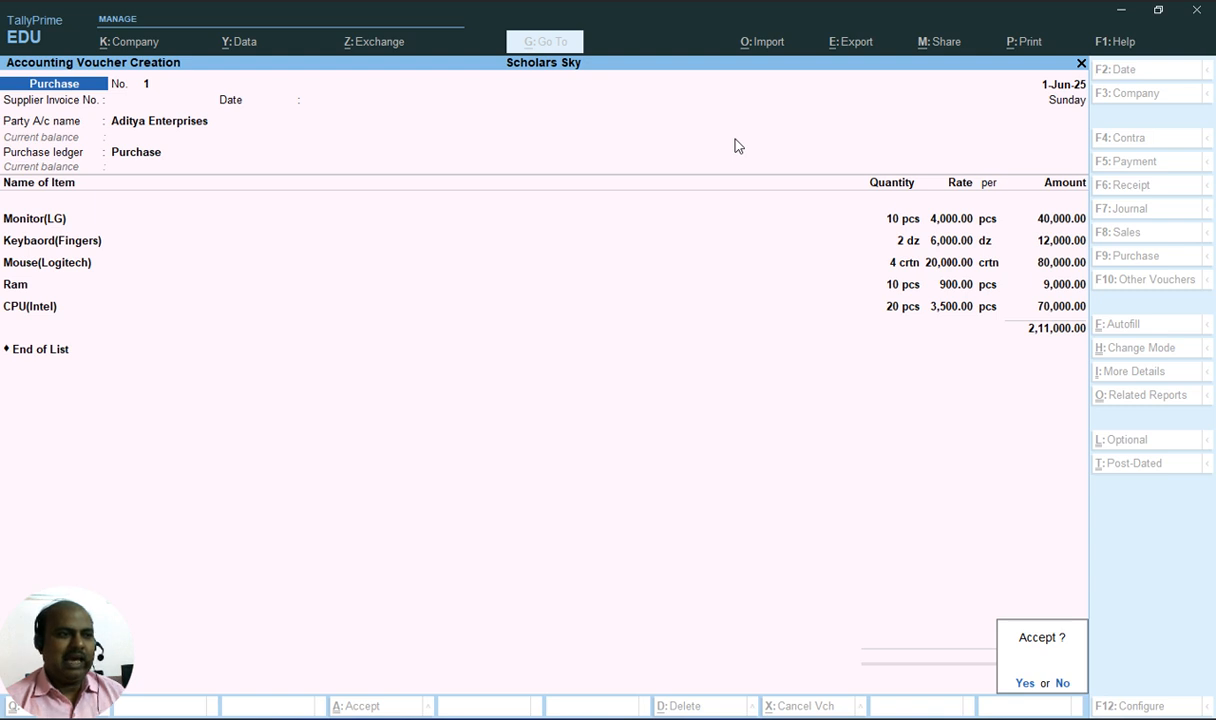
key("y")
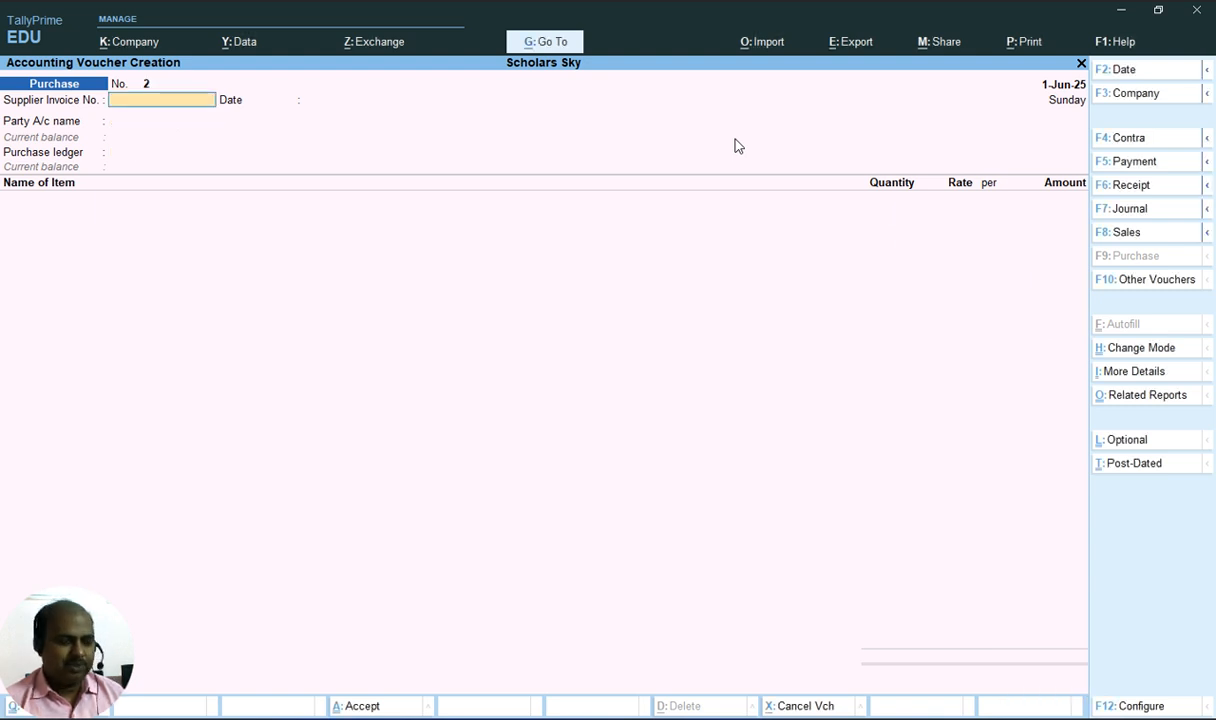
Switch to a Sales voucher and choose Cash as the party ledger
key("alt+Tab")
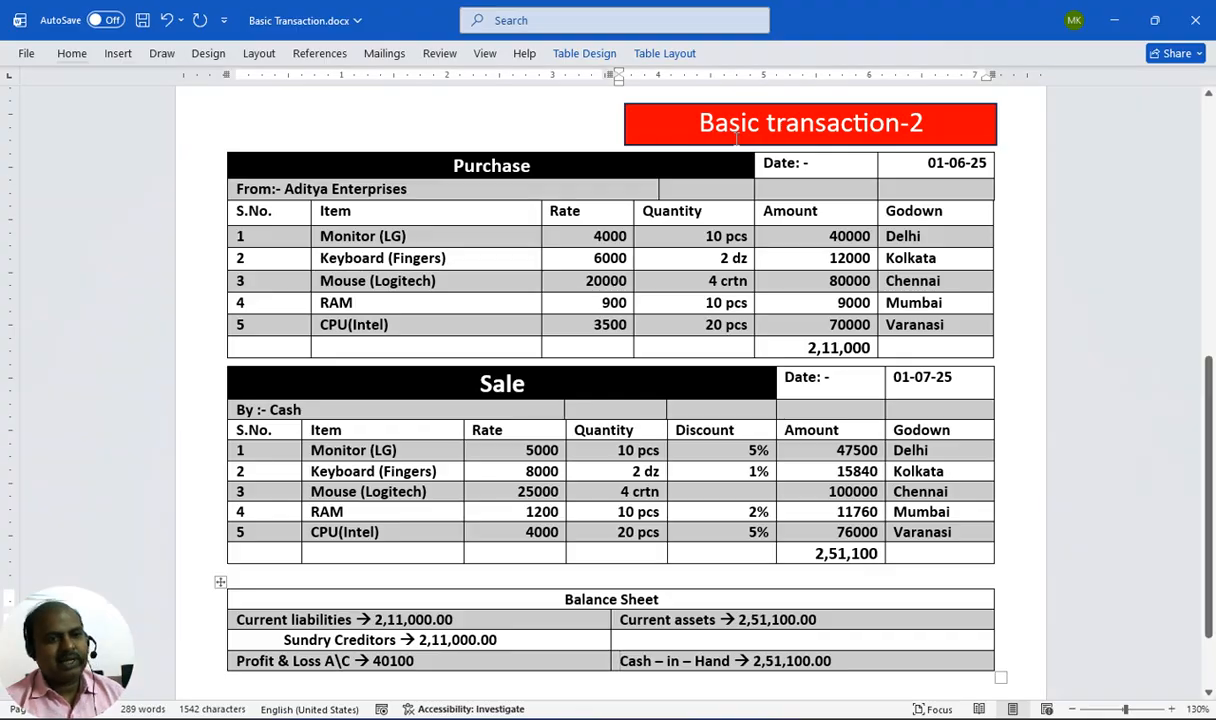
scroll(546, 326, "up", 1)
scroll(524, 337, "down", 2)
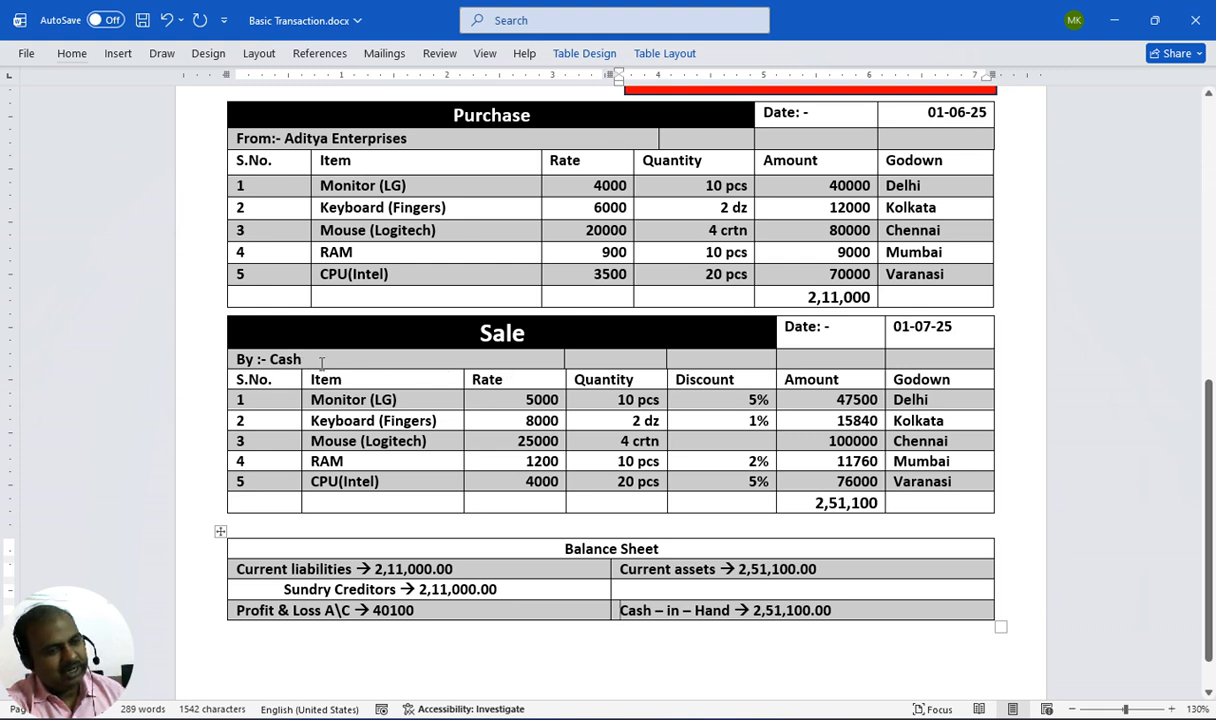
scroll(306, 346, "down", 1)
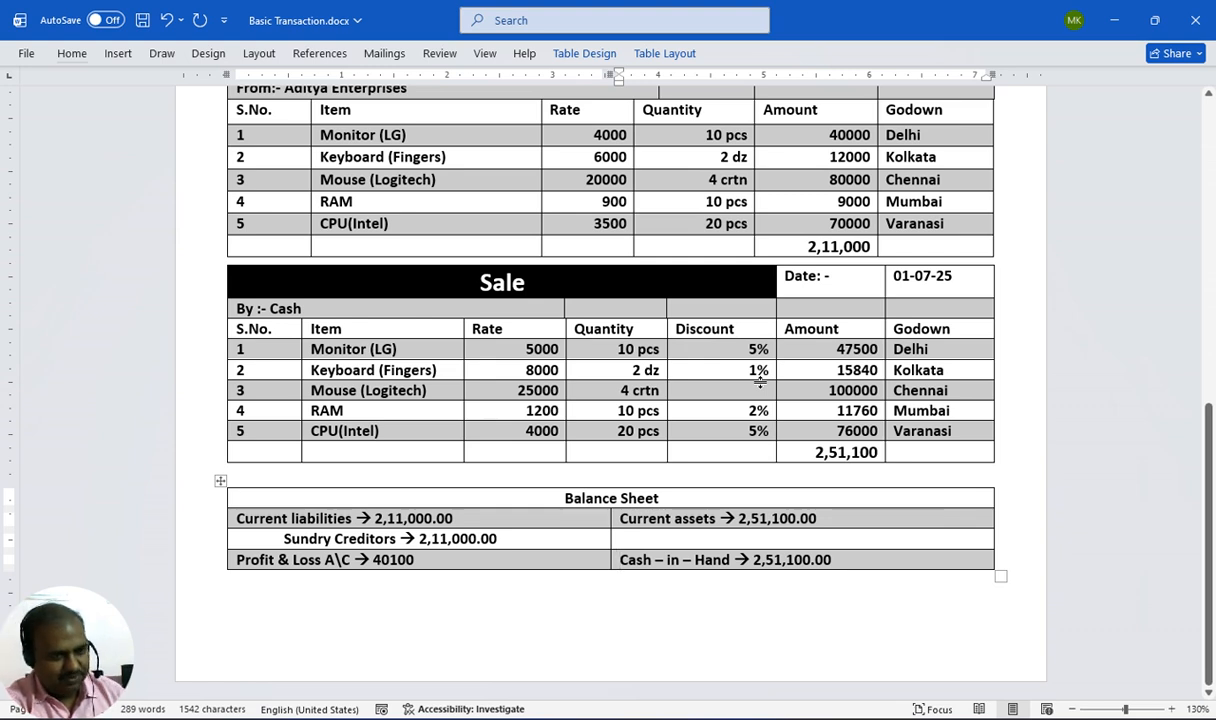
key("alt+Tab")
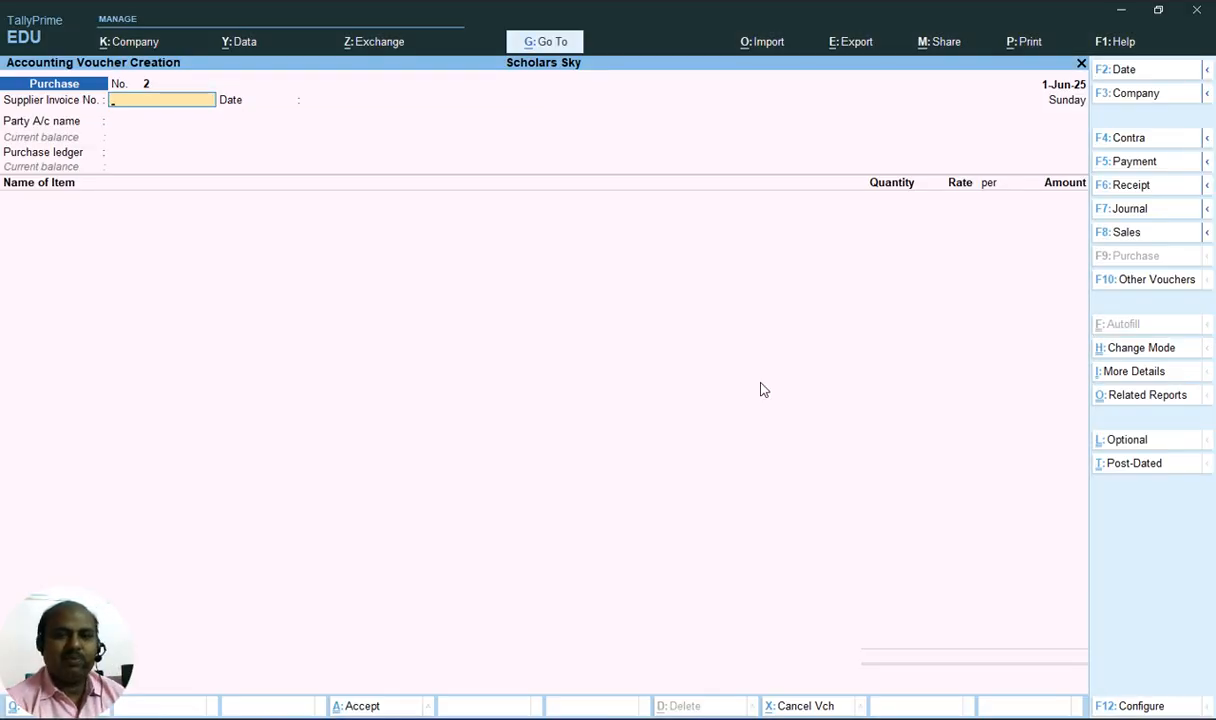
left_click(1118, 233)
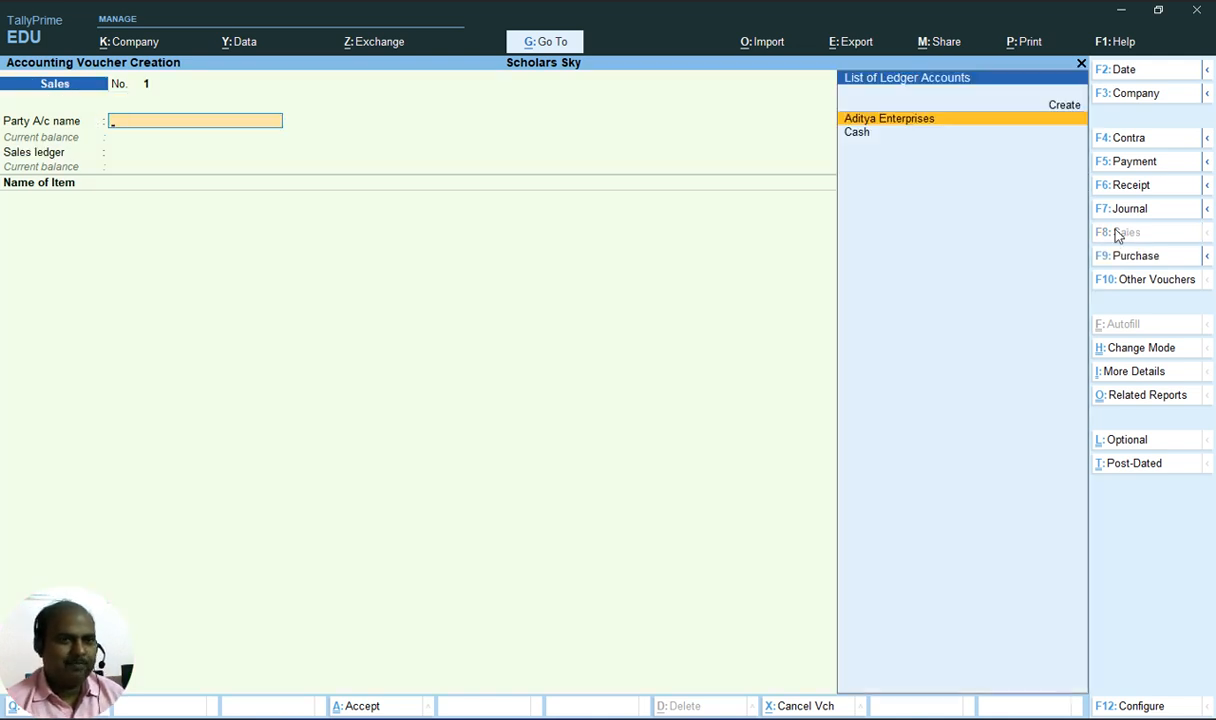
key("Down")
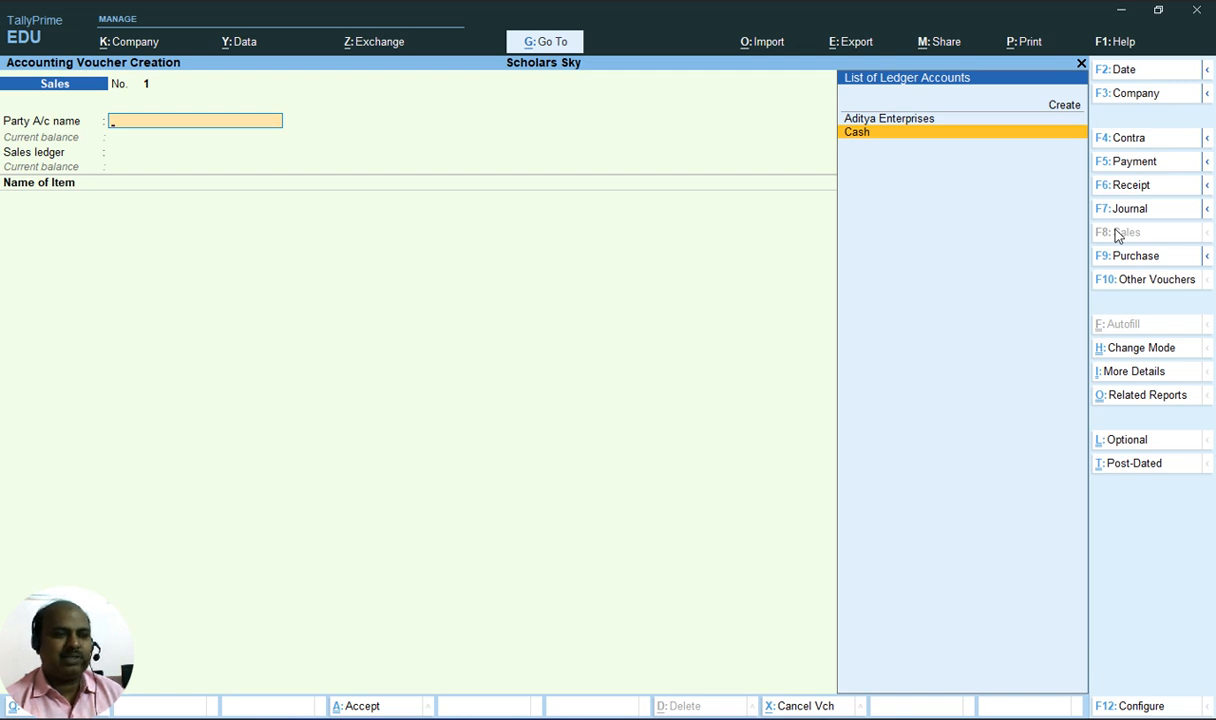
key("Return")
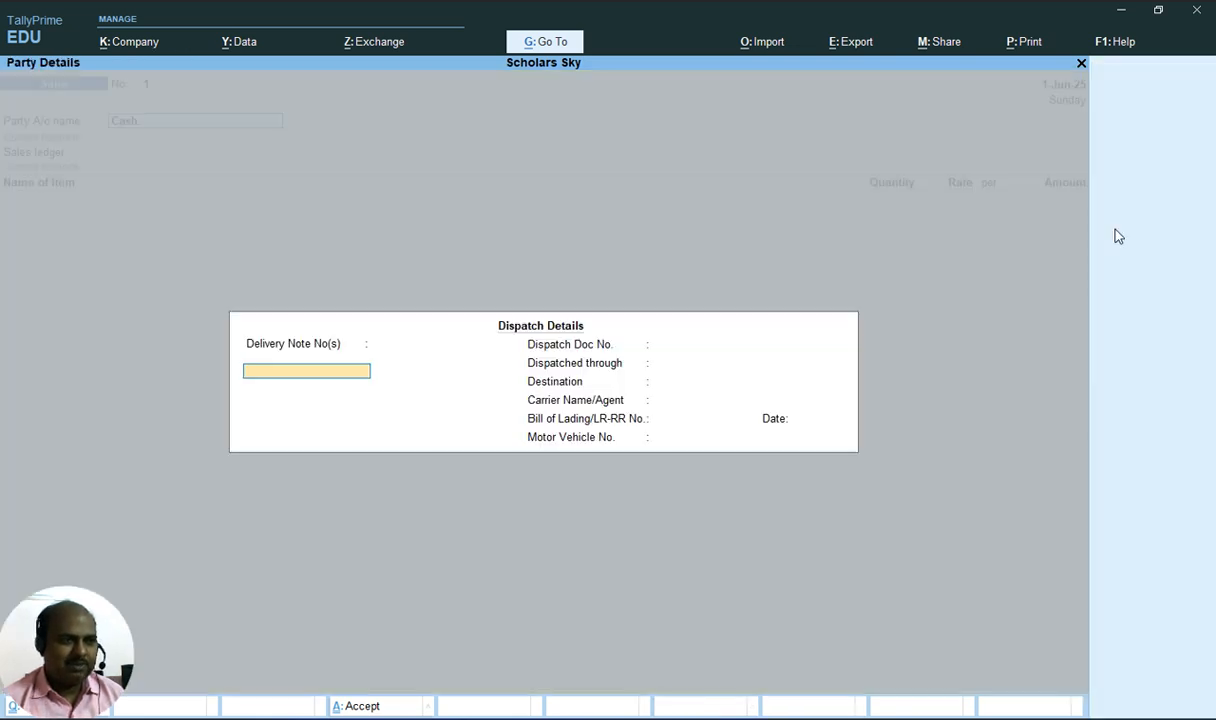
Accept the dispatch details and the Cash party details without changes
key("ctrl+a")
key("Return")
key("Return")
key("Return")
key("Return")
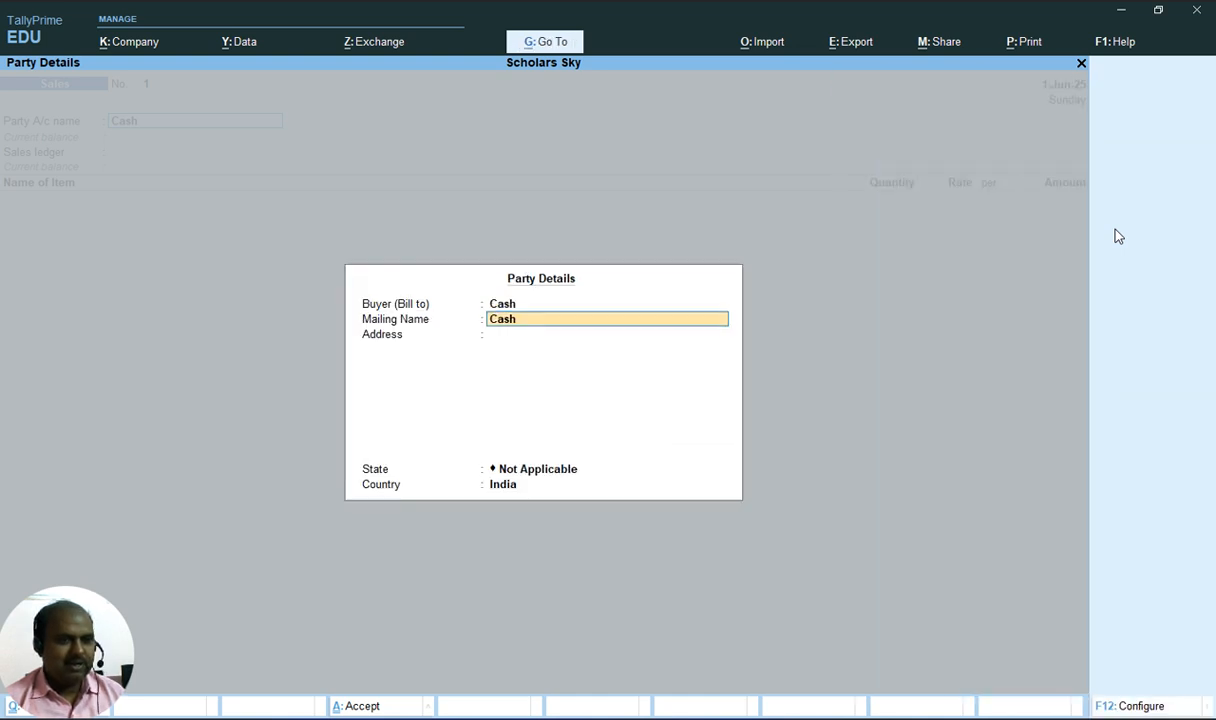
key("Return")
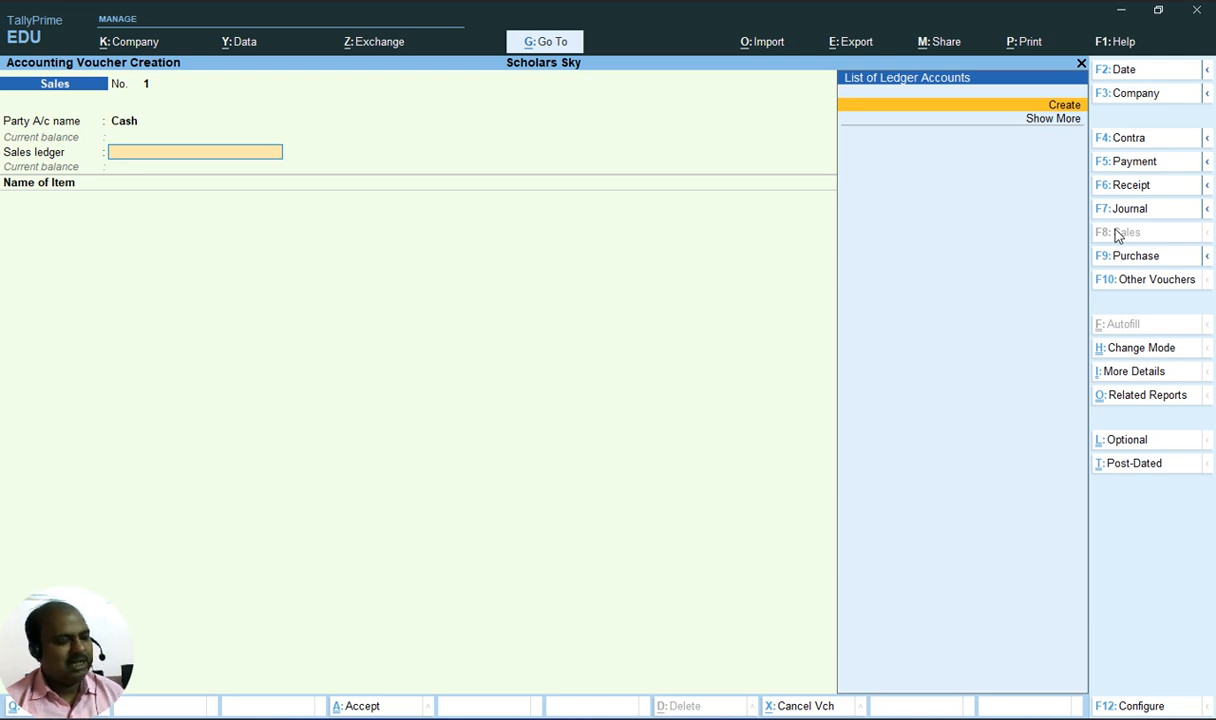
Create a ledger named Sales under Sales Accounts and use it as the sales ledger
key("Return")
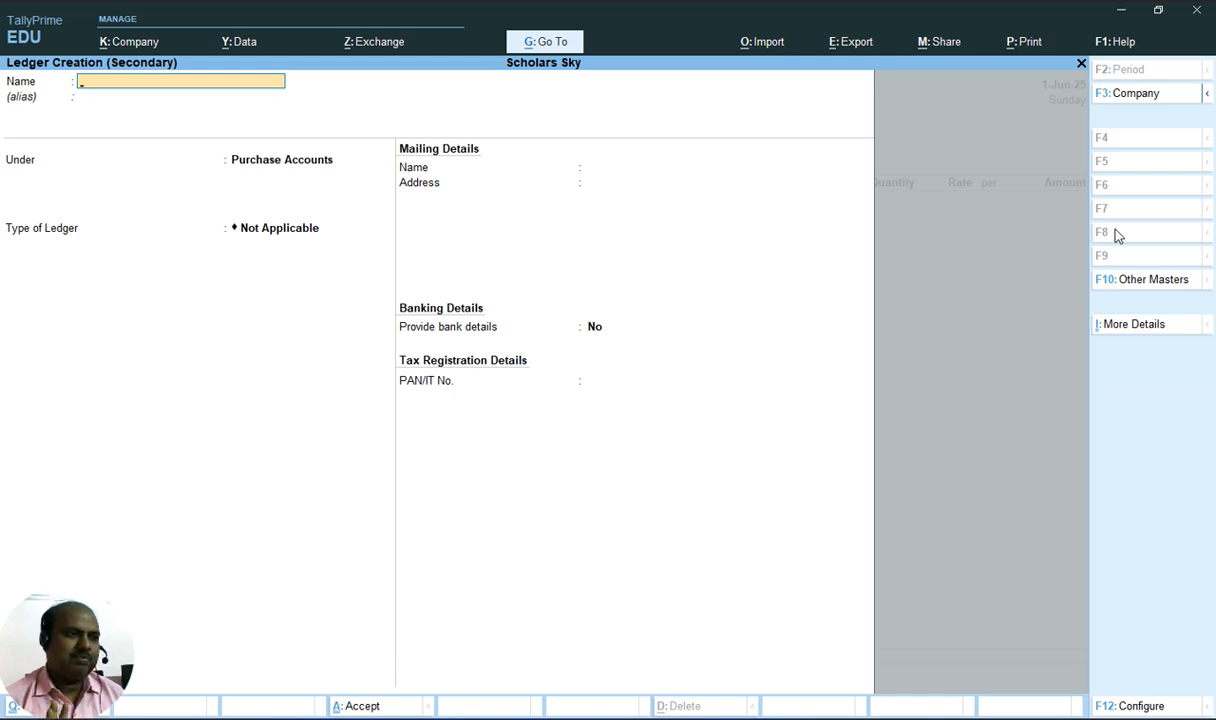
type("Sales")
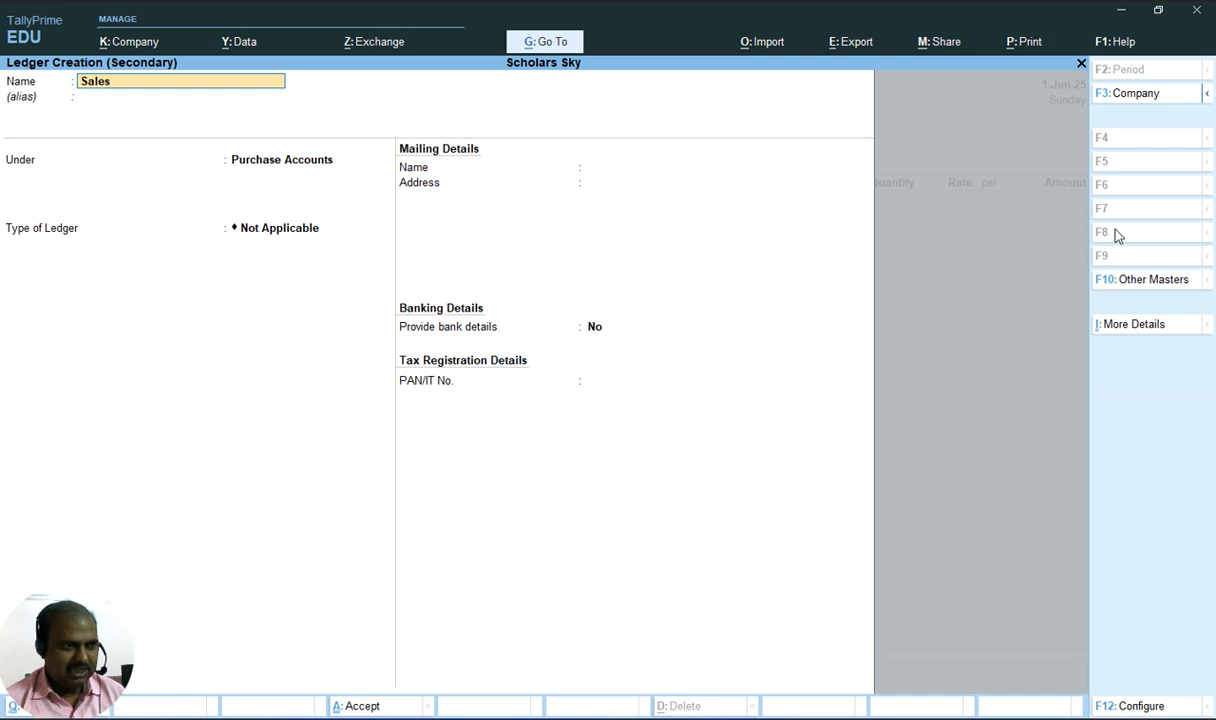
key("Return")
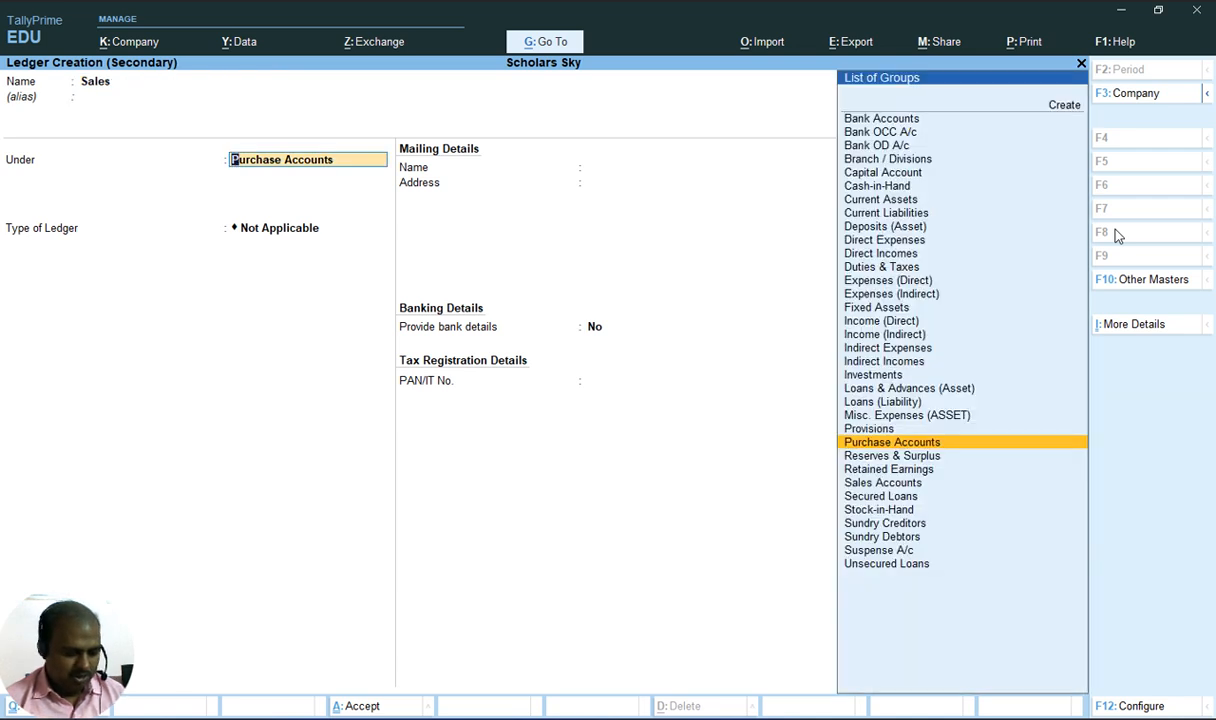
type("Sa")
key("Return")
key("Return")
key("Return")
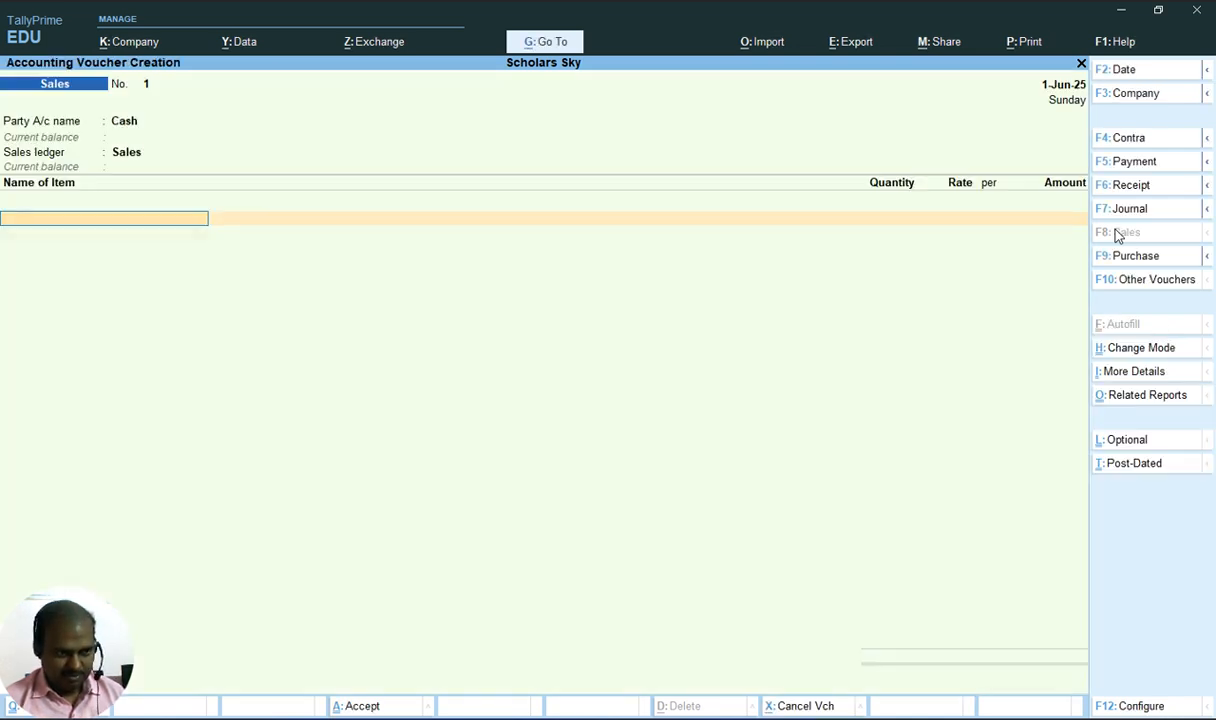
Add Monitor(LG) as the first sales item and set its allocation location to Delhi
key("alt+Tab")
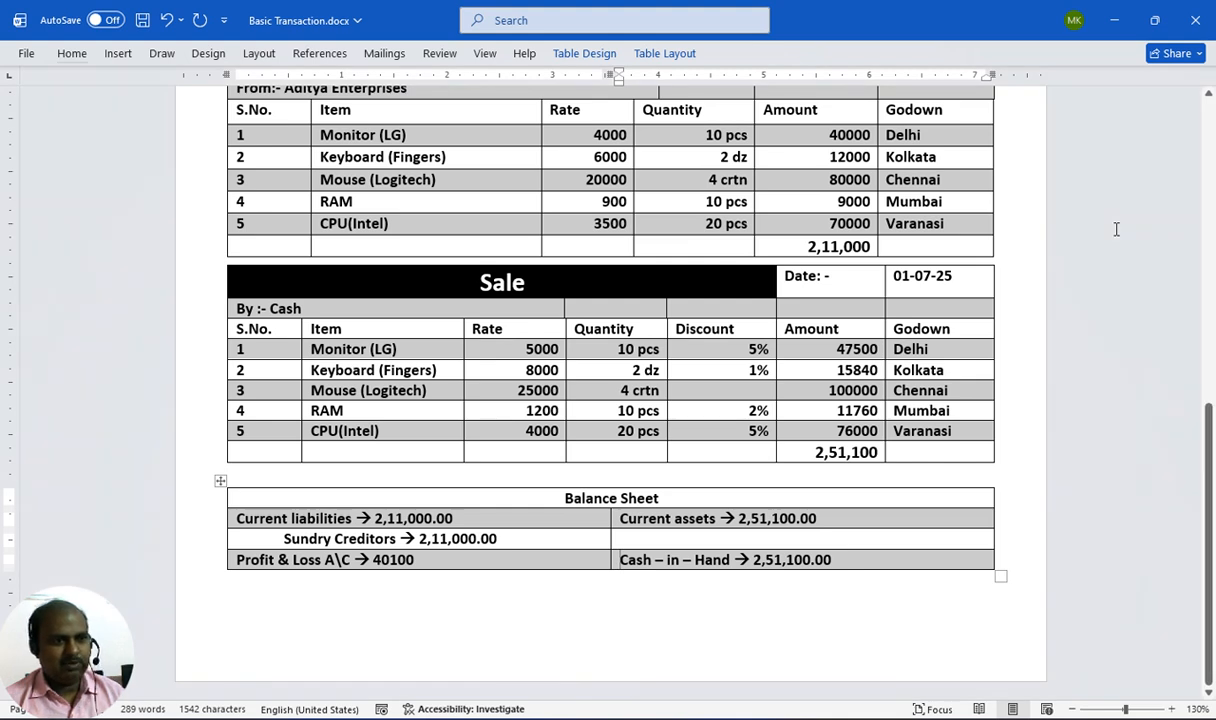
key("alt")
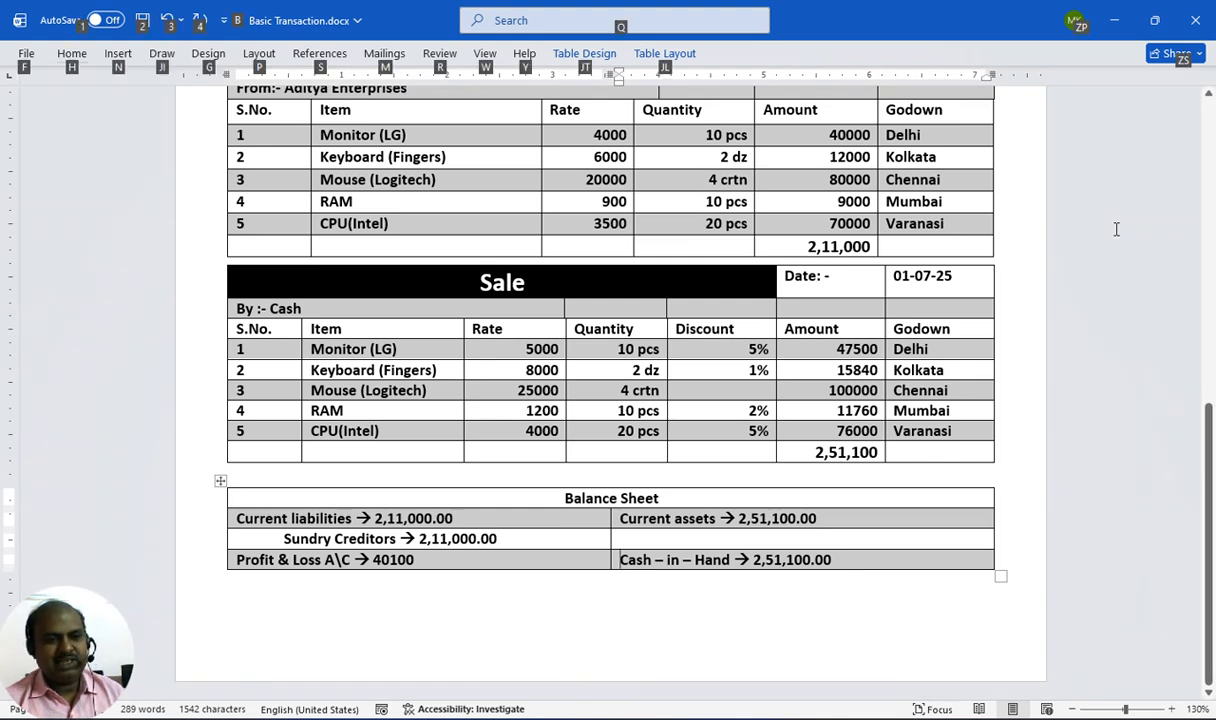
key("alt+Tab")
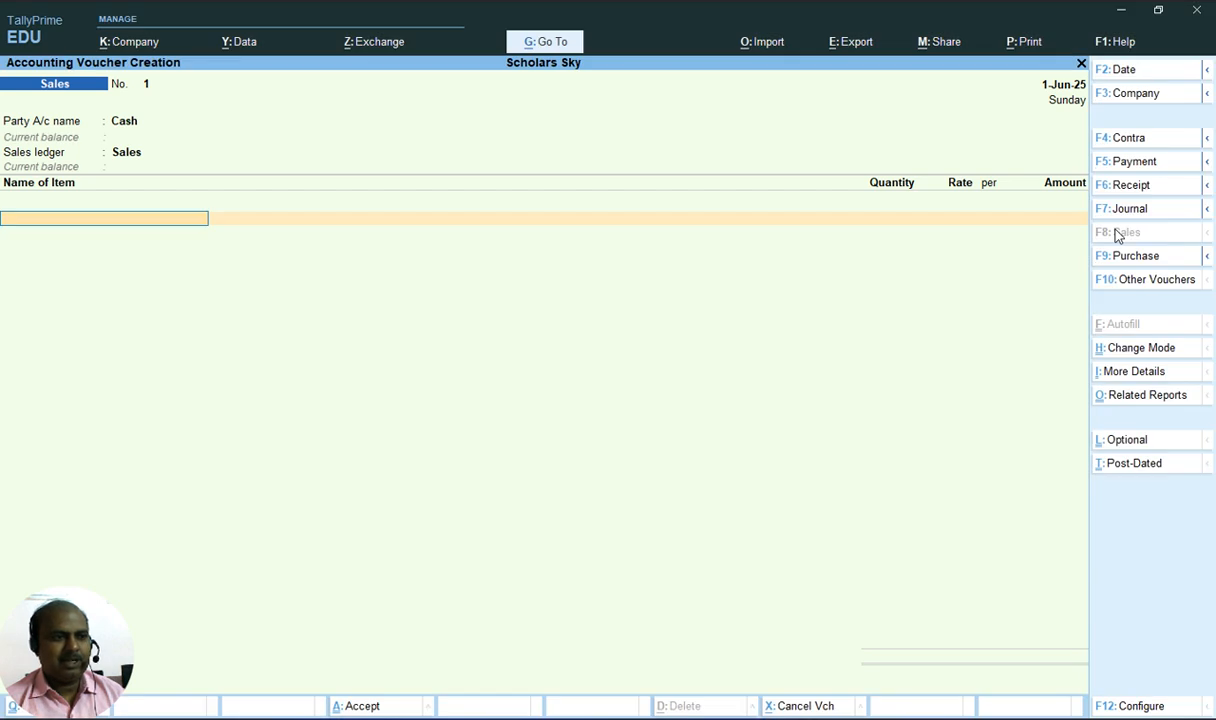
type("M")
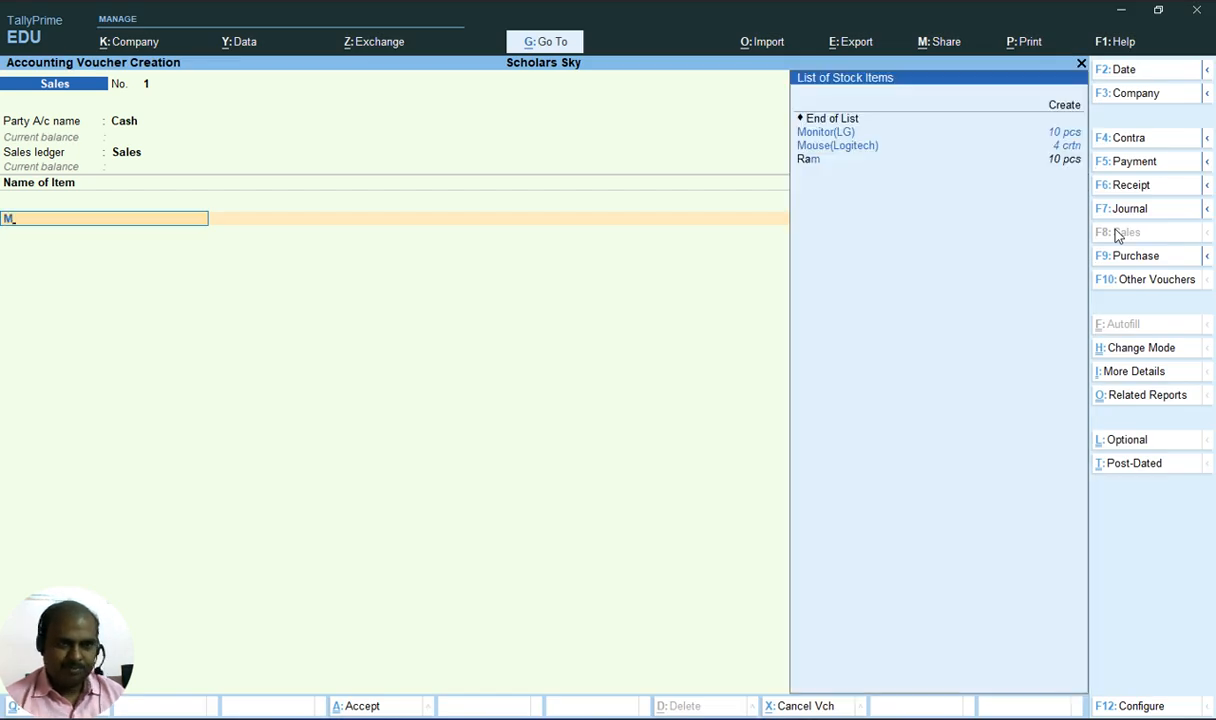
key("Return")
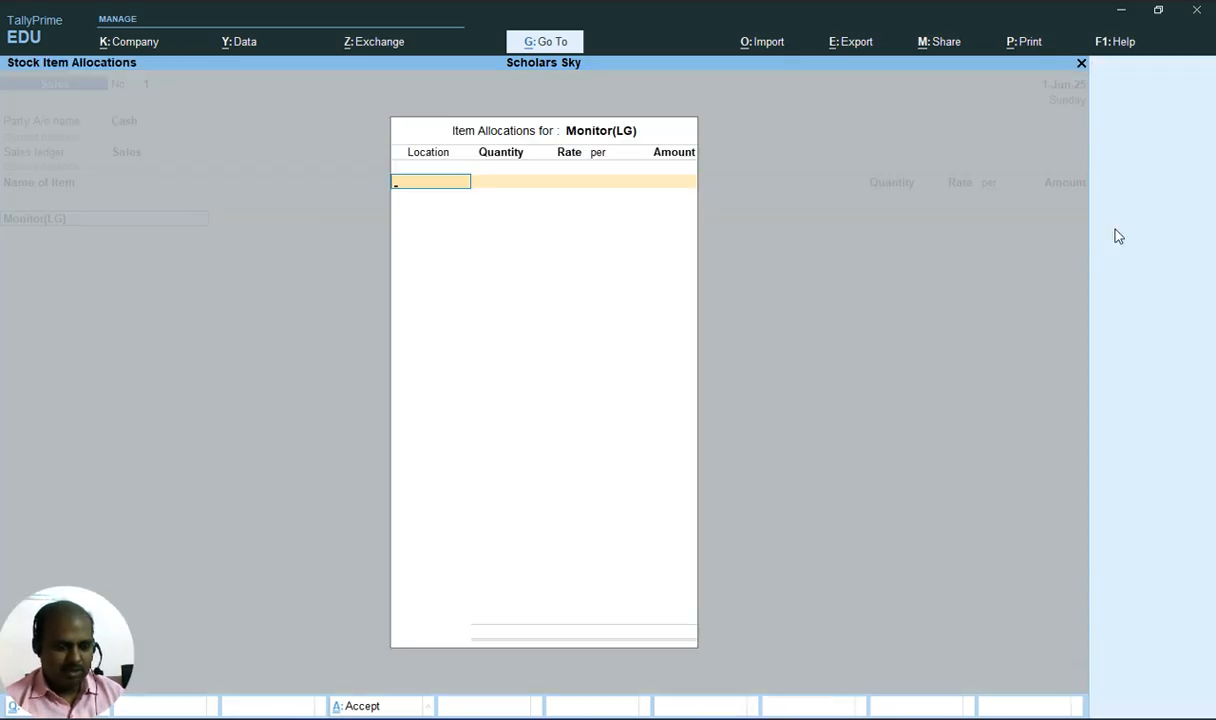
key("alt+Tab")
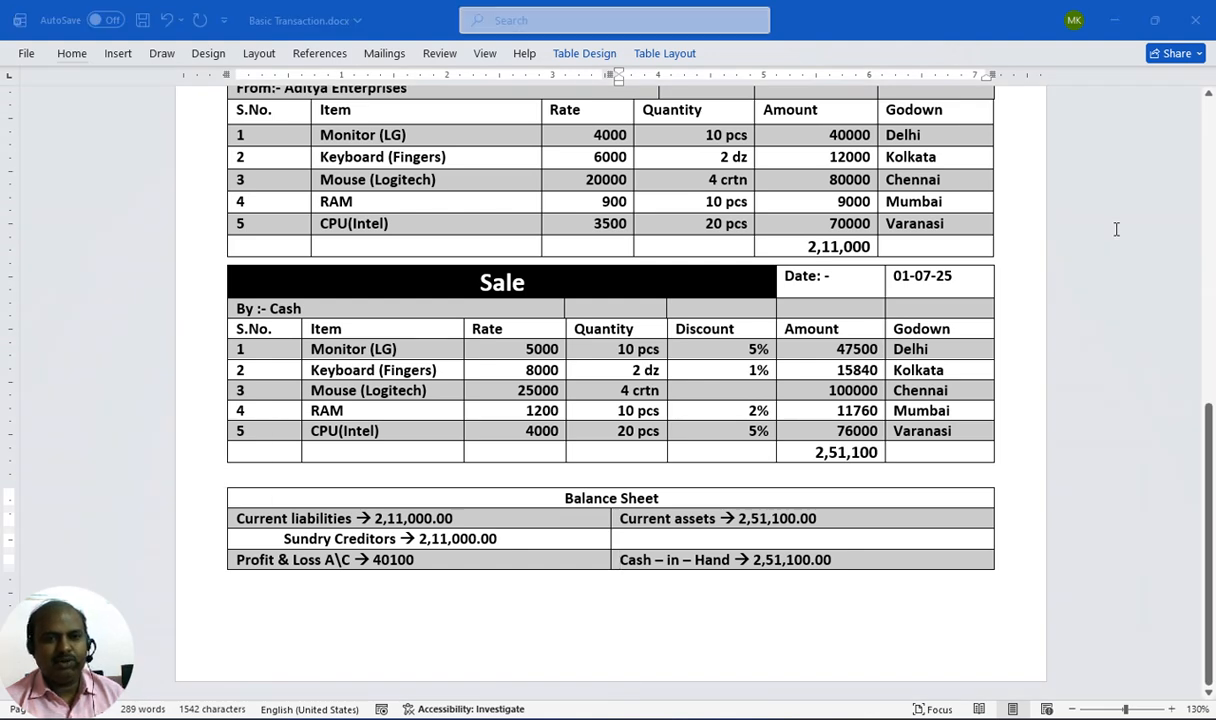
key("alt+Tab")
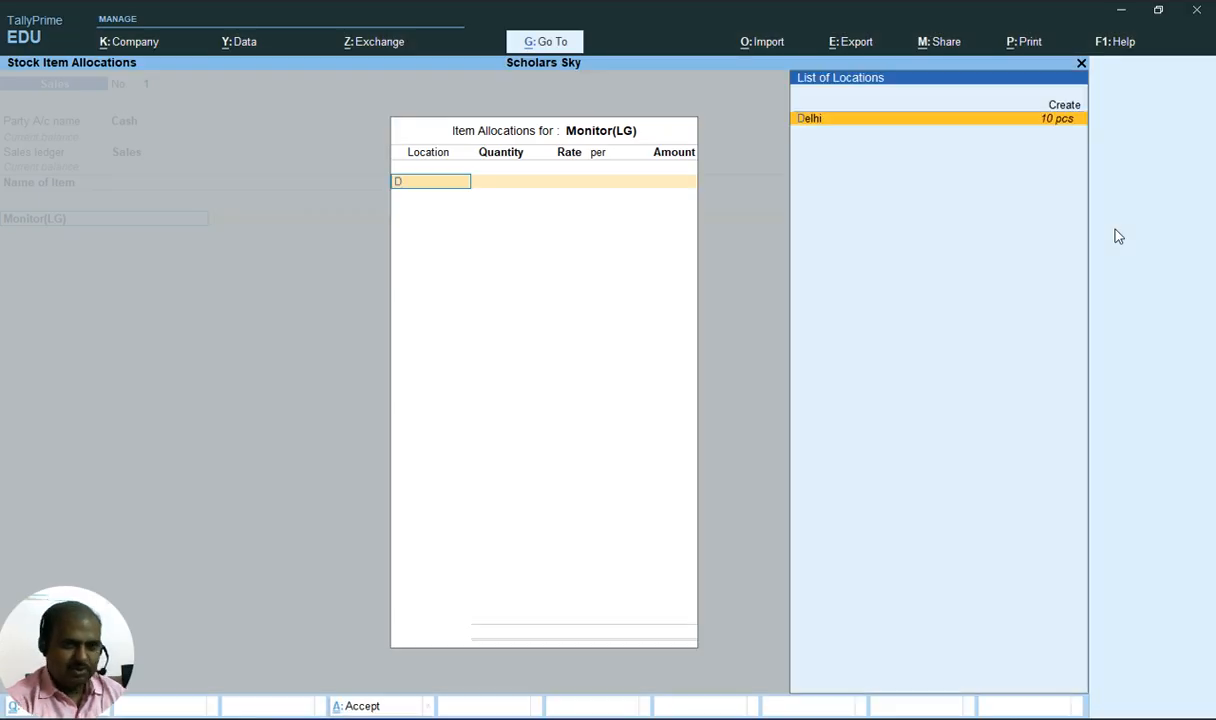
key("Return")
Enter 10 pcs at a rate of 5000 for Monitor(LG) in its allocation
key("alt+Tab")
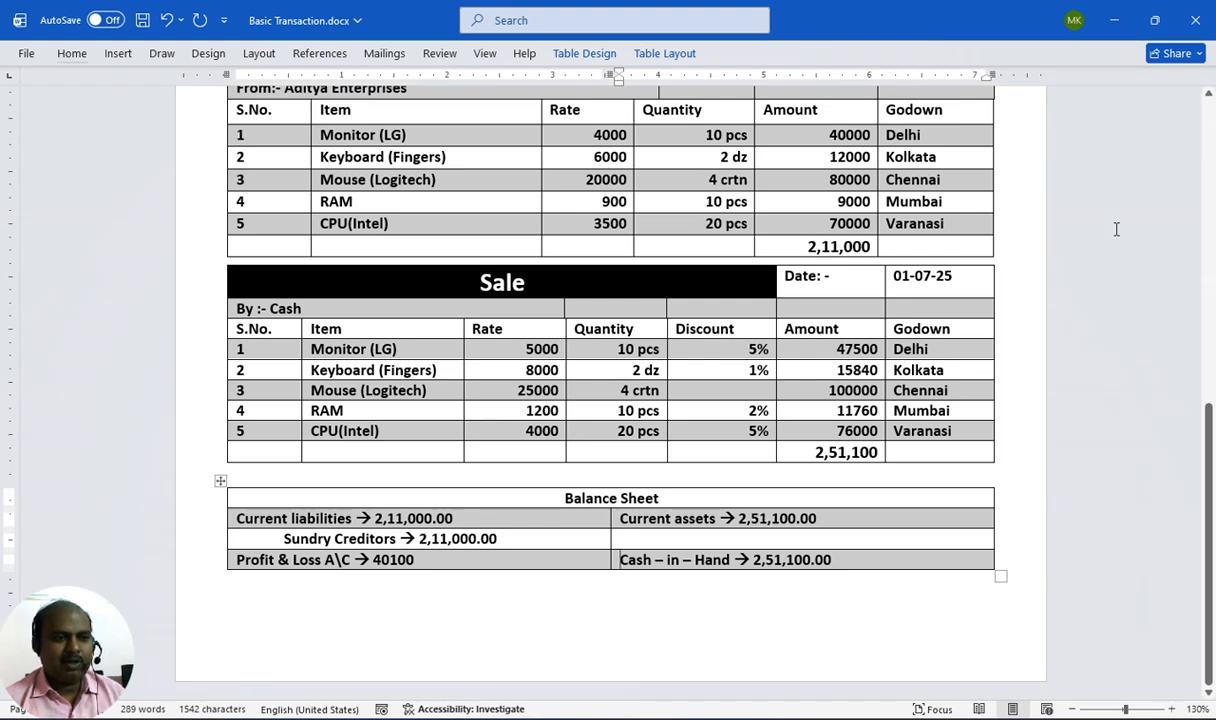
key("alt")
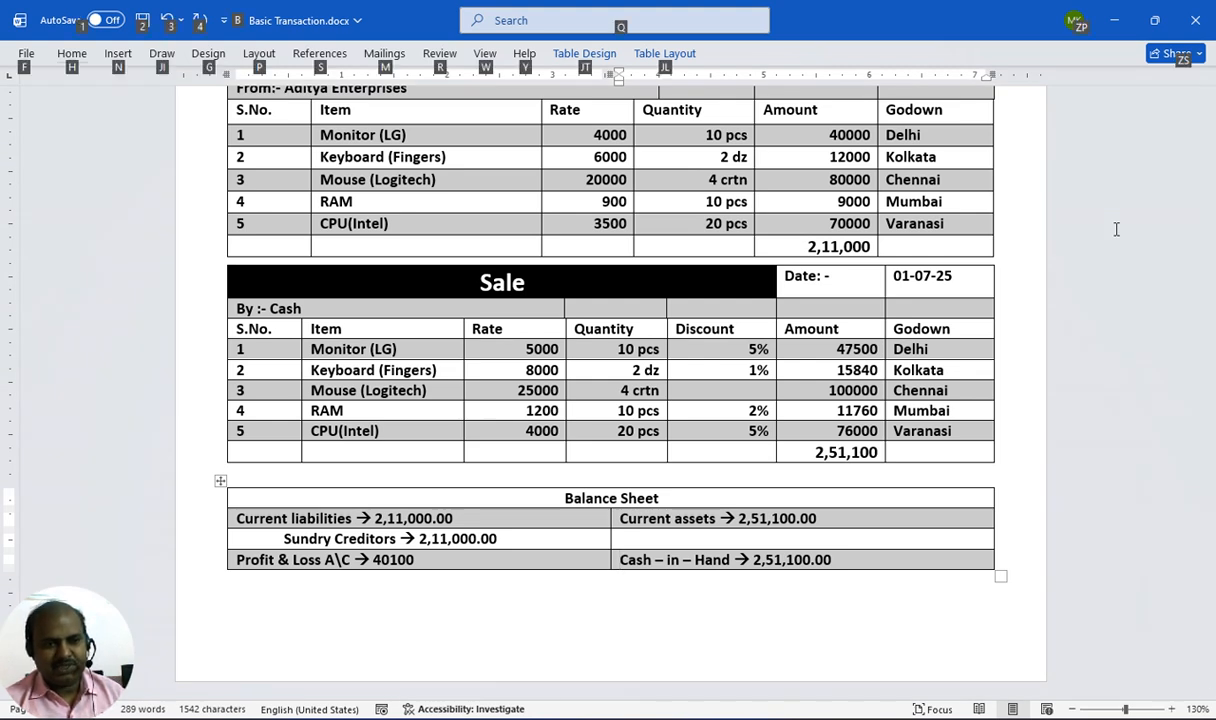
key("alt+Tab")
type("10")
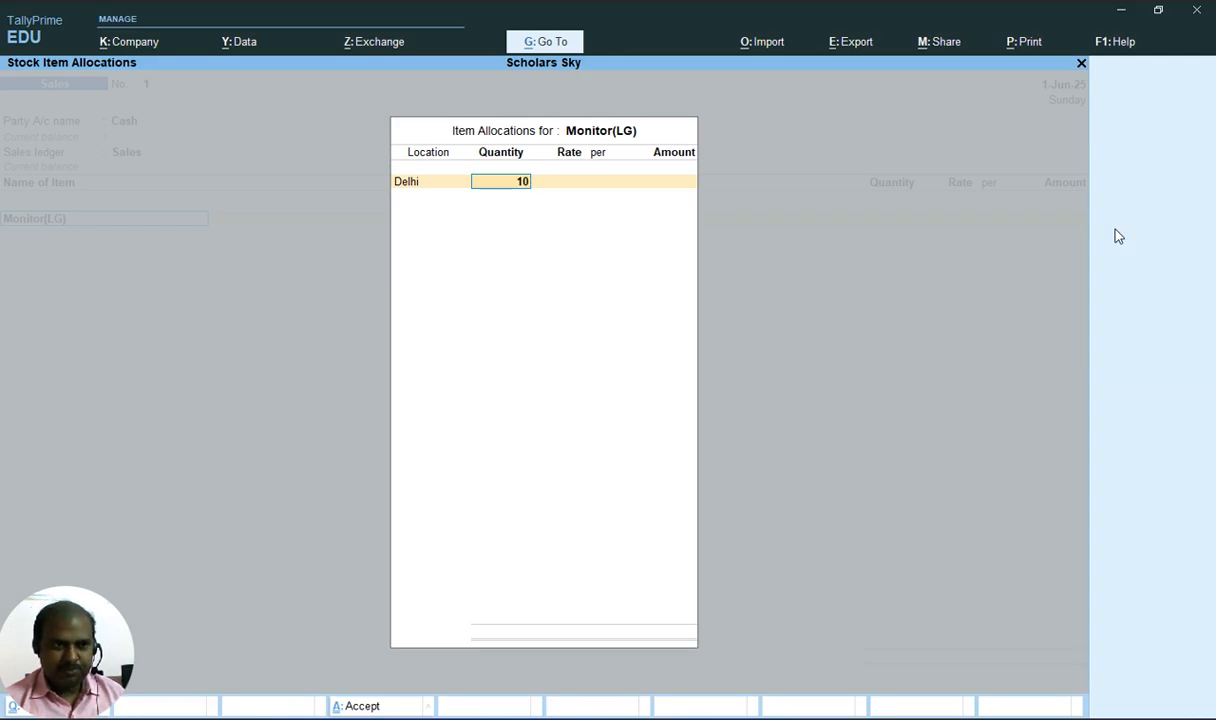
key("Return")
type("5,00")
type("000")
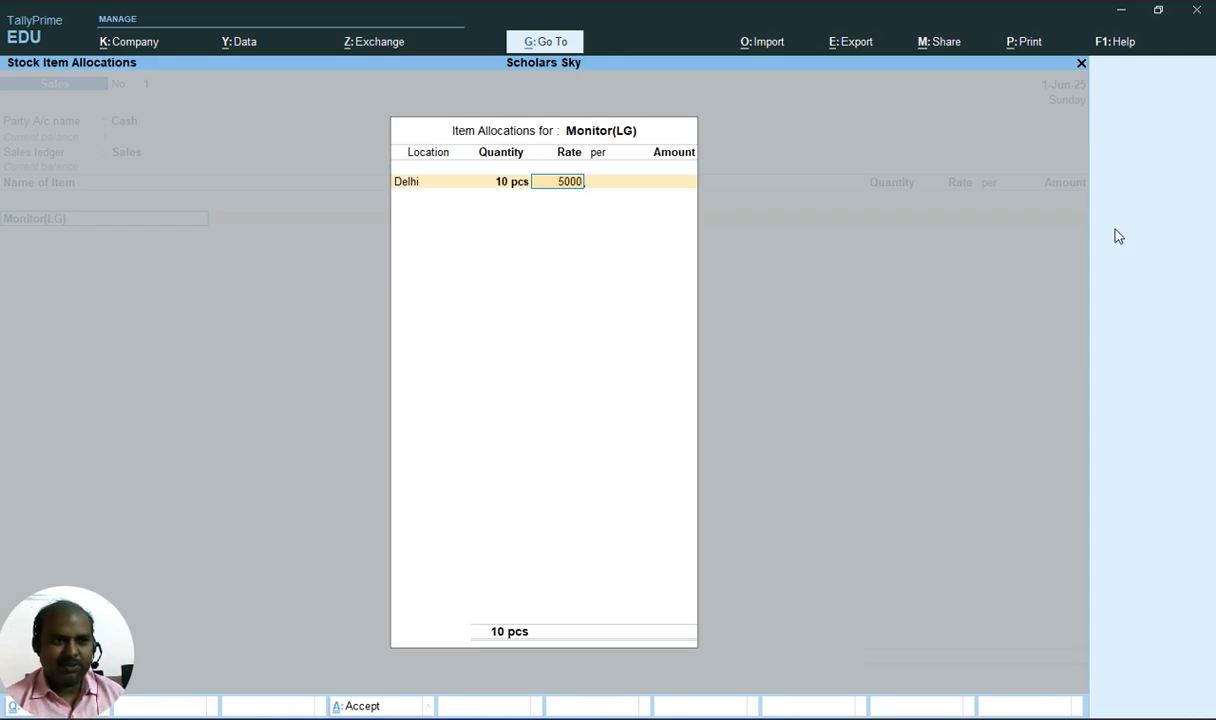
Turn on the Use Discount column in invoices option in the company features
key("Return")
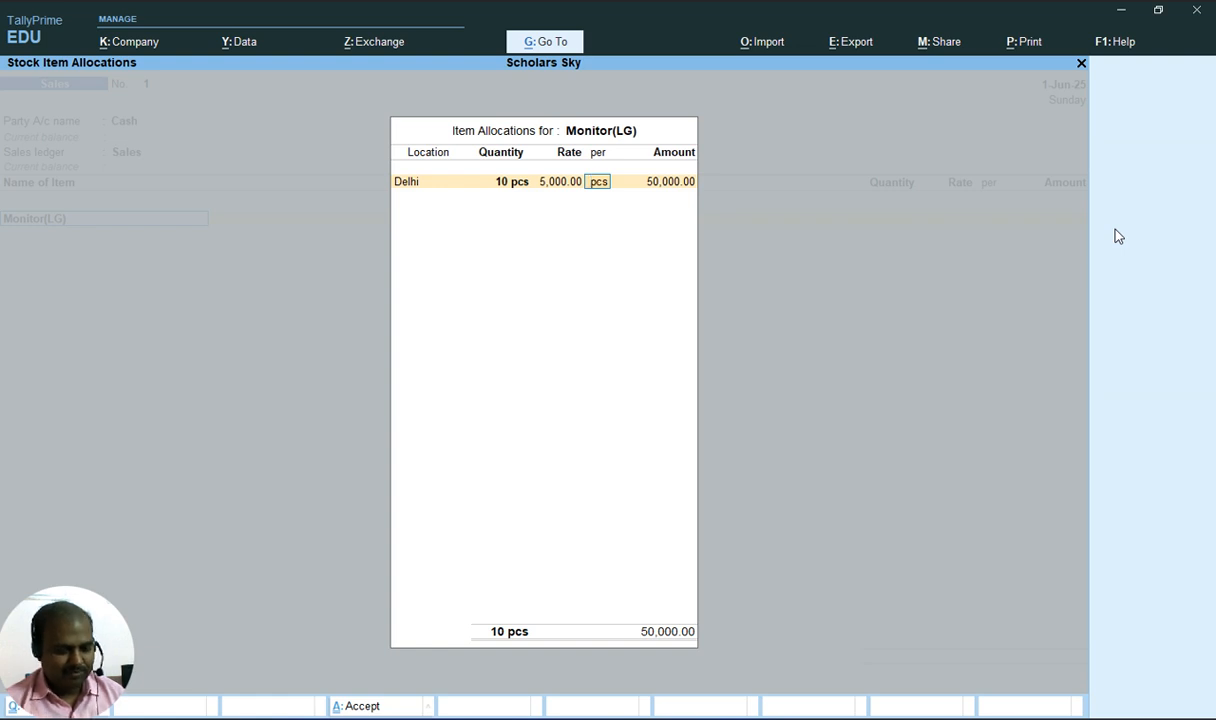
key("BackSpace")
key("BackSpace")
key("BackSpace")
key("BackSpace")
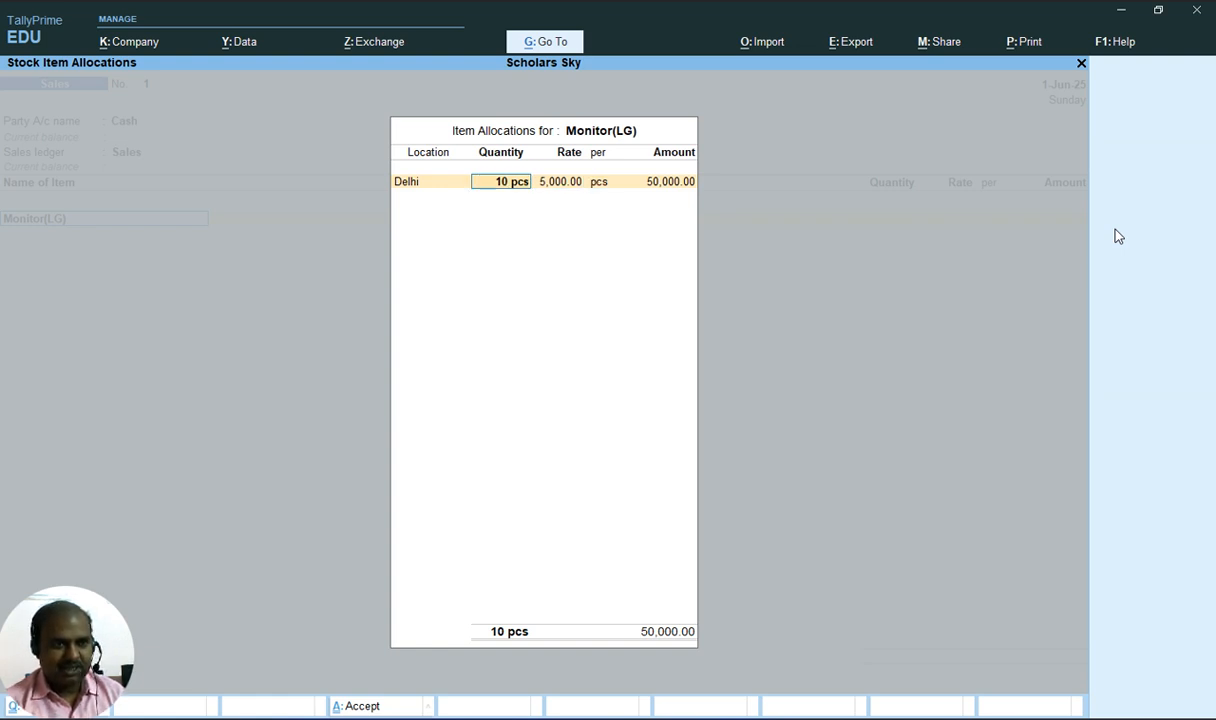
key("F11")
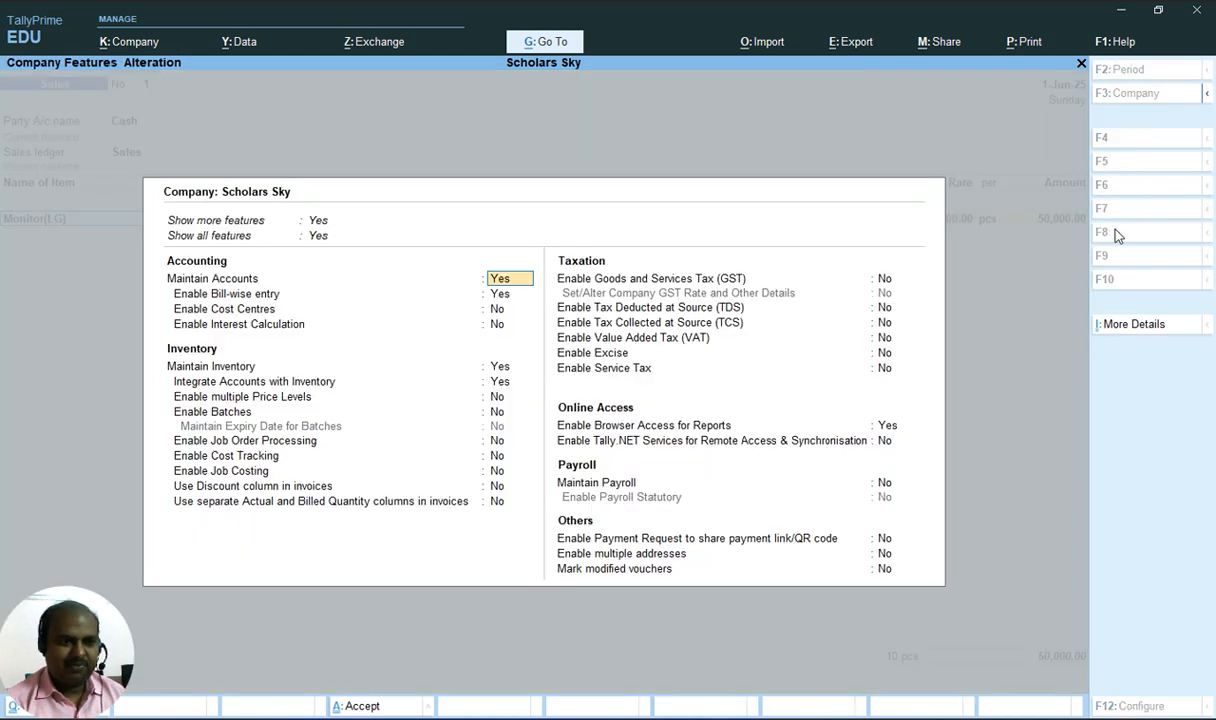
key("Down")
key("Down")
key("Down")
key("Down")
key("Down")
key("Down")
key("Down")
key("Down")
key("Down")
key("Down")
key("Down")
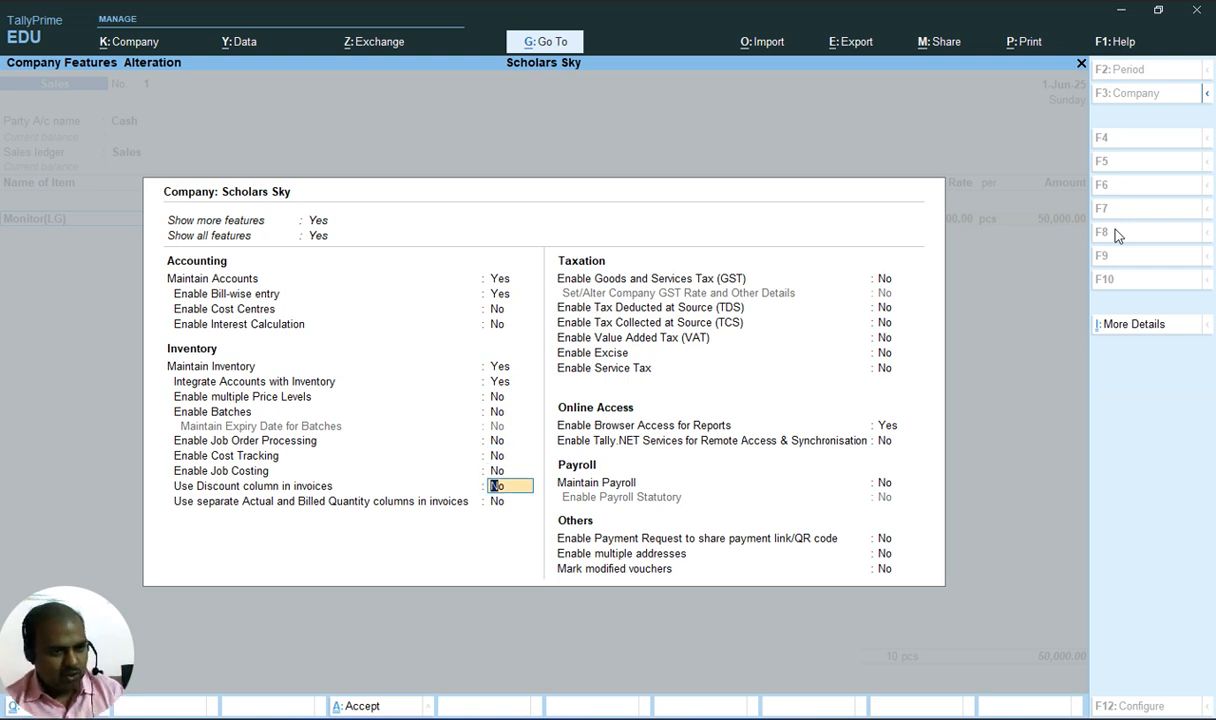
type("y")
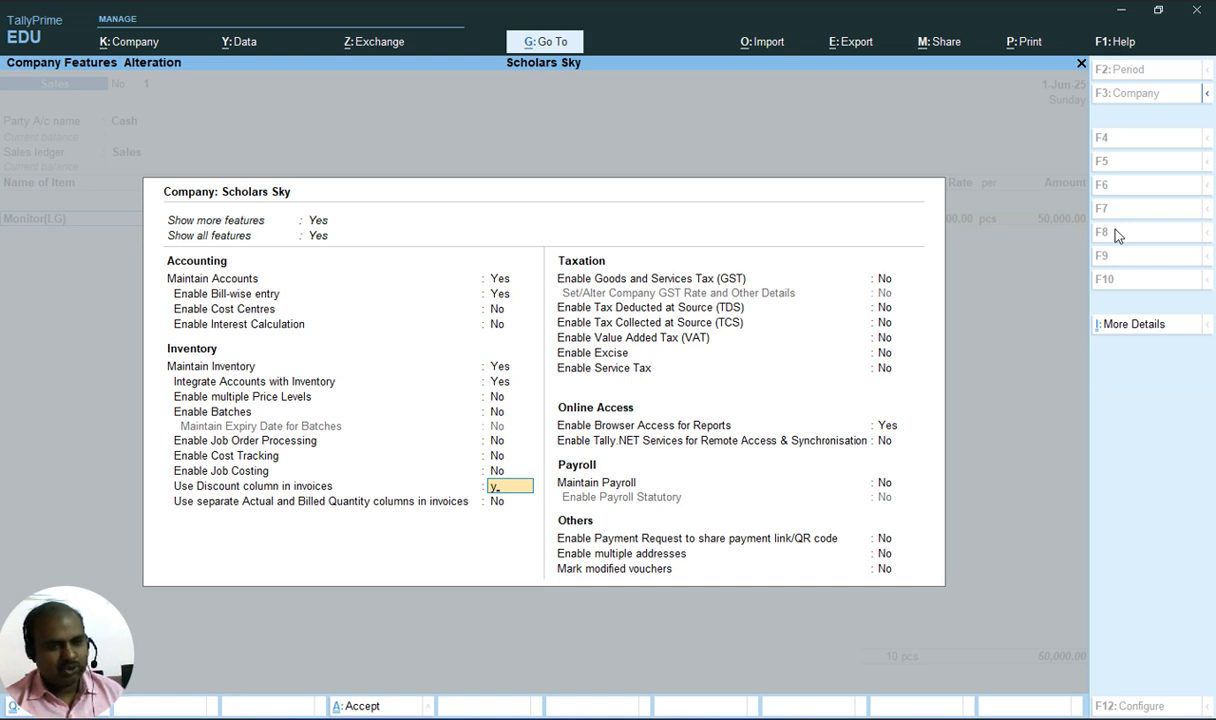
key("Return")
key("Return")
key("Return")
key("Return")
key("Return")
key("Return")
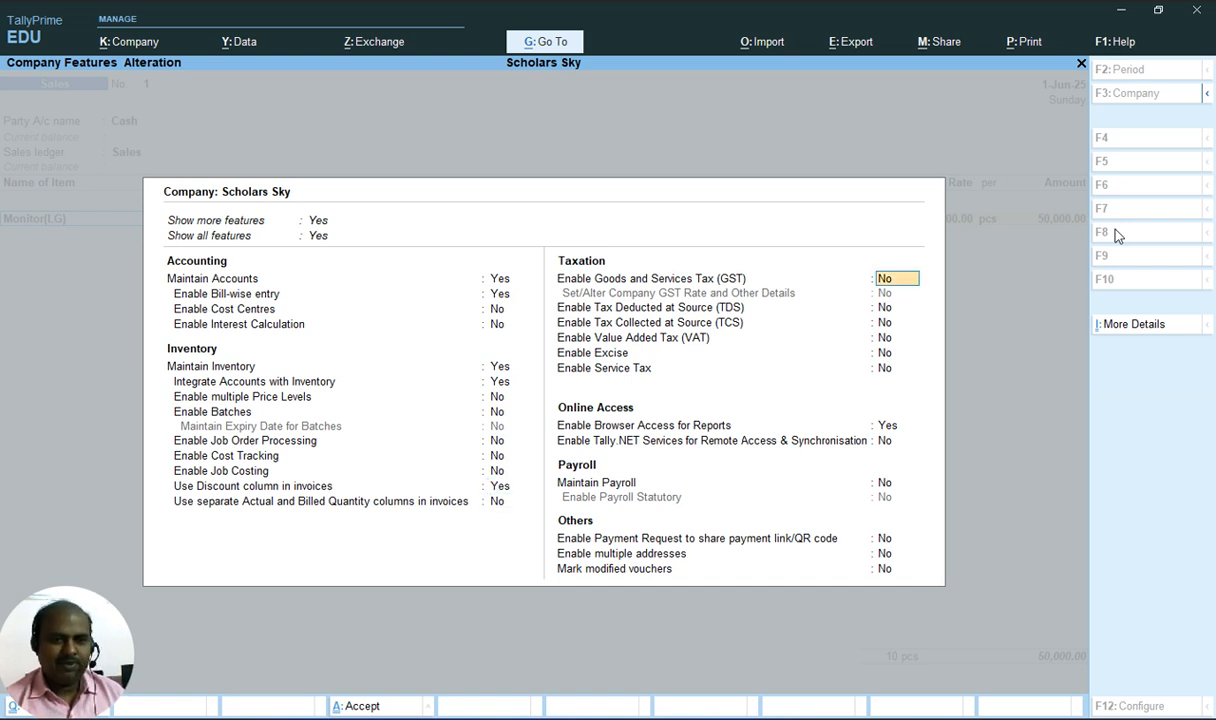
key("Return")
key("Return")
key("Return")
key("Return")
key("Return")
key("Return")
key("Return")
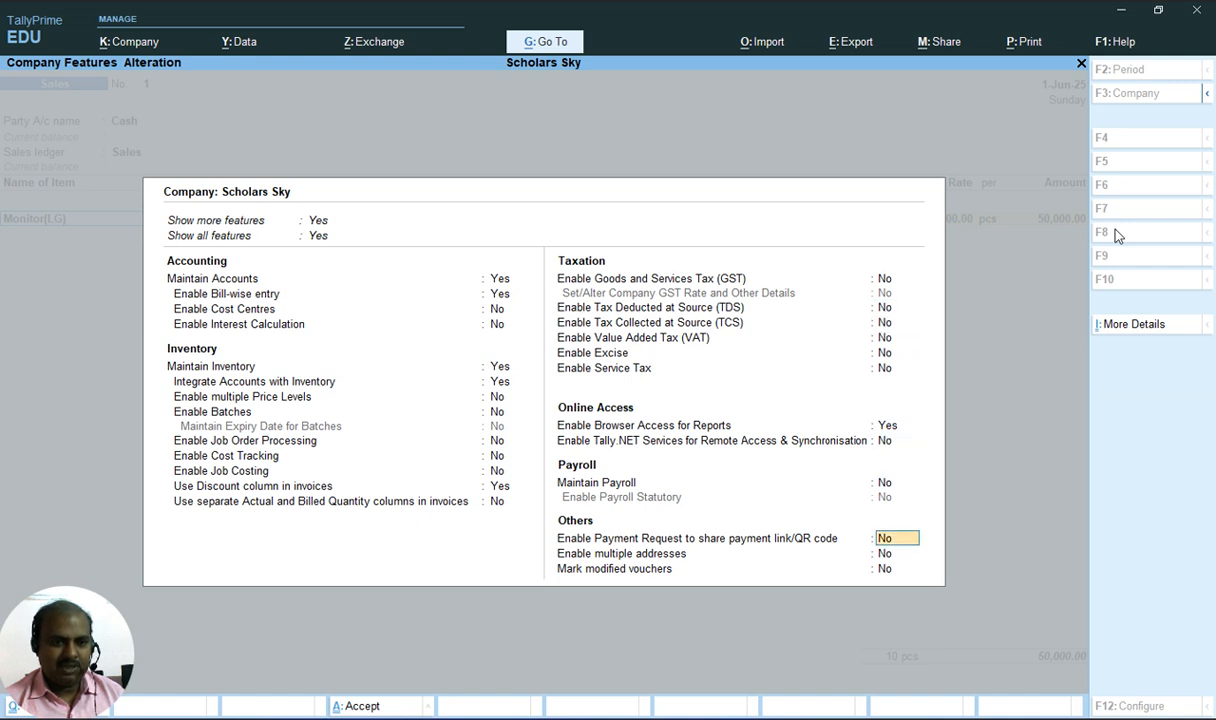
key("Return")
Set a 5% discount on the Monitor(LG) allocation at Delhi
key("Return")
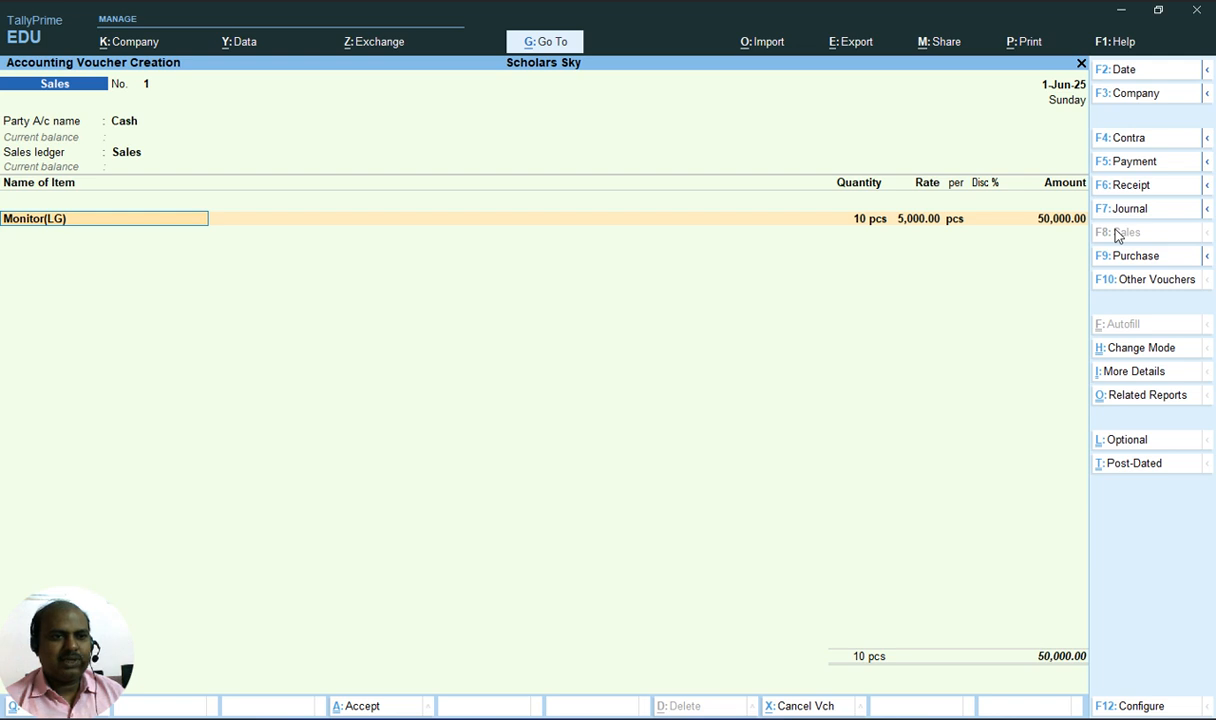
key("Return")
key("Return")
key("Return")
key("Return")
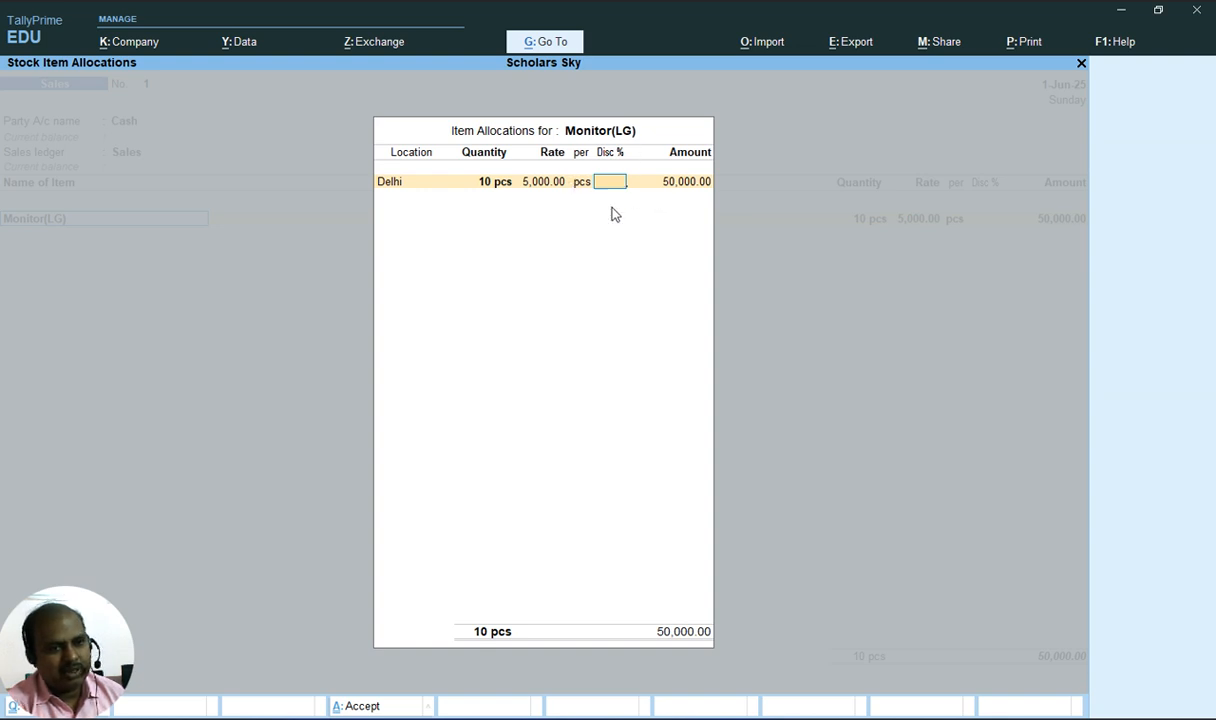
key("alt+Tab")
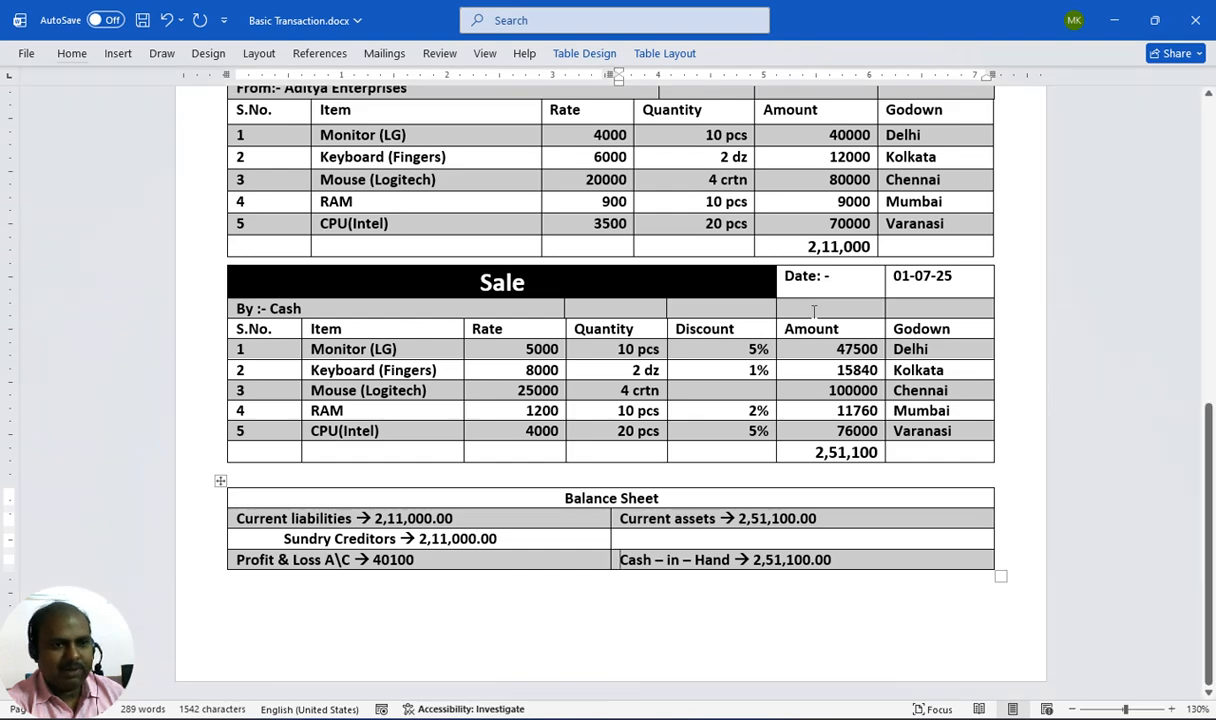
key("alt+Tab")
type("5")
key("Return")
key("Return")
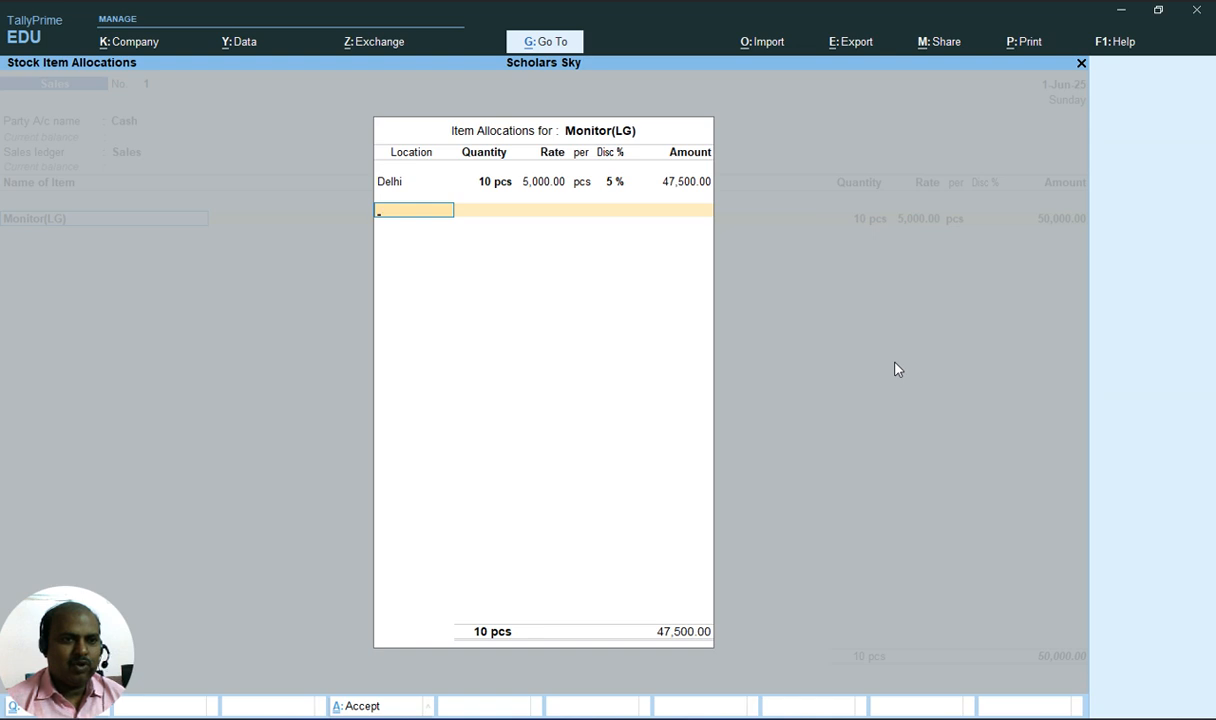
key("Return")
key("Return")
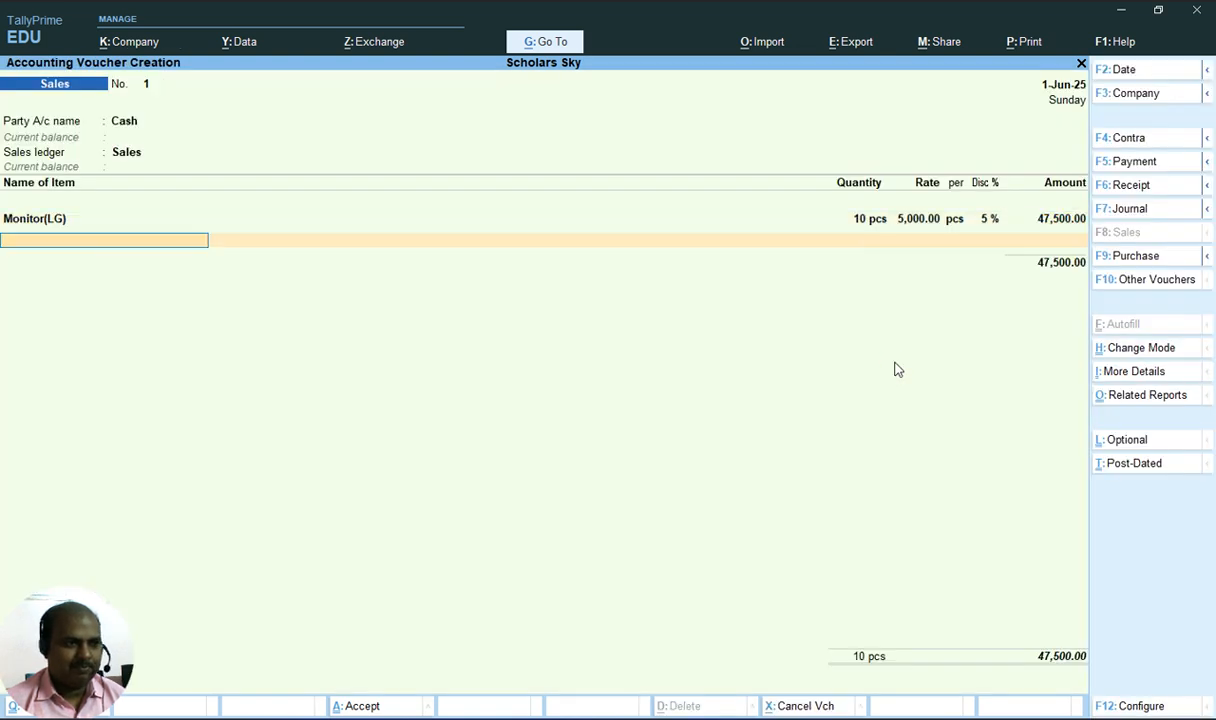
Add Keyboard(Fingers) as the second sales item, allocated to the Kolkata location
key("alt+Tab")
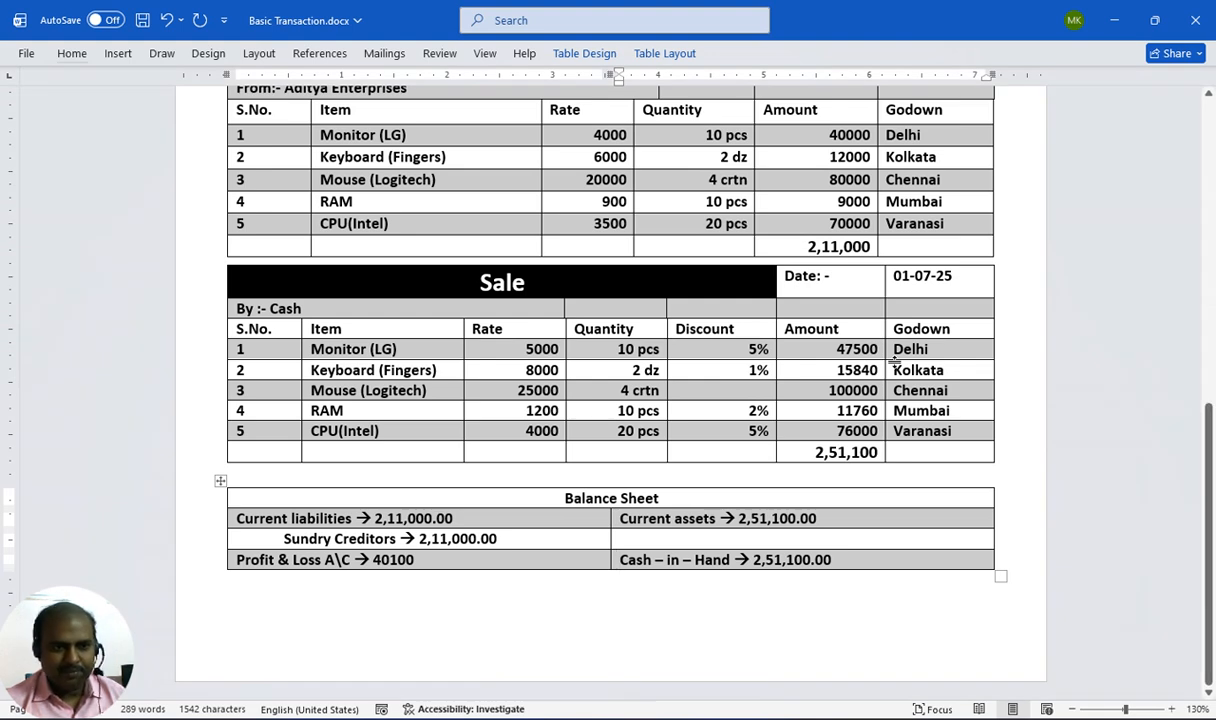
key("alt+Tab")
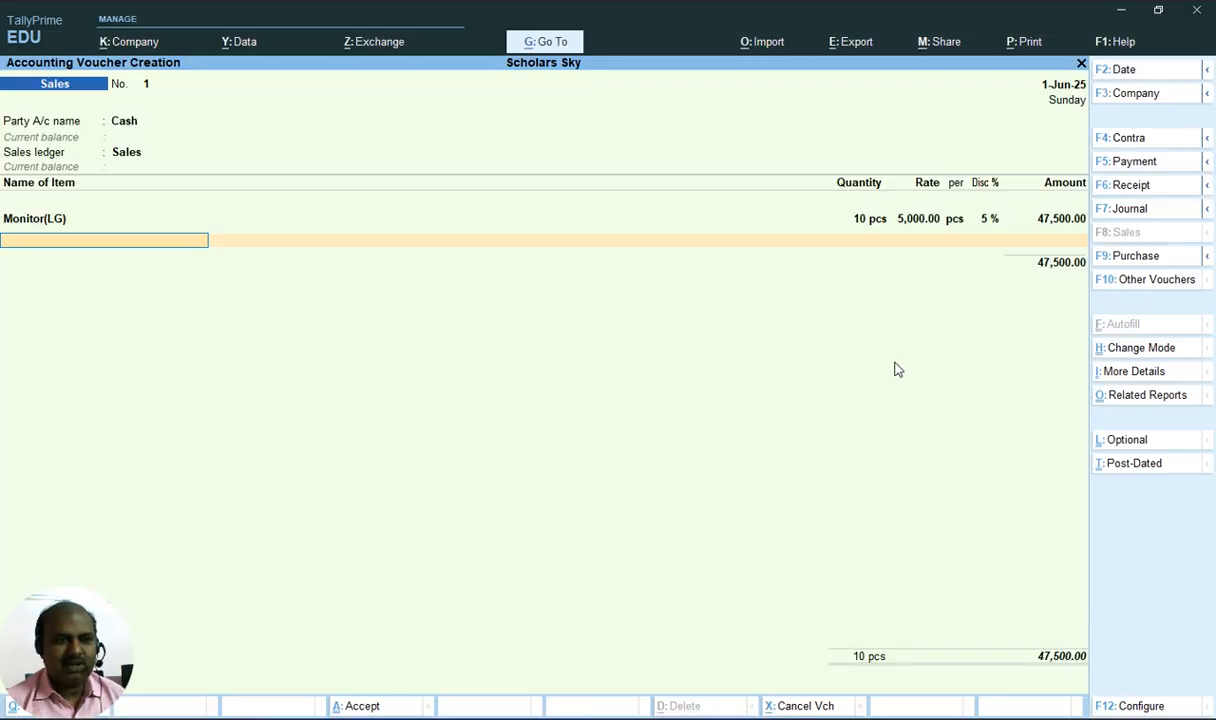
type("k")
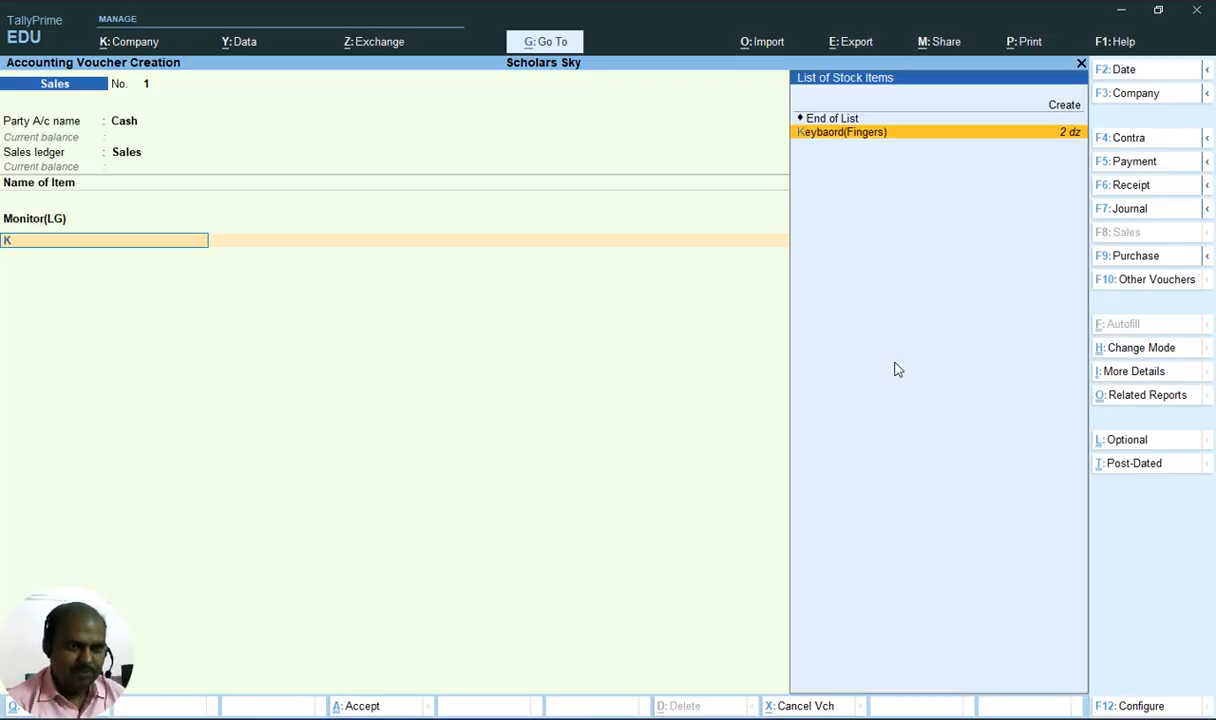
key("Return")
key("alt+Tab")
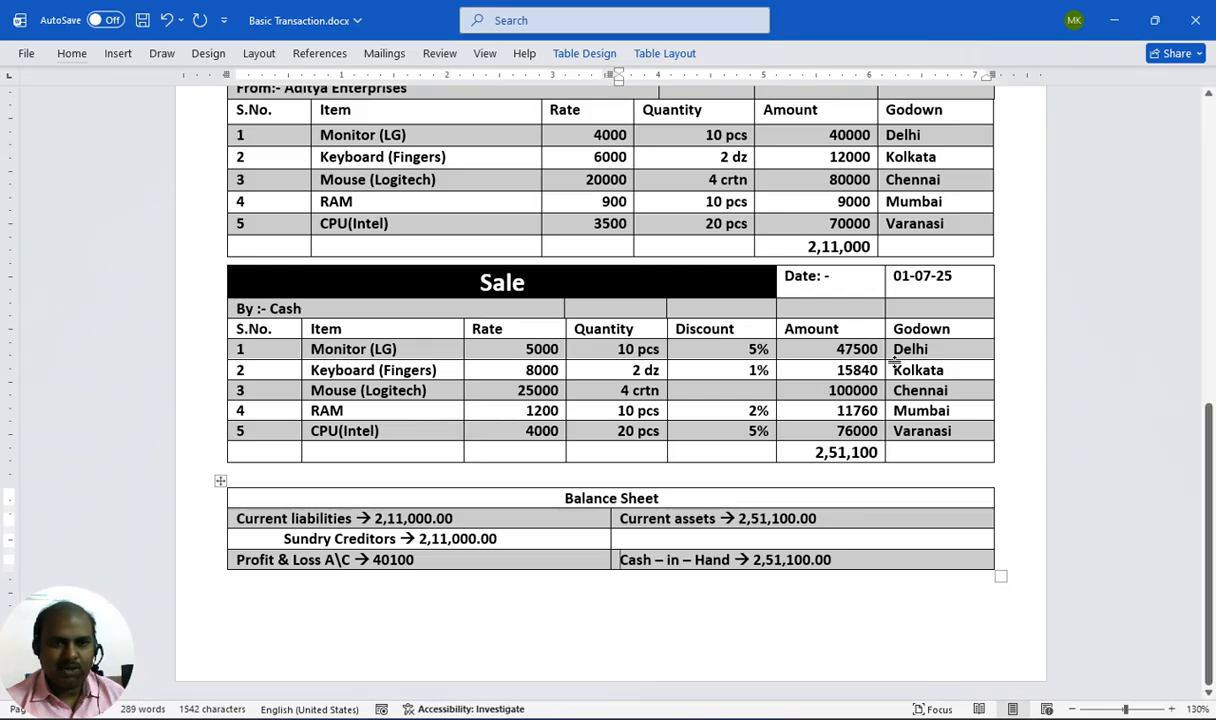
key("alt+Tab")
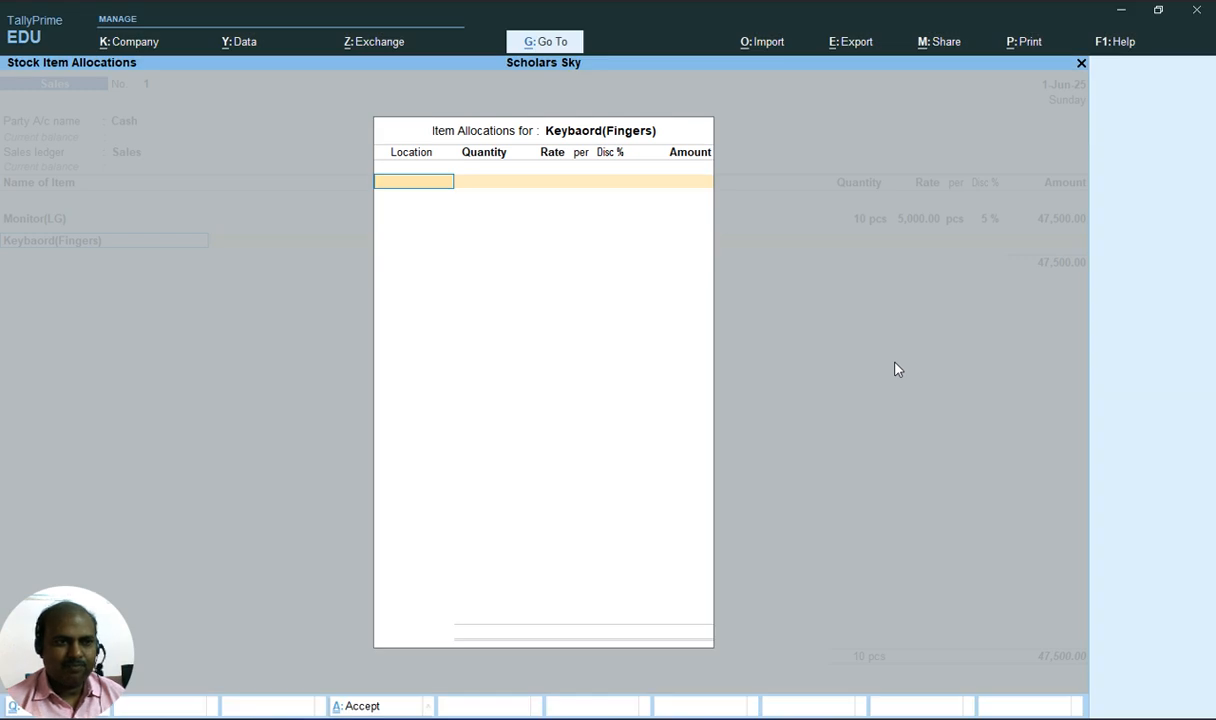
type("K")
key("Return")
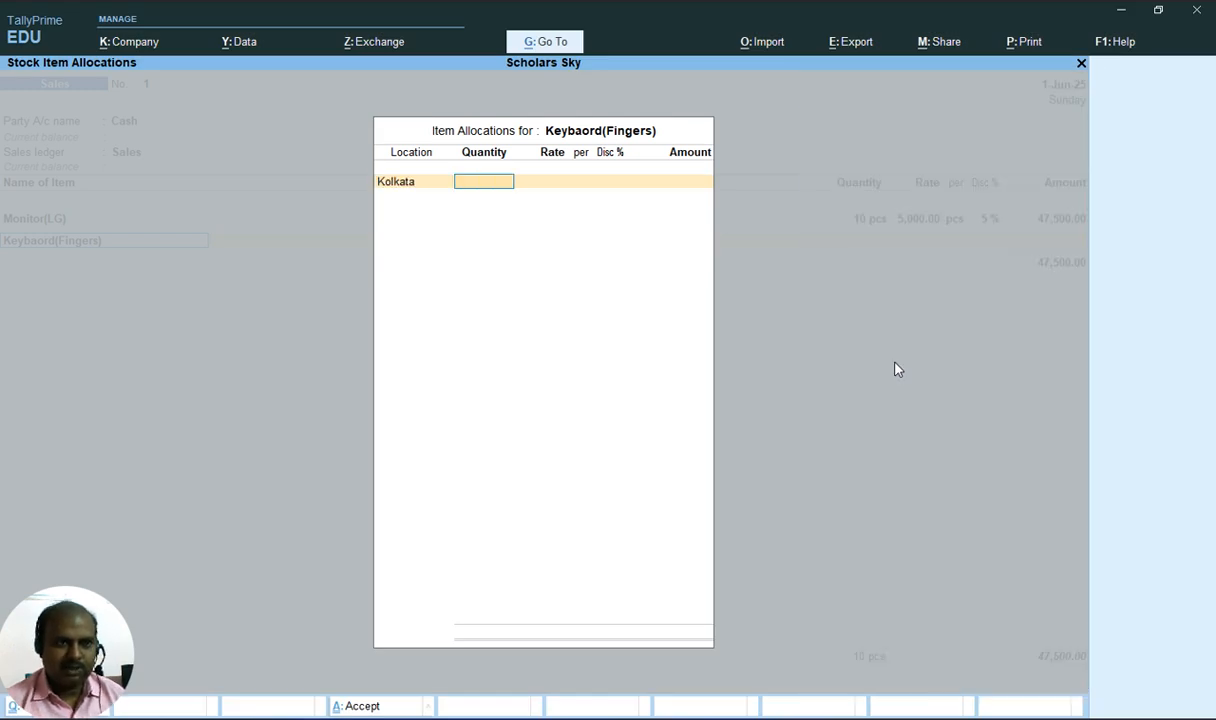
Enter 2 dz at a rate of 8000 with a 1% discount for Keyboard(Fingers)
key("alt+Tab")
key("alt+Tab")
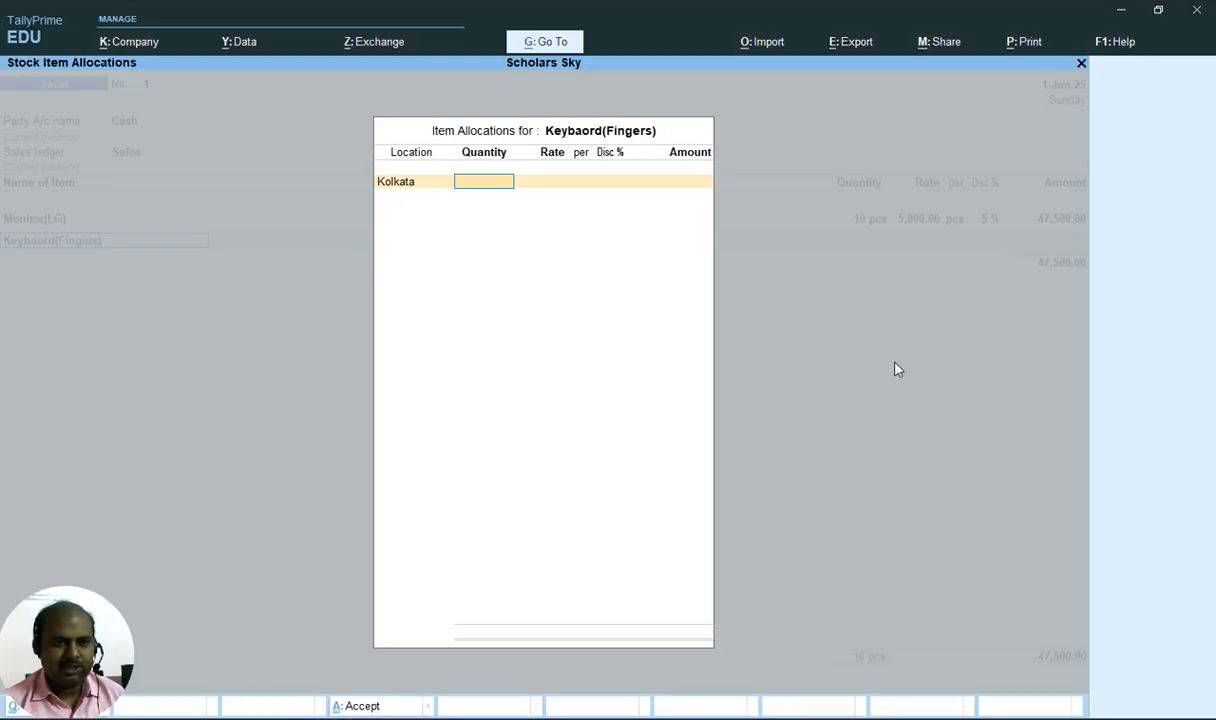
type("2")
key("Return")
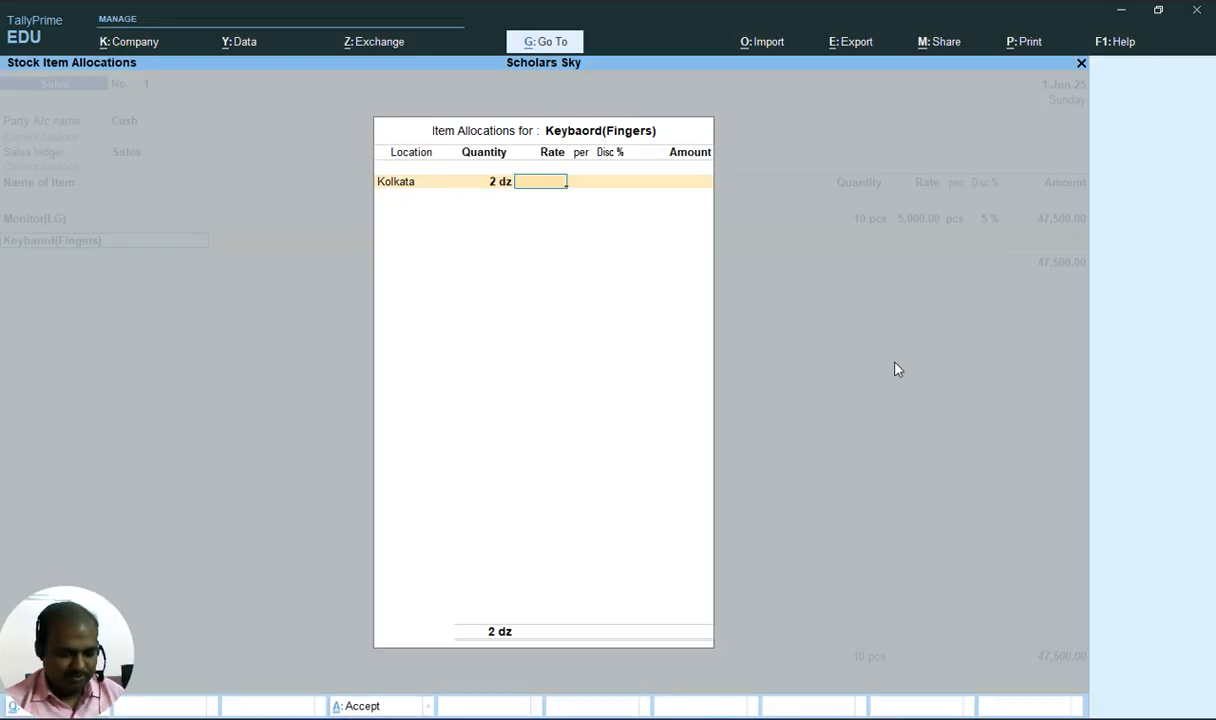
type("8000")
key("Return")
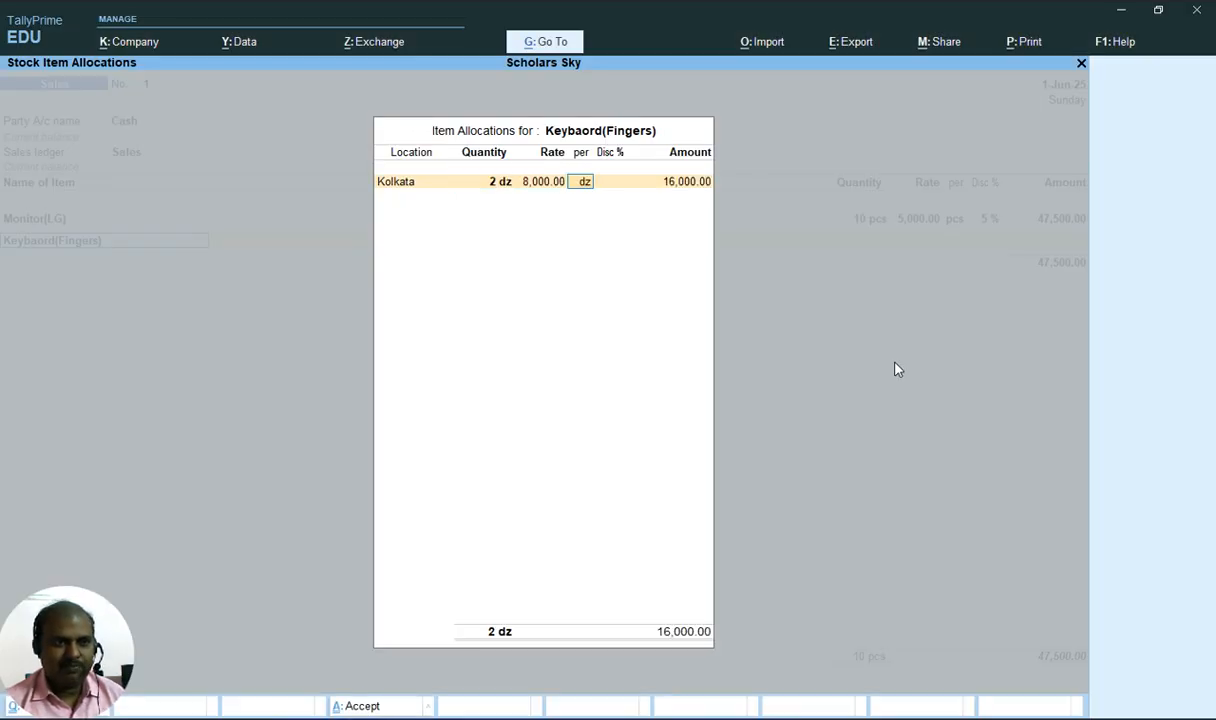
key("alt+Tab")
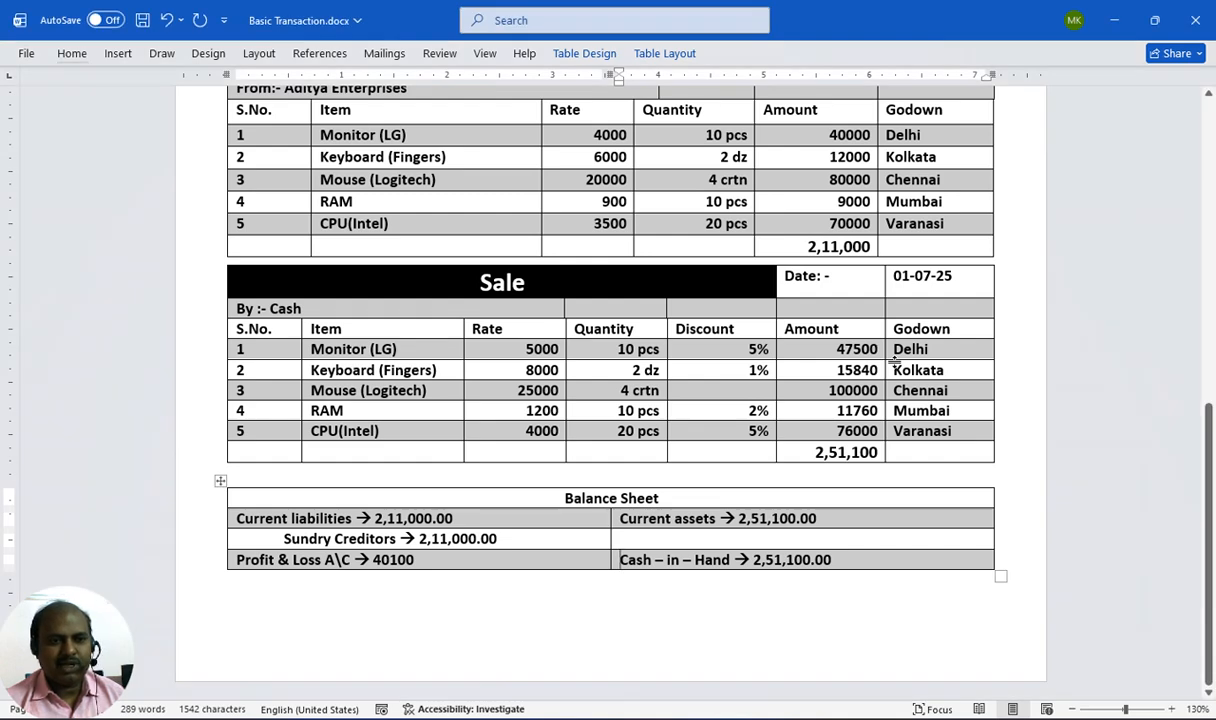
key("alt+Tab")
key("Return")
key("Return")
key("Return")
key("Return")
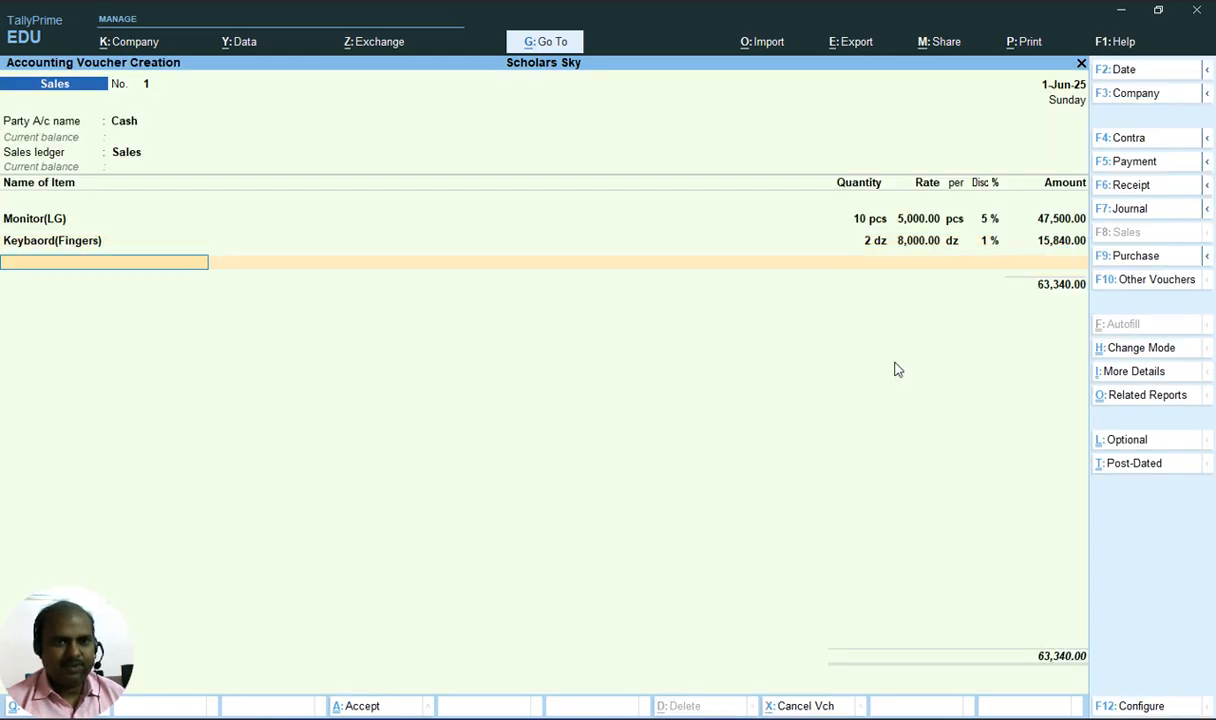
Add Mouse(Logitech) as the third sales item, allocated to the Chennai location
key("alt+Tab")
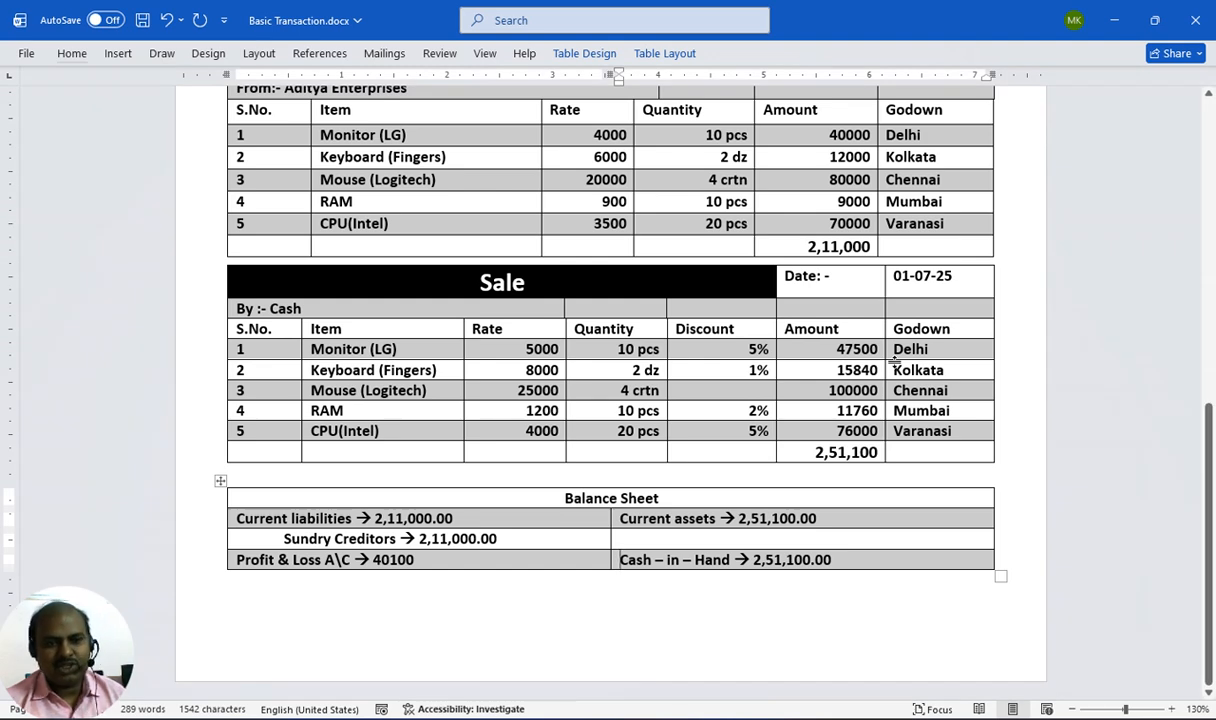
key("alt+Tab")
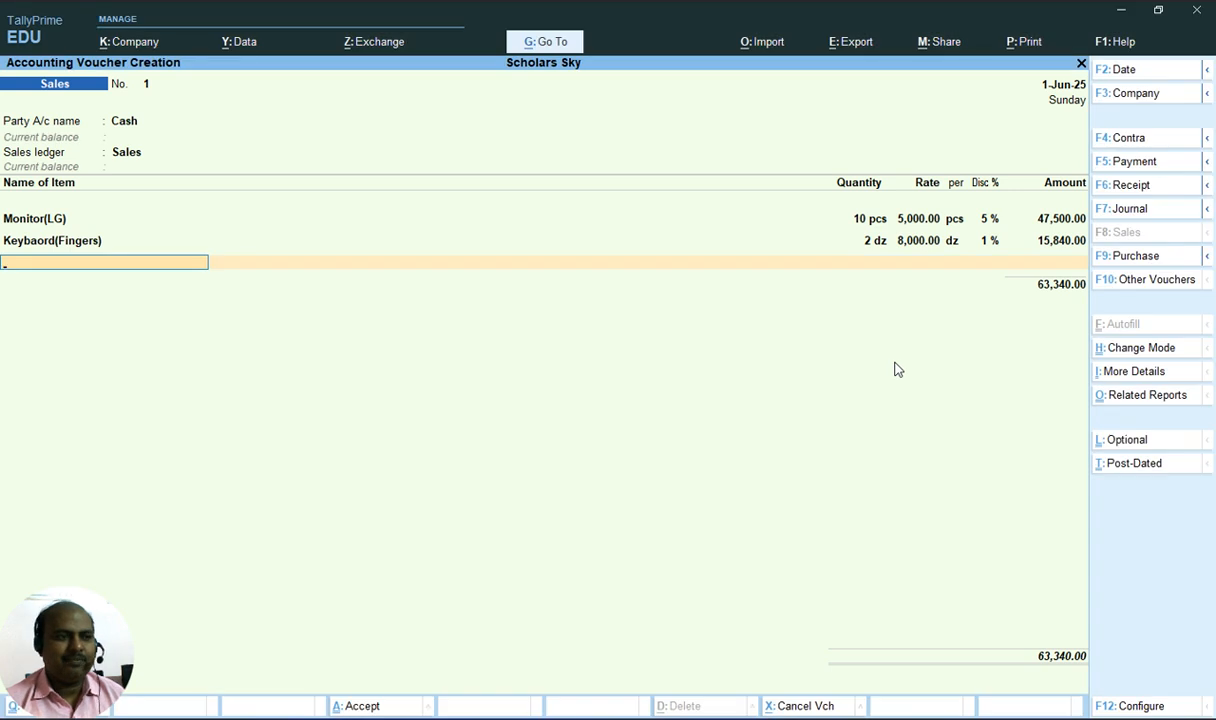
type("M")
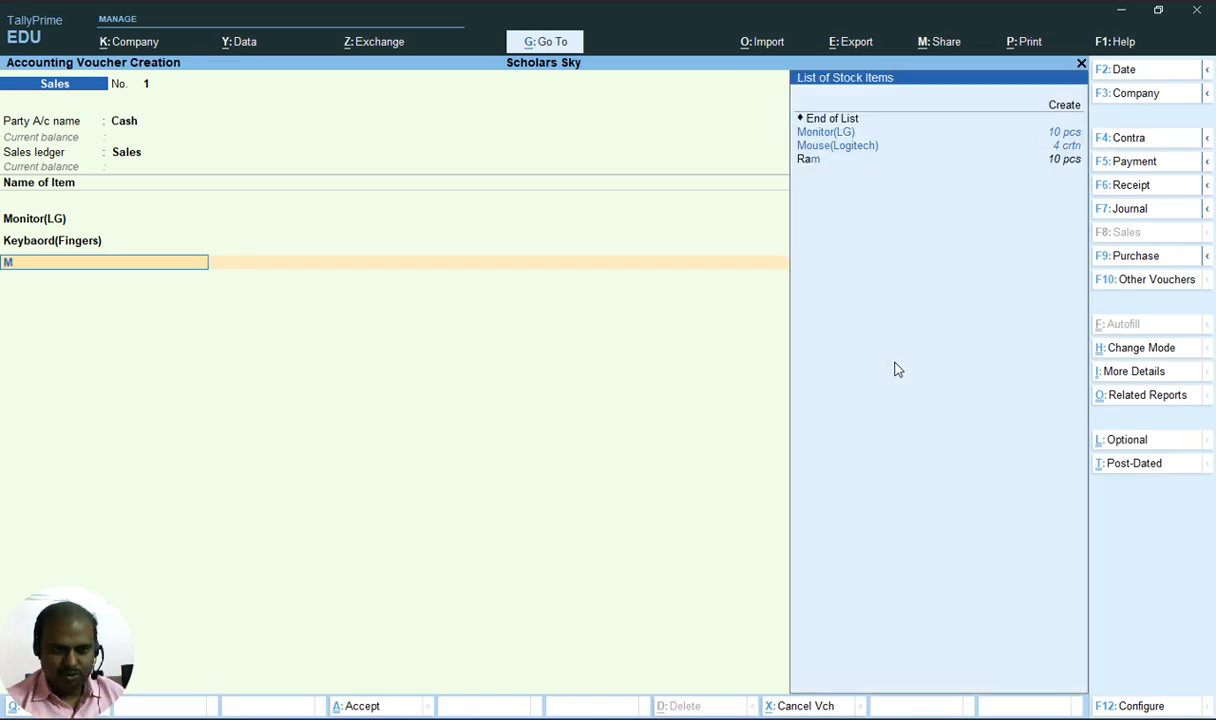
key("Down")
key("Up")
key("Down")
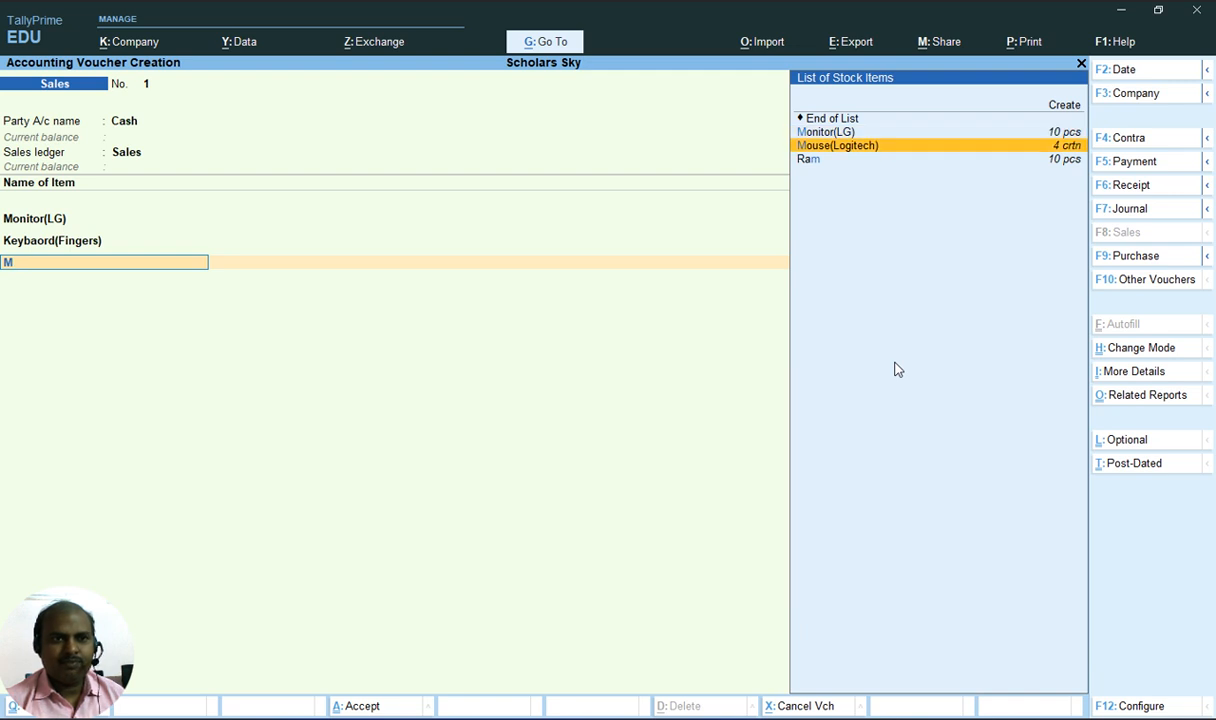
key("Return")
type("C")
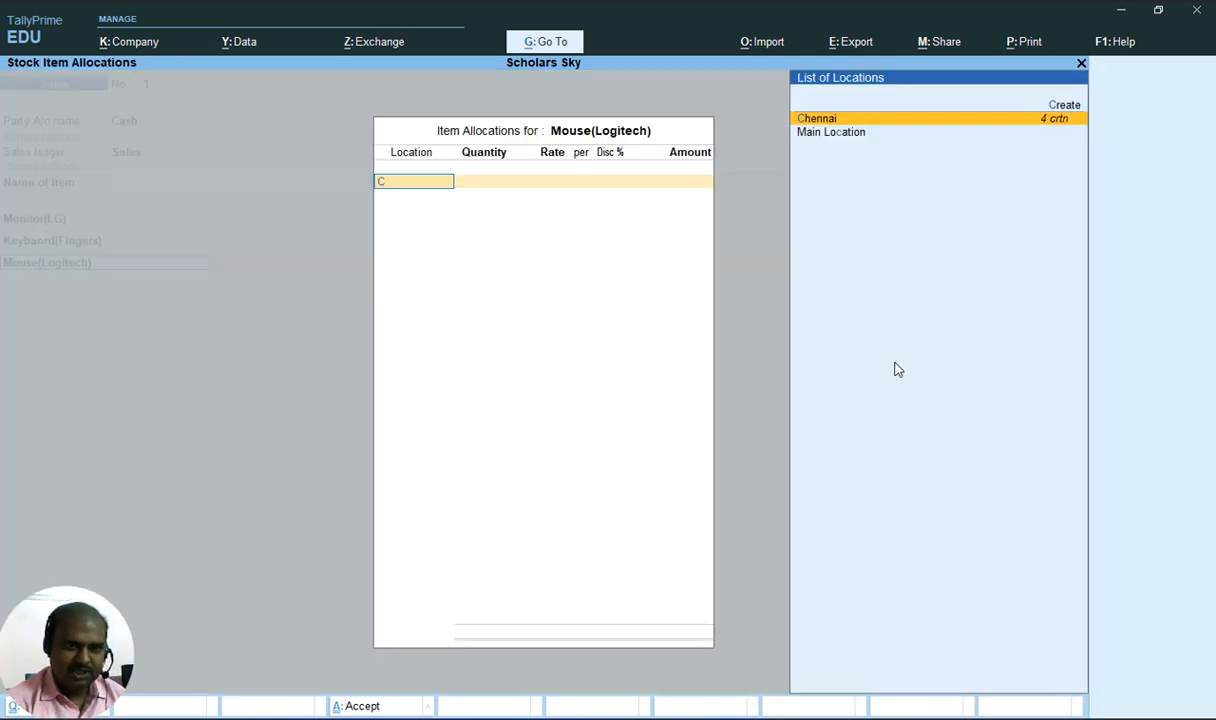
key("Return")
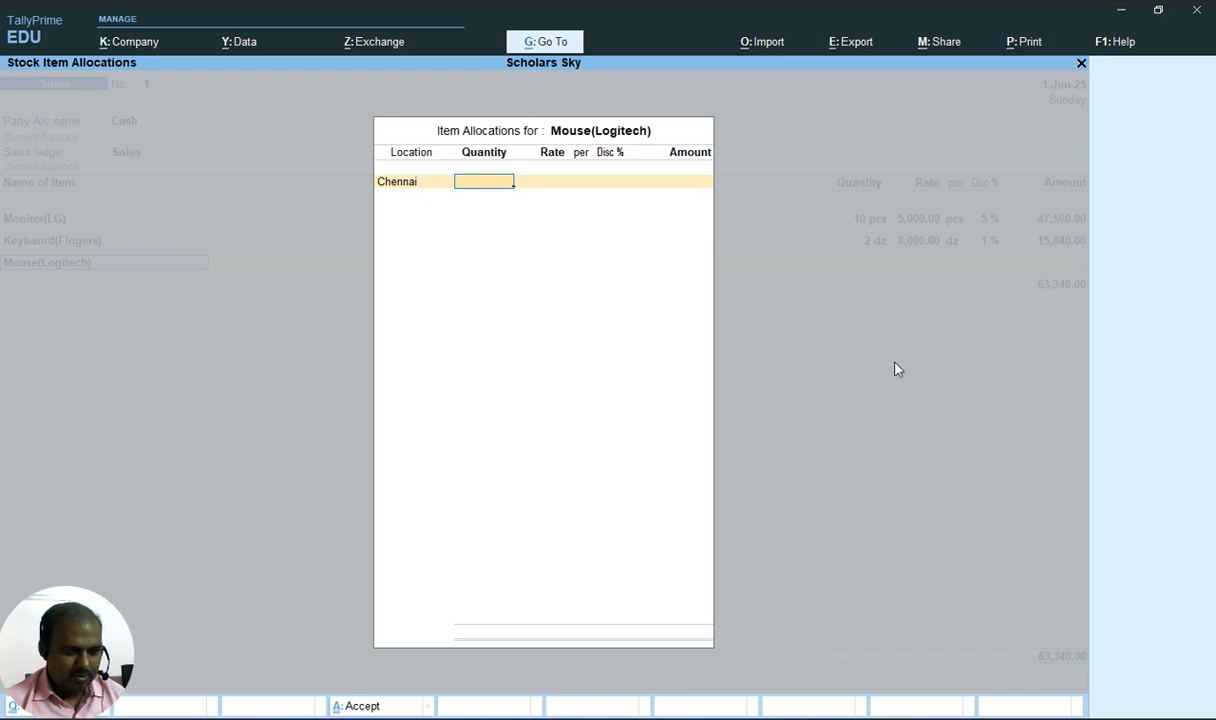
Enter 4 crtn at a rate of 25000 with no discount for Mouse(Logitech)
key("alt+Tab")
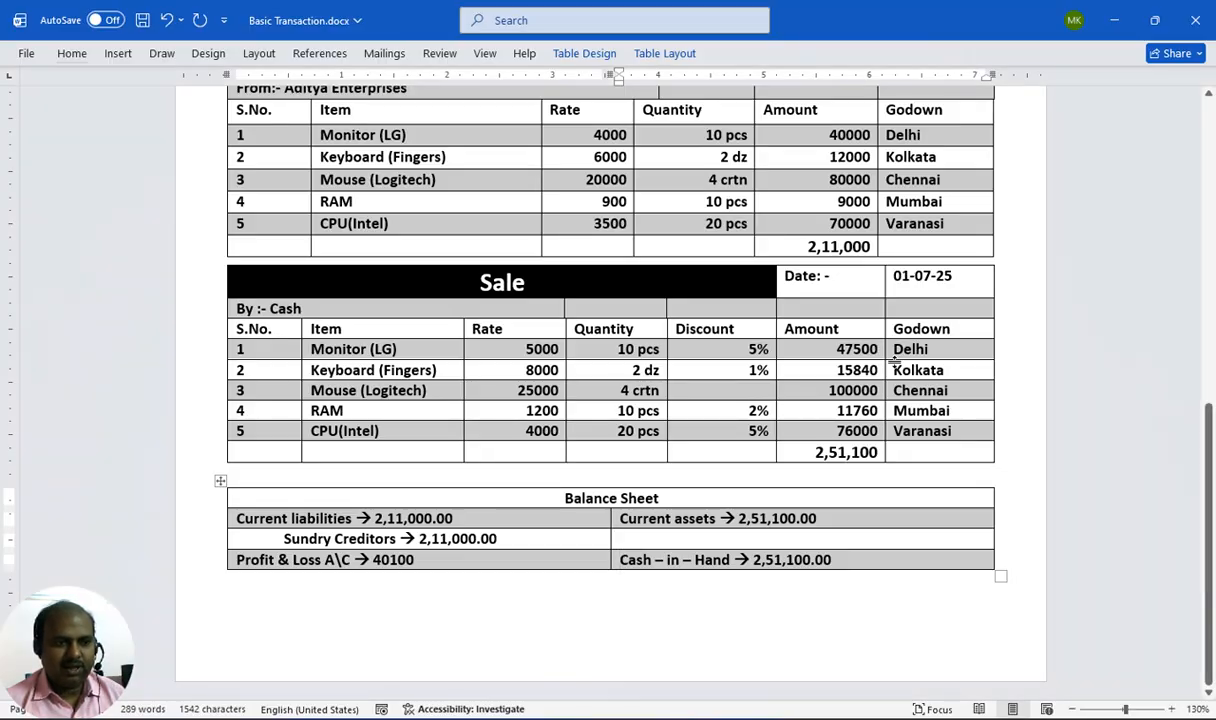
key("alt+Tab")
type("4")
key("Return")
key("alt+Tab")
key("alt")
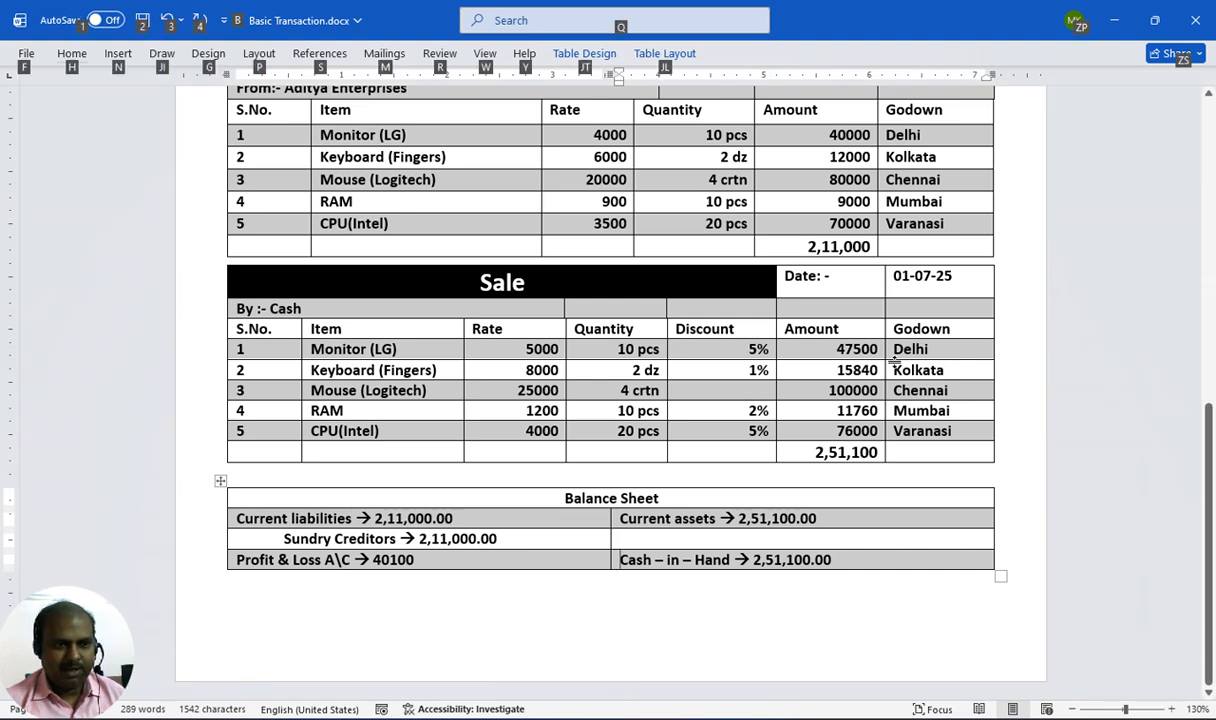
key("alt+Tab")
type("25000")
key("Return")
key("Return")
key("alt+Tab")
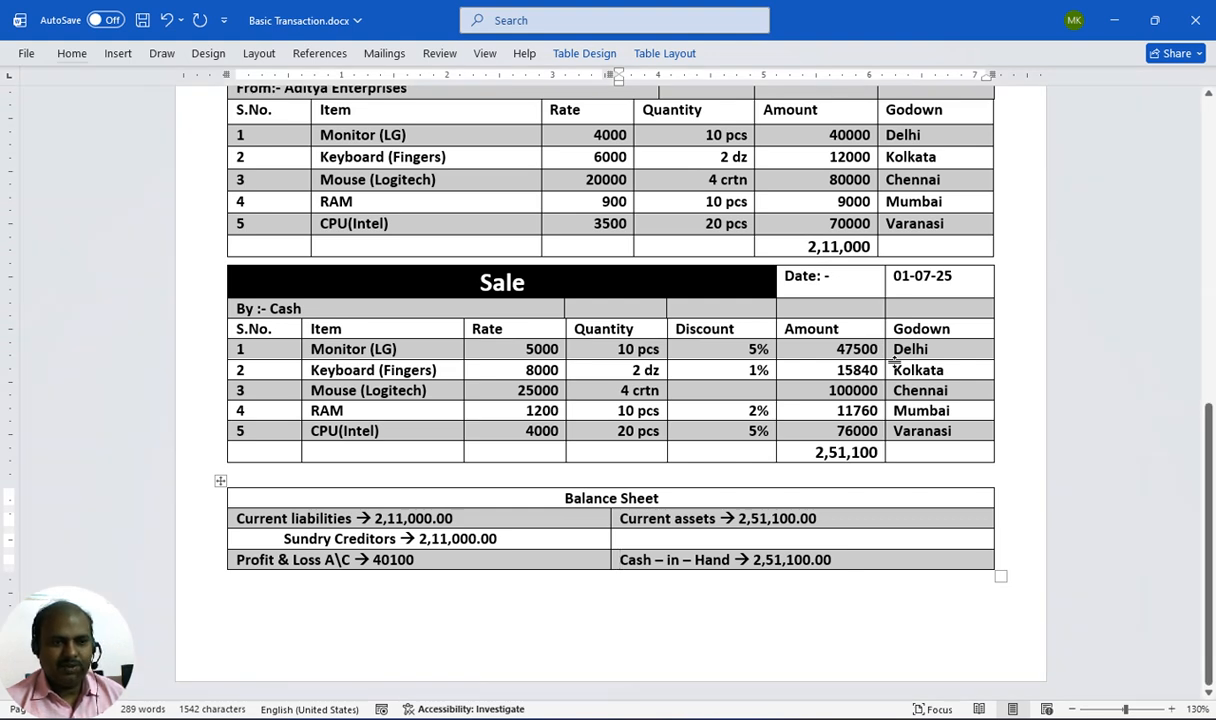
key("alt")
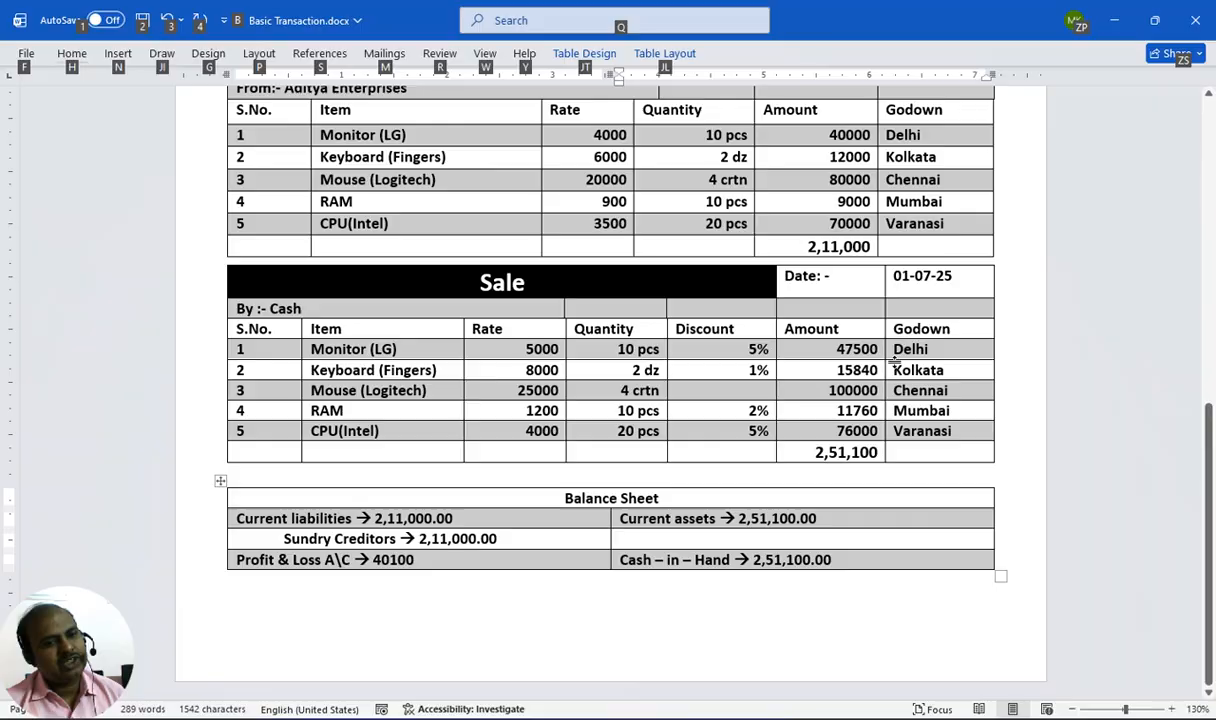
key("alt+Tab")
key("Return")
key("Return")
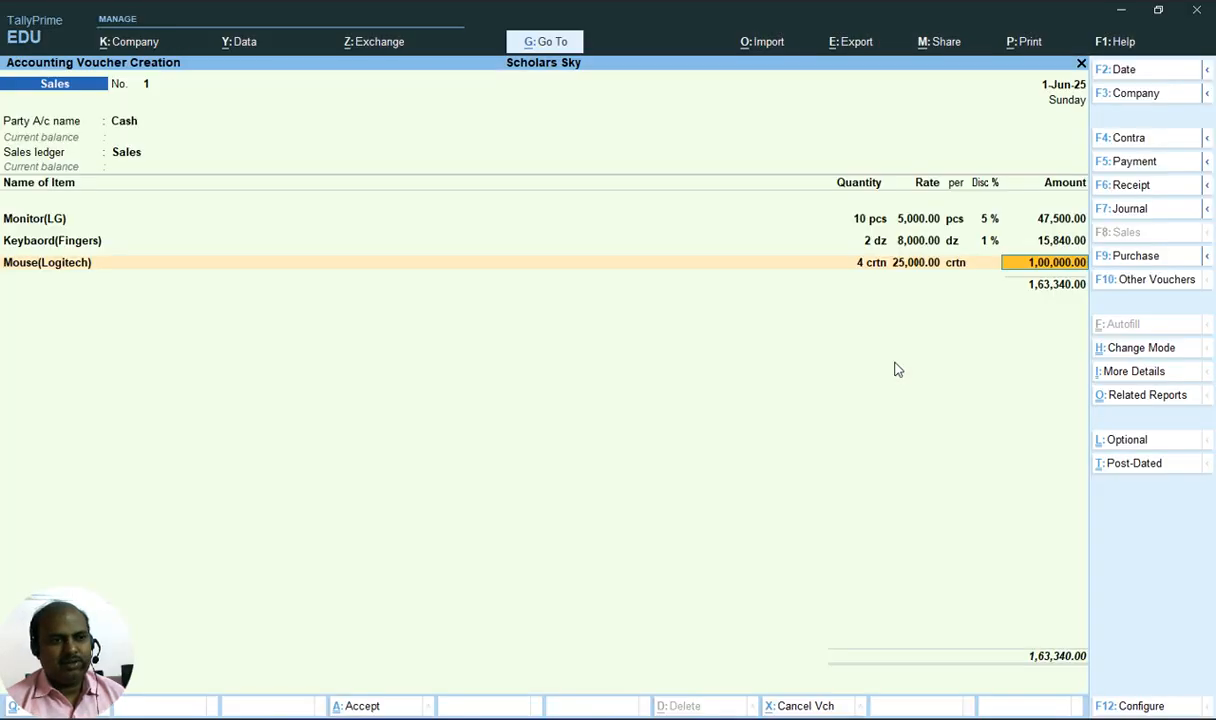
key("Return")
key("alt+Tab")
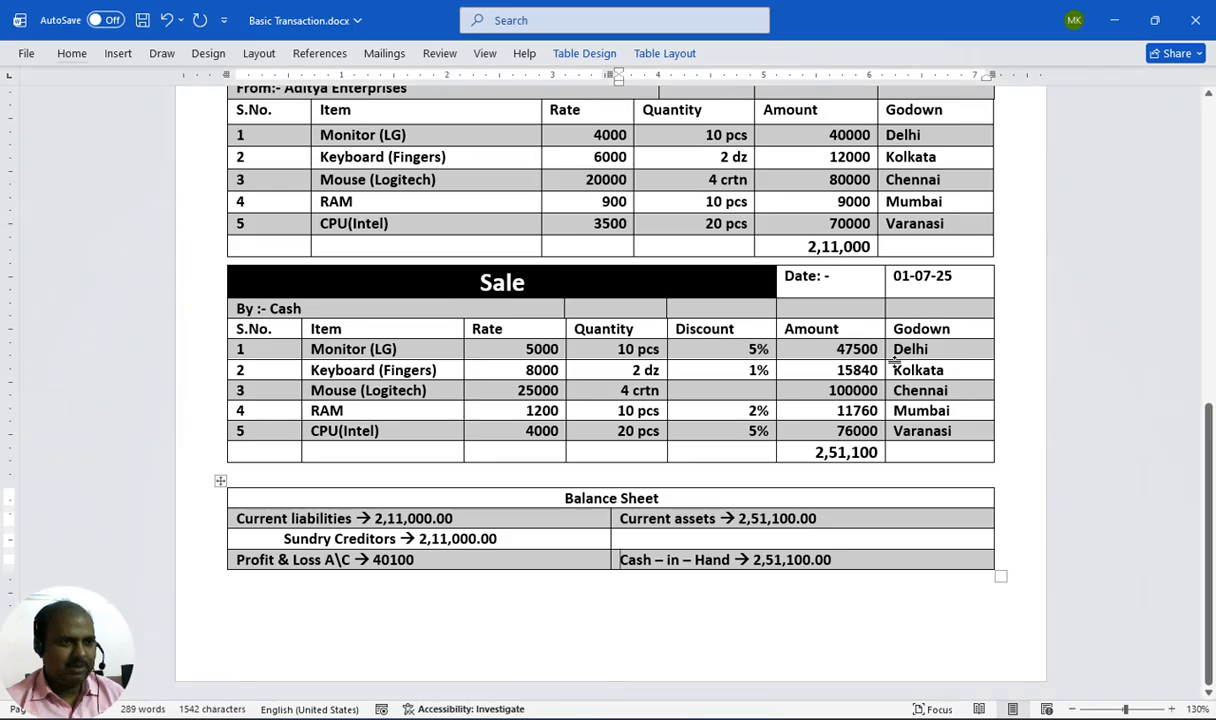
Add Ram as the fourth sales item, allocated to the Mumbai location
key("alt+Tab")
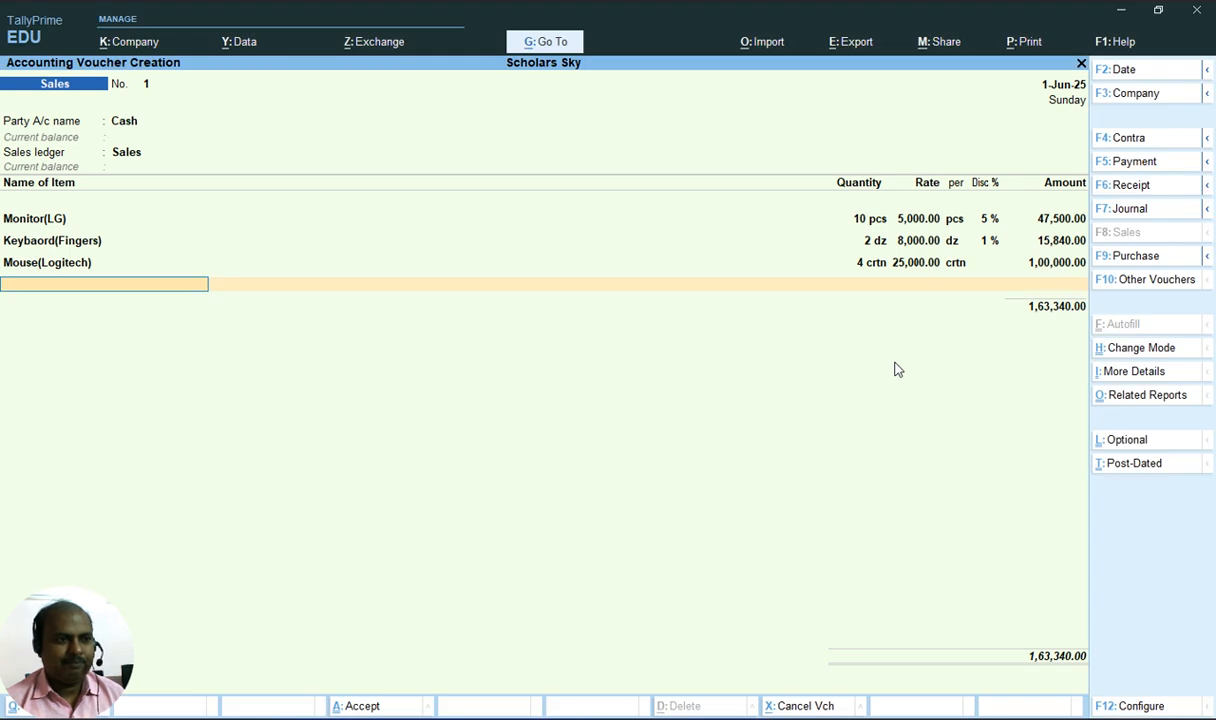
type("R")
key("Return")
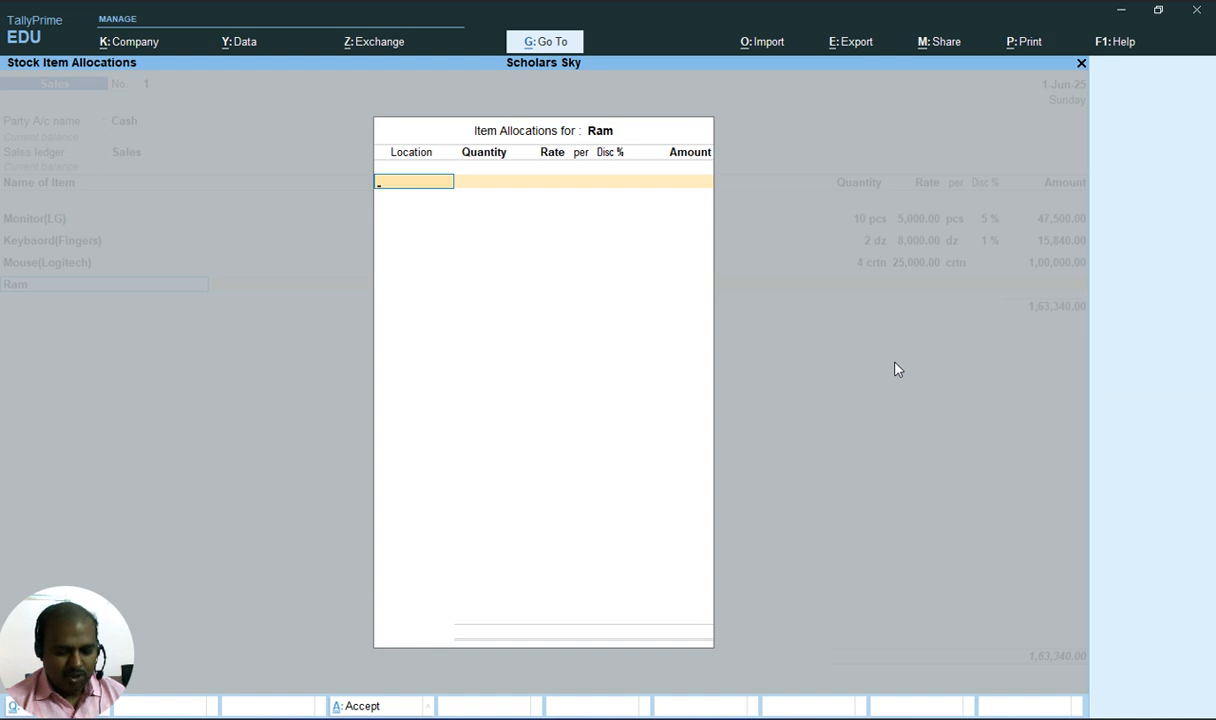
key("Escape")
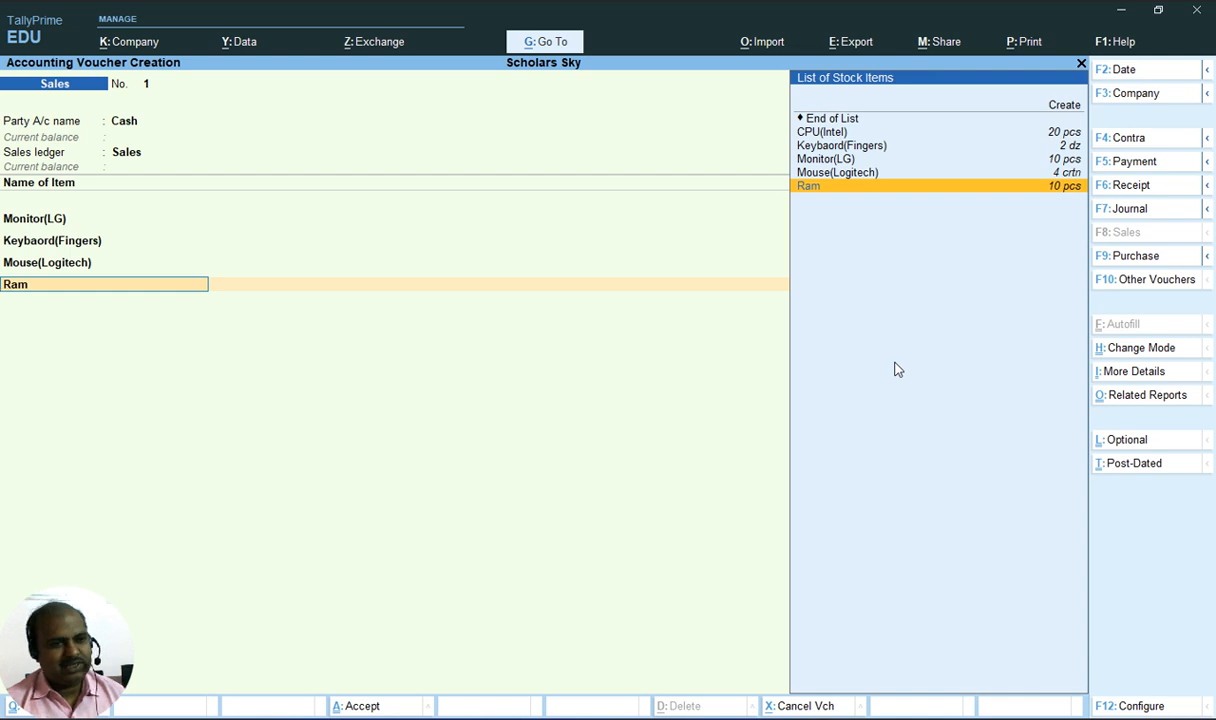
key("Return")
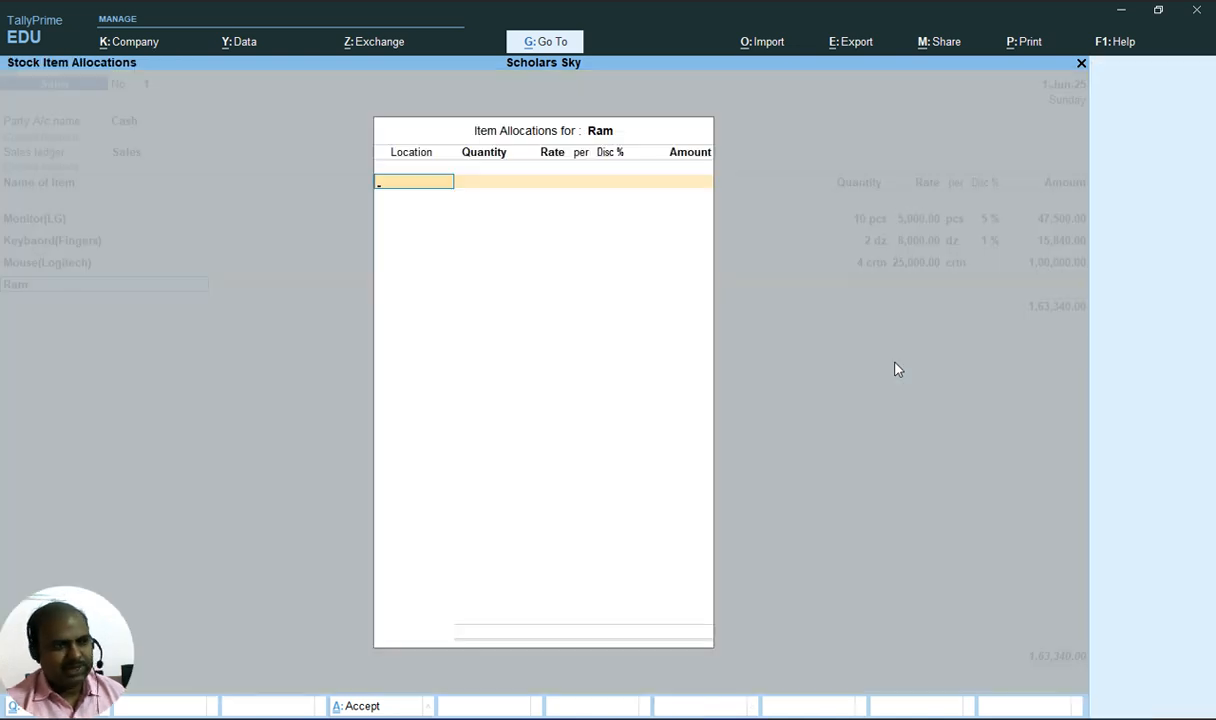
key("Escape")
key("Up")
key("Up")
key("Up")
key("Up")
key("Up")
key("Up")
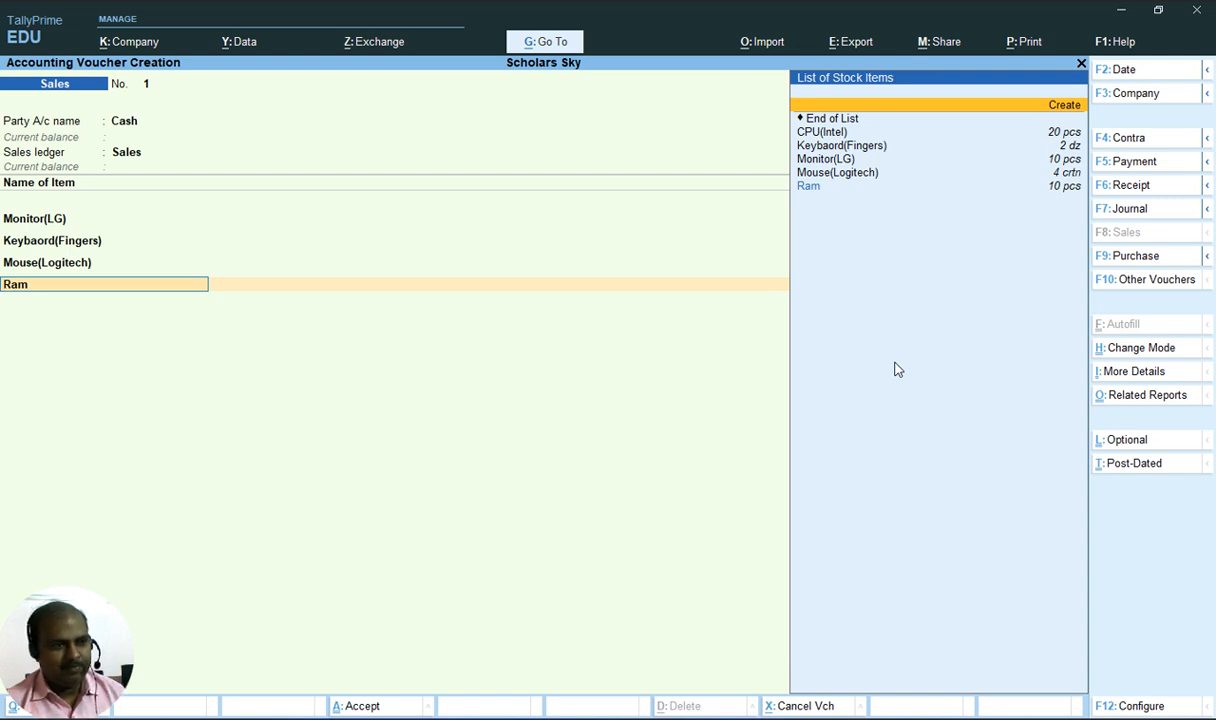
key("Down")
key("Down")
key("Down")
key("Down")
key("Down")
key("Down")
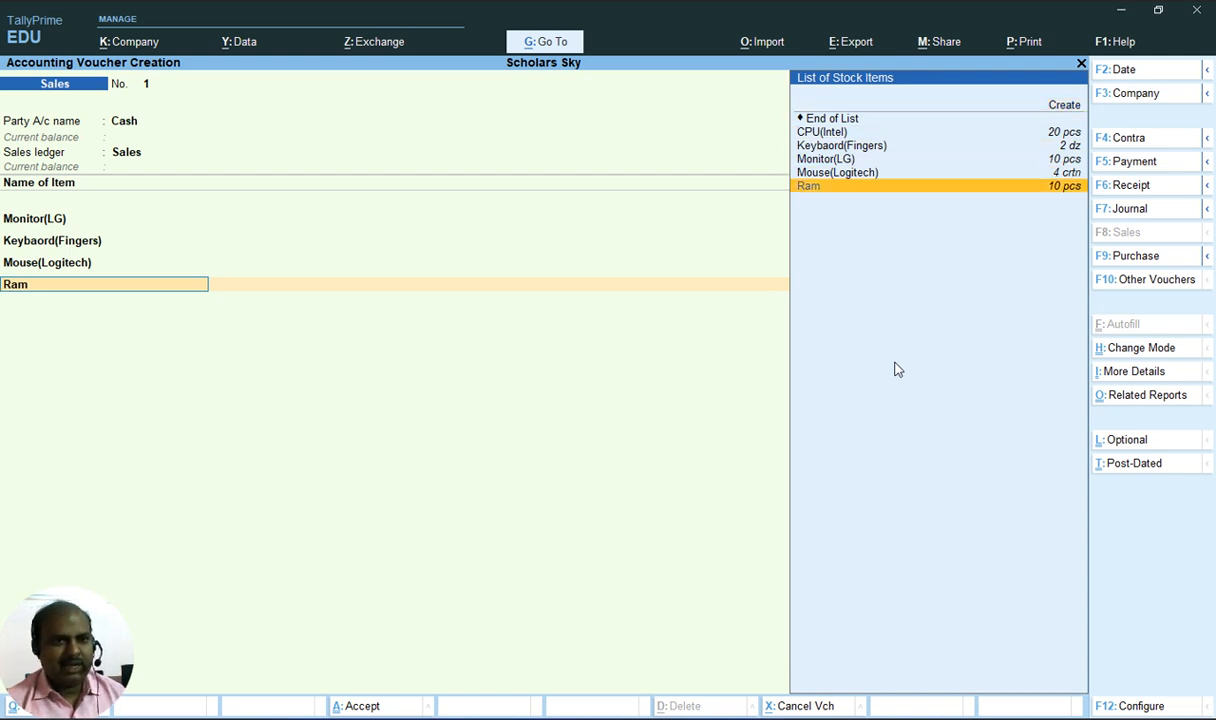
key("Return")
key("alt+Tab")
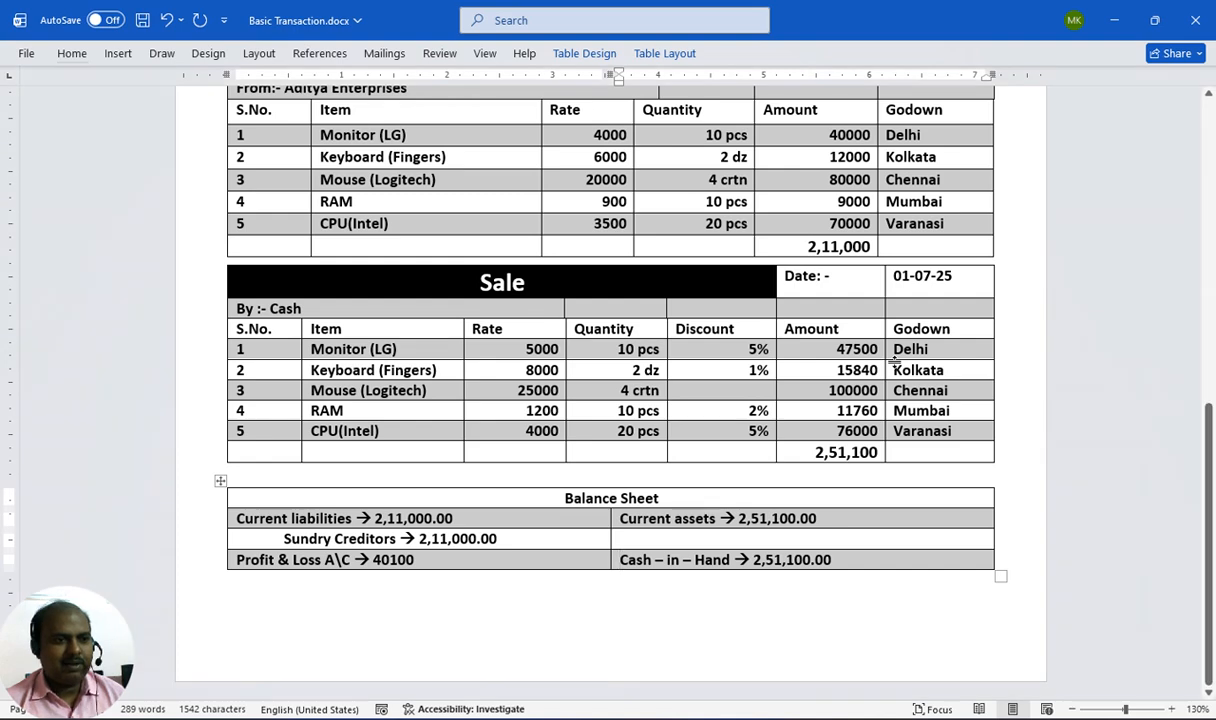
key("alt+Tab")
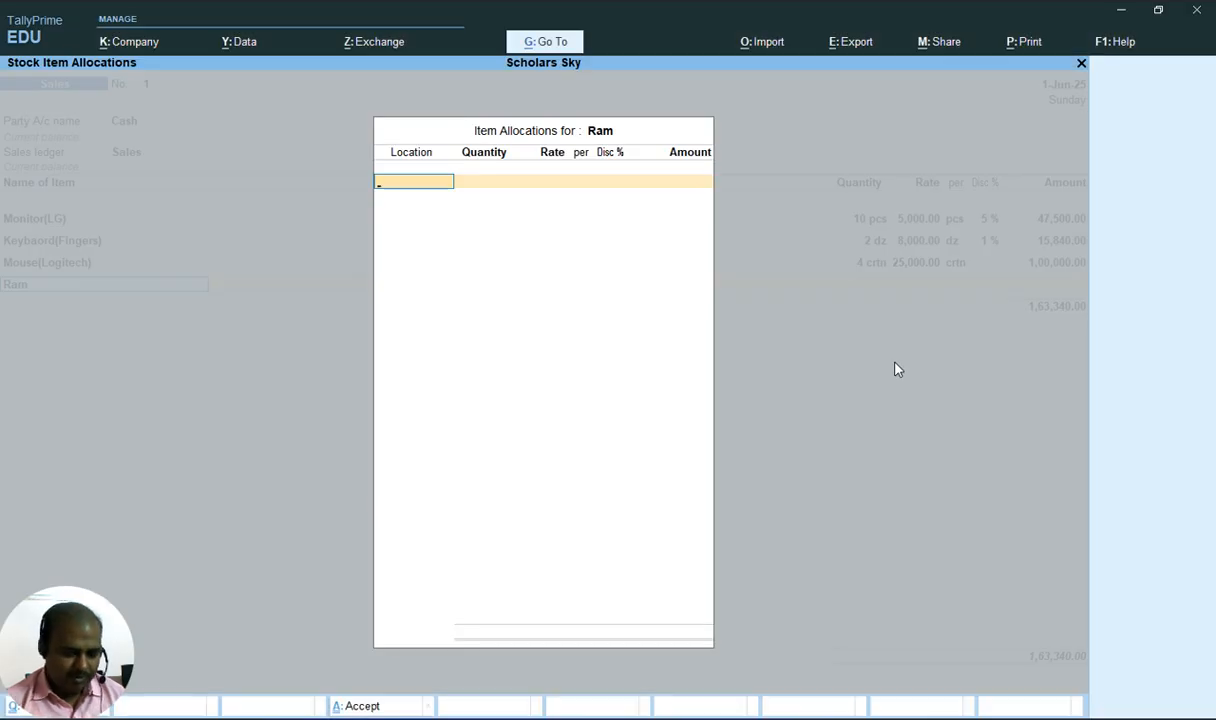
type("M")
key("Down")
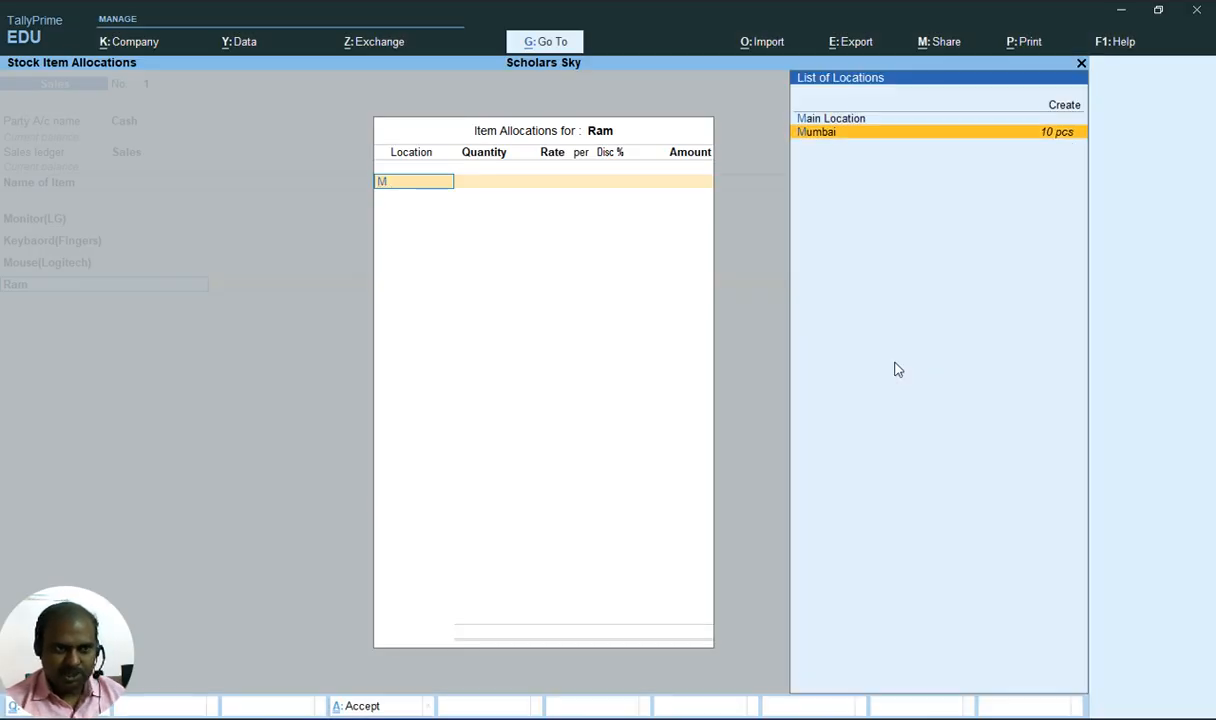
key("Return")
key("alt+Tab")
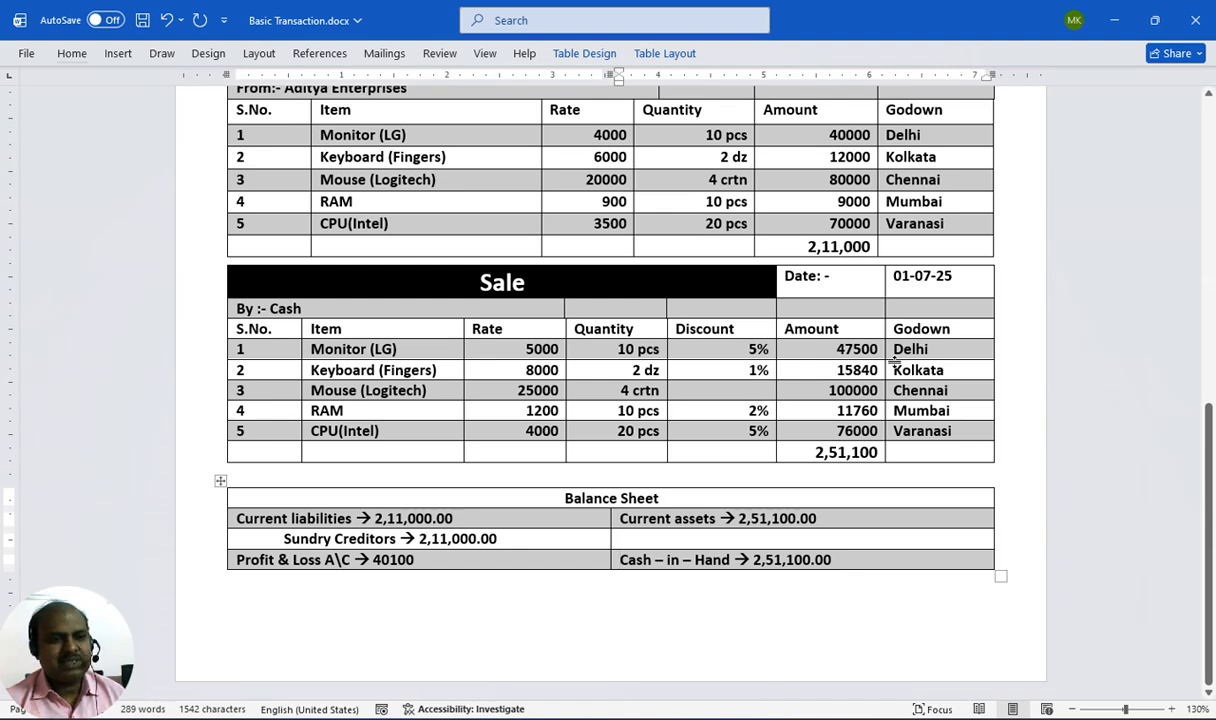
key("alt+Tab")
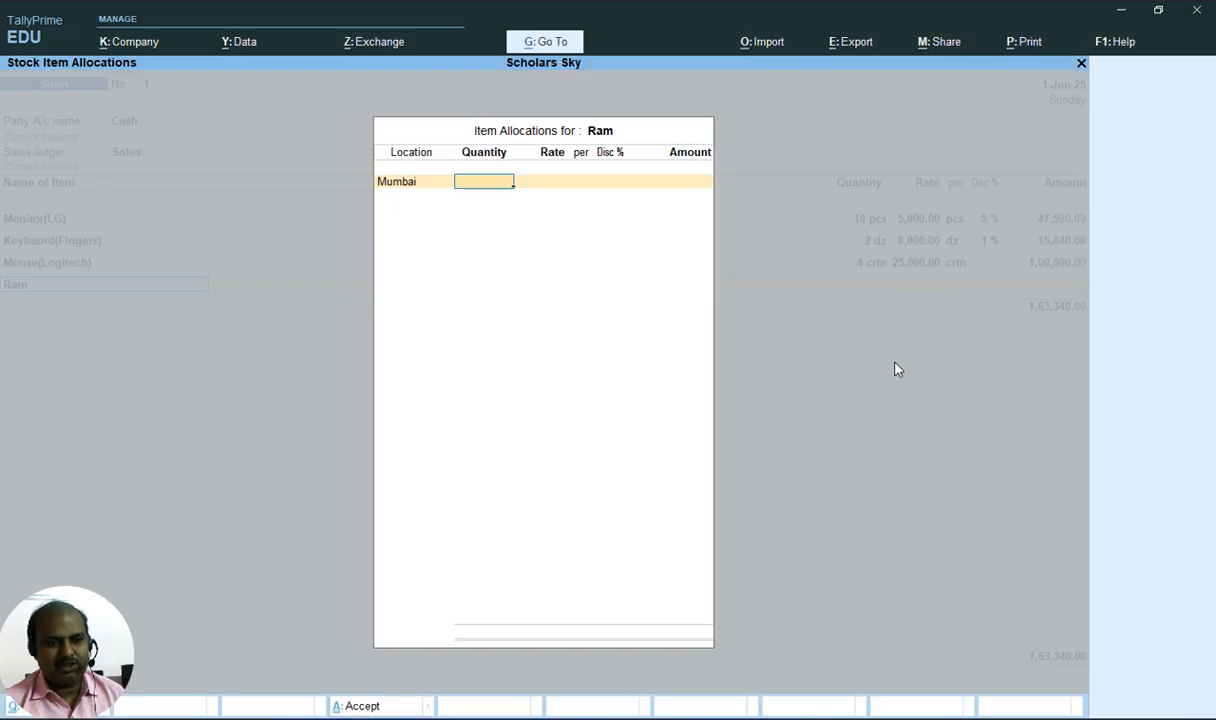
key("alt+Tab")
key("alt+Tab")
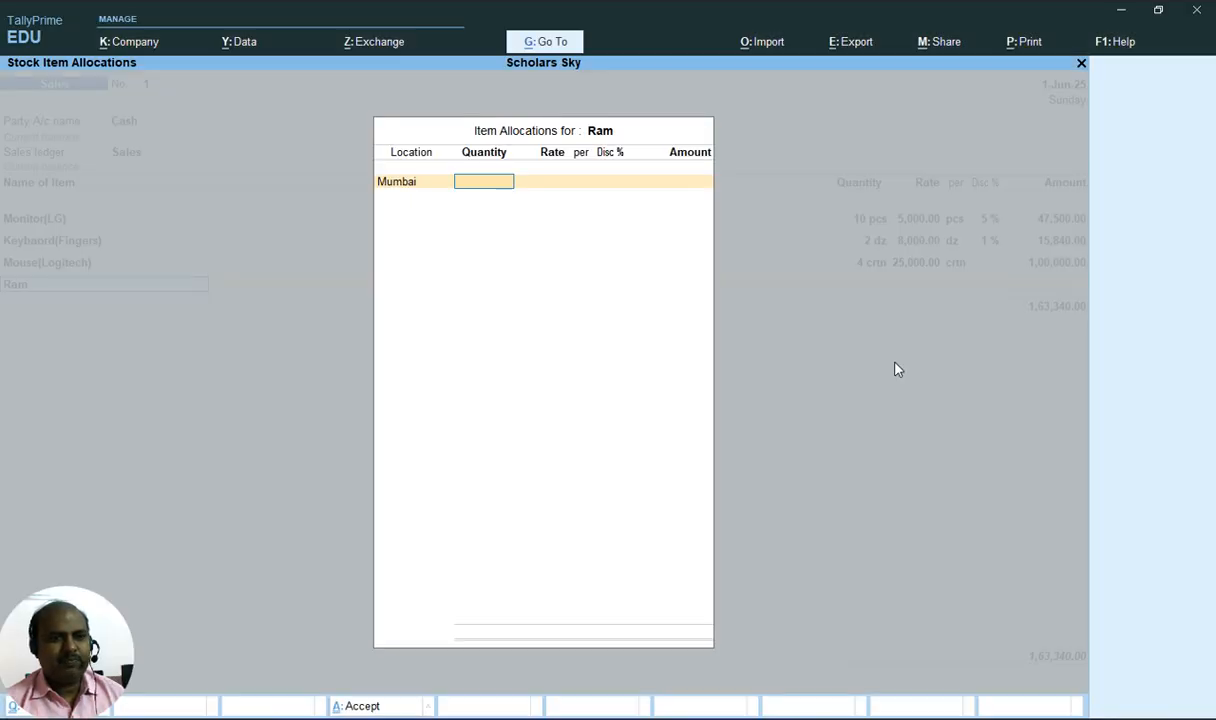
Enter 10 pcs at a rate of 1200 with a 2% discount for Ram
type("10")
key("Return")
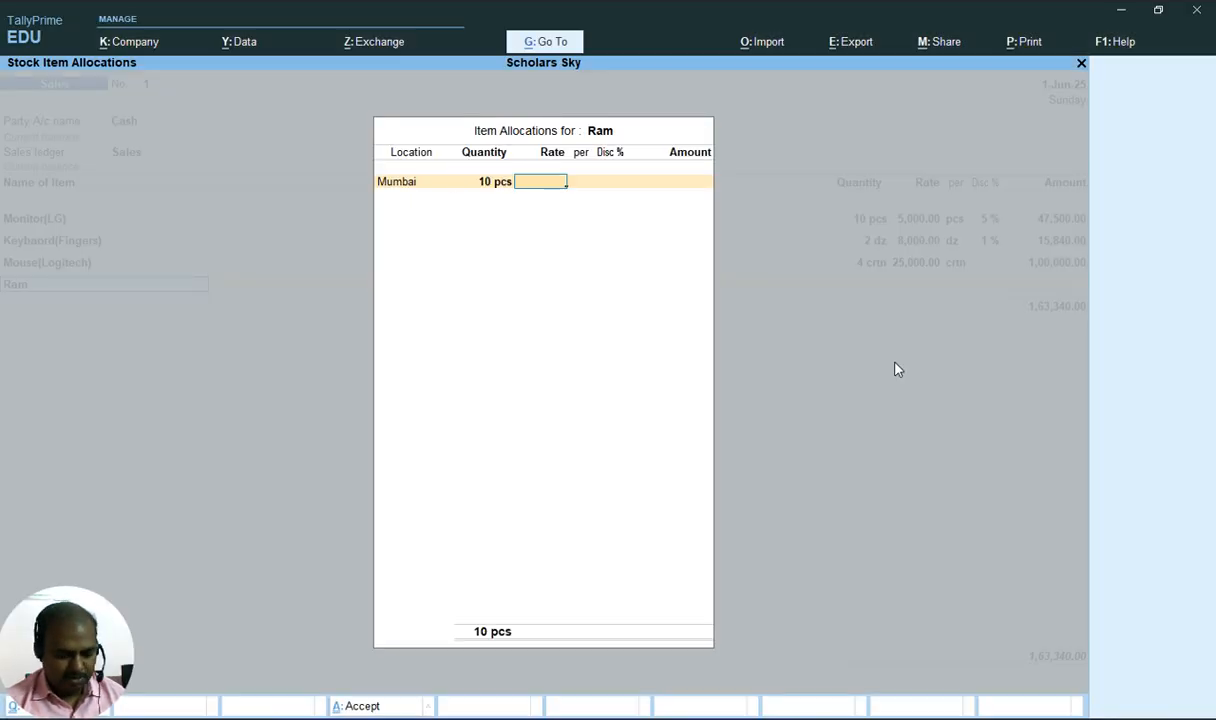
key("alt+Tab")
key("alt+Tab")
type("1200")
key("Return")
key("Return")
type("2")
key("Return")
key("Return")
key("alt+Tab")
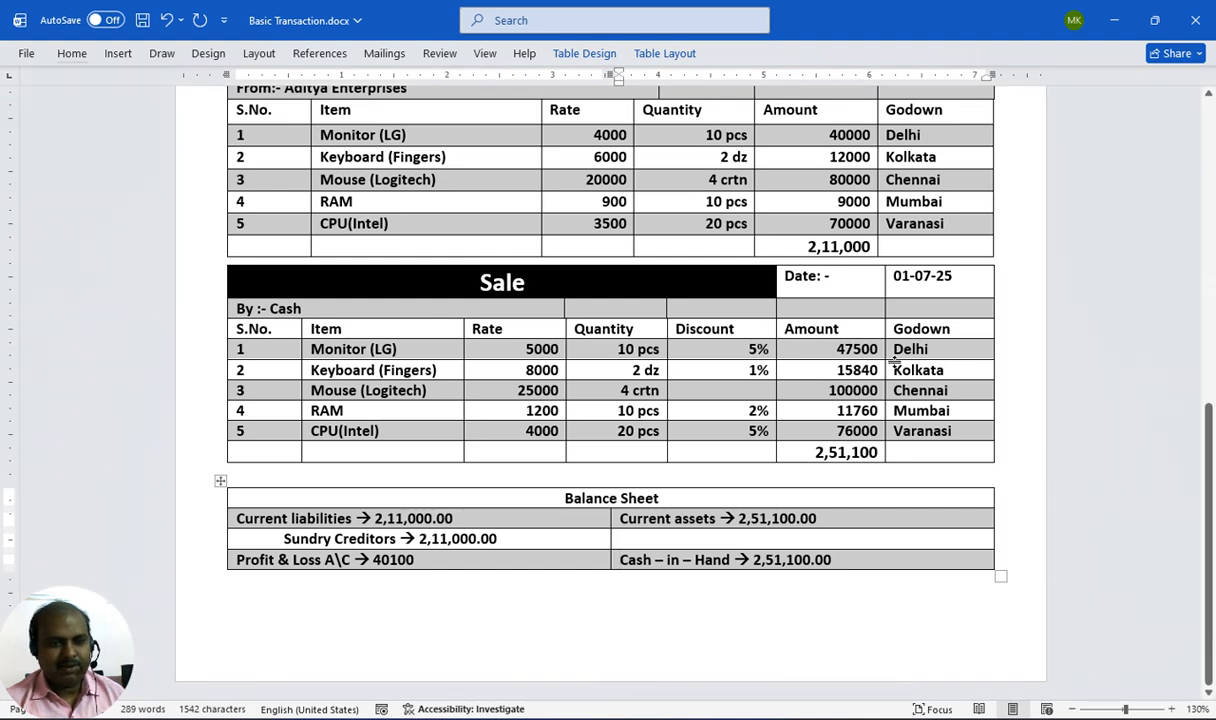
key("alt")
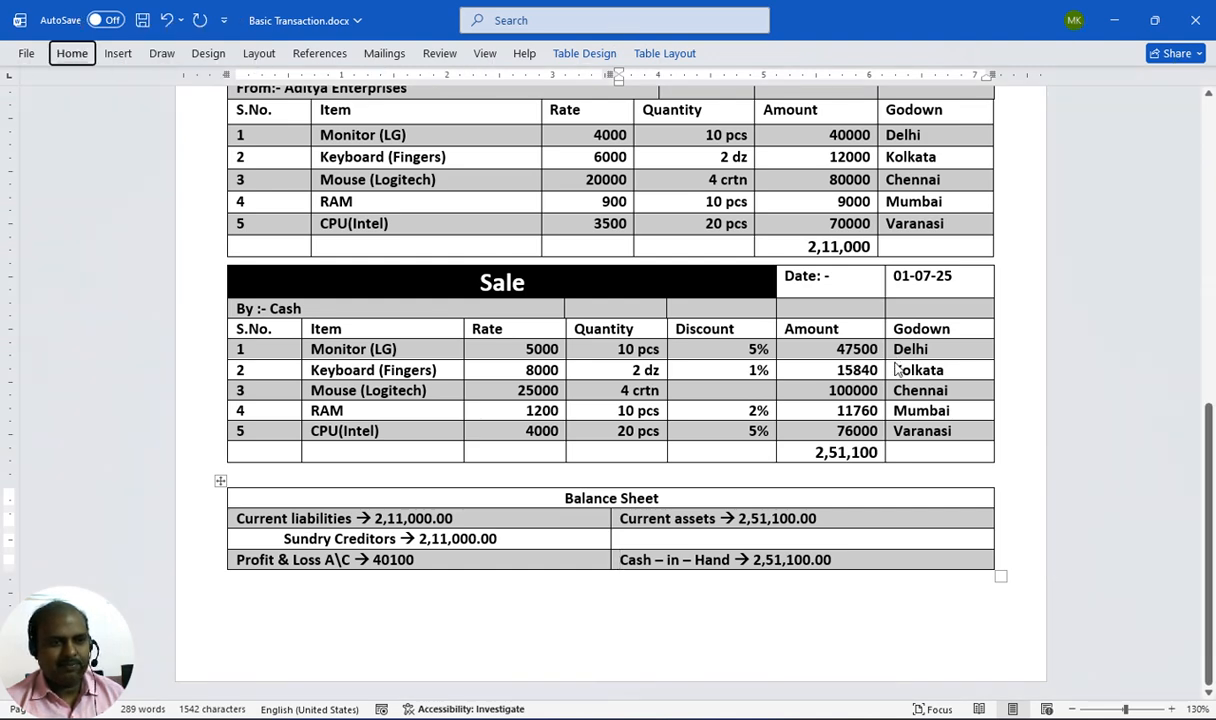
key("alt+Tab")
key("Return")
key("Return")
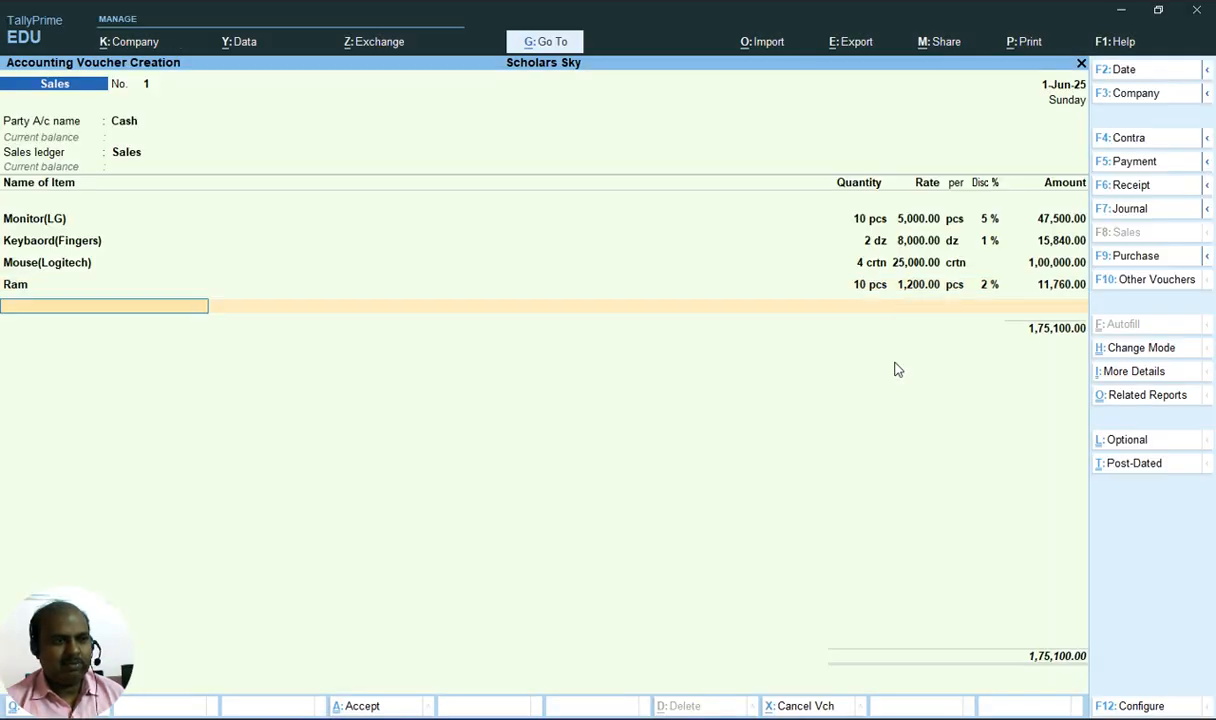
Add CPU(Intel) as the fifth sales item, allocated to the Varanasi location
key("alt+Tab")
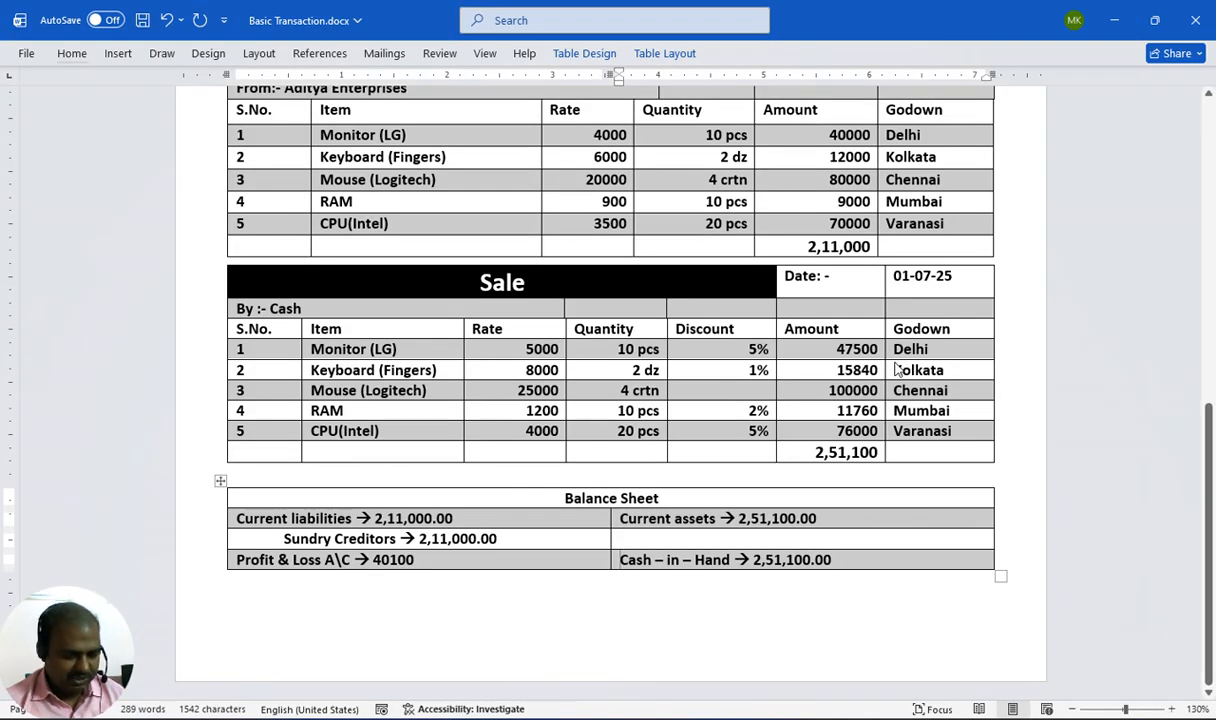
key("alt+Tab")
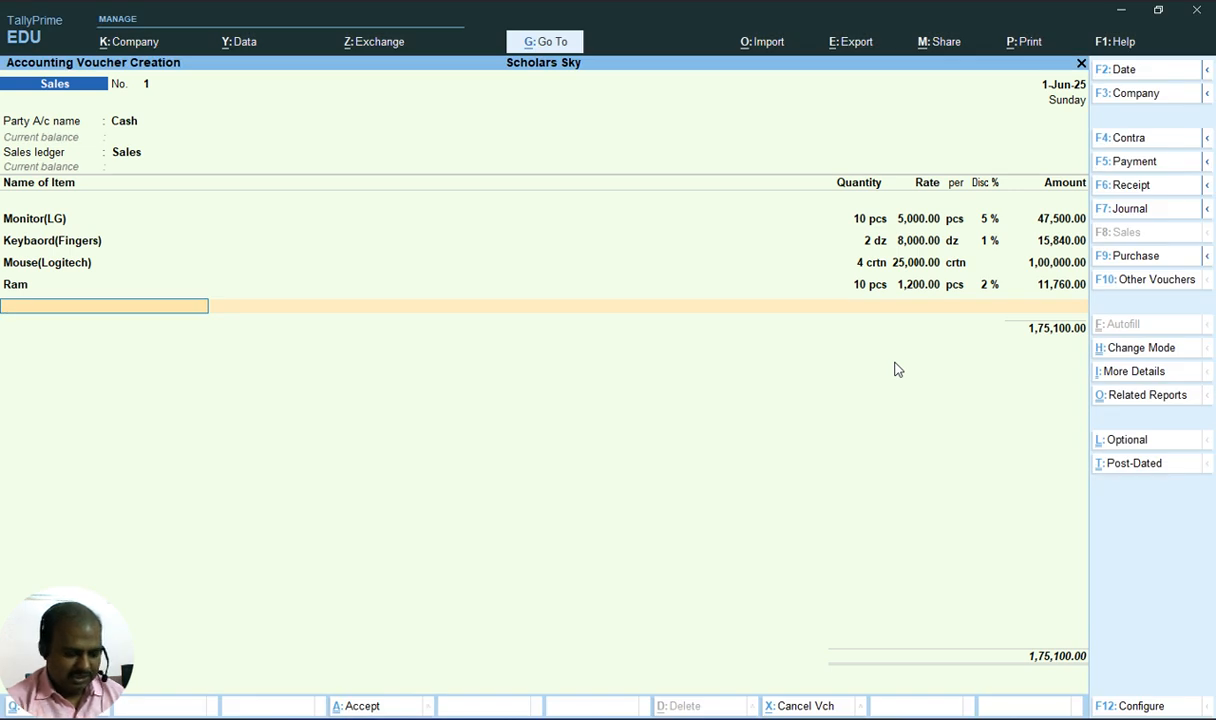
type("C")
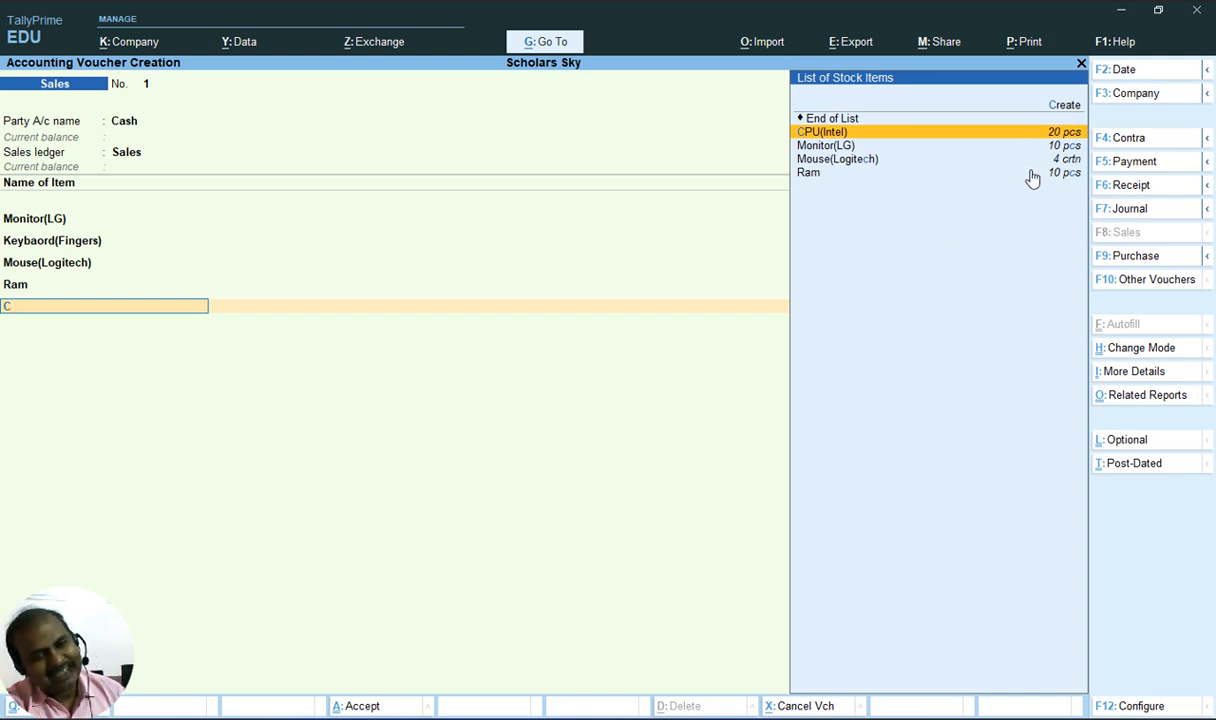
key("Return")
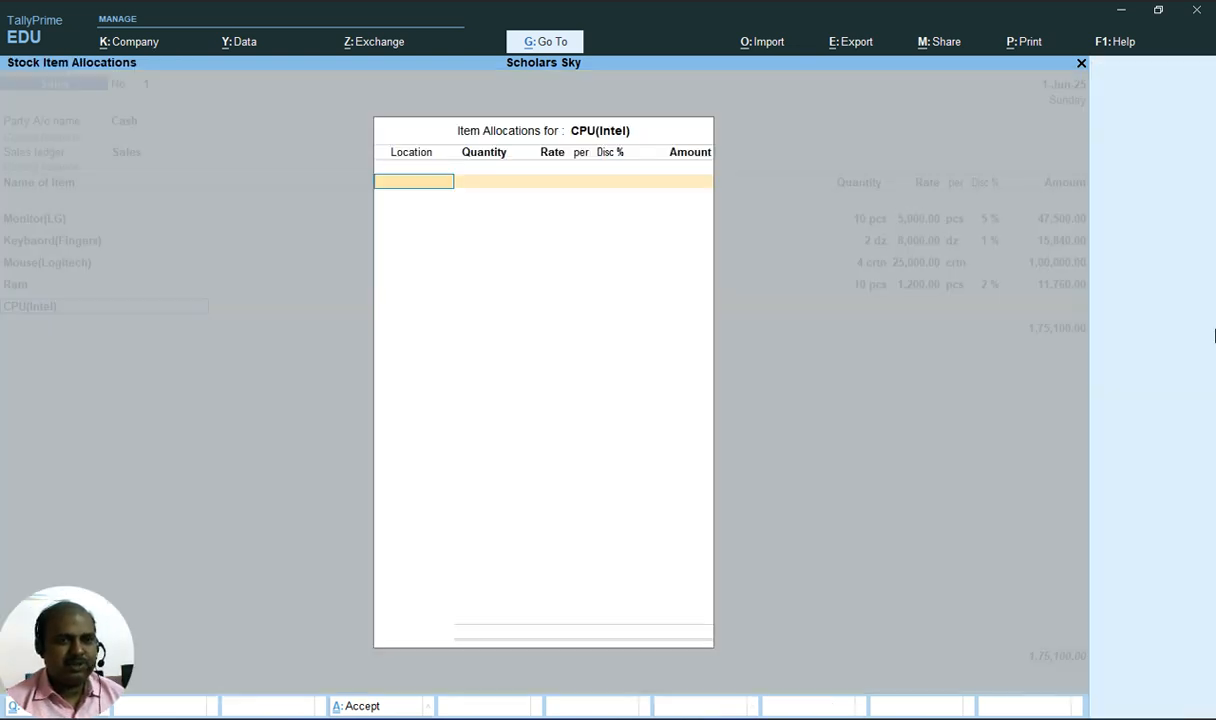
key("alt+Tab")
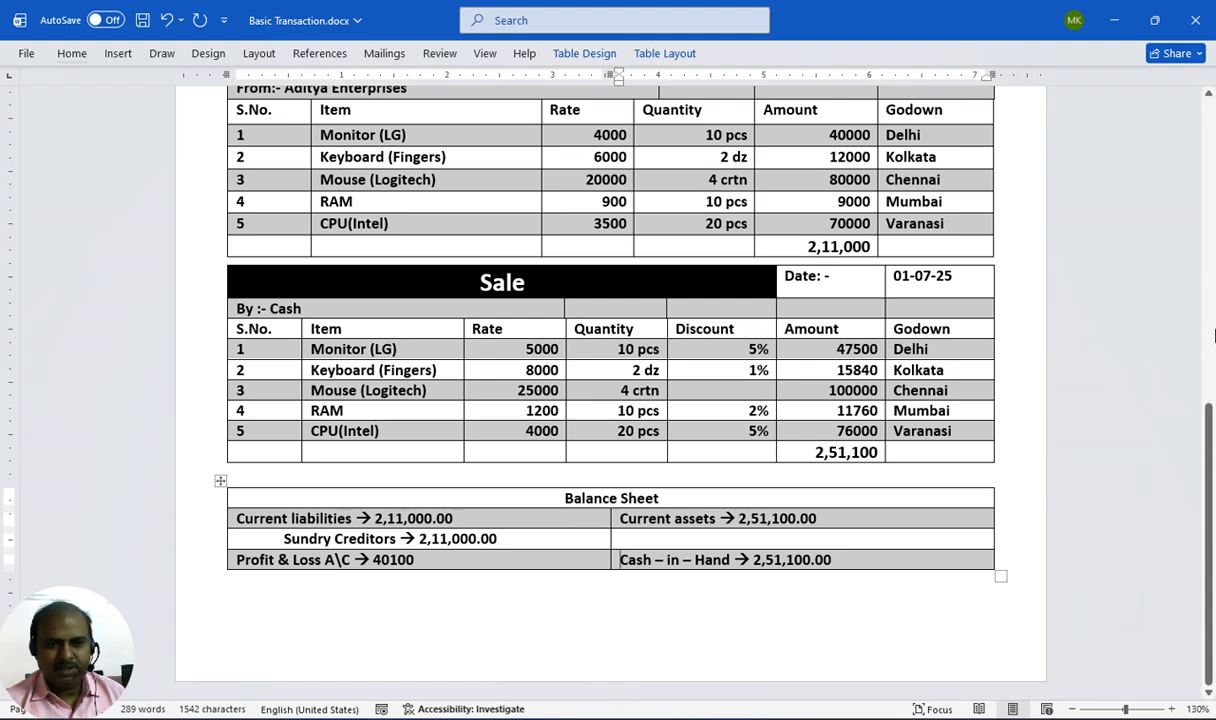
key("alt+Tab")
type("V")
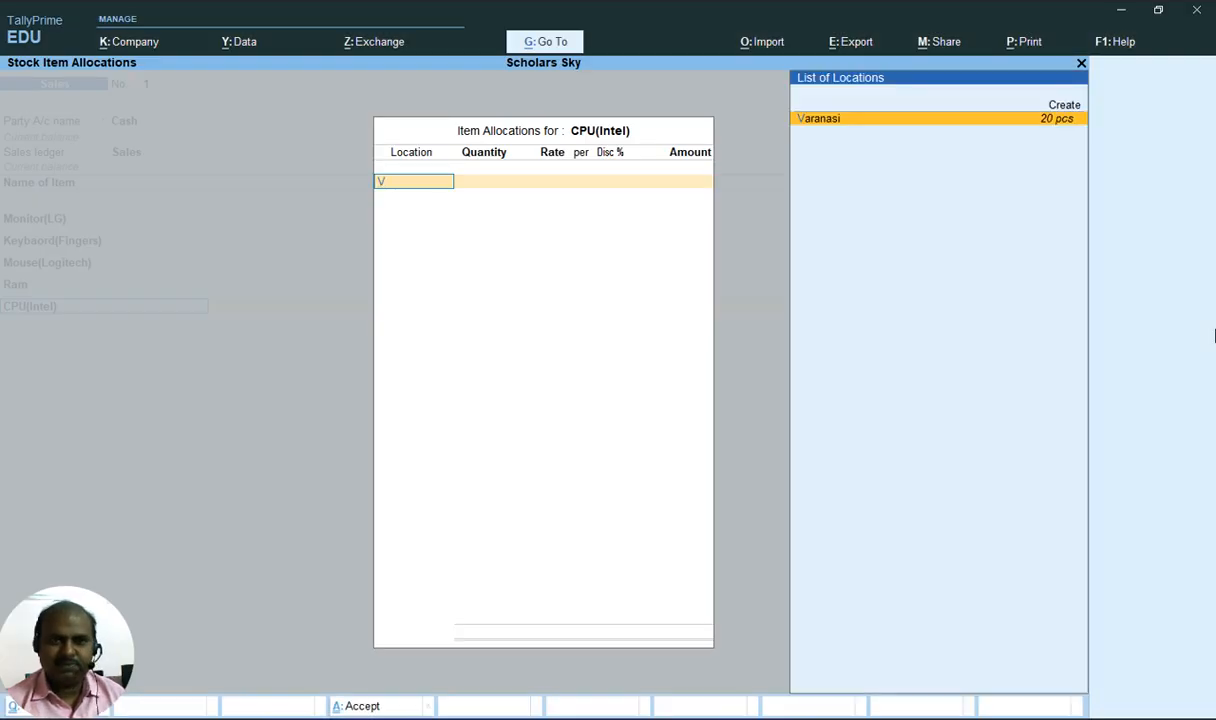
key("Return")
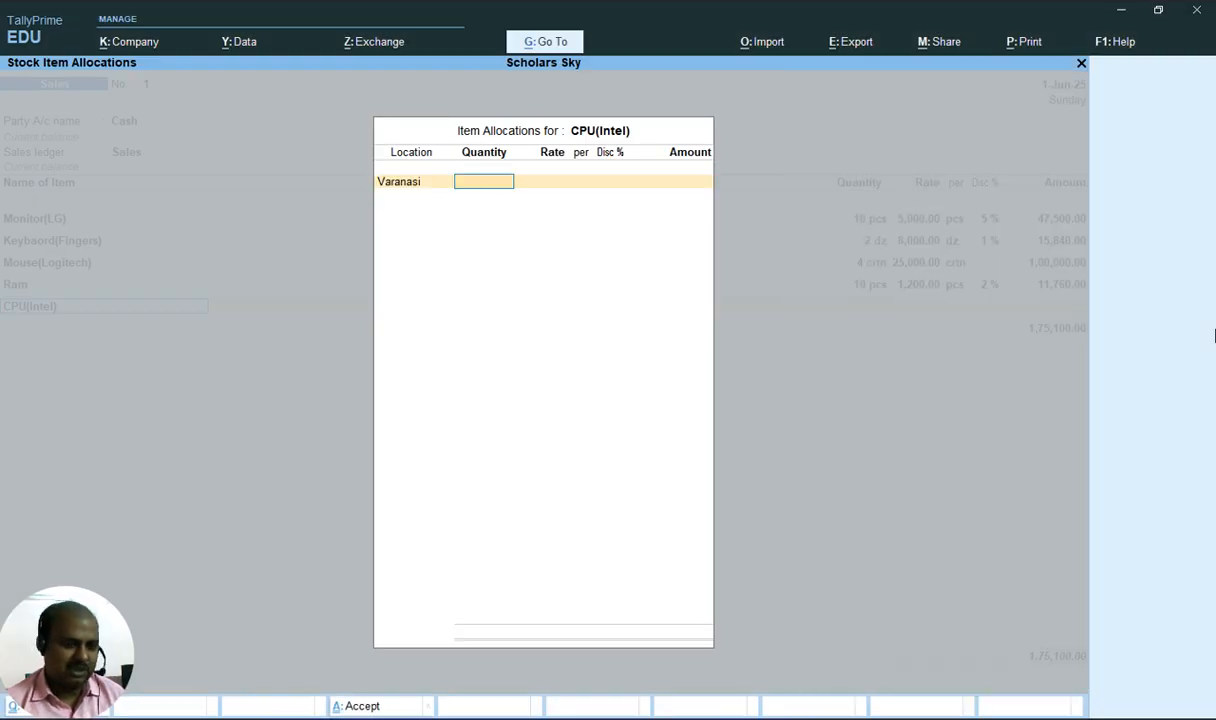
key("alt+Tab")
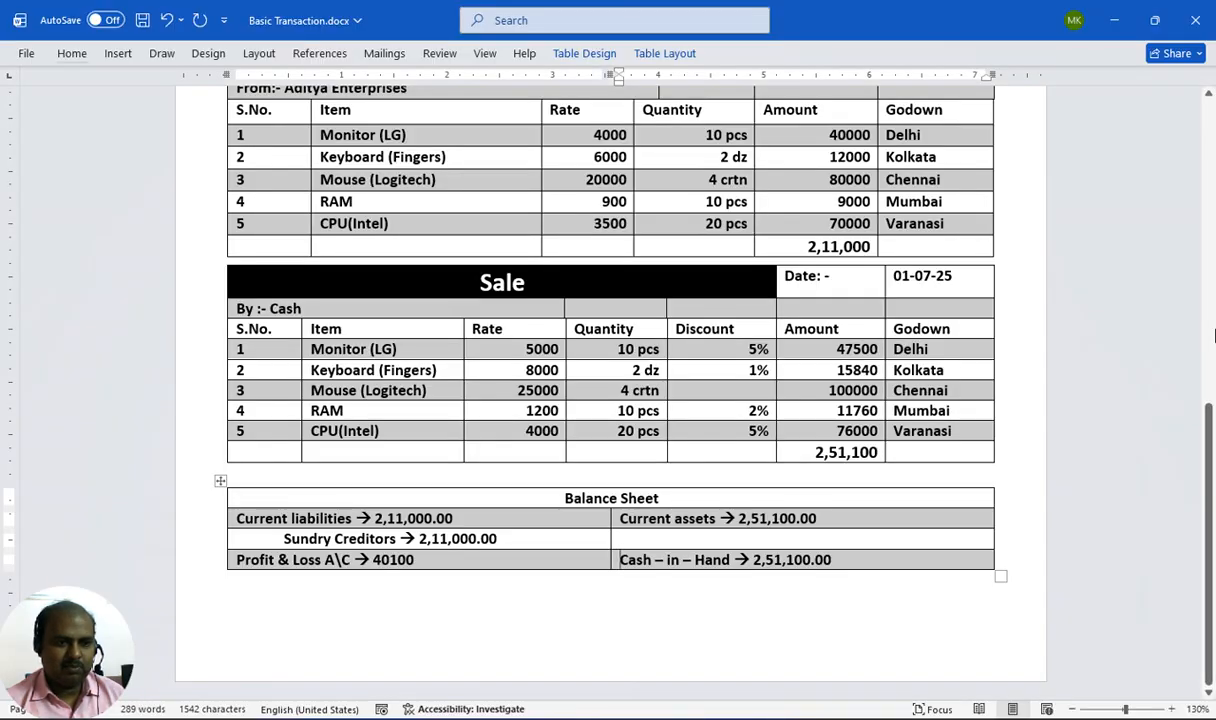
key("alt+Tab")
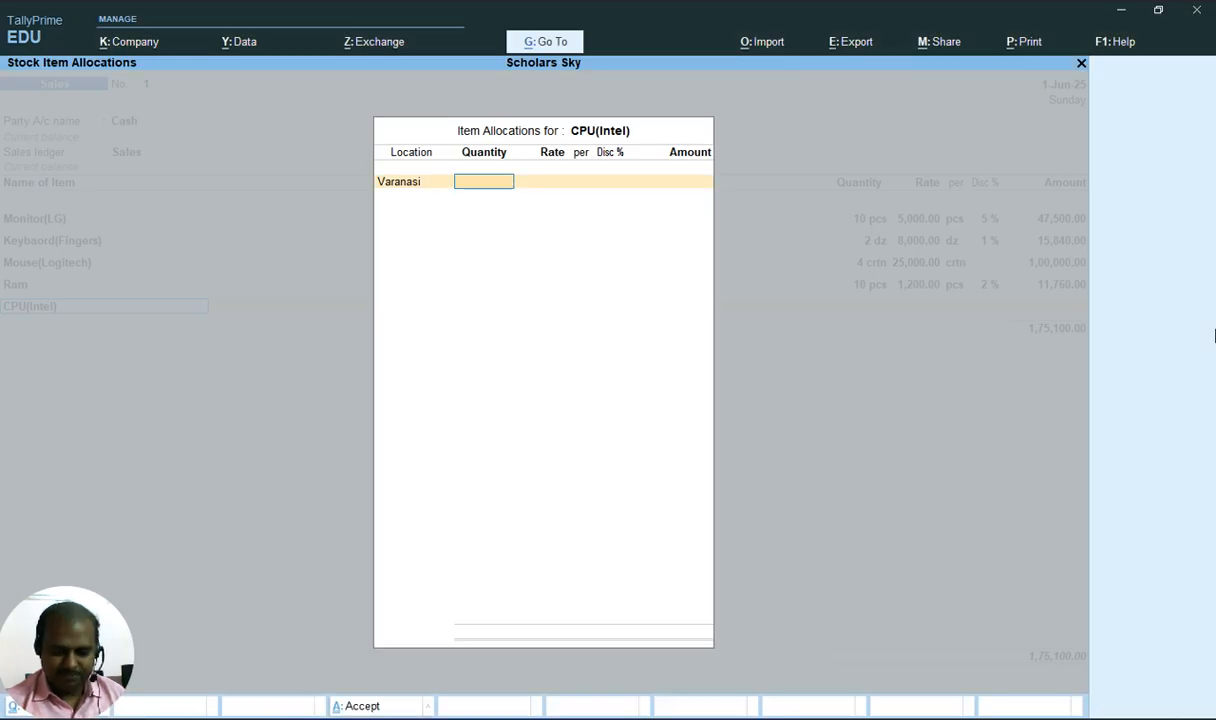
Enter 20 pcs at a rate of 4000 with a 5% discount for CPU(Intel)
type("20")
key("Return")
type("4")
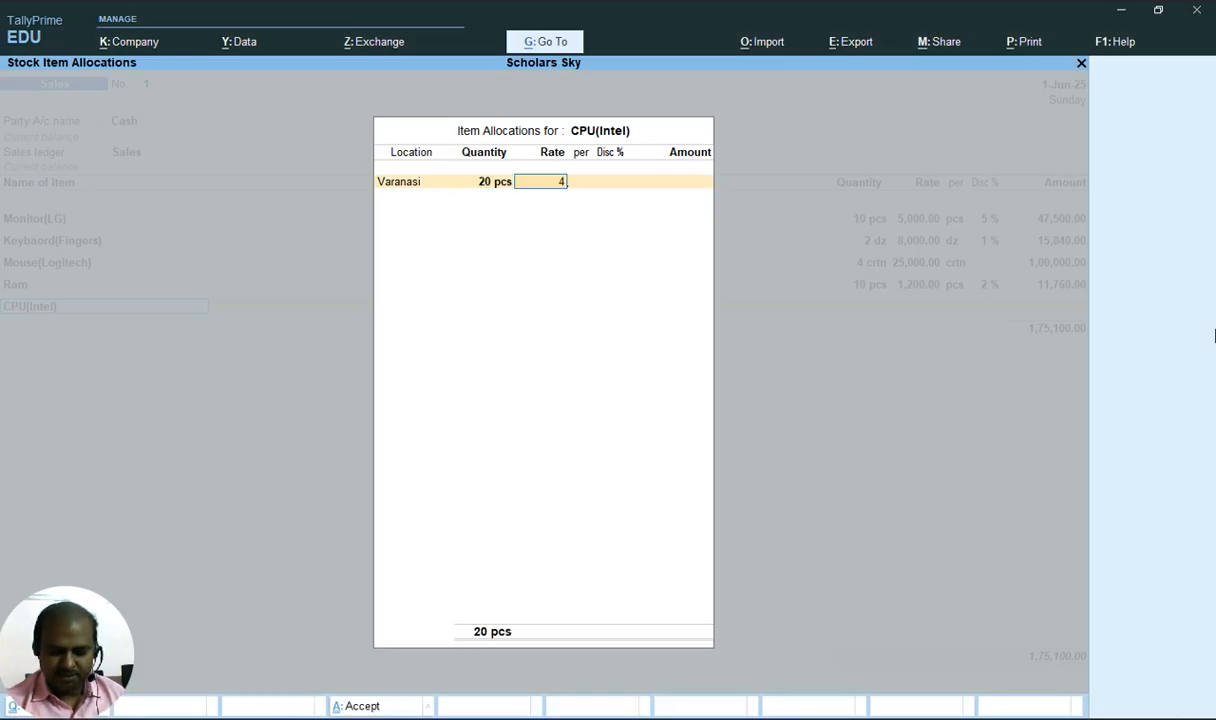
type("01000")
key("Return")
key("Return")
key("alt+Tab")
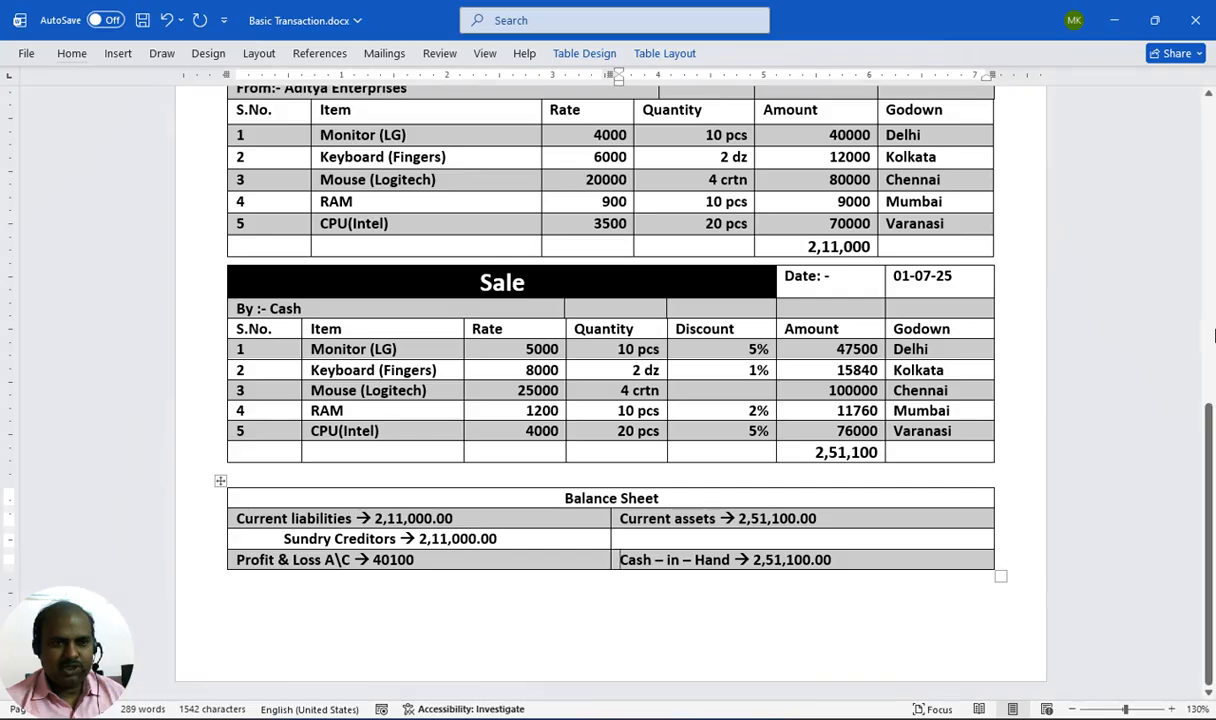
key("alt+Tab")
type("5")
key("Return")
key("Return")
key("Return")
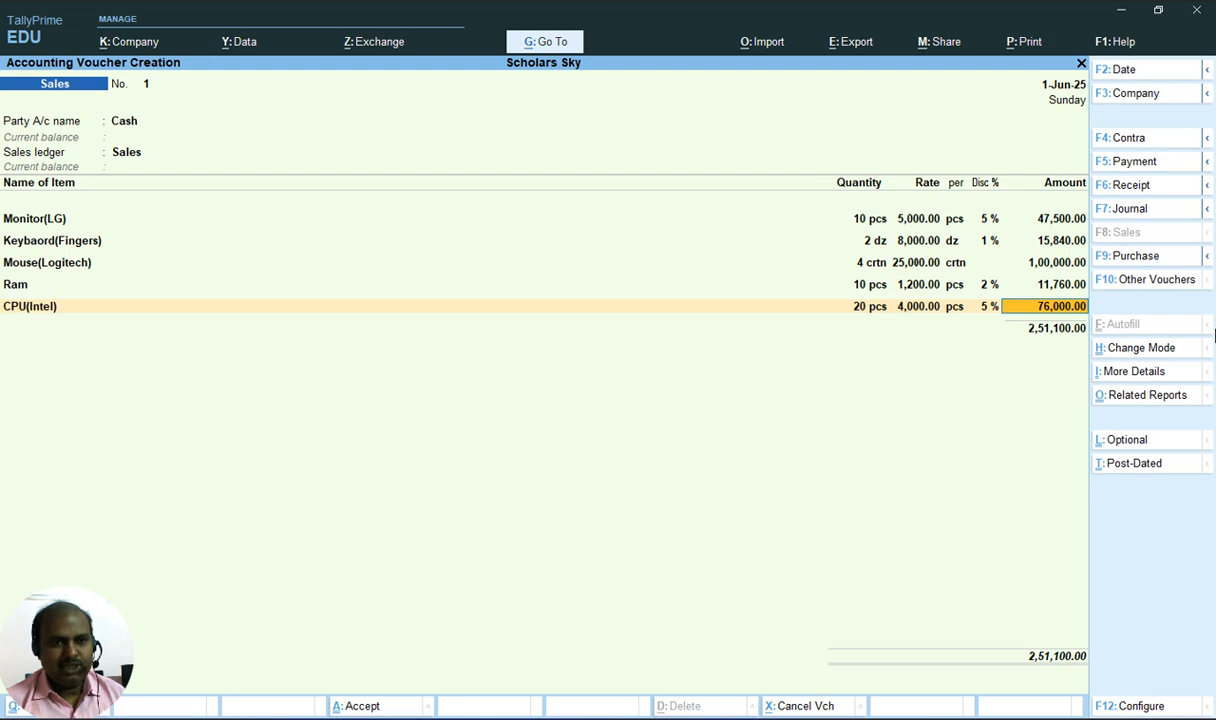
End the item list and save the cash sales voucher
key("alt+Tab")
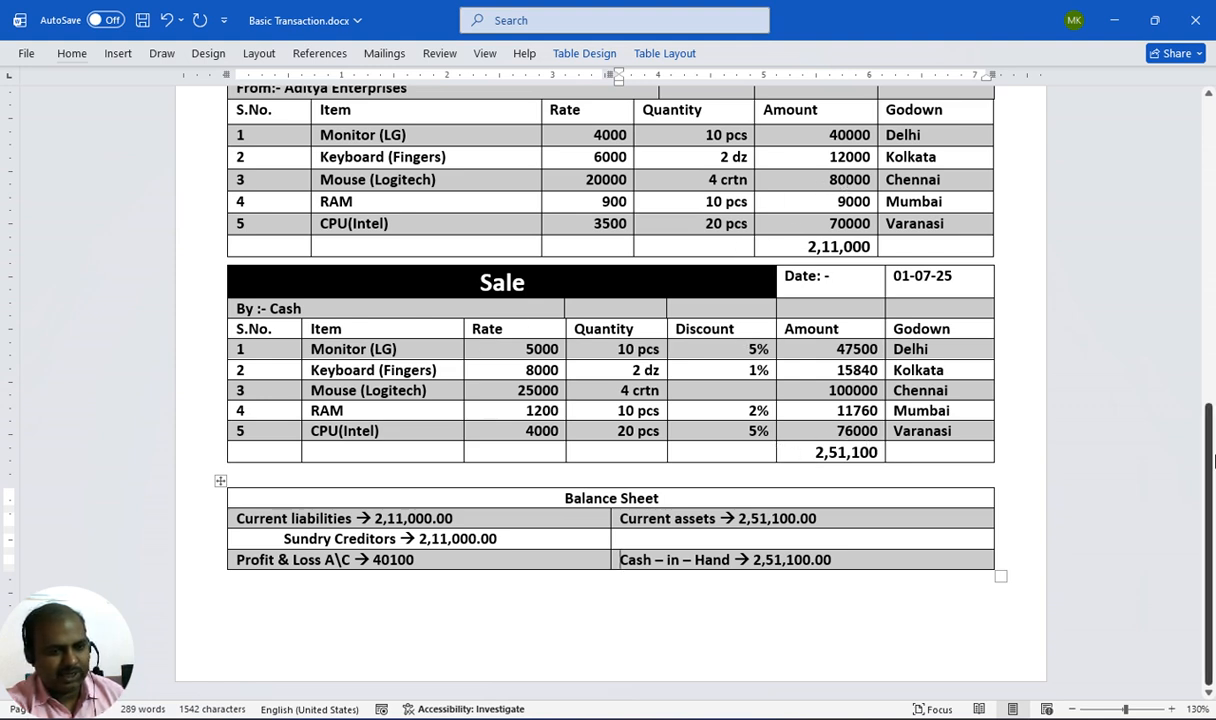
key("alt+Tab")
key("Down")
key("Down")
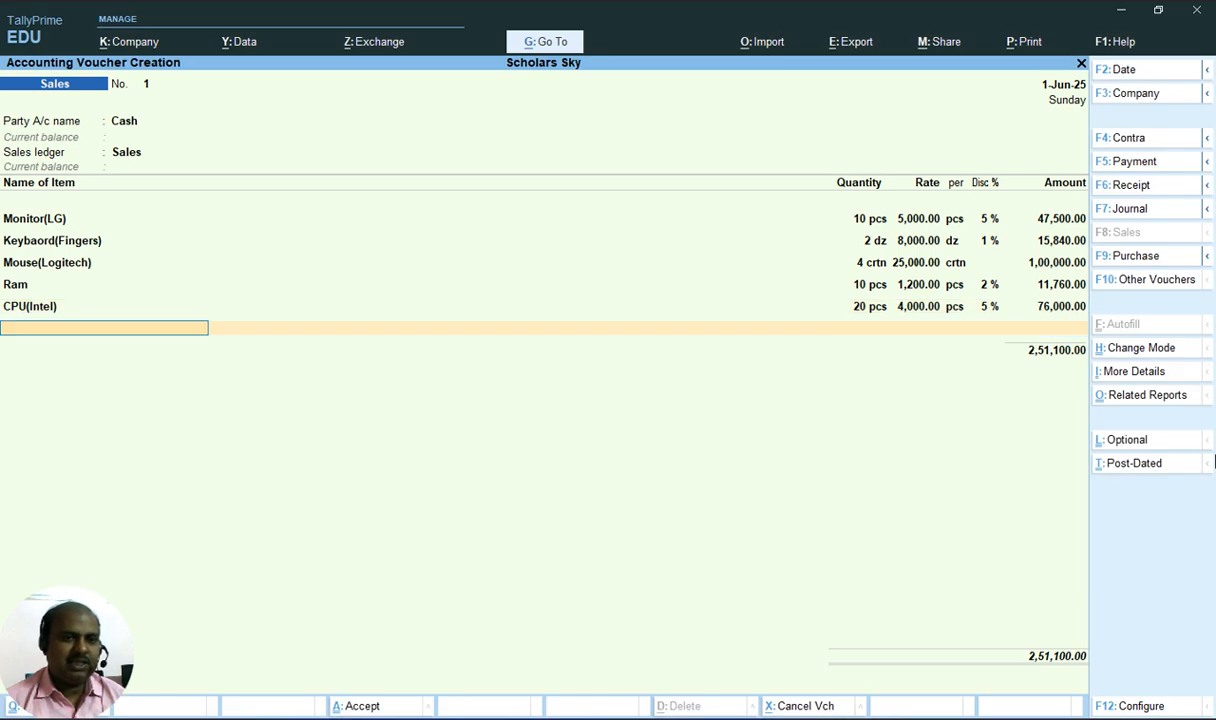
key("Return")
key("Return")
key("alt+Tab")
key("alt+Tab")
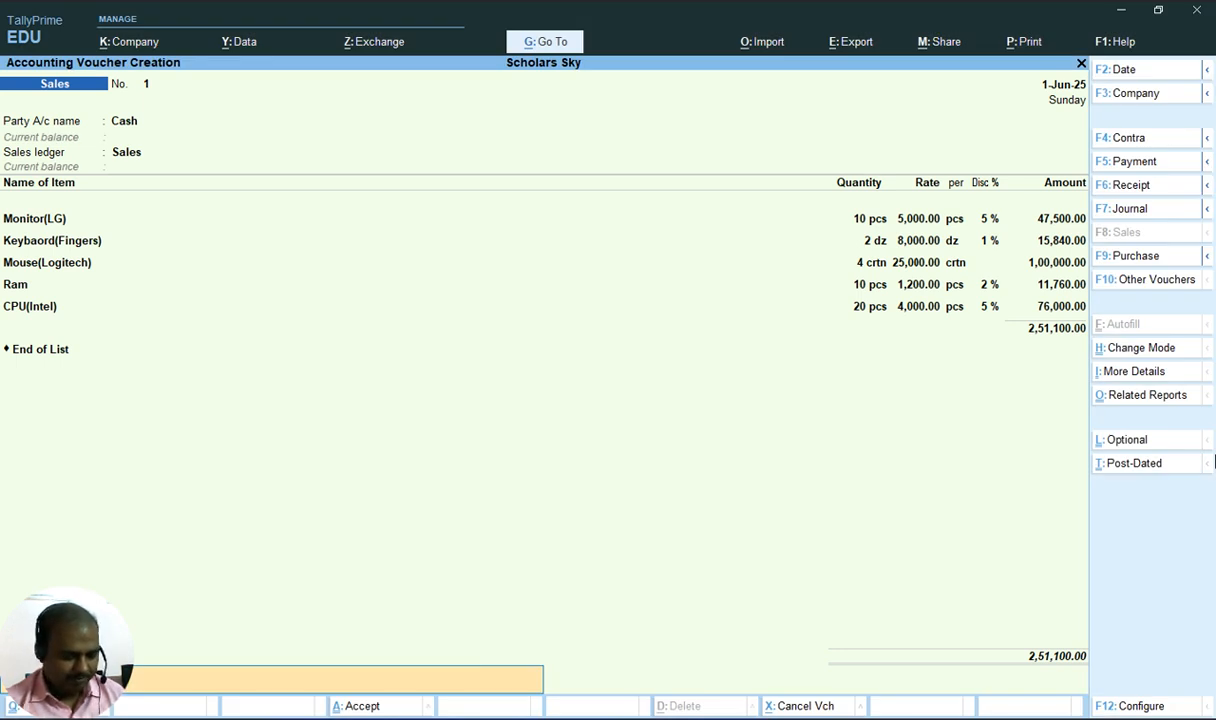
key("Return")
Leave voucher entry and open the Balance Sheet in detailed view
key("Return")
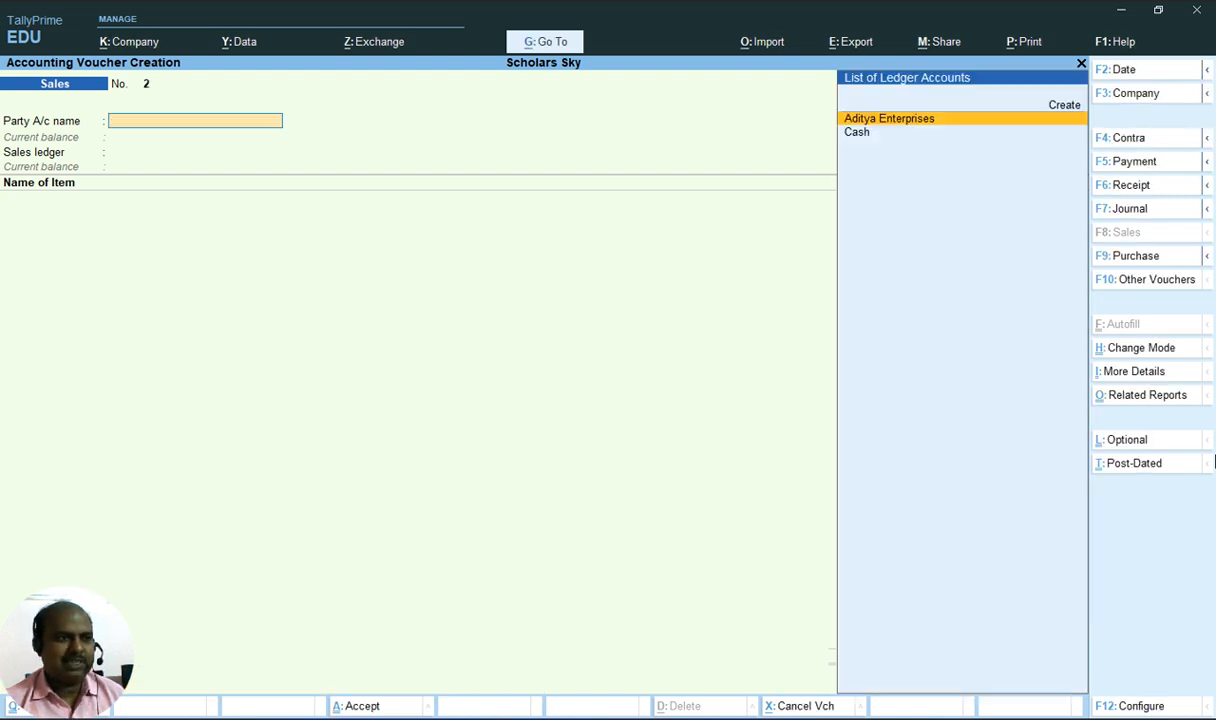
key("Escape")
key("Return")
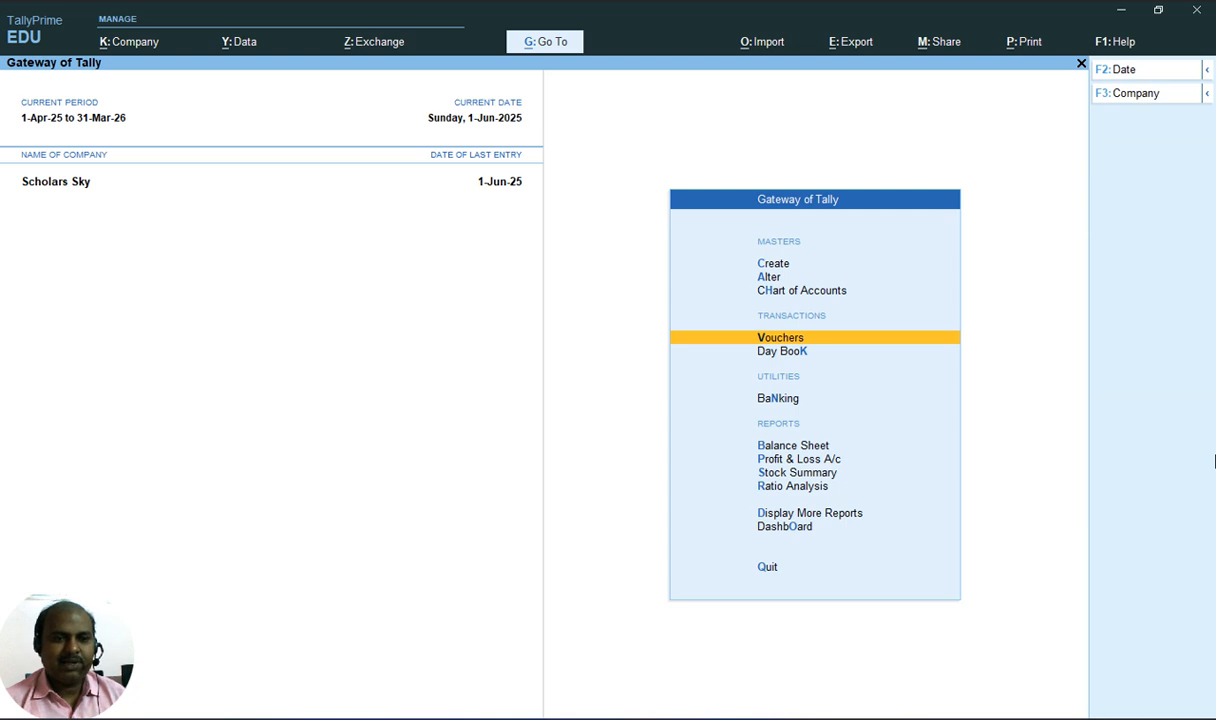
key("Down")
key("Down")
key("Down")
key("Down")
key("Up")
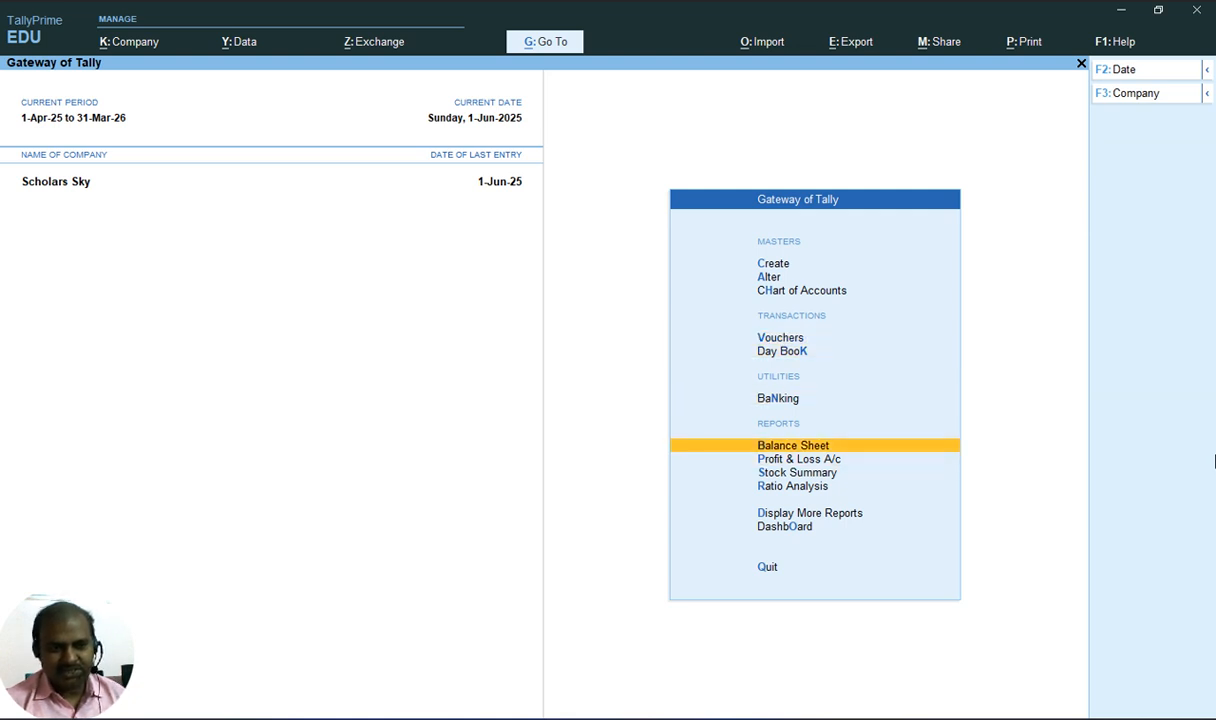
key("Return")
key("alt+F5")
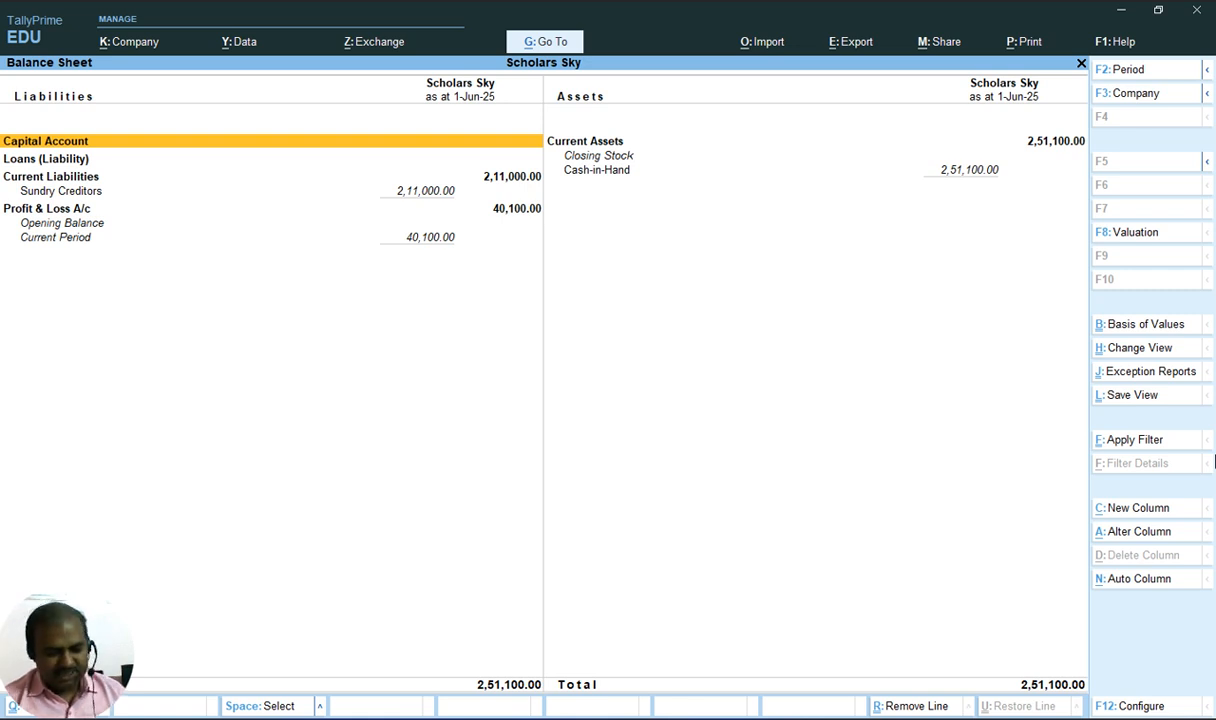
Drill down from Sundry Creditors in the Balance Sheet to the Aditya Enterprises purchase voucher, then return to the main menu
key("Down")
key("Down")
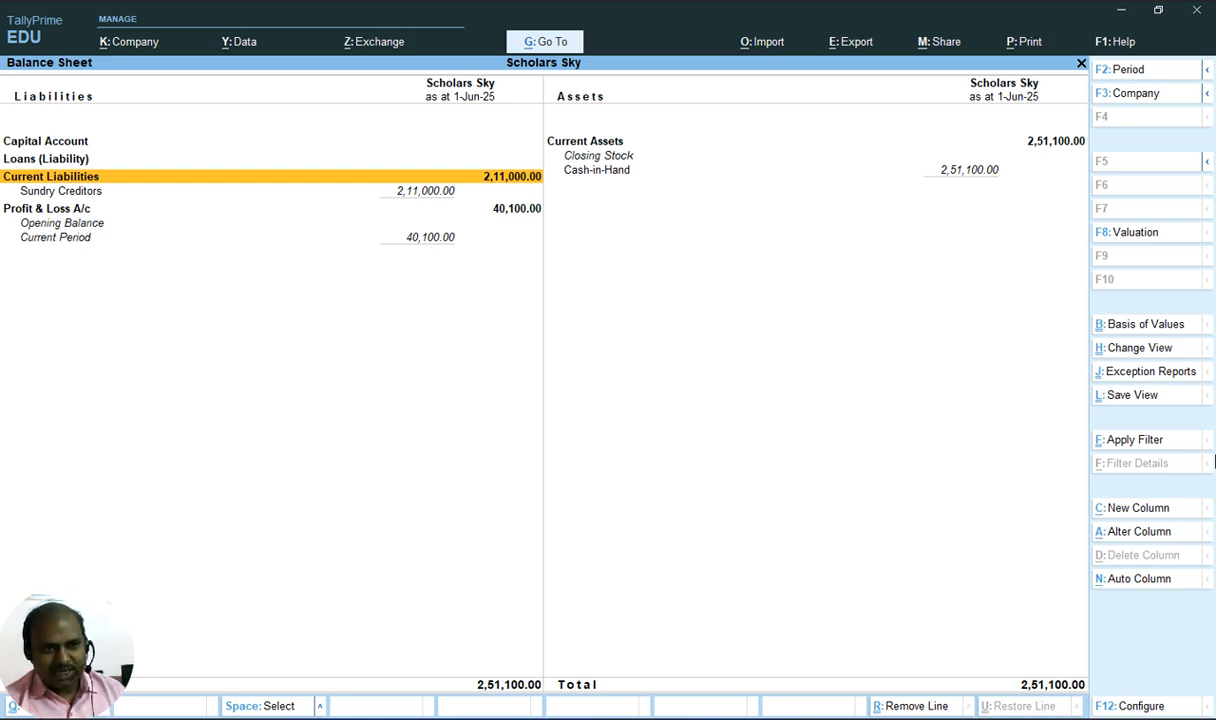
key("Down")
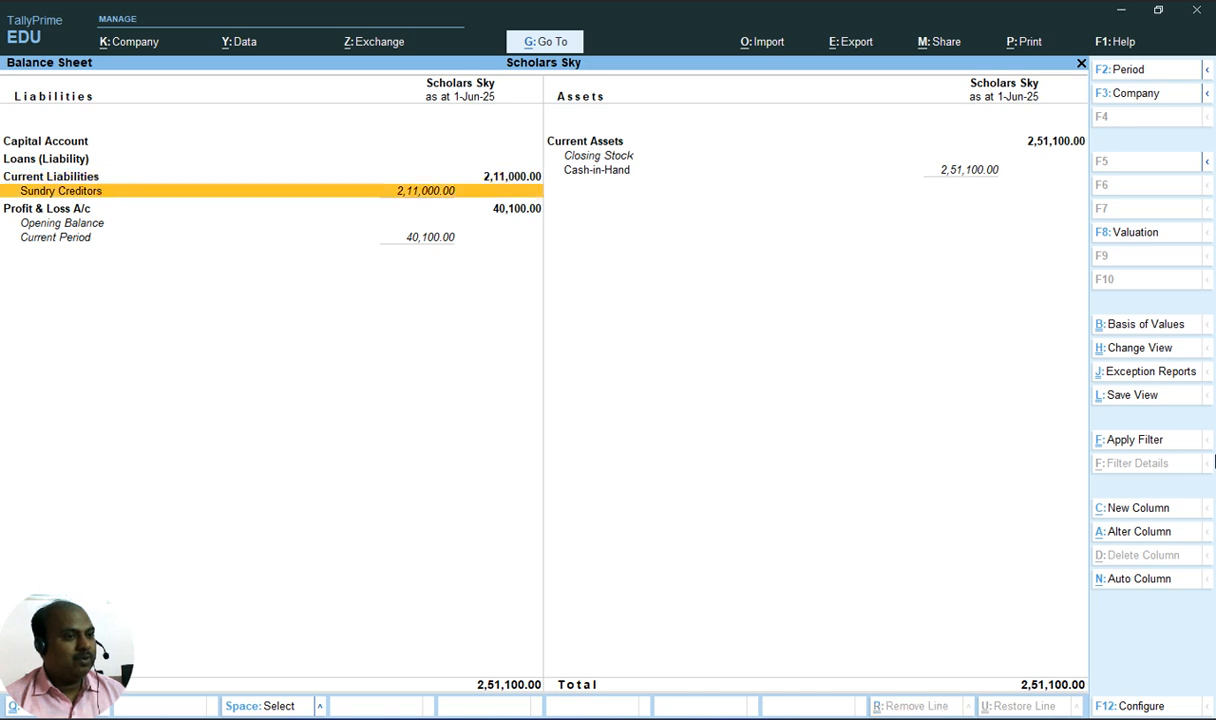
key("Return")
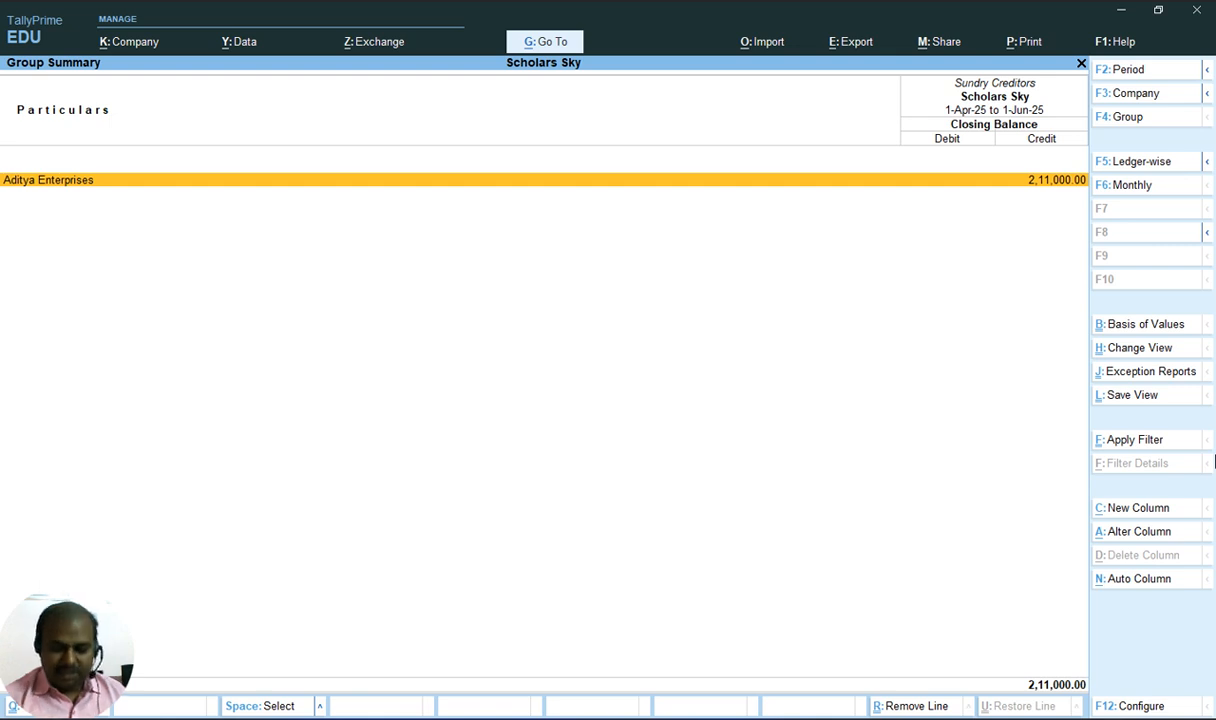
key("Return")
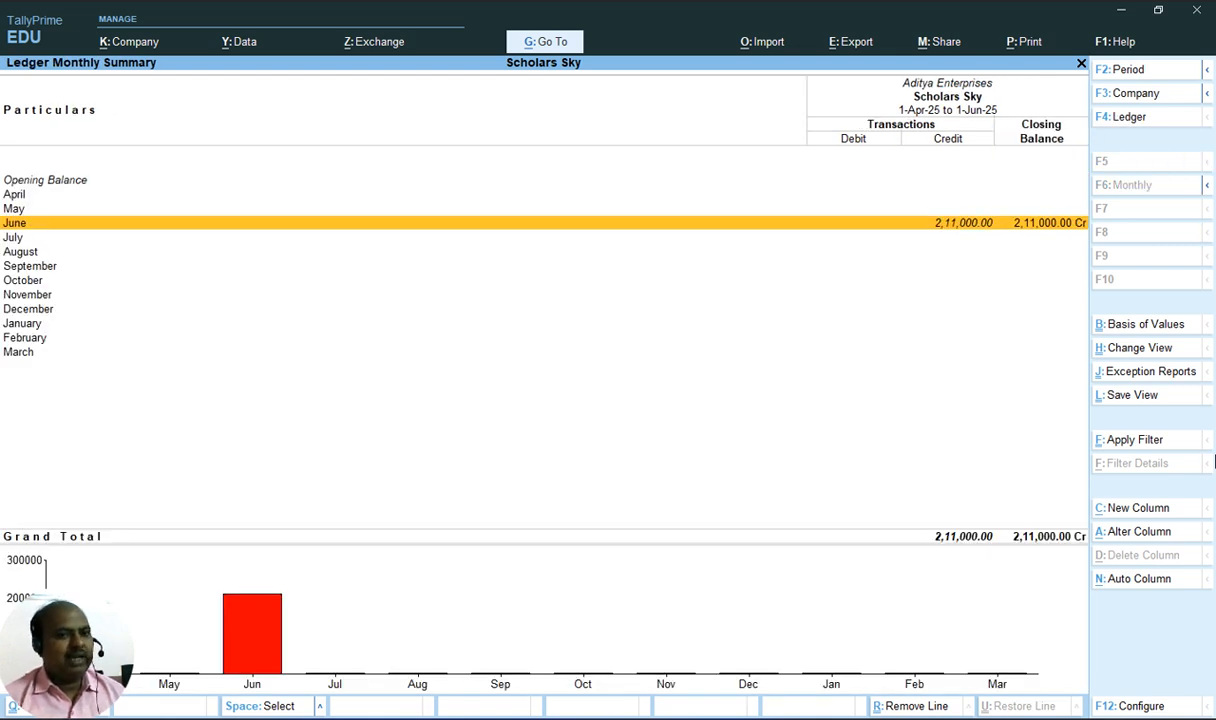
key("Return")
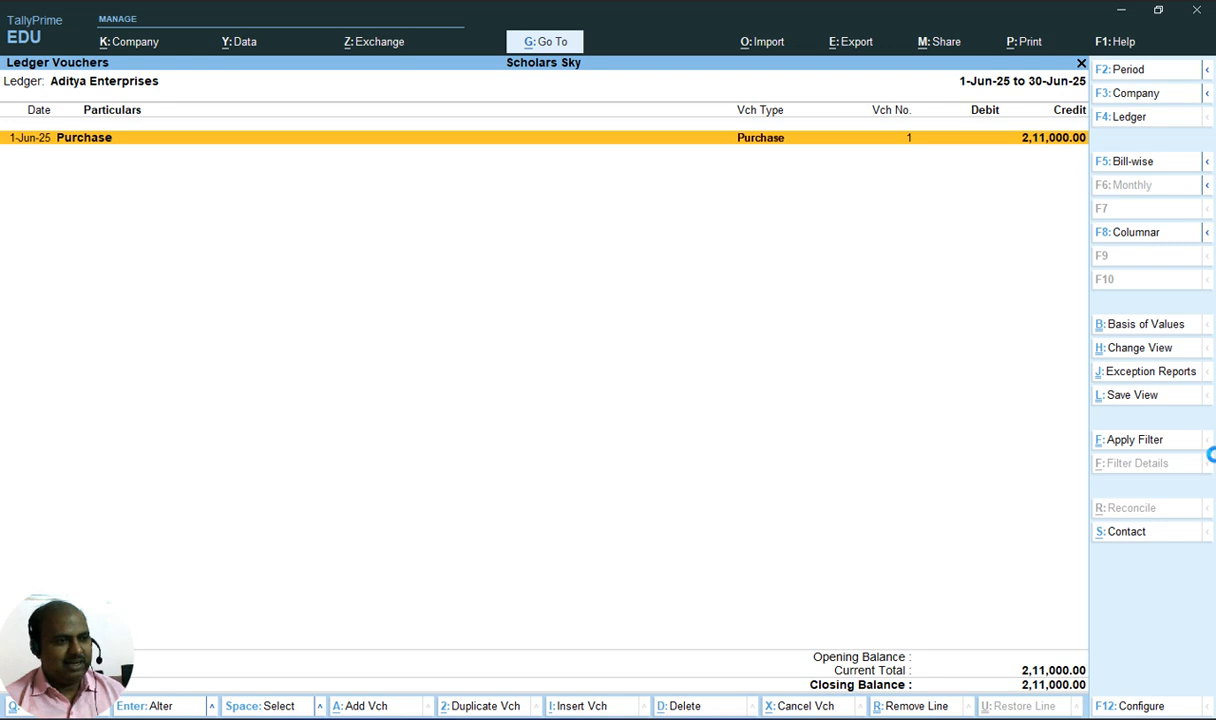
key("Return")
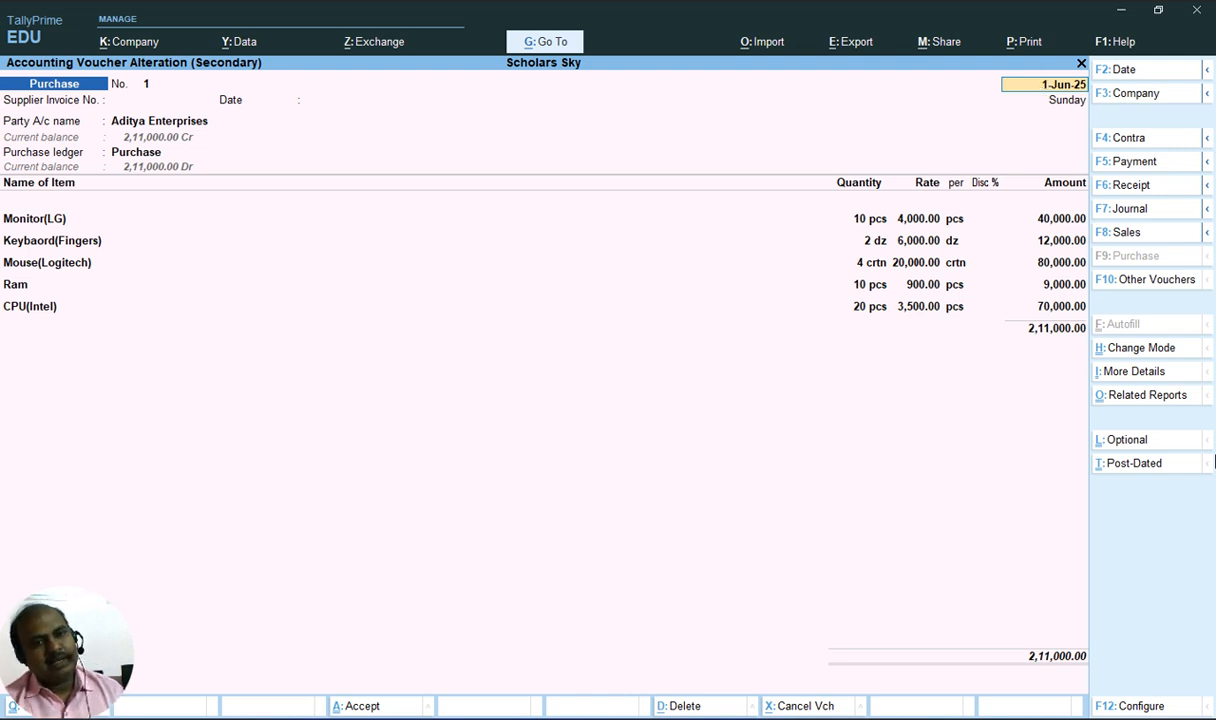
key("BackSpace")
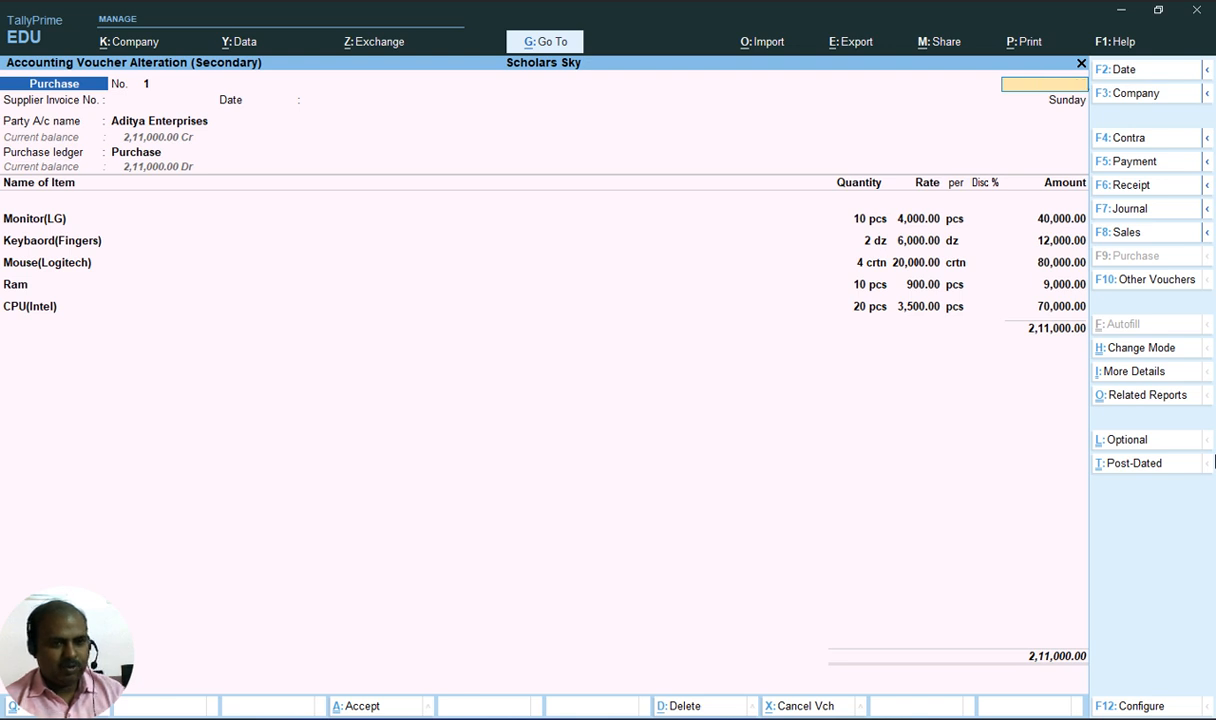
key("Escape")
key("Escape")
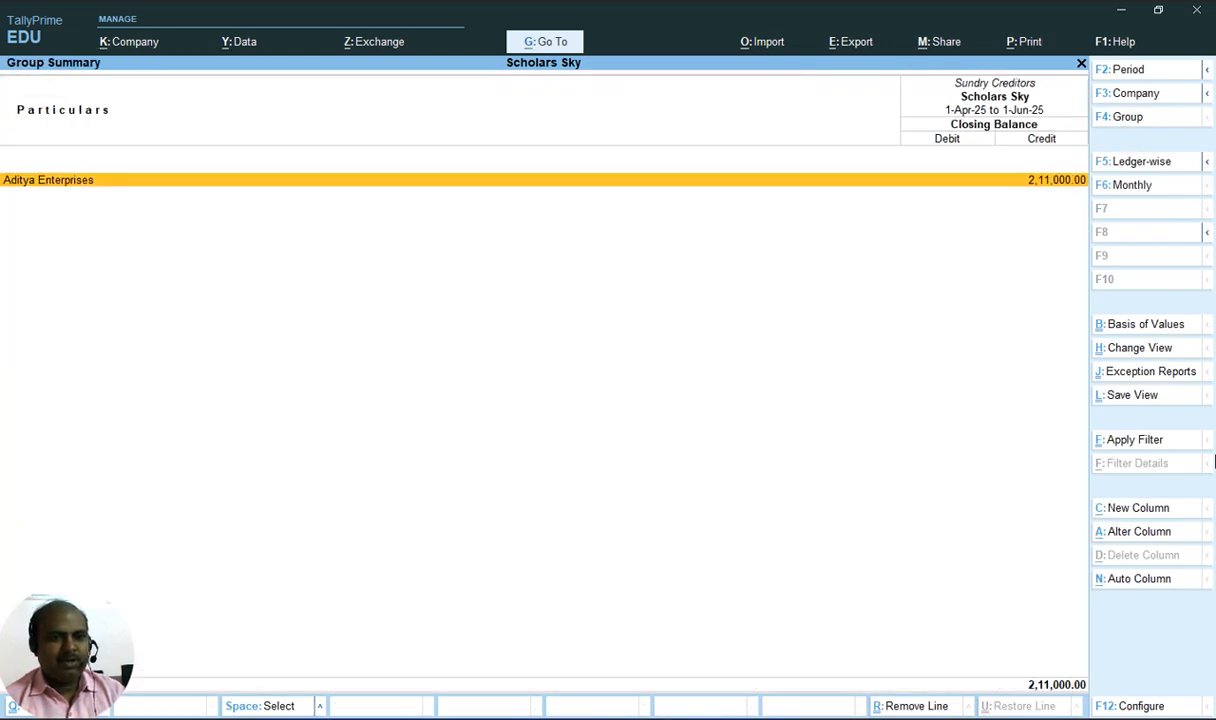
key("Escape")
key("Escape")
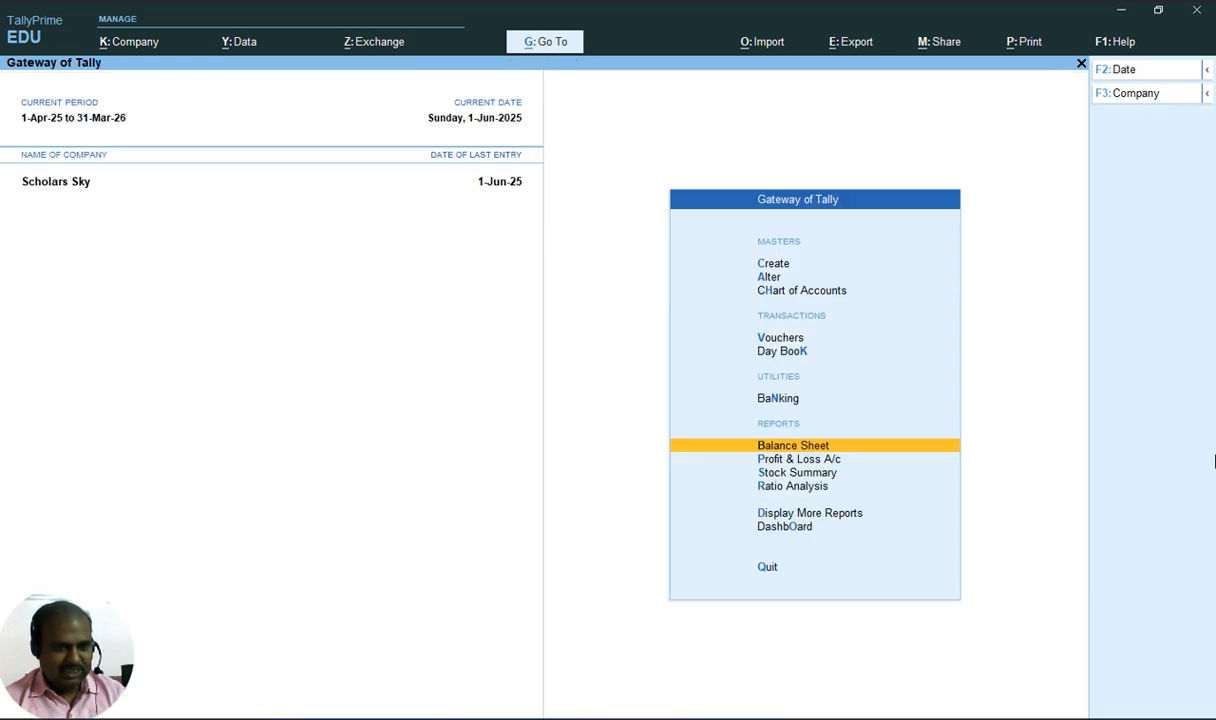
Open the Day Book and compare its vouchers with the Basic transaction-2 document
key("Up")
key("Up")
key("Up")
key("Down")
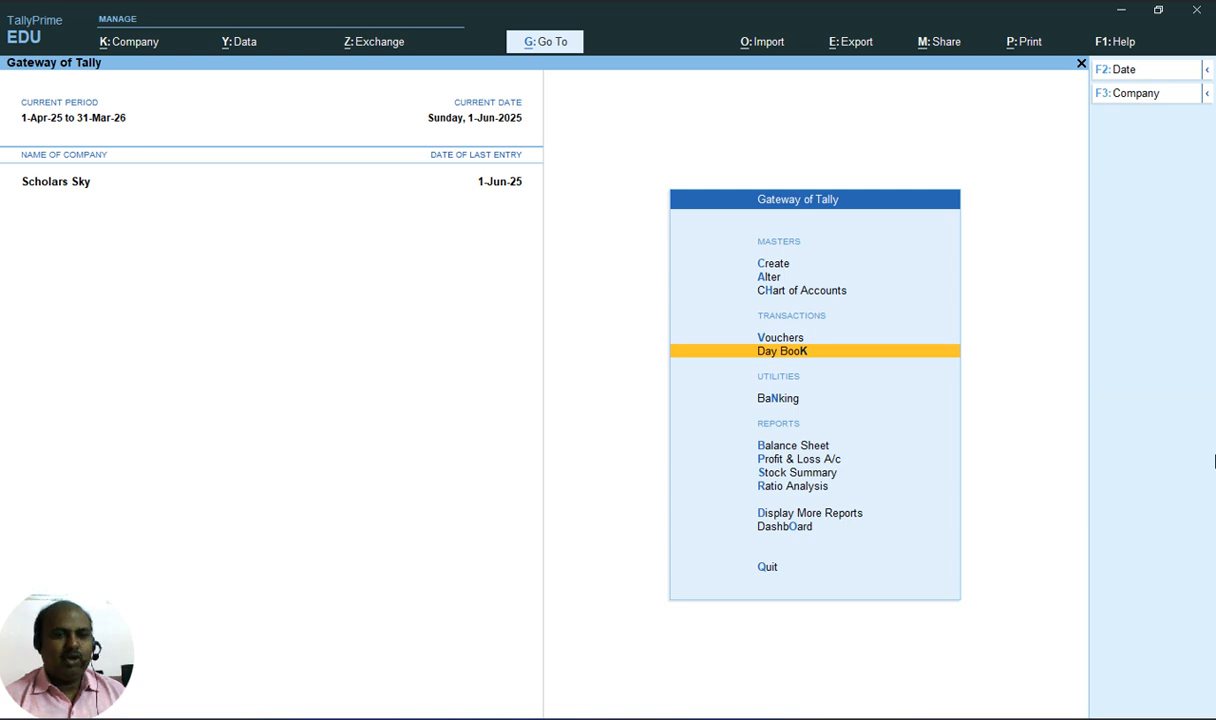
key("Return")
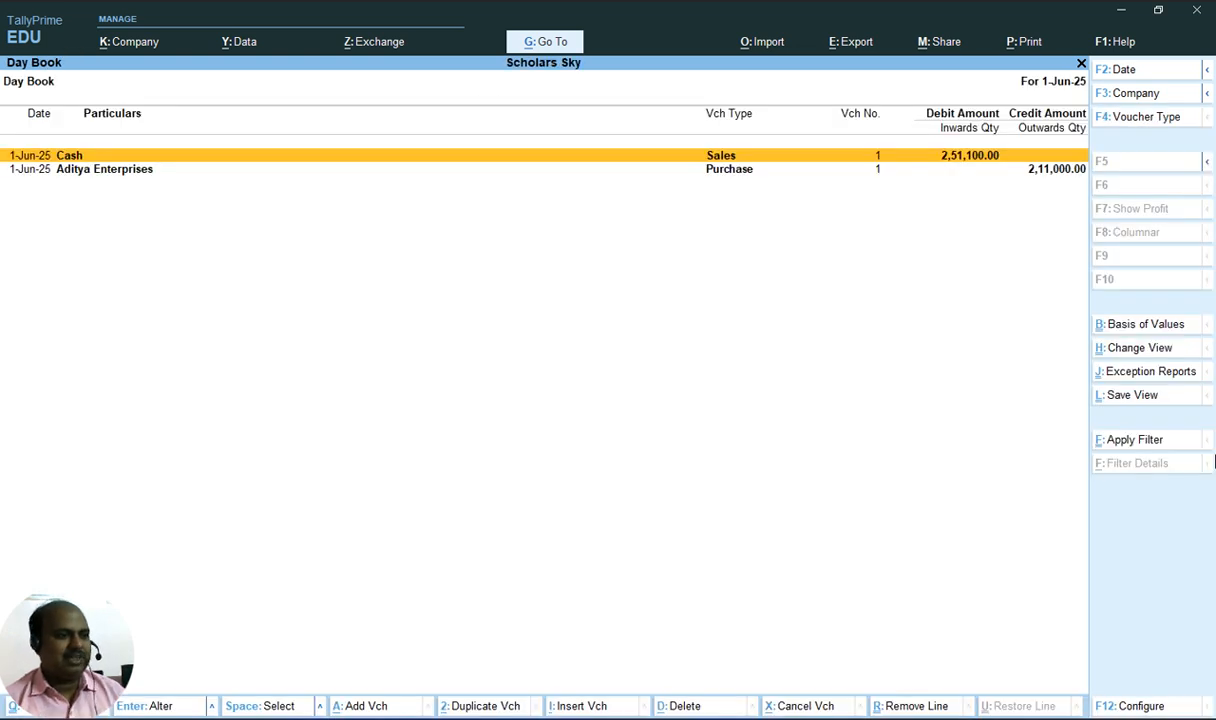
key("Down")
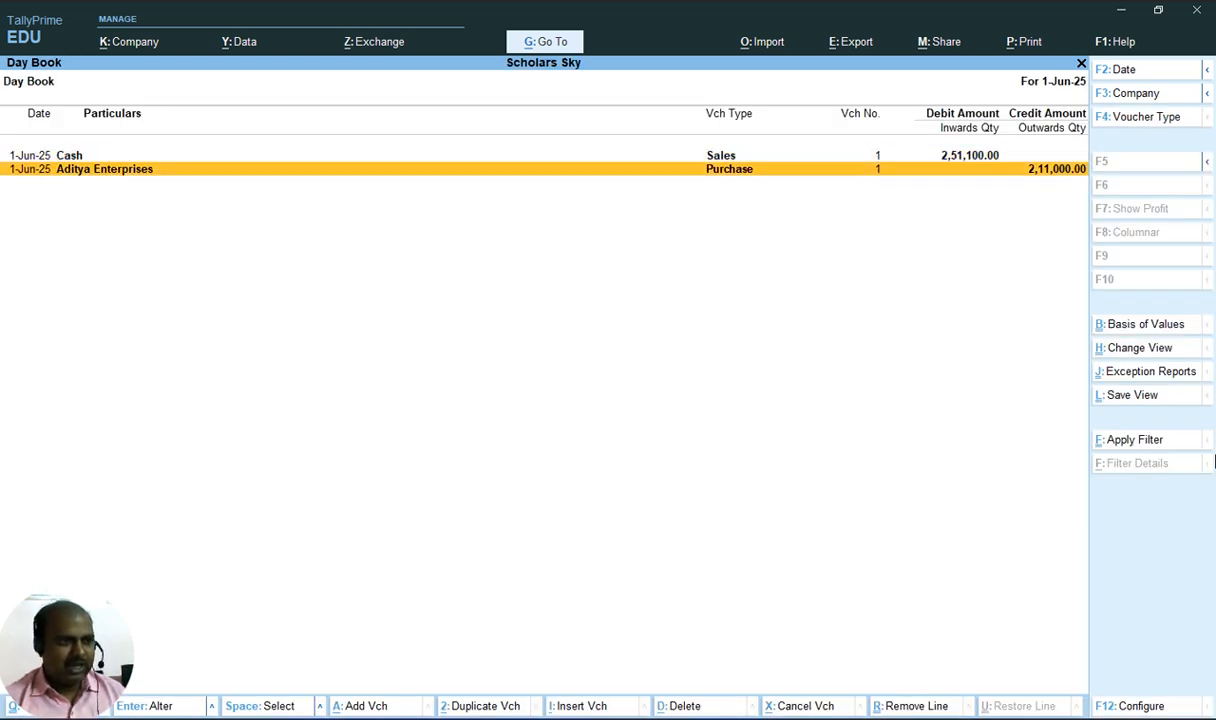
key("alt+Tab")
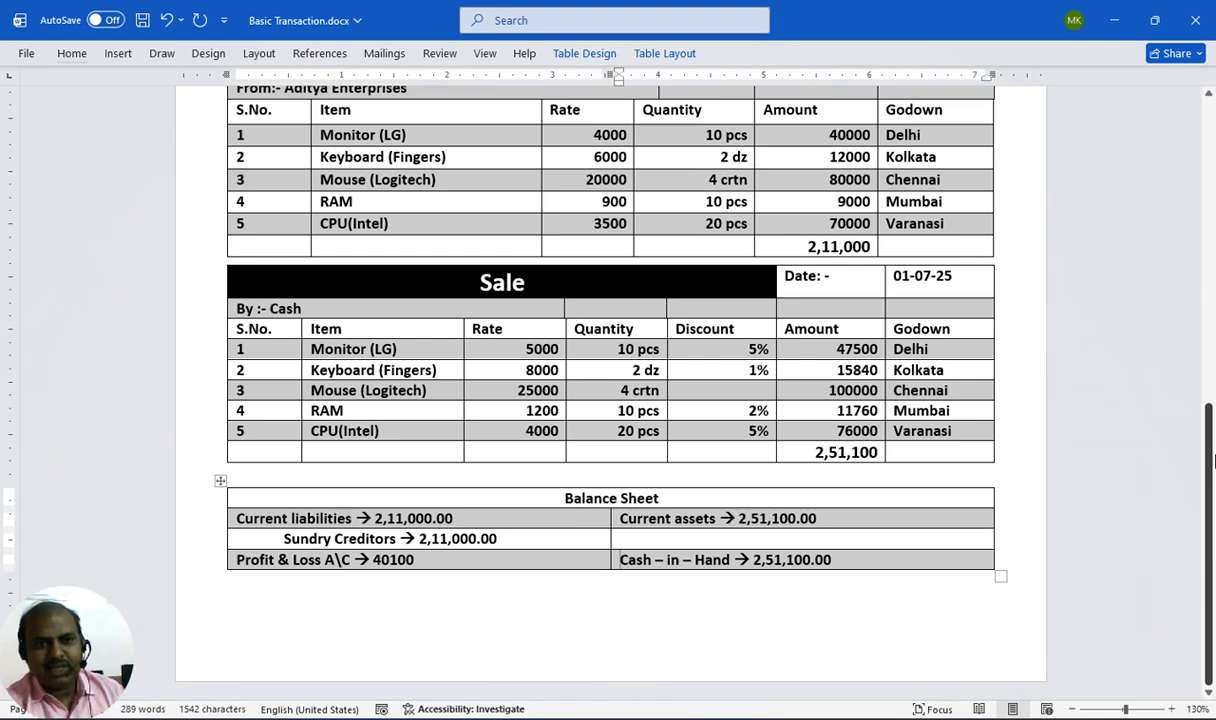
scroll(1213, 460, "up", 2)
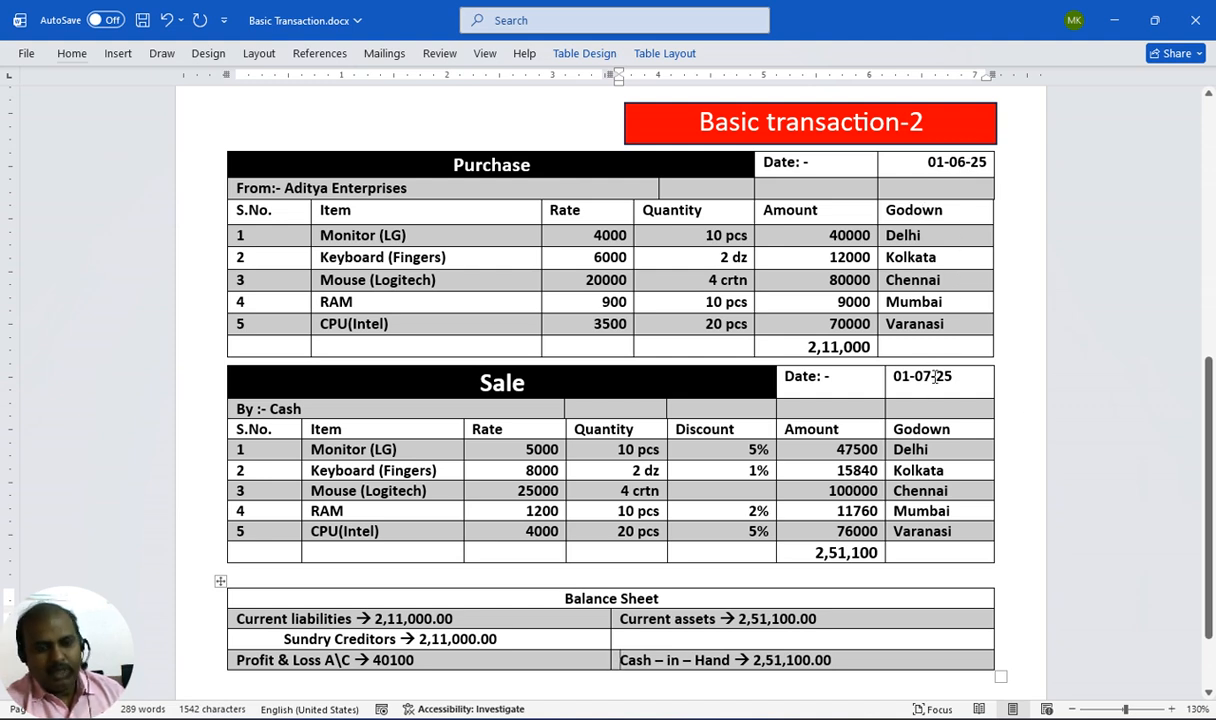
key("alt+Tab")
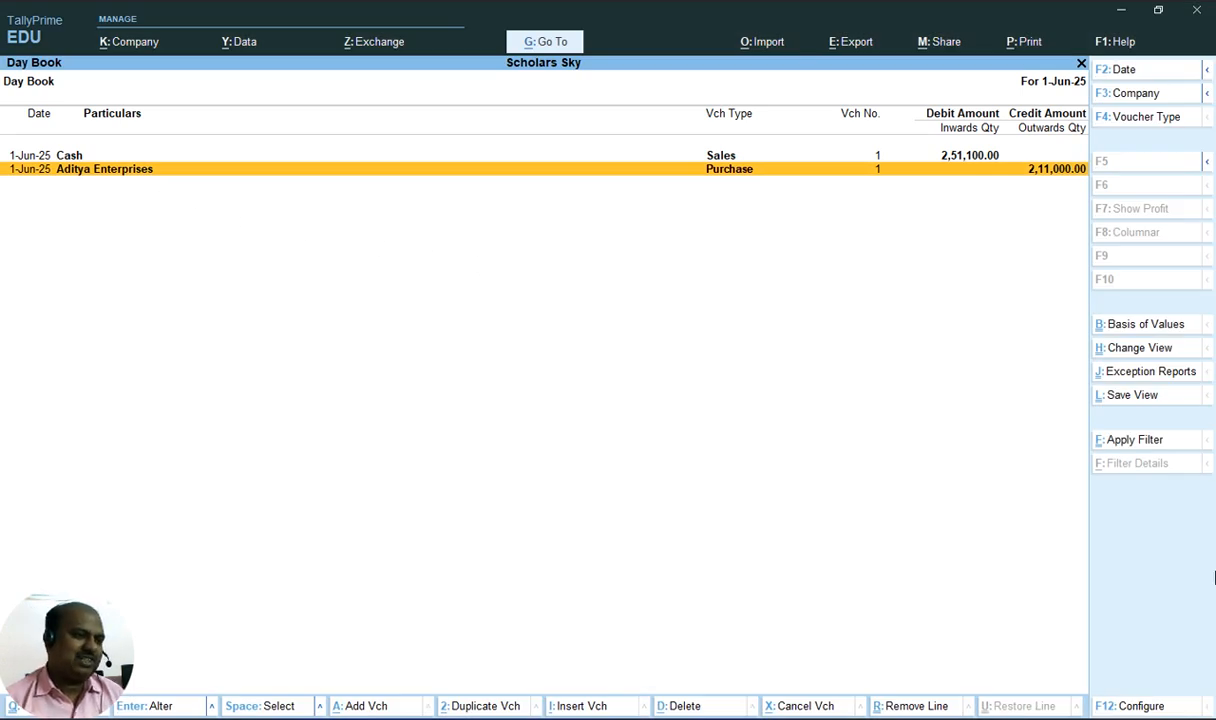
Change the purchase voucher's date to 1-7 and save the voucher
key("Up")
key("Down")
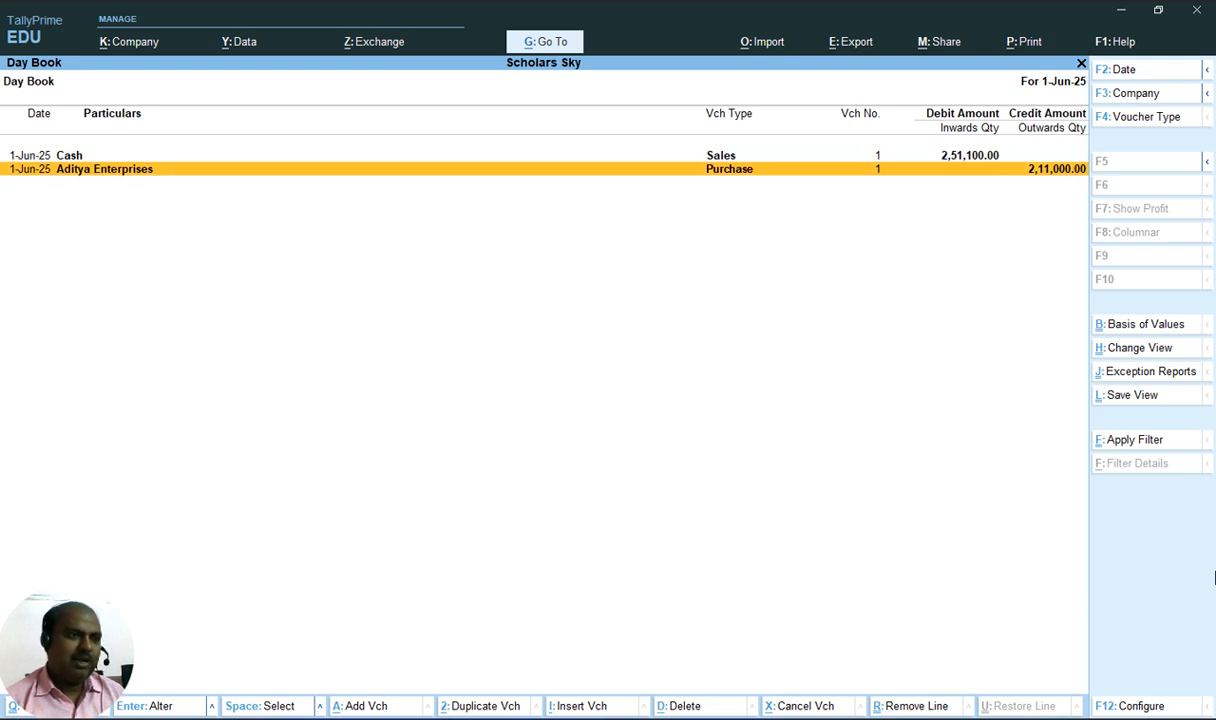
key("Return")
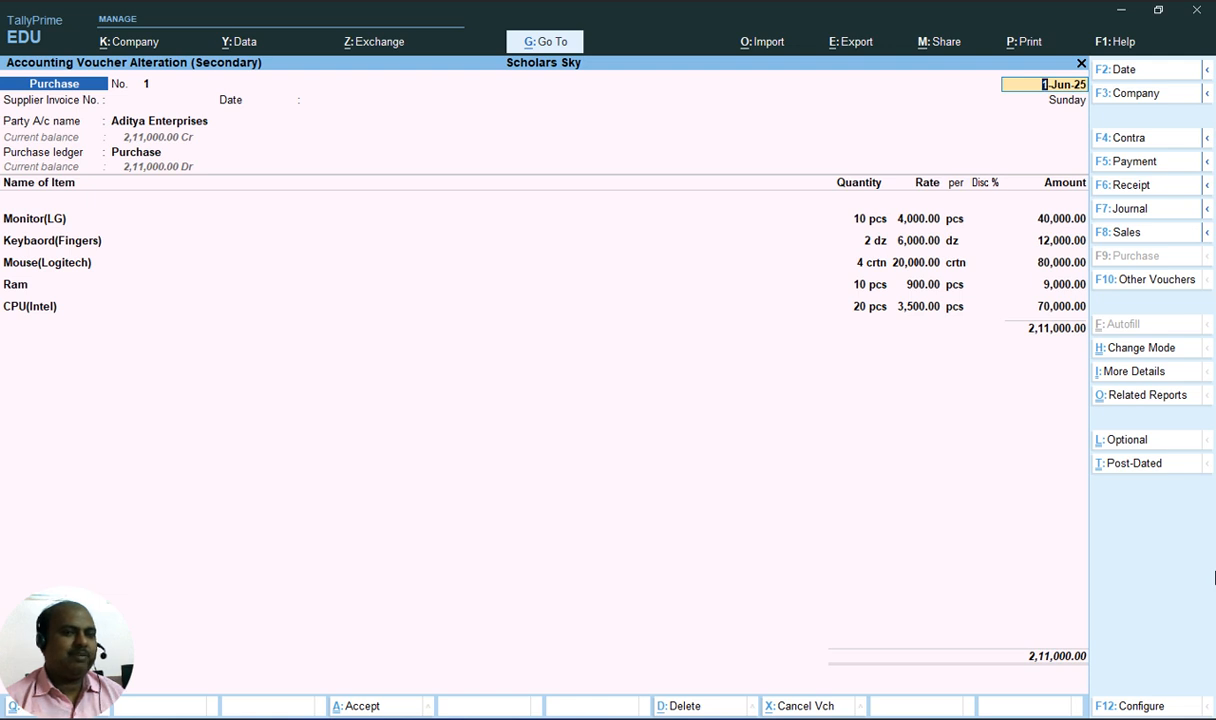
key("F2")
type("1-7")
key("Return")
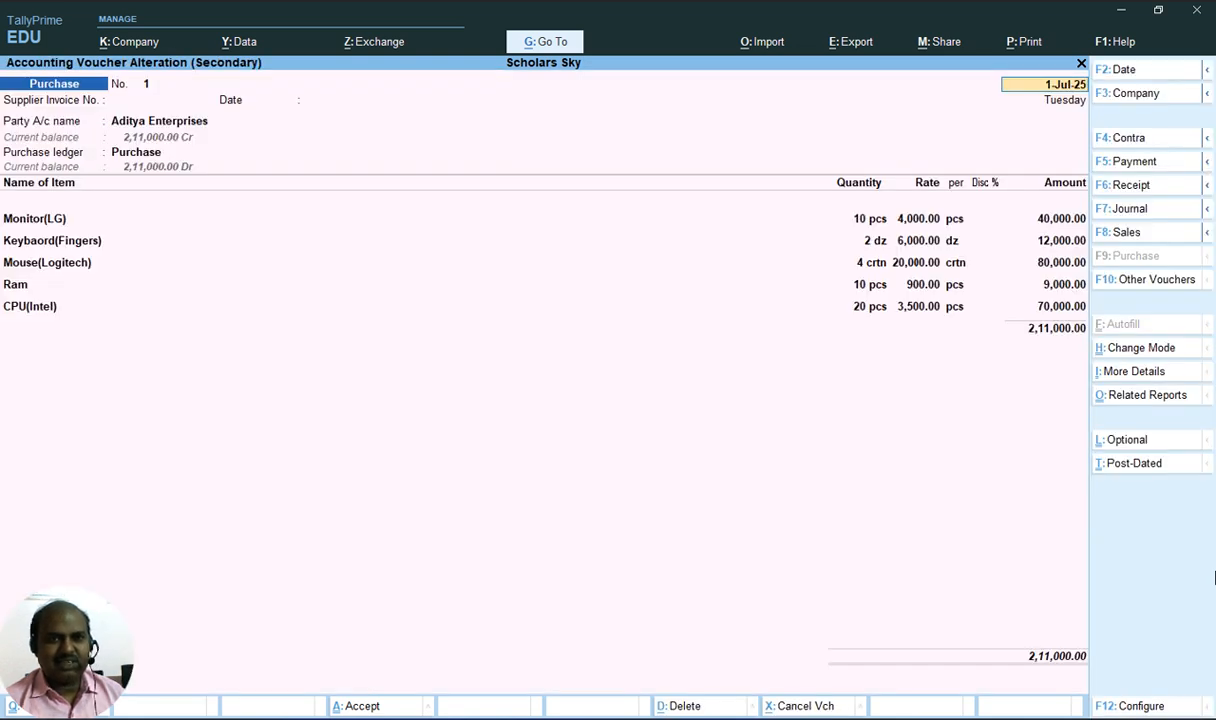
key("ctrl")
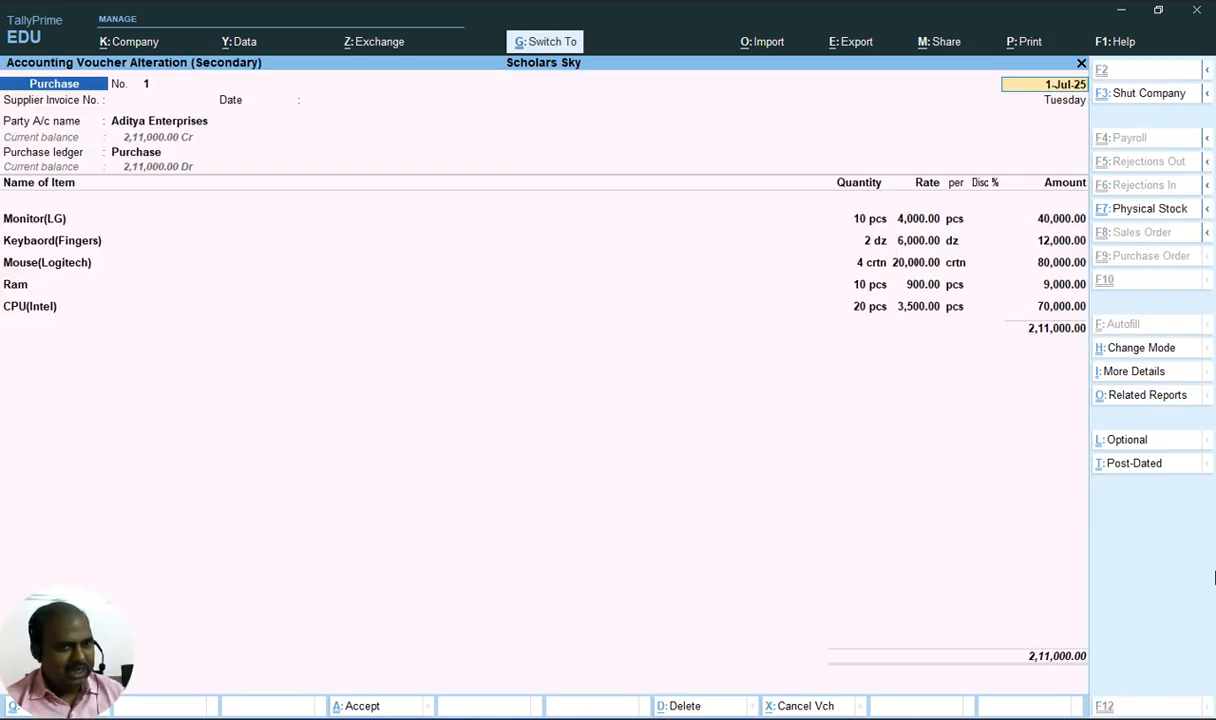
key("ctrl+a")
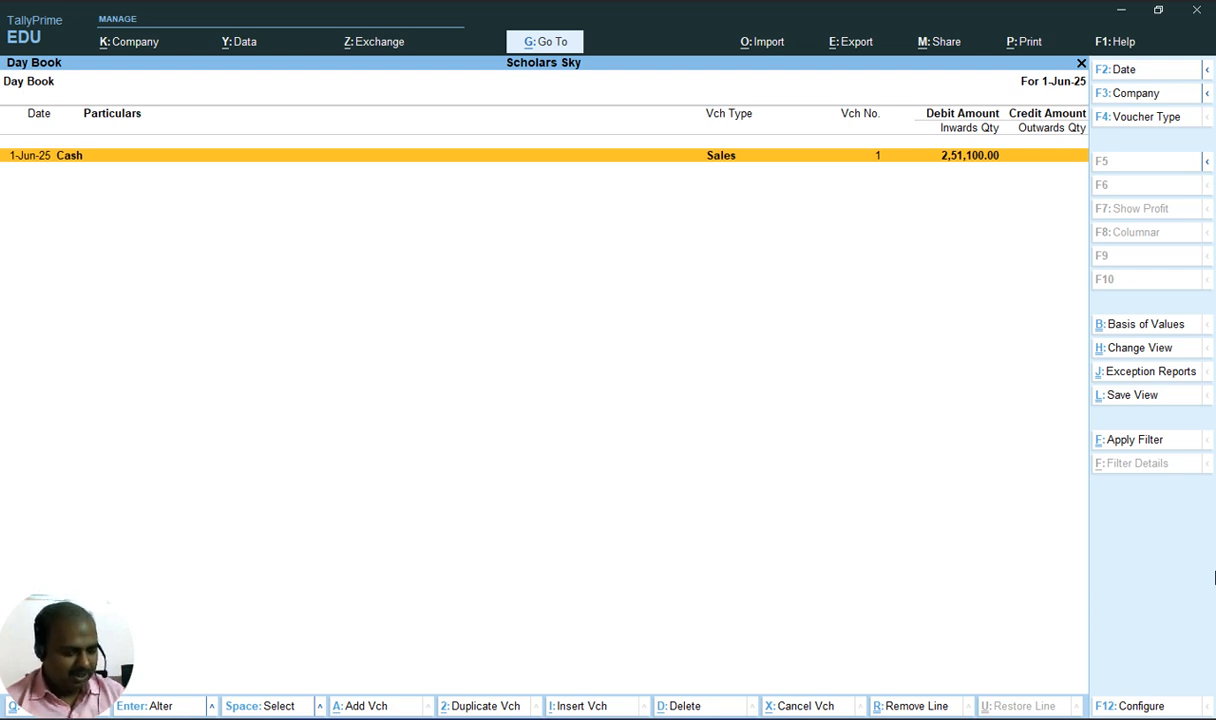
Clear the From and To dates of the Day Book period to list all vouchers
key("alt+F2")
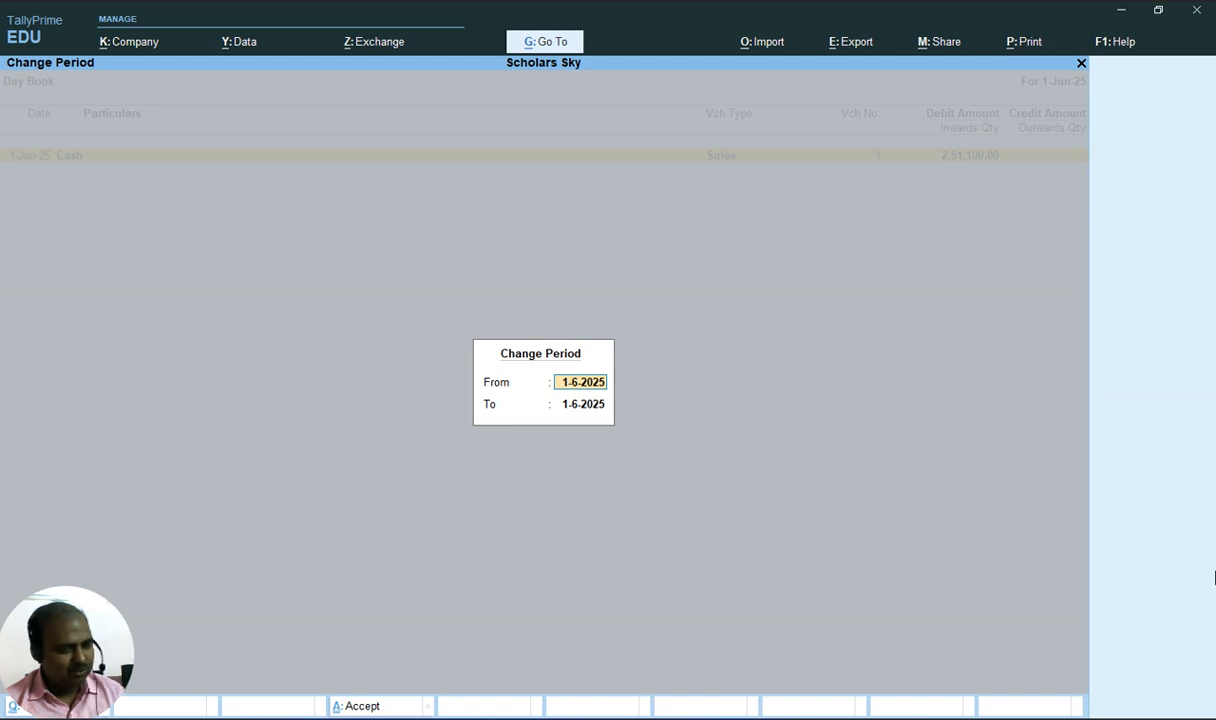
key("BackSpace")
key("Return")
key("BackSpace")
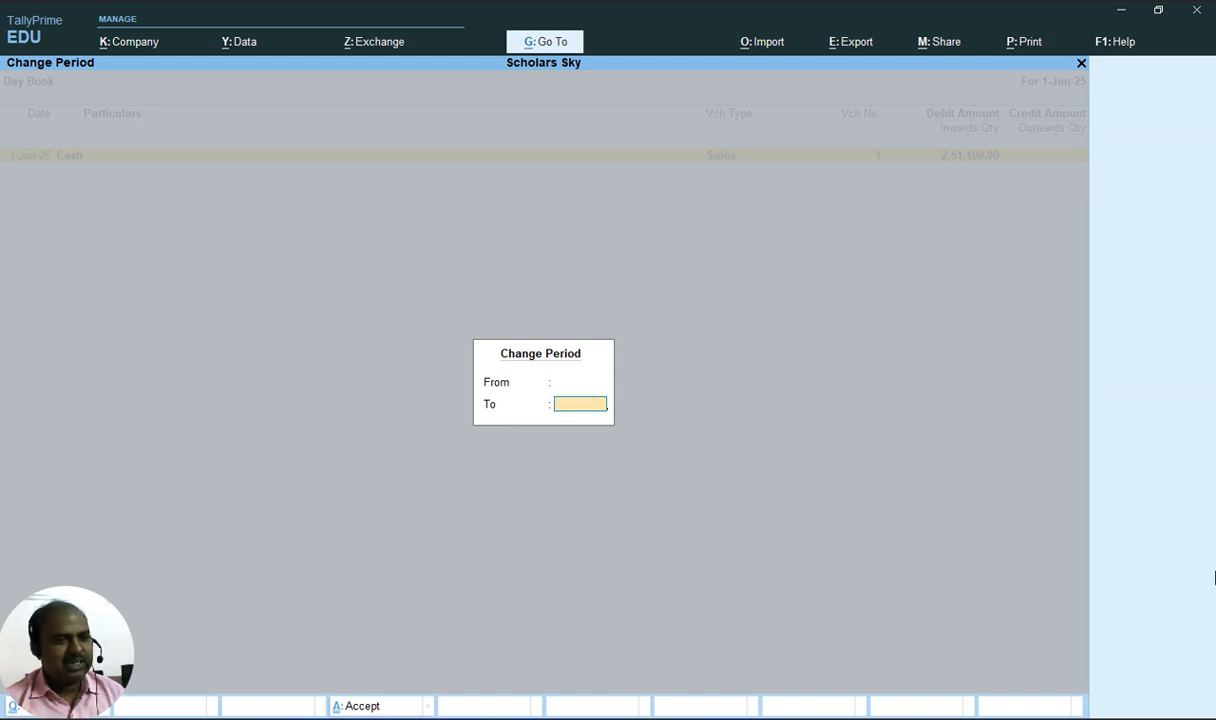
key("Return")
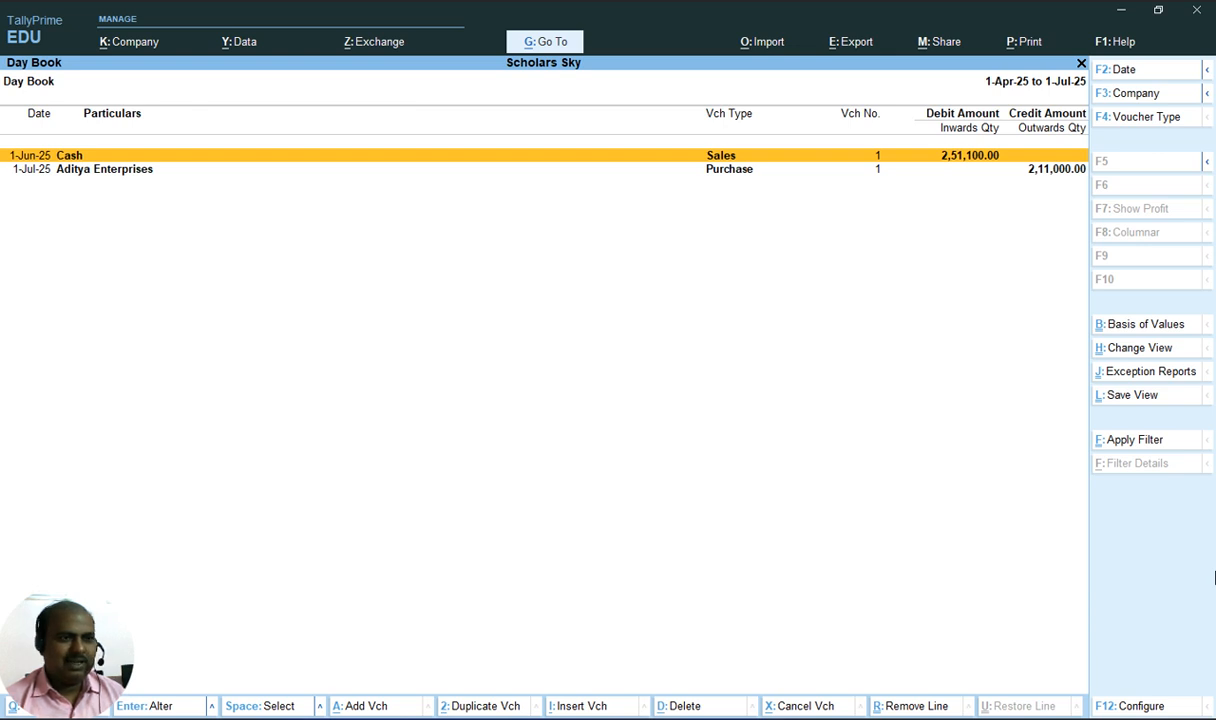
Change the cash sales voucher's date to 1-7 and save the voucher
key("Down")
key("Up")
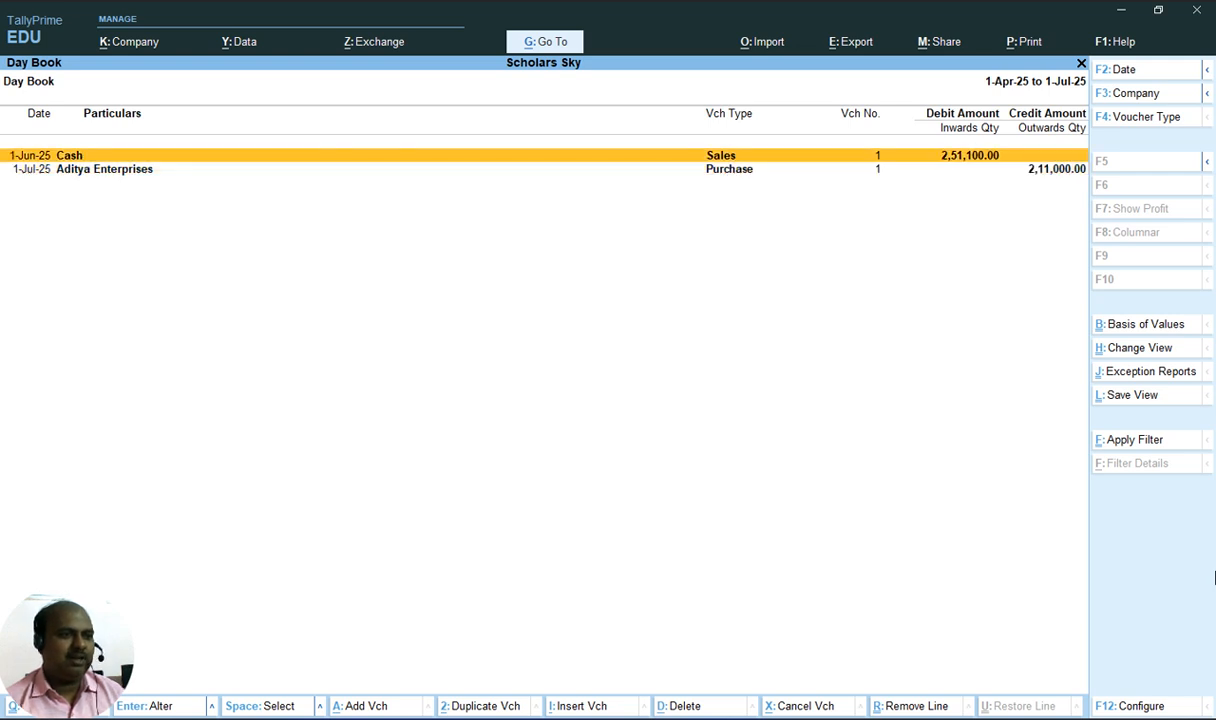
key("Return")
key("F2")
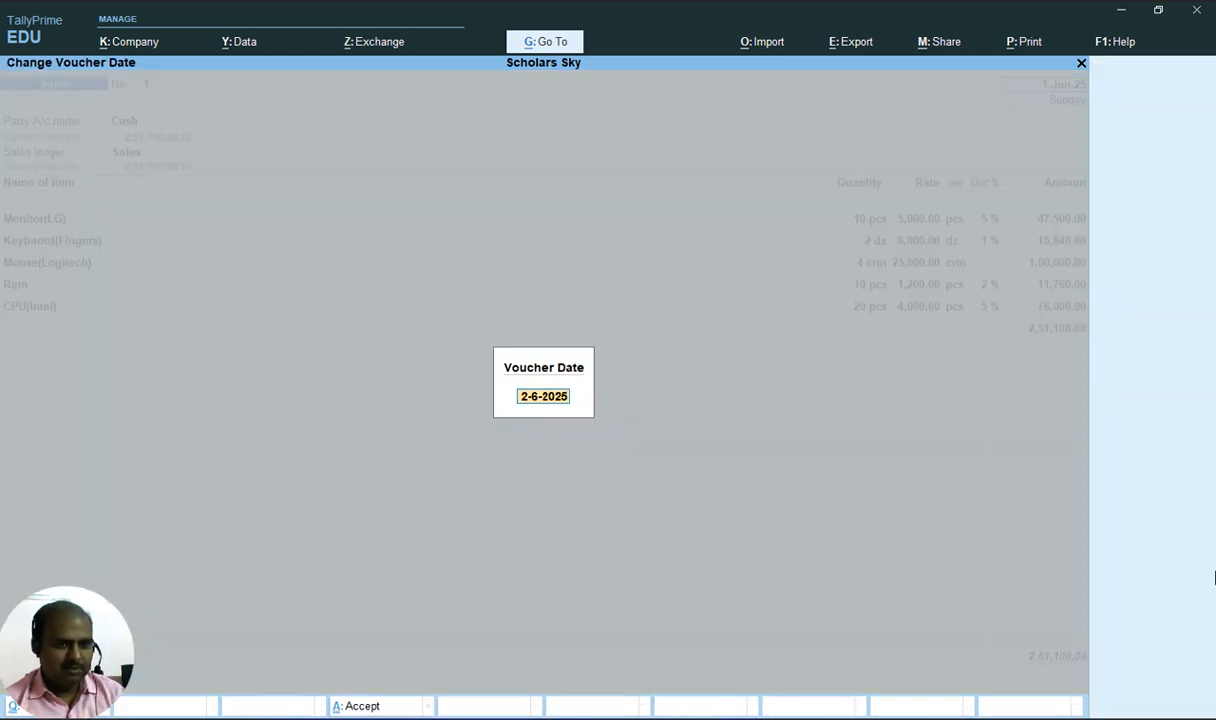
type("1-7")
key("Return")
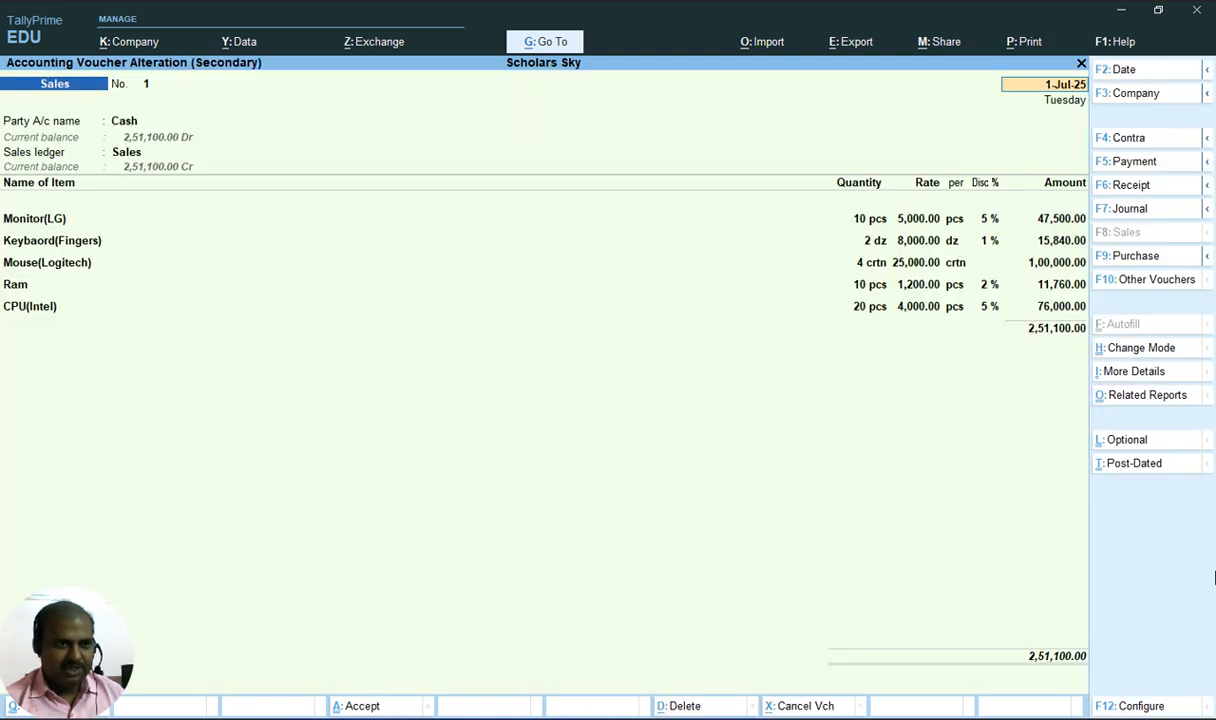
key("ctrl")
key("ctrl+a")
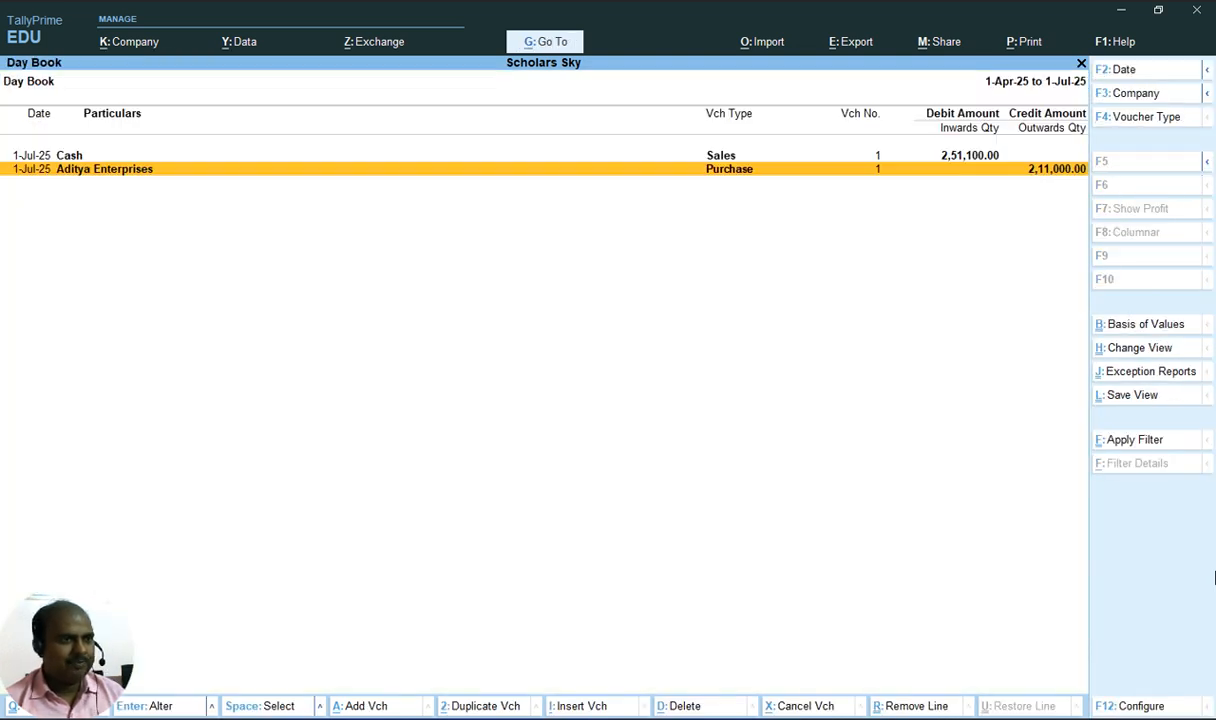
Change the purchase voucher's date back to 1-6 and save the voucher
key("Return")
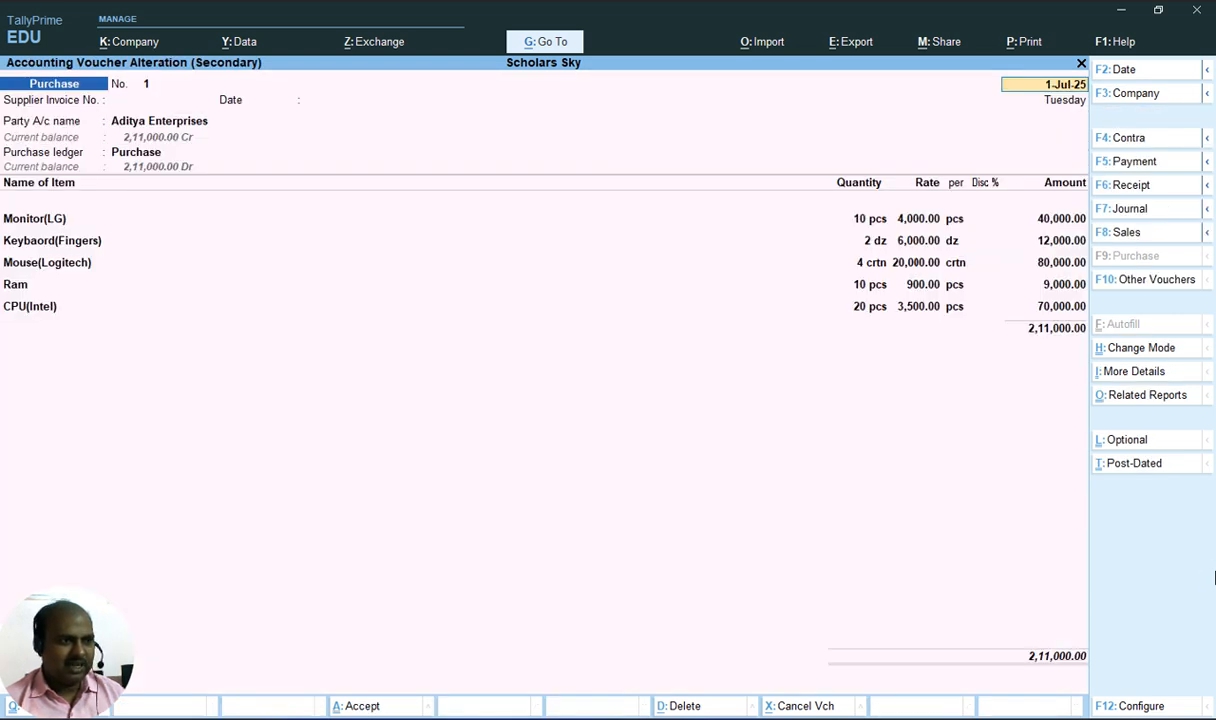
key("F2")
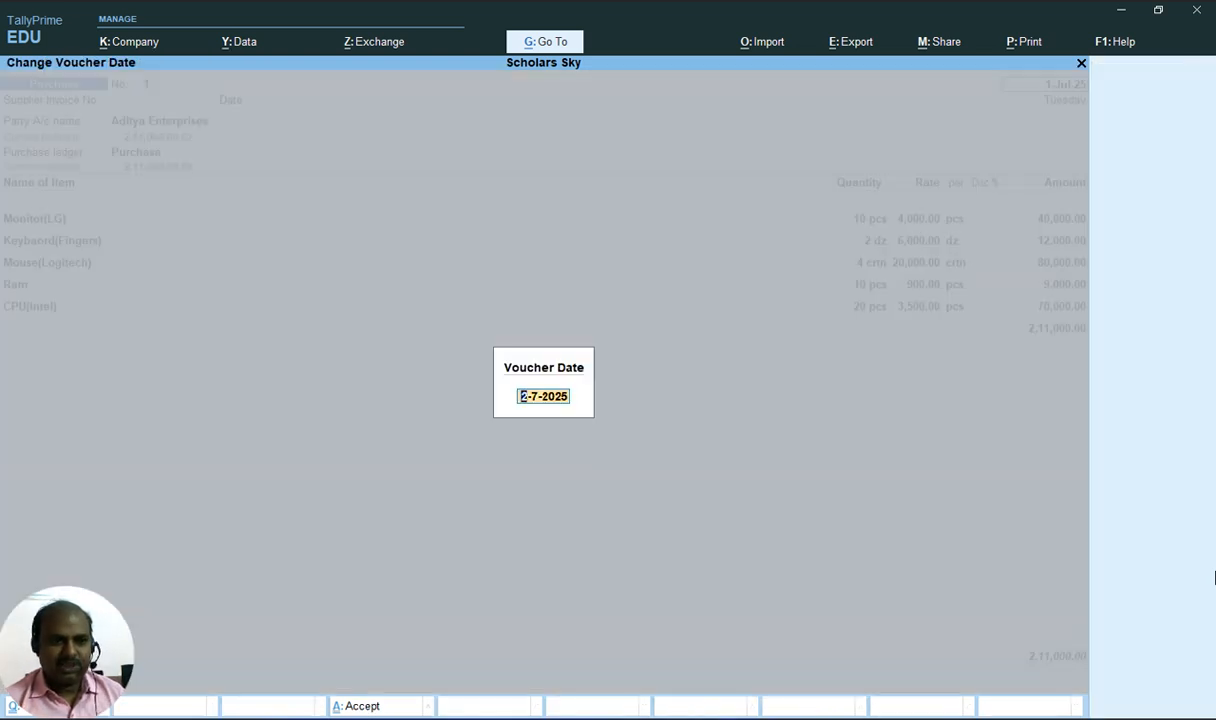
type("1-6")
key("Return")
key("ctrl")
key("ctrl+a")
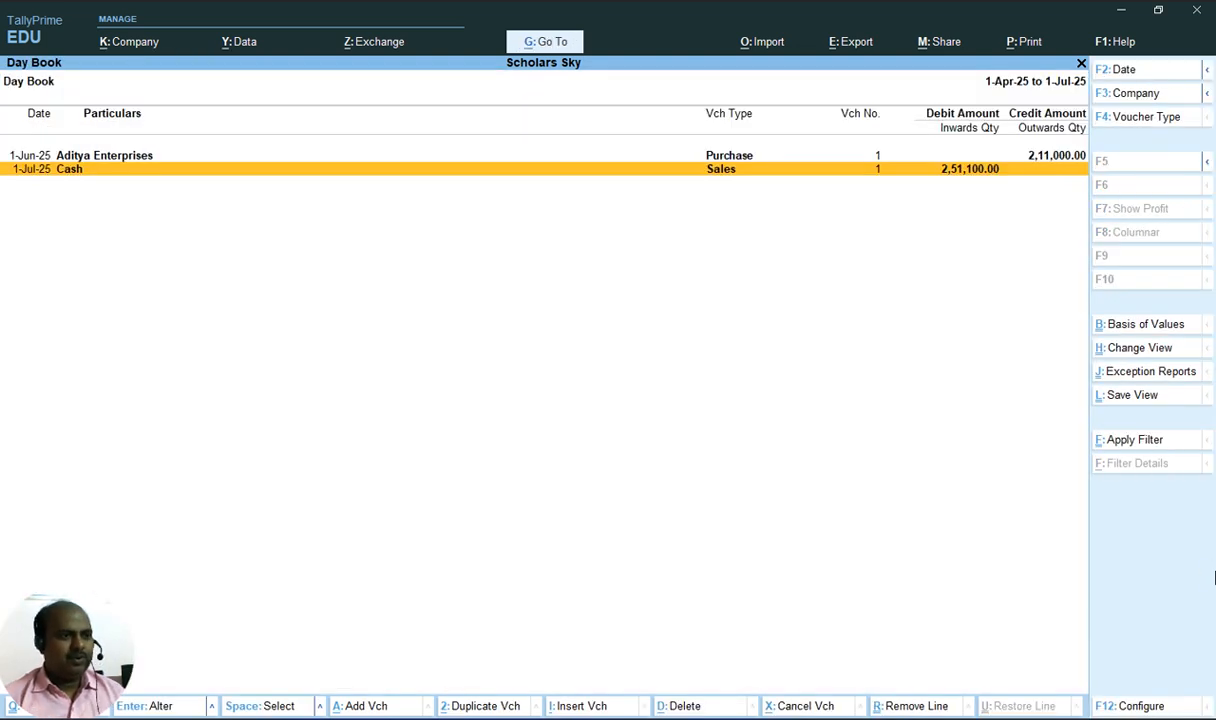
Review both vouchers' dates in the Day Book and return to the main menu
key("Up")
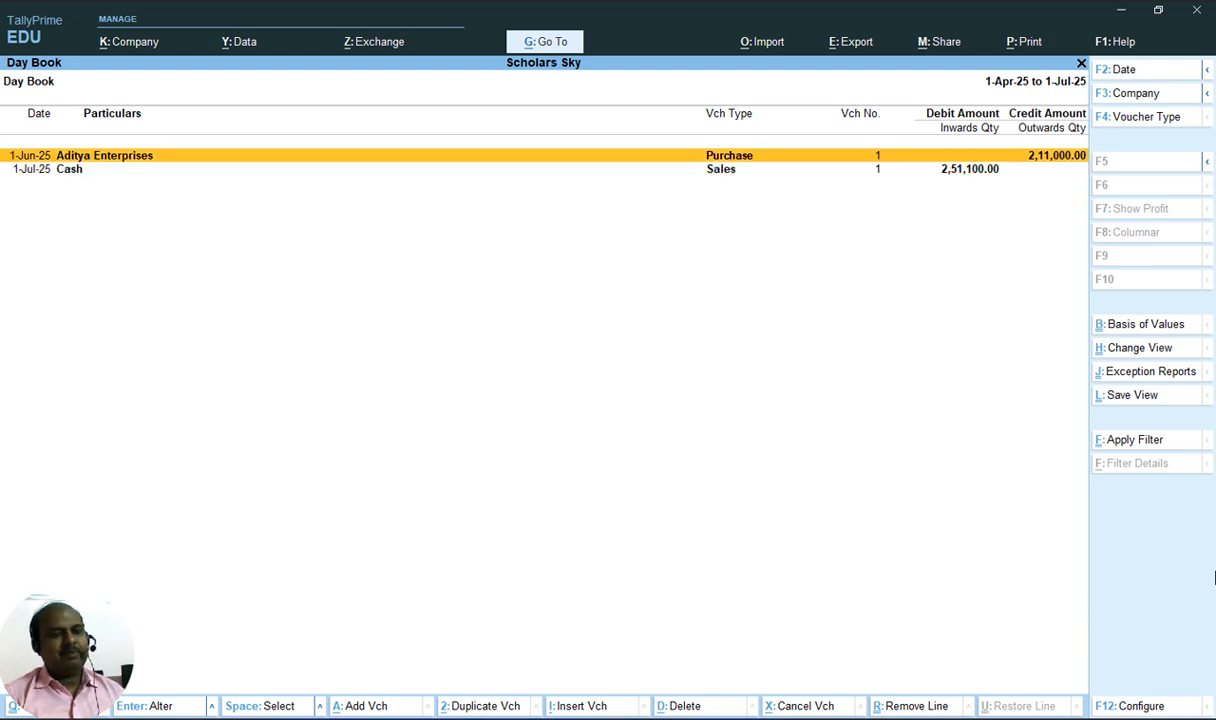
key("Down")
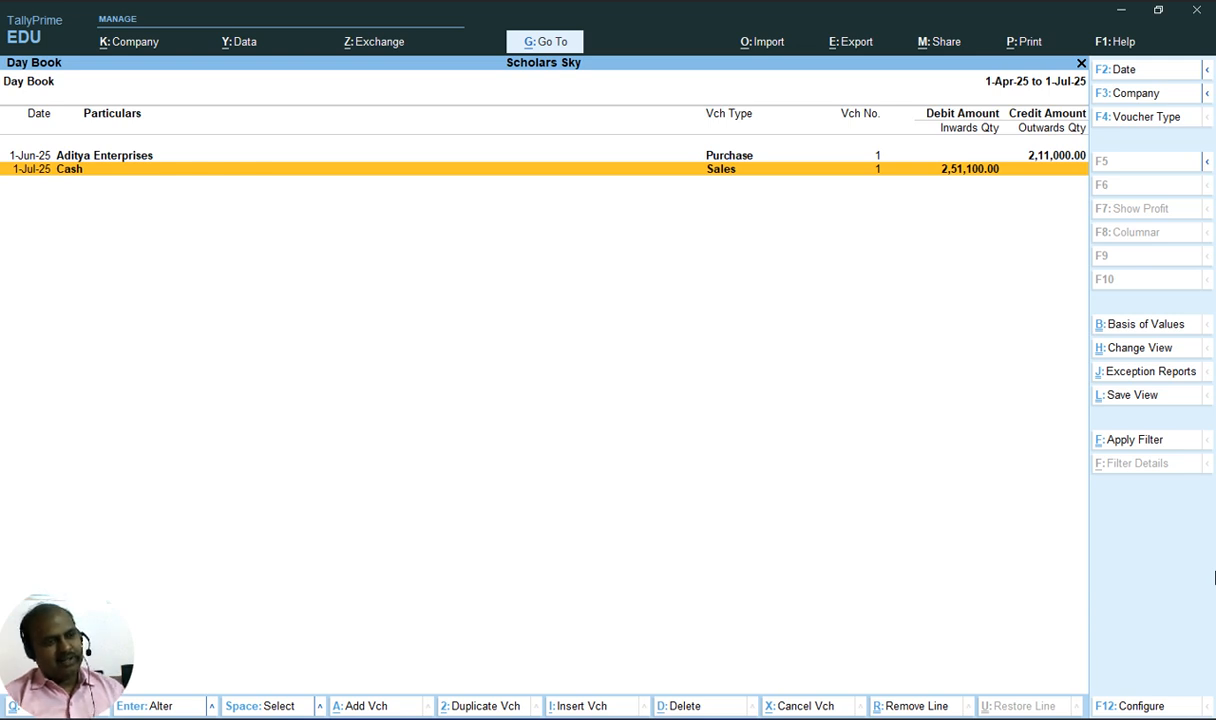
key("Up")
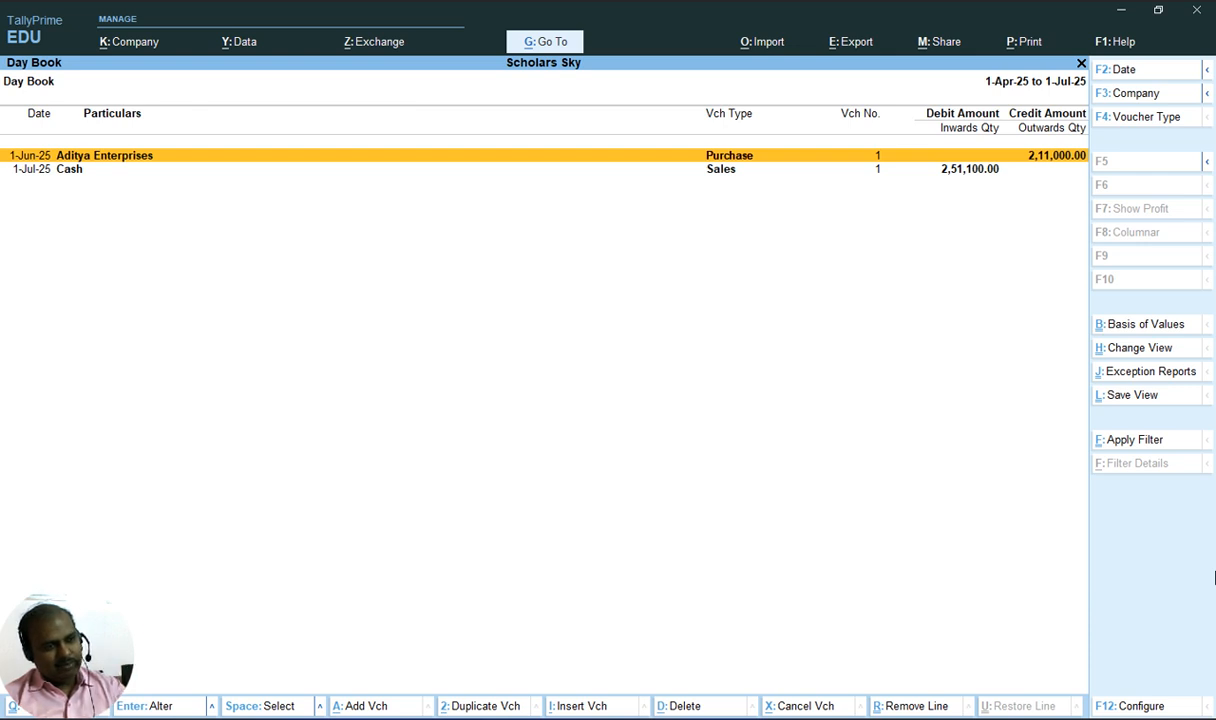
key("Down")
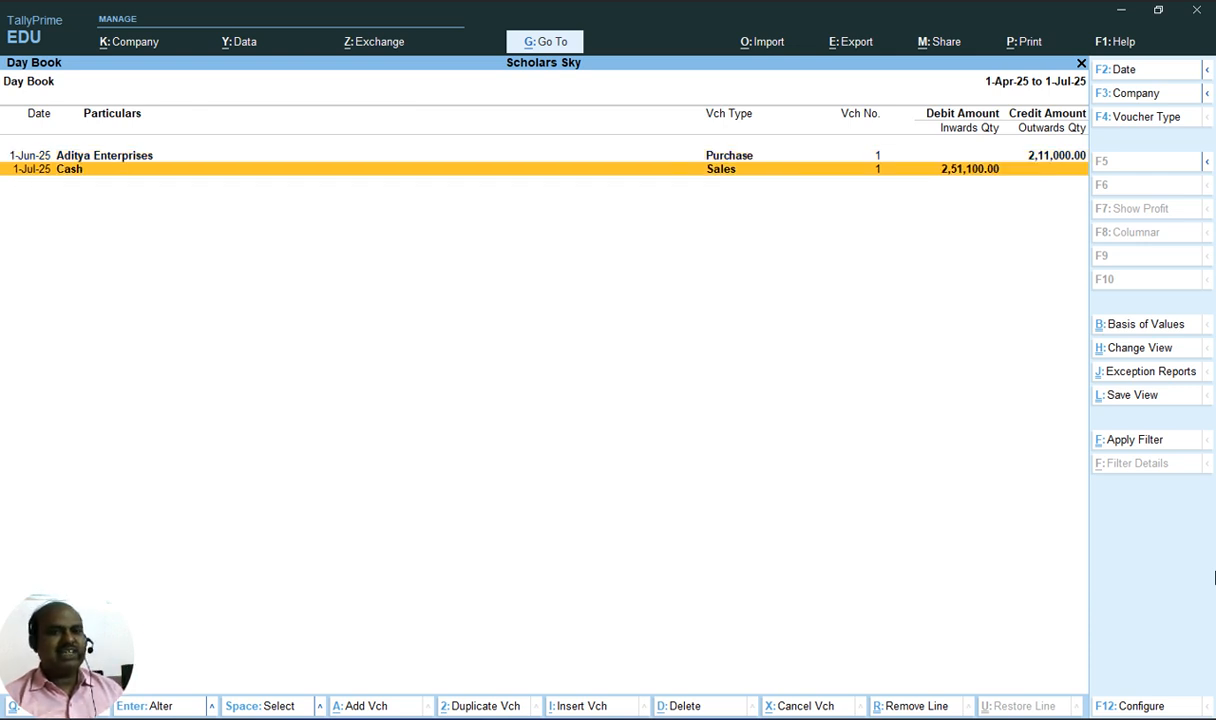
key("Escape")
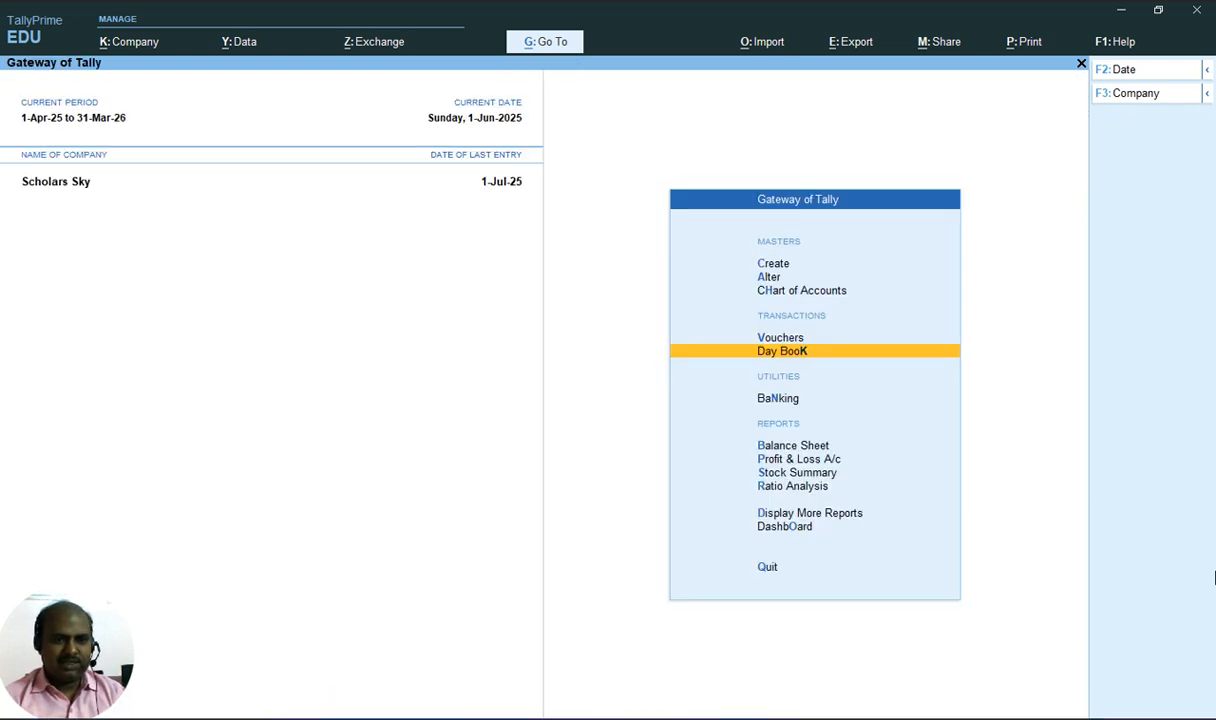
Open the Balance Sheet report in detailed view
key("Down")
key("Down")
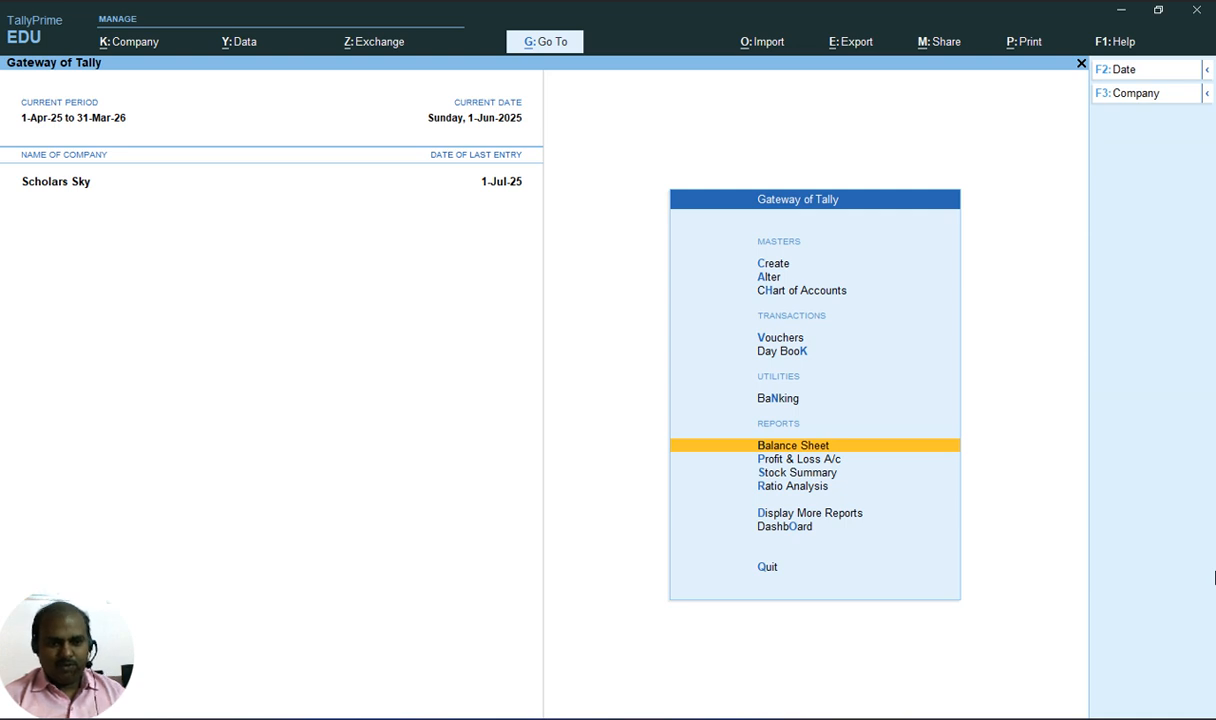
key("Return")
key("alt+F5")
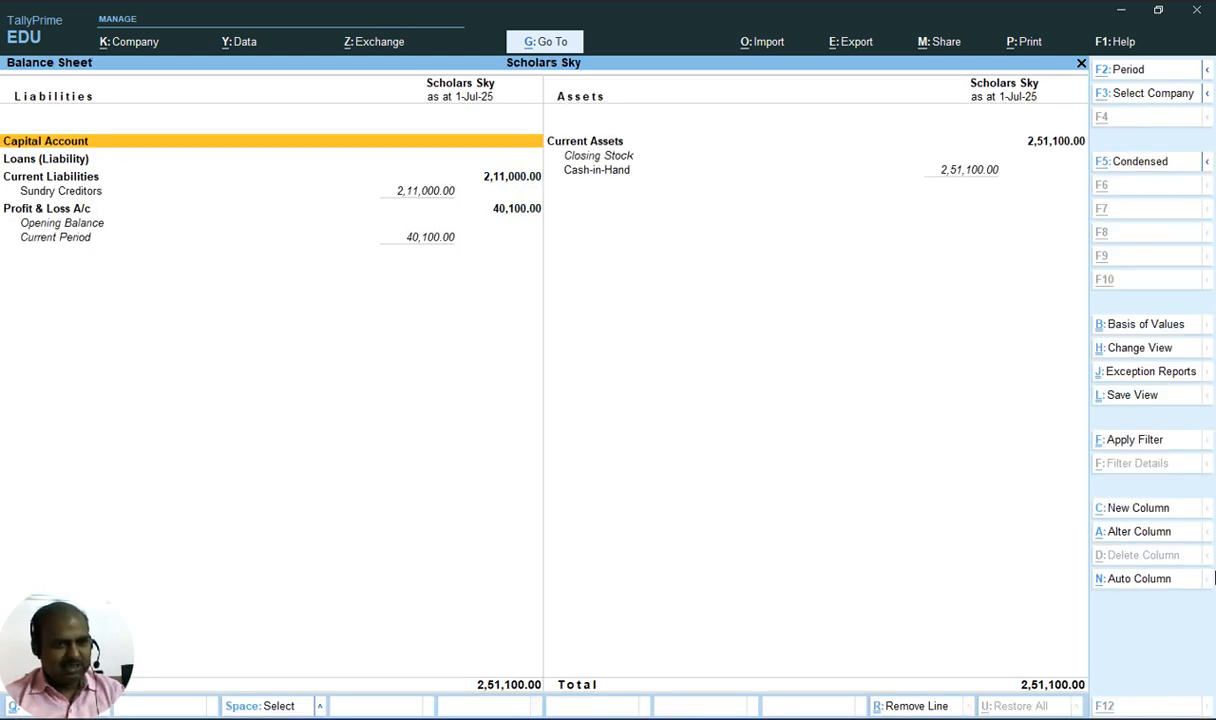
Compare the Balance Sheet figures with the expected totals in the Basic Transaction.docx document, then close the report
key("alt+Tab")
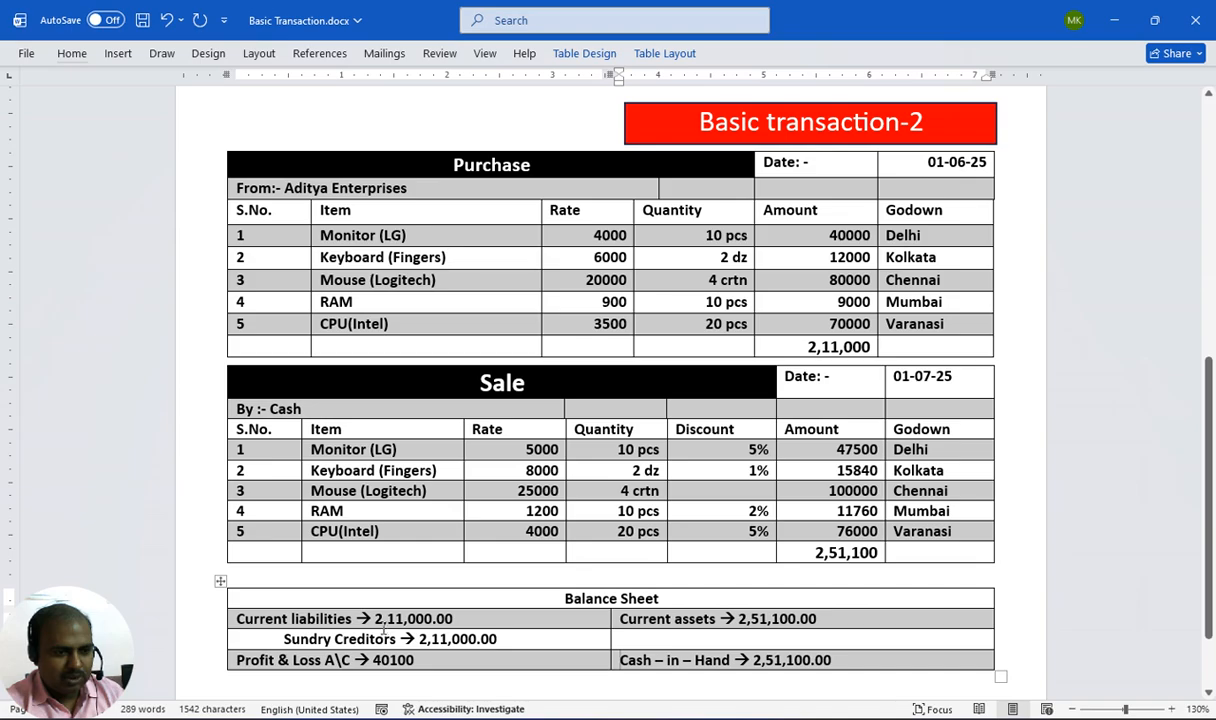
key("alt+Tab")
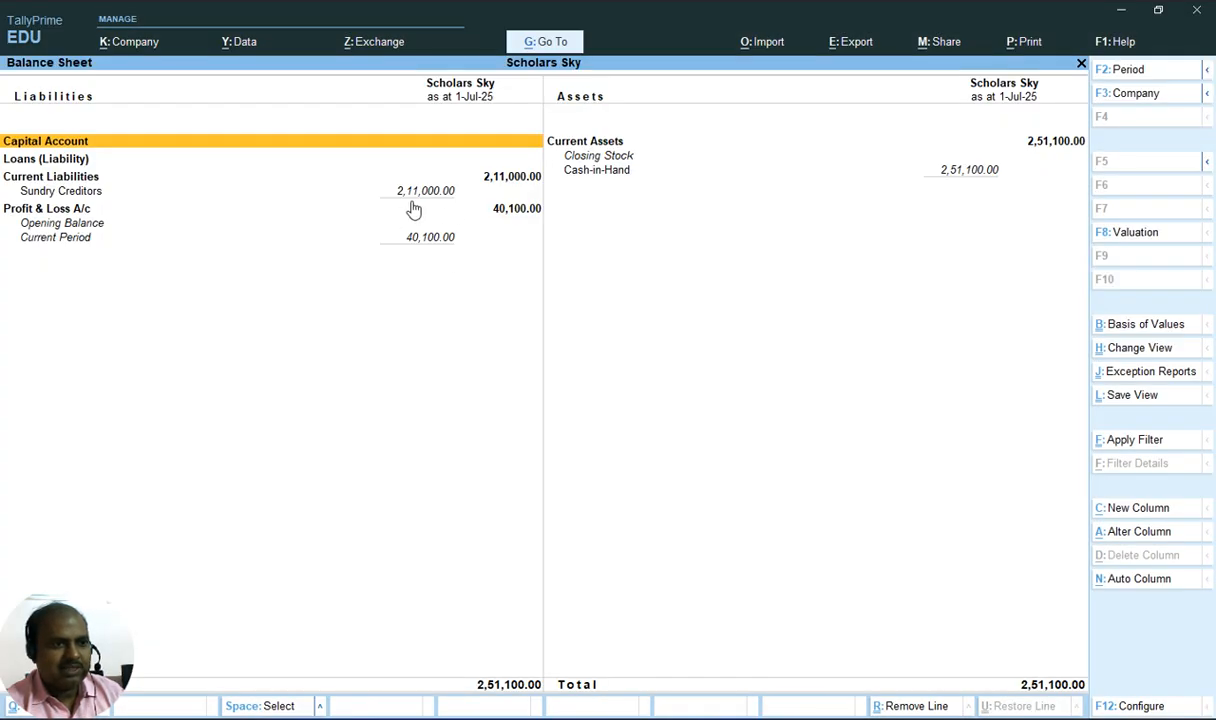
key("alt+Tab")
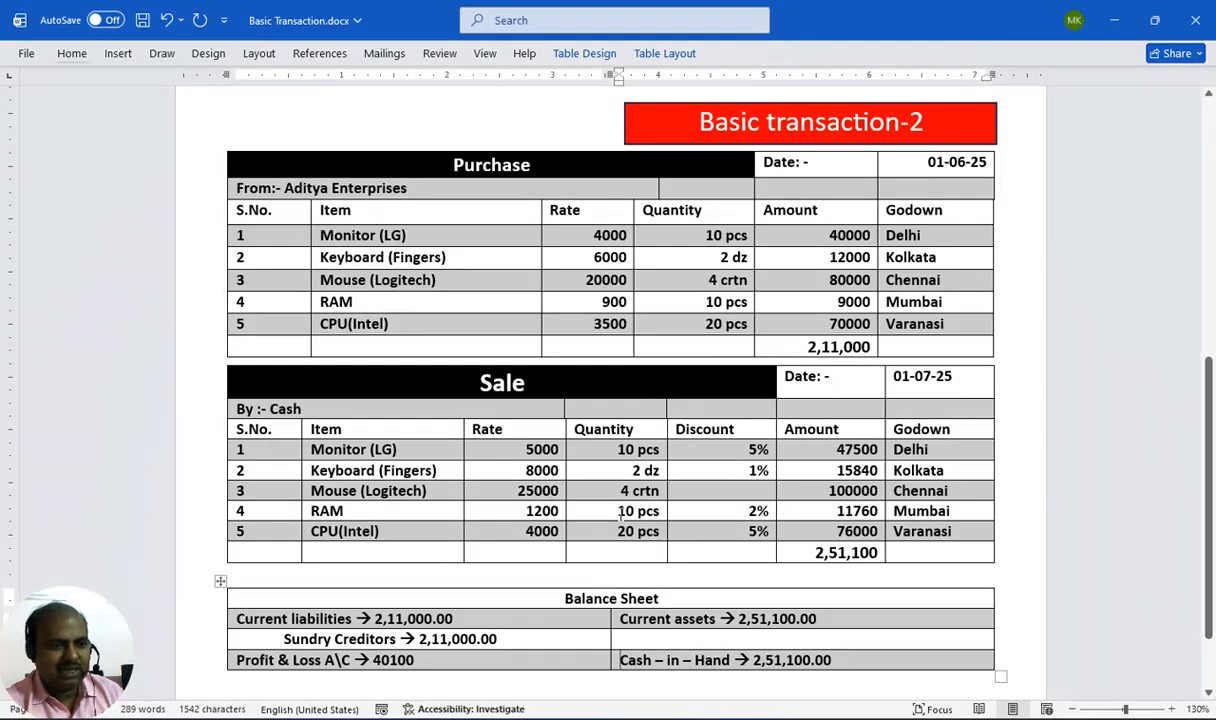
key("alt+Tab")
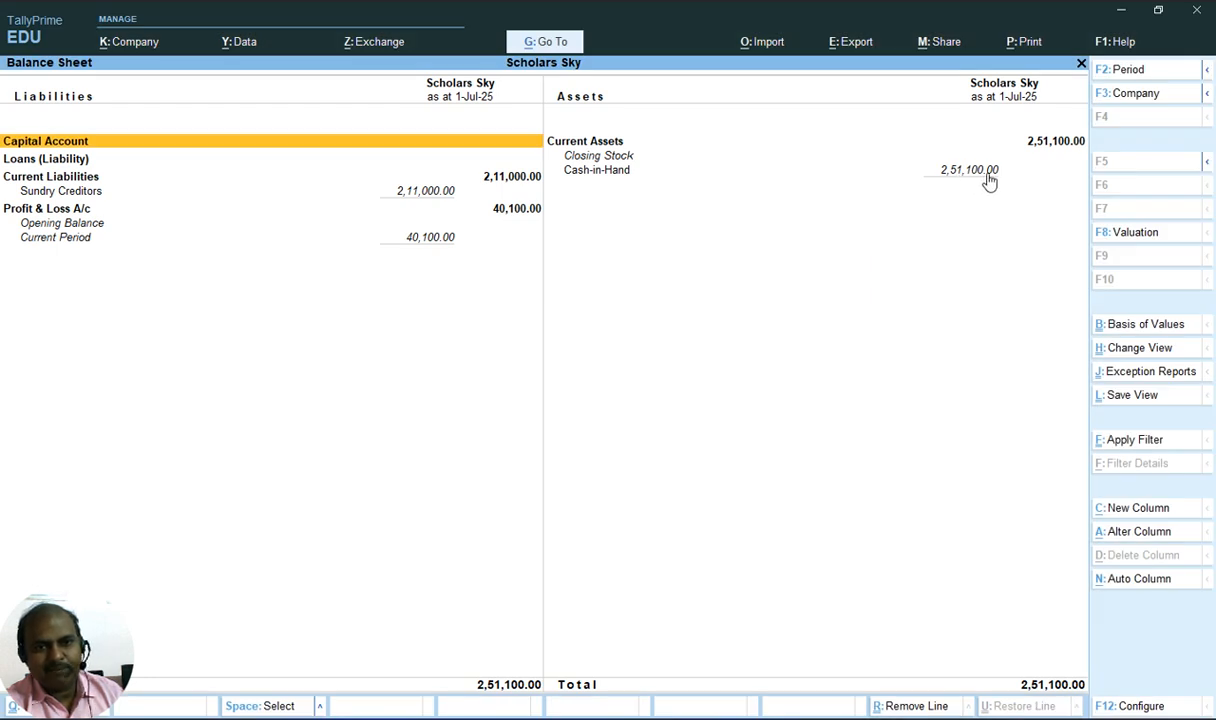
key("alt+Tab")
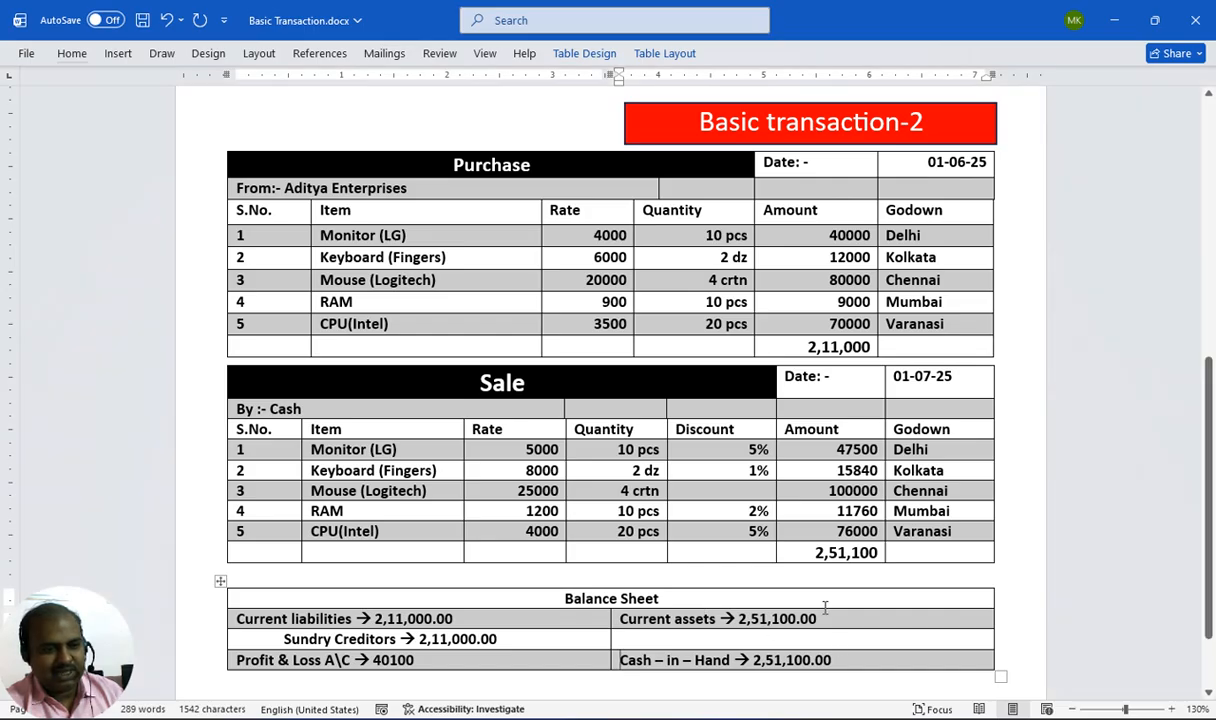
key("alt+Tab")
key("alt+Tab")
key("alt+Tab")
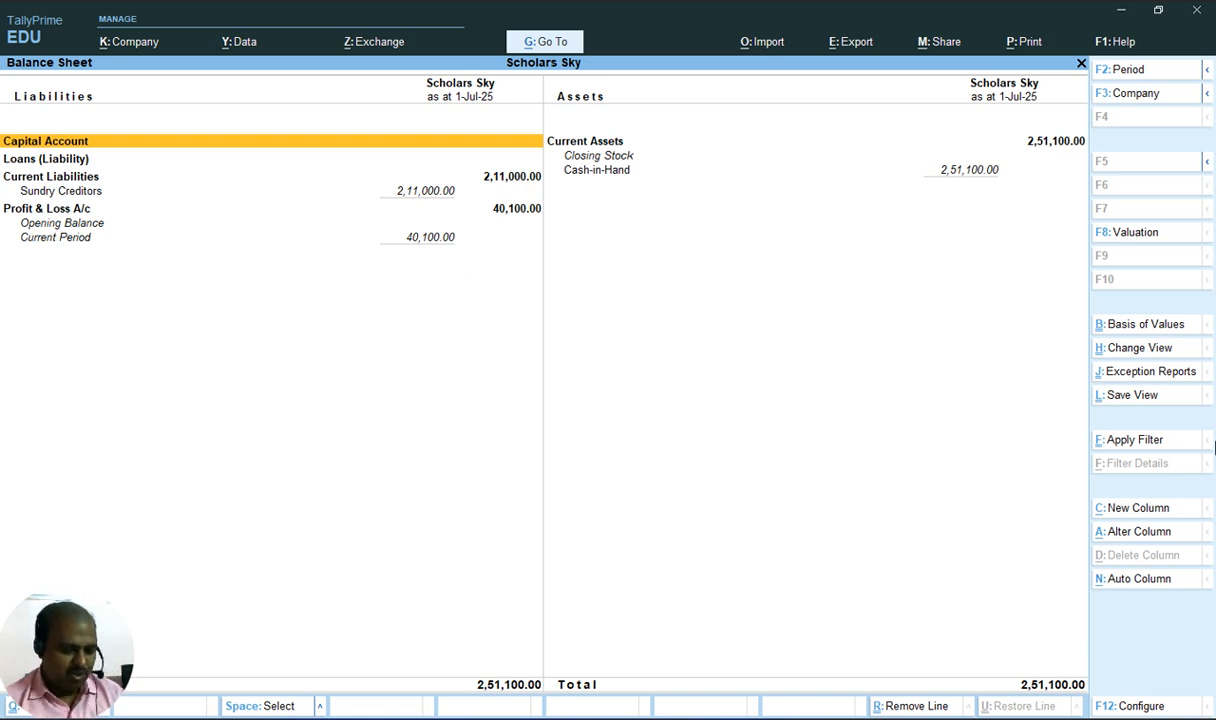
key("alt+Tab")
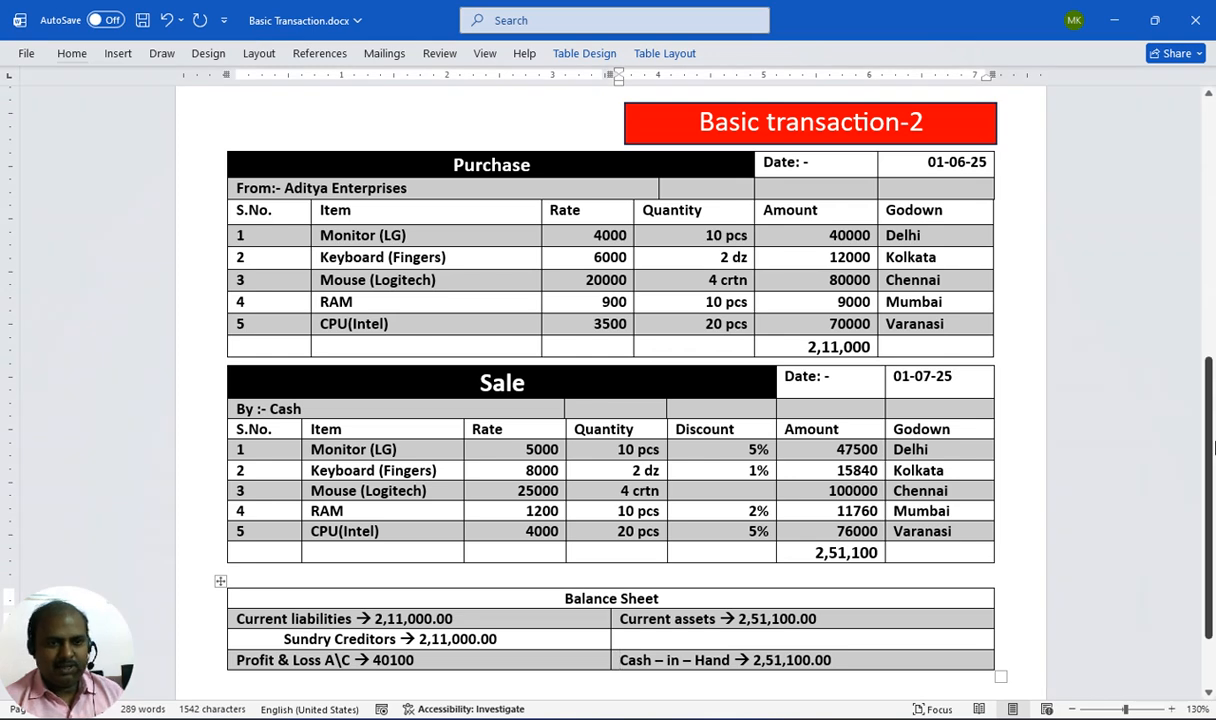
key("alt+Tab")
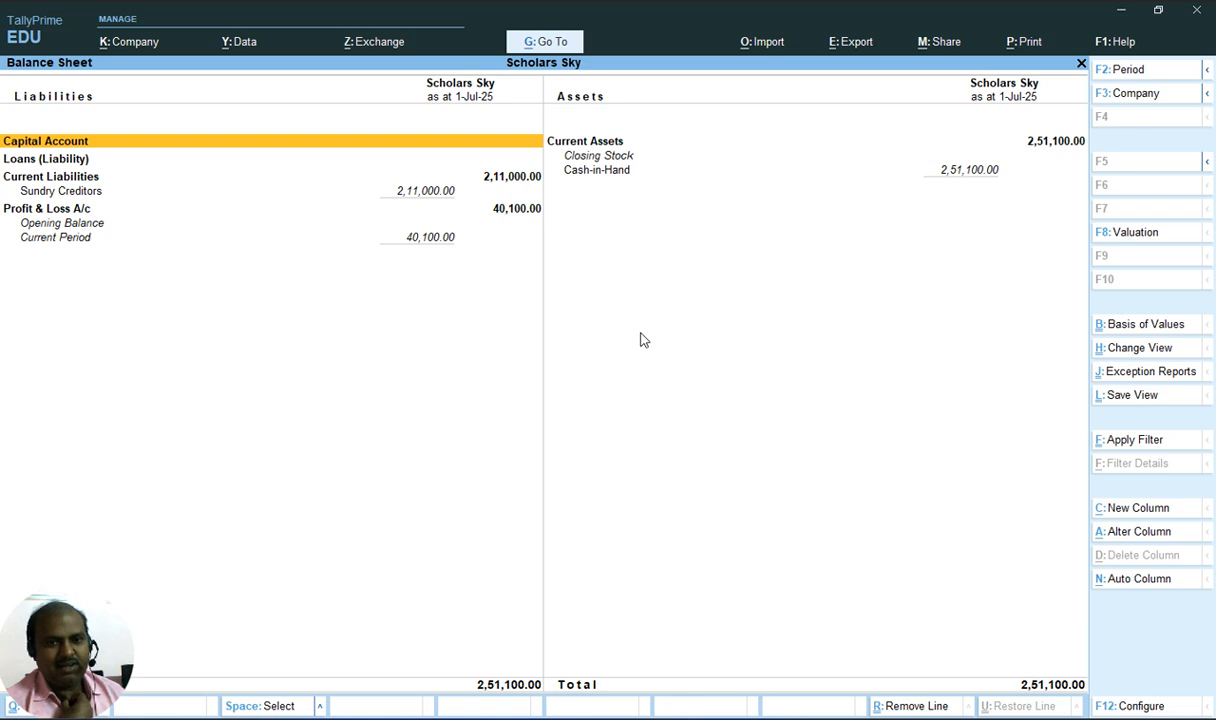
key("Escape")
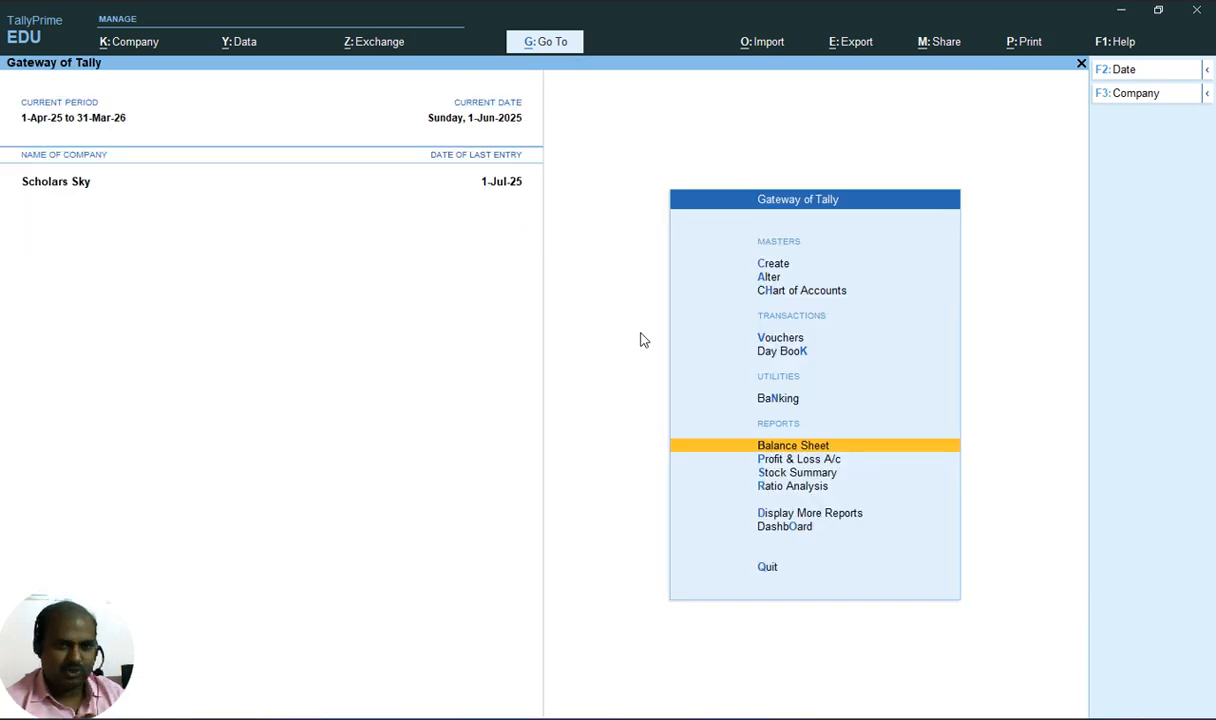
key("Escape")
key("Escape")
key("Down")
key("Down")
key("Down")
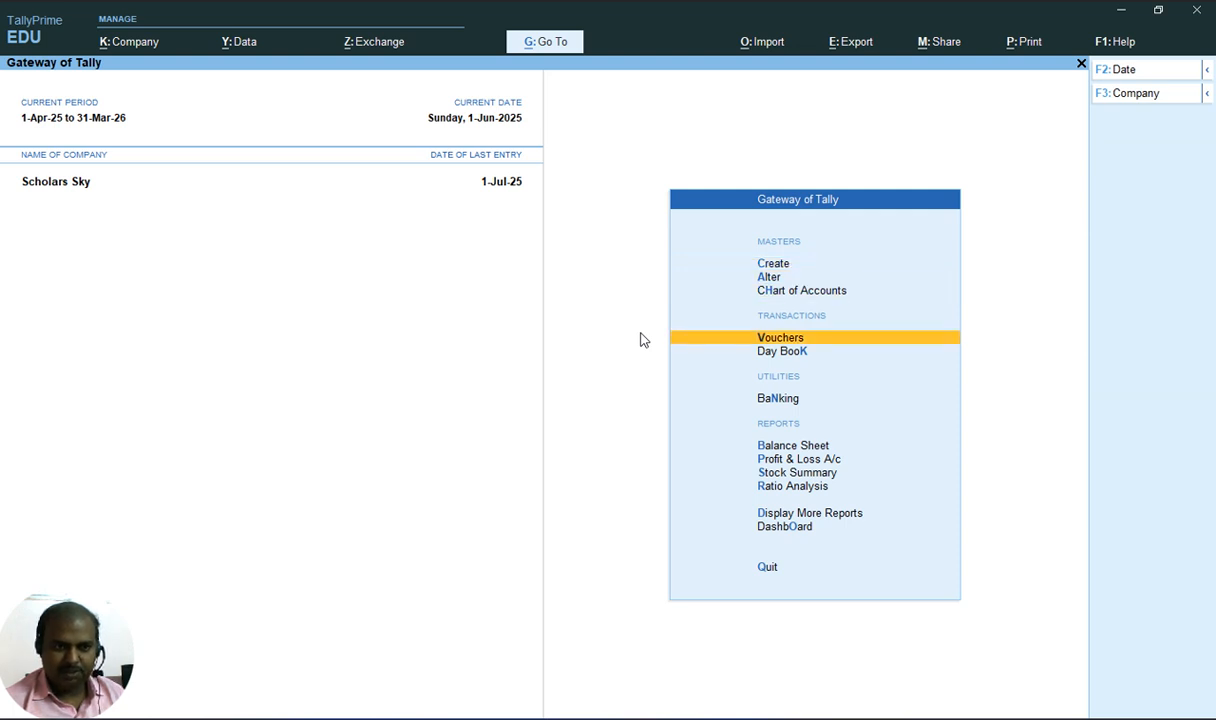
key("Return")
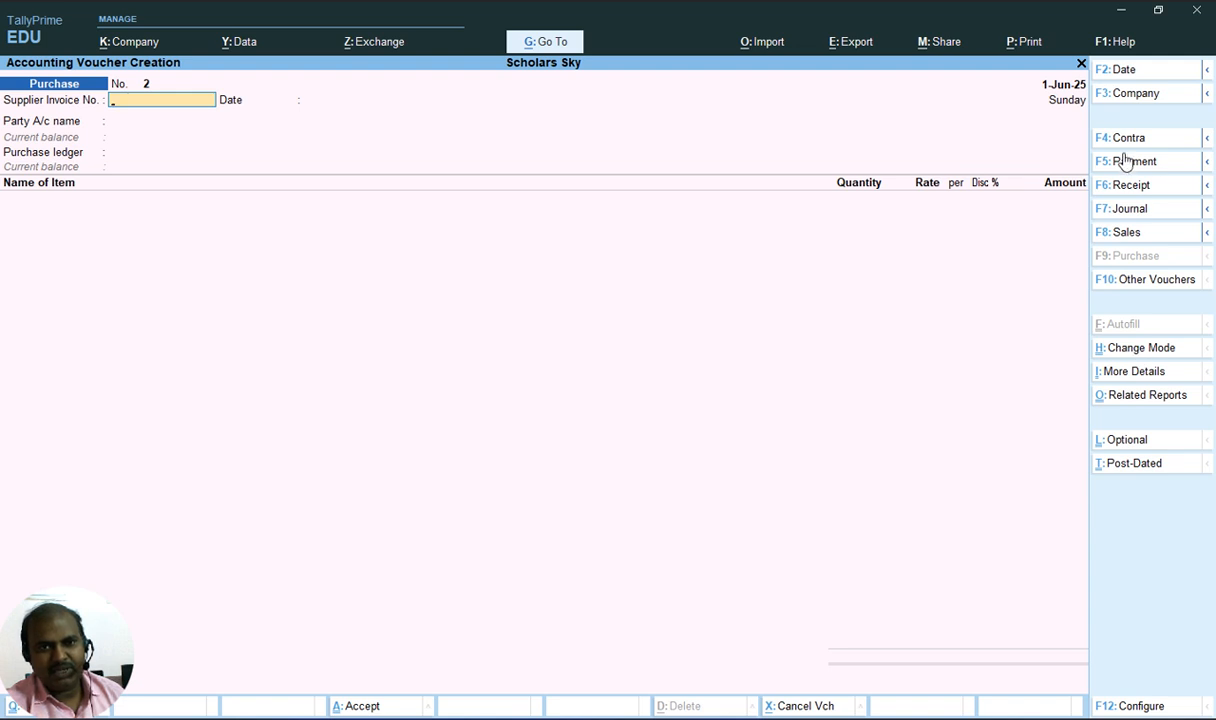
key("Escape")
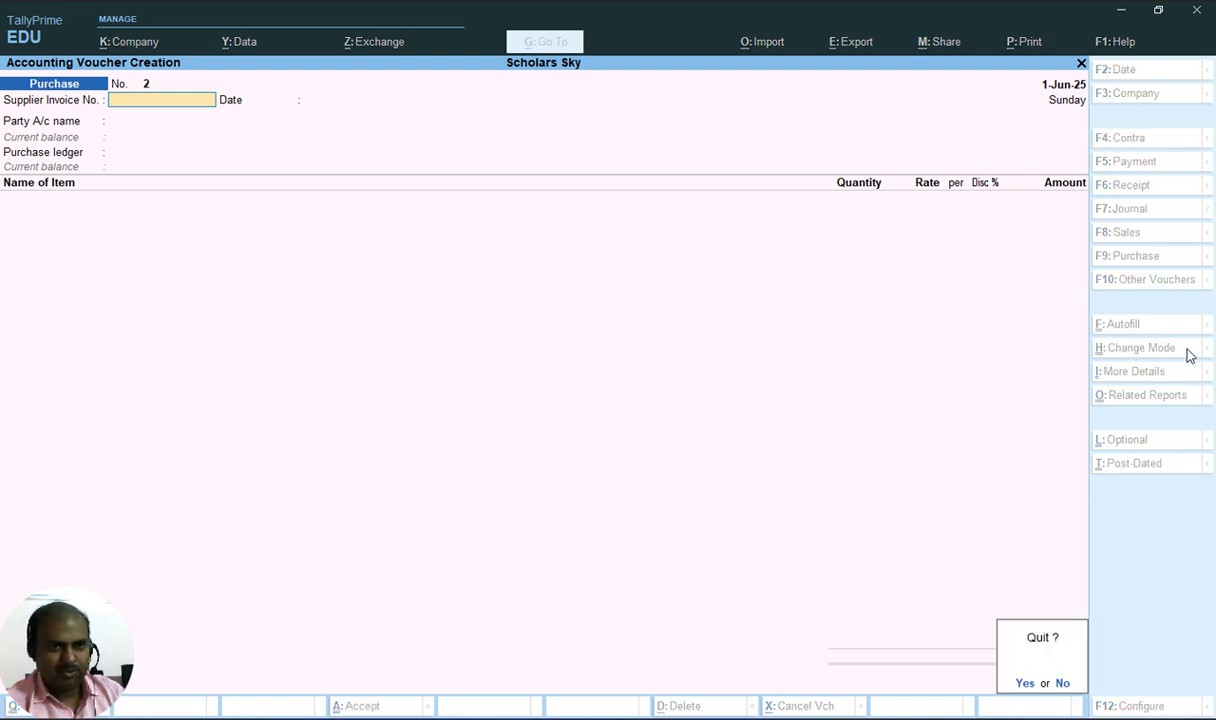
key("Return")
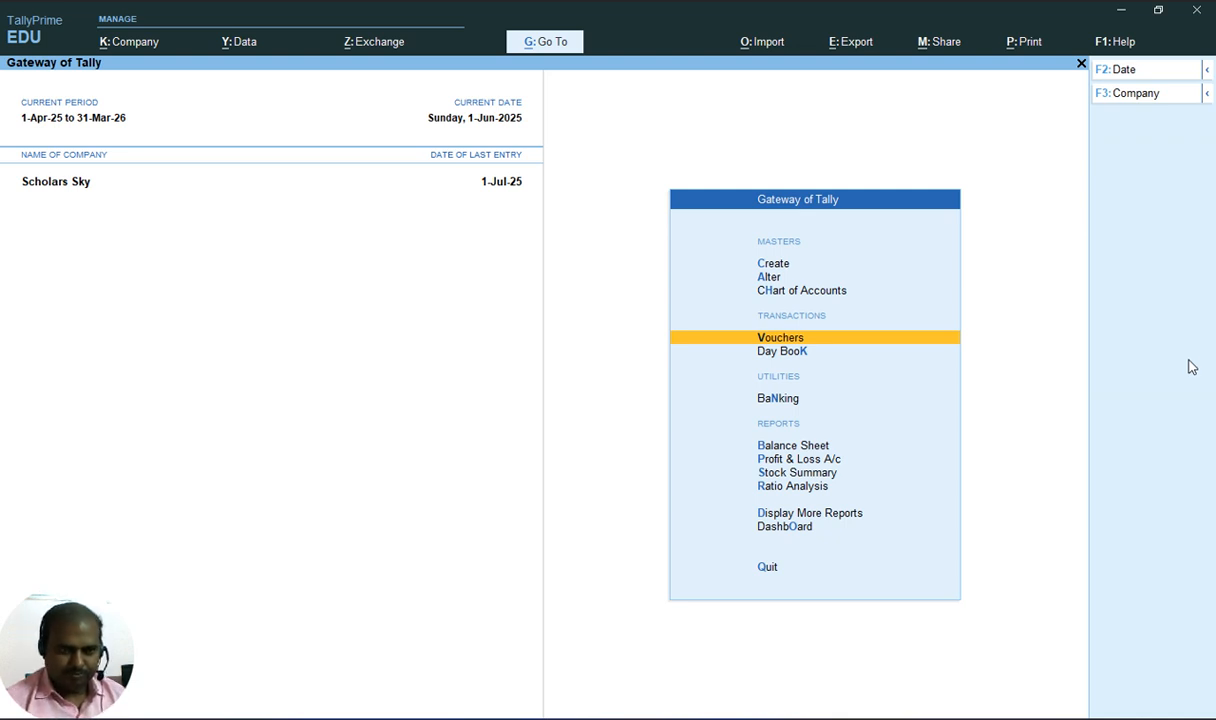
key("Down")
key("Down")
key("Down")
key("Down")
key("Up")
key("Up")
key("Up")
key("Up")
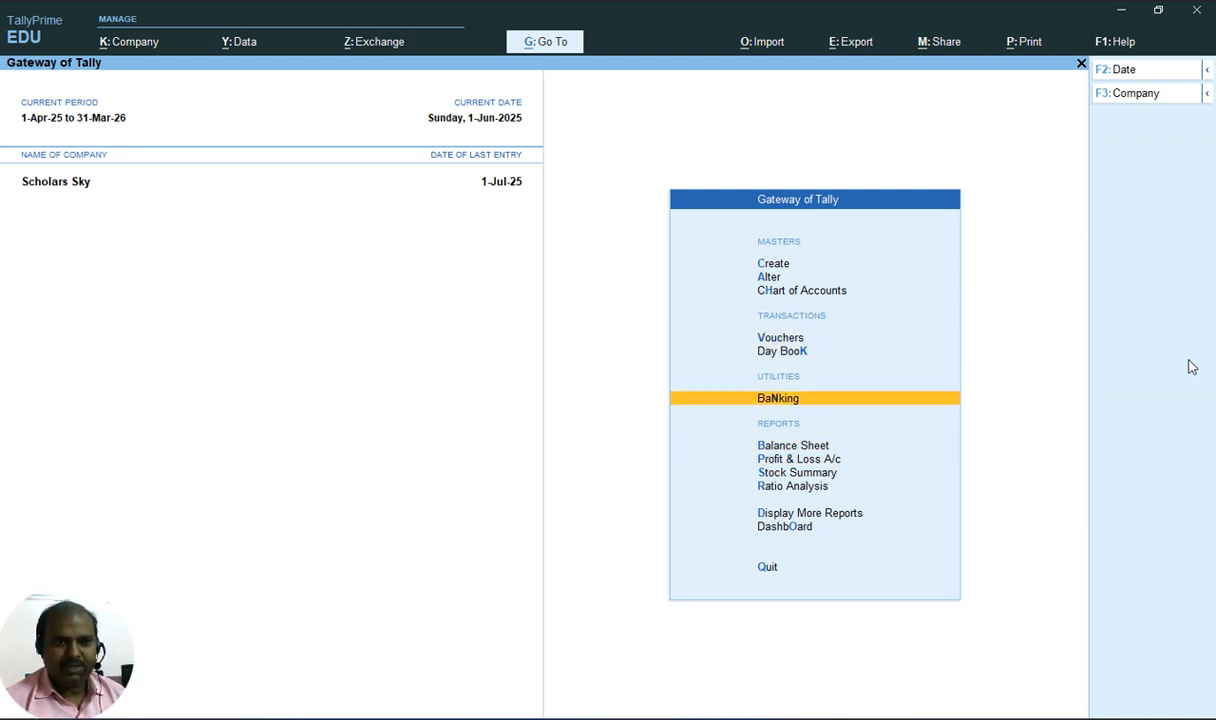